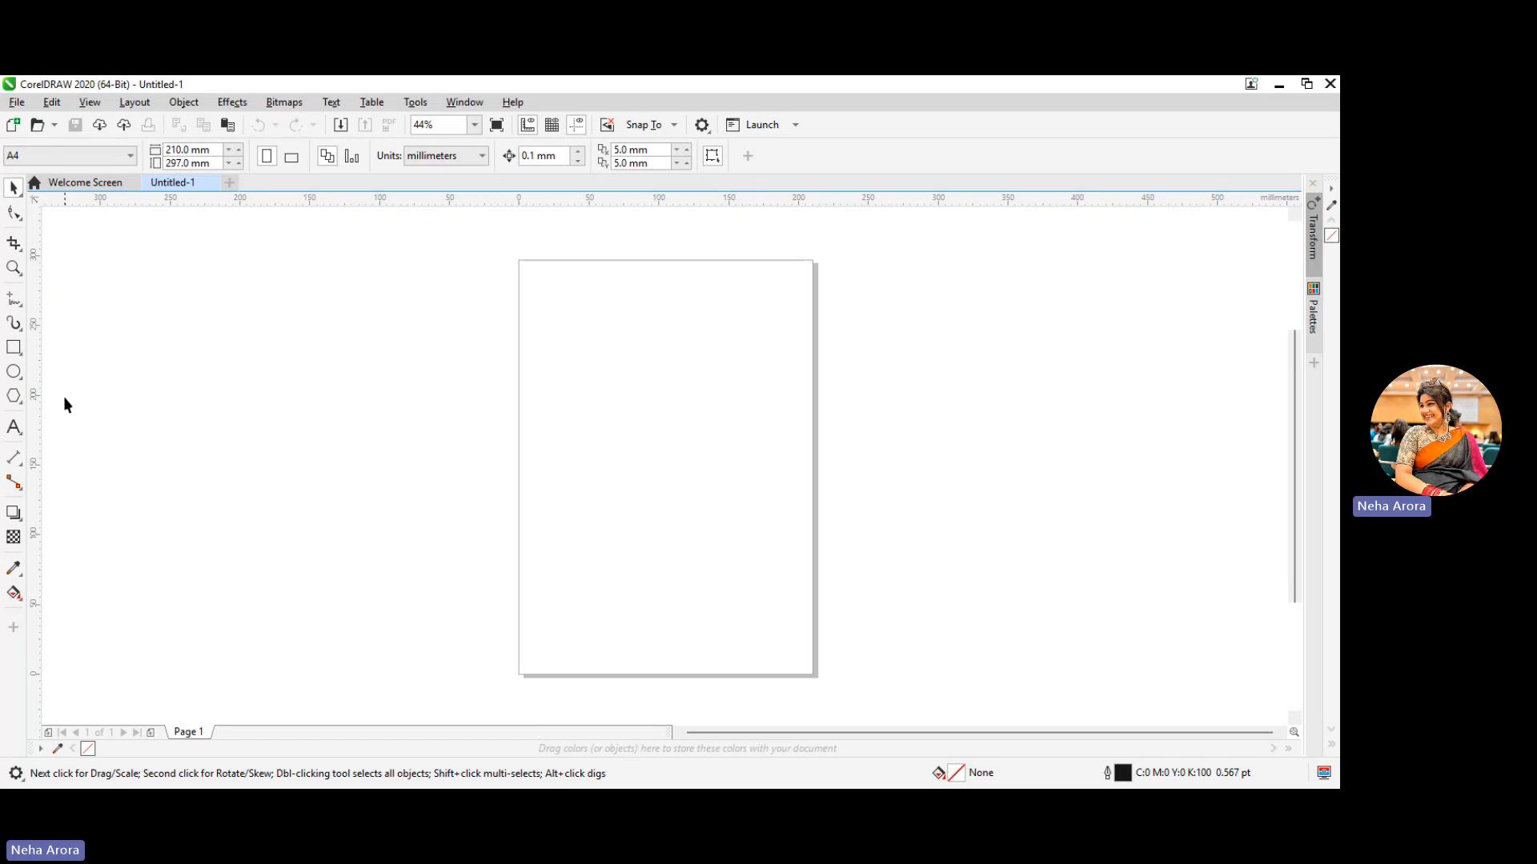
Draw a tall, narrow ellipse about 23 mm wide and 92 mm high near the page's upper-left corner
{"action": "left_click", "coordinate": [21, 409]}
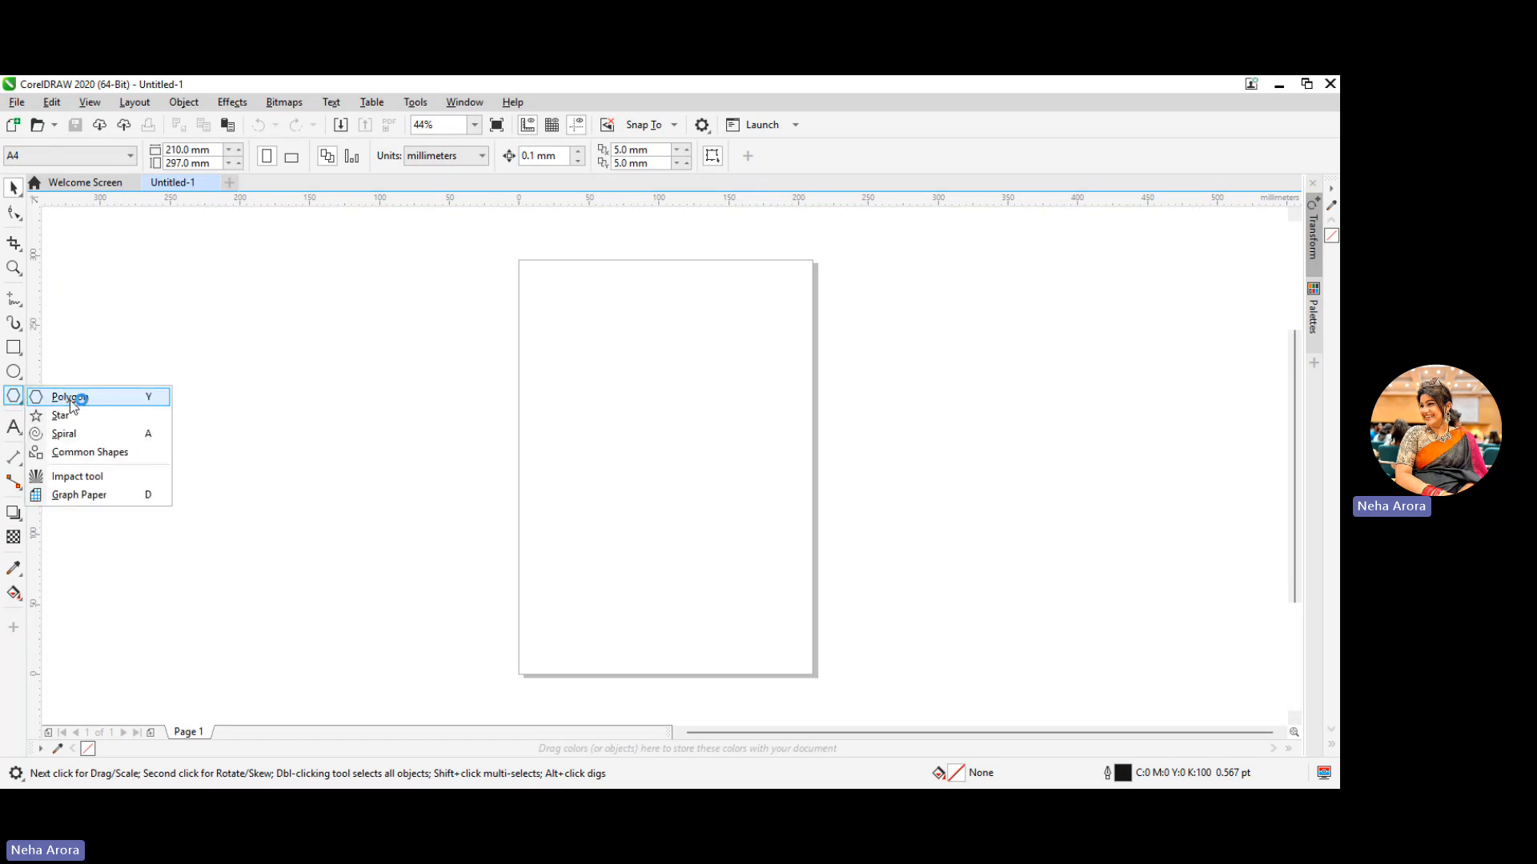
{"action": "left_click", "coordinate": [22, 380]}
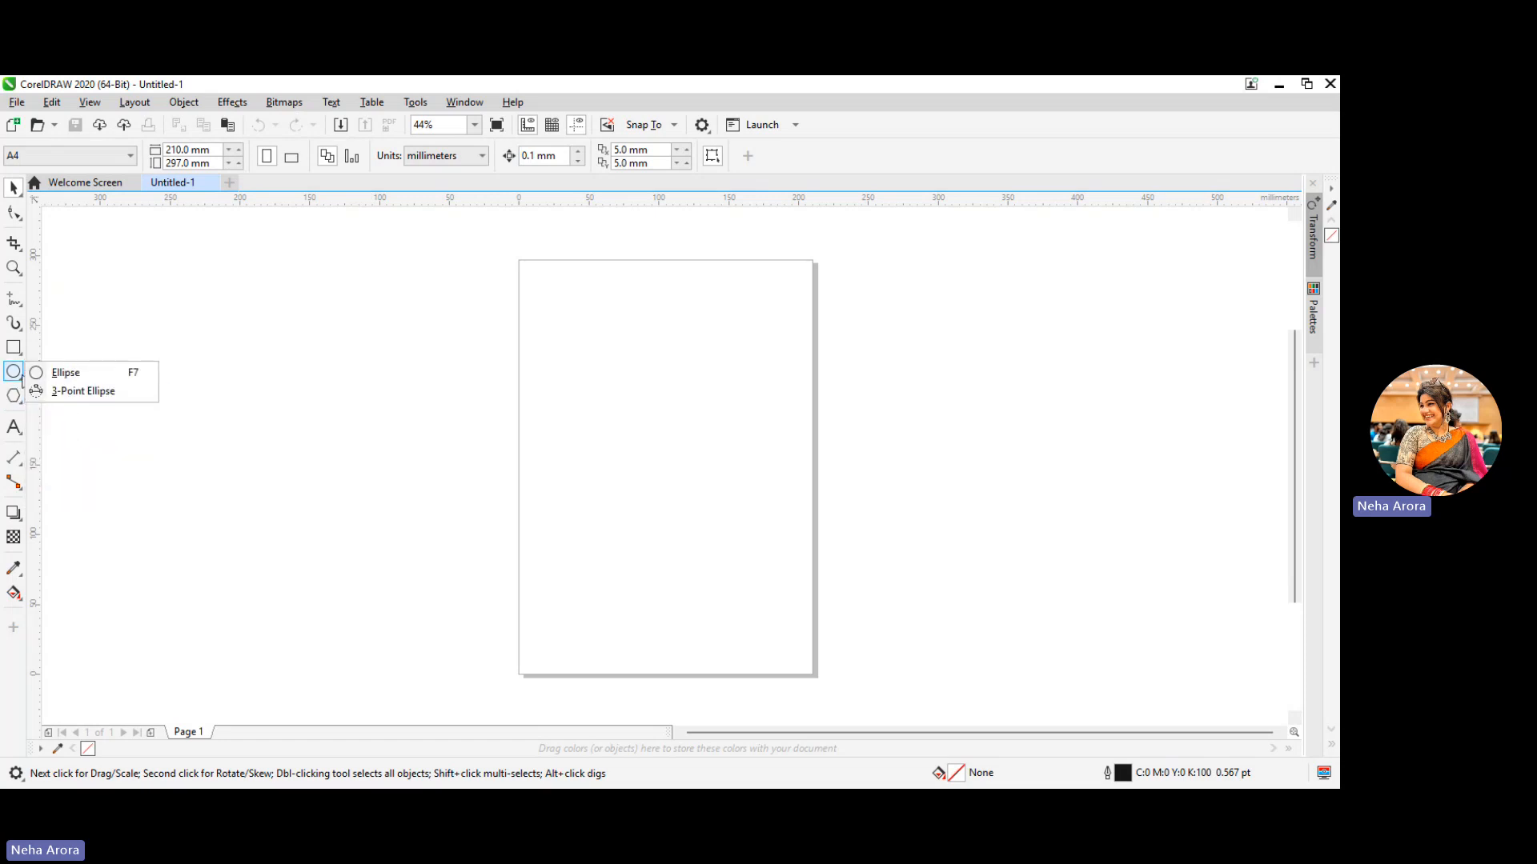
{"action": "left_click", "coordinate": [77, 374]}
{"action": "left_click_drag", "start_coordinate": [542, 302], "coordinate": [576, 432]}
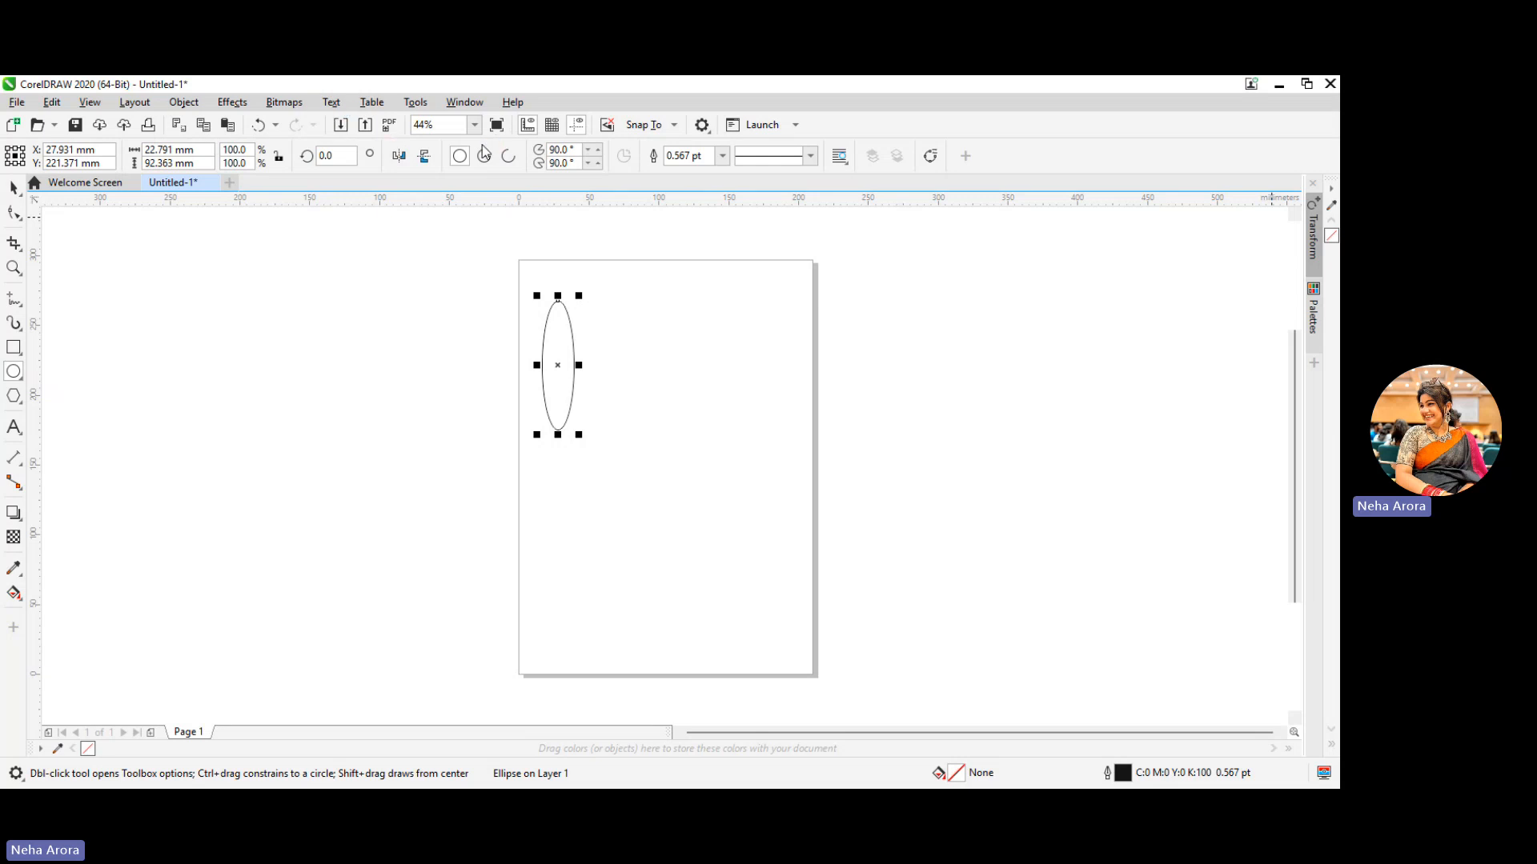
Show the Transform docker with its position settings
{"action": "left_click", "coordinate": [464, 102]}
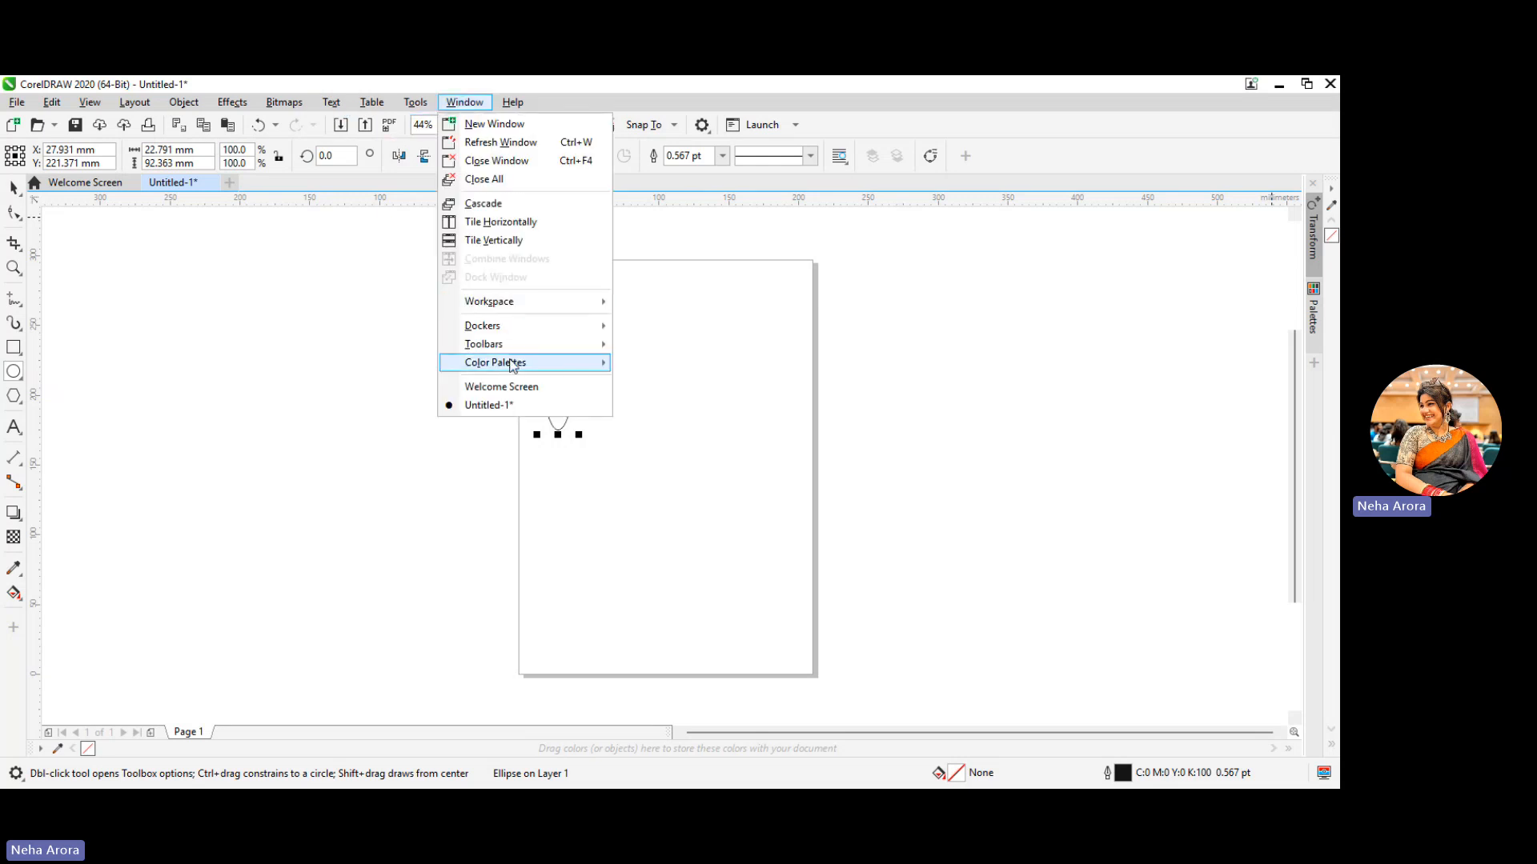
{"action": "left_click", "coordinate": [511, 327]}
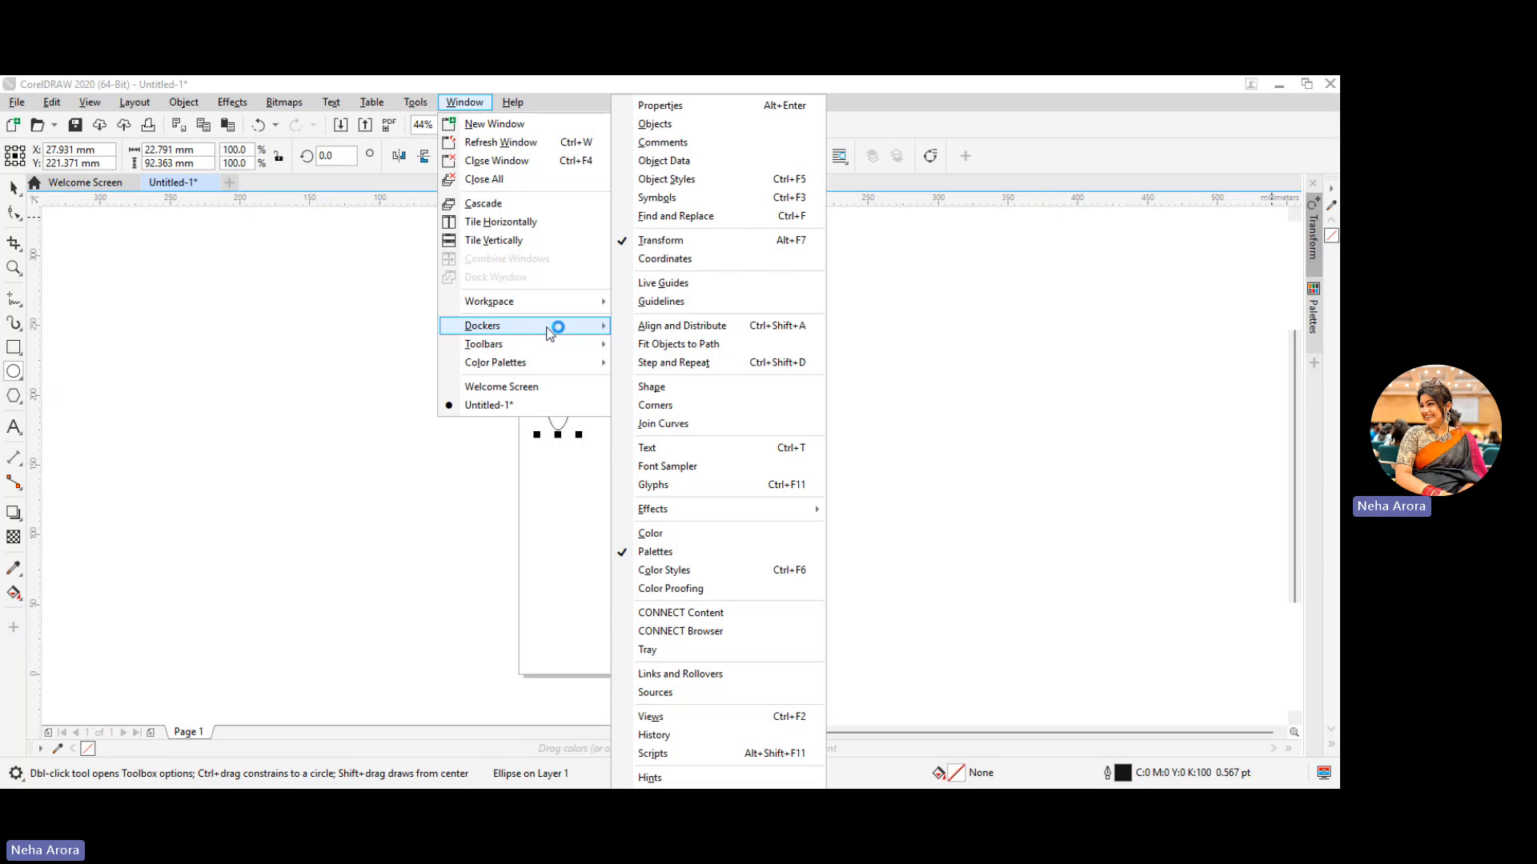
{"action": "left_click", "coordinate": [662, 239]}
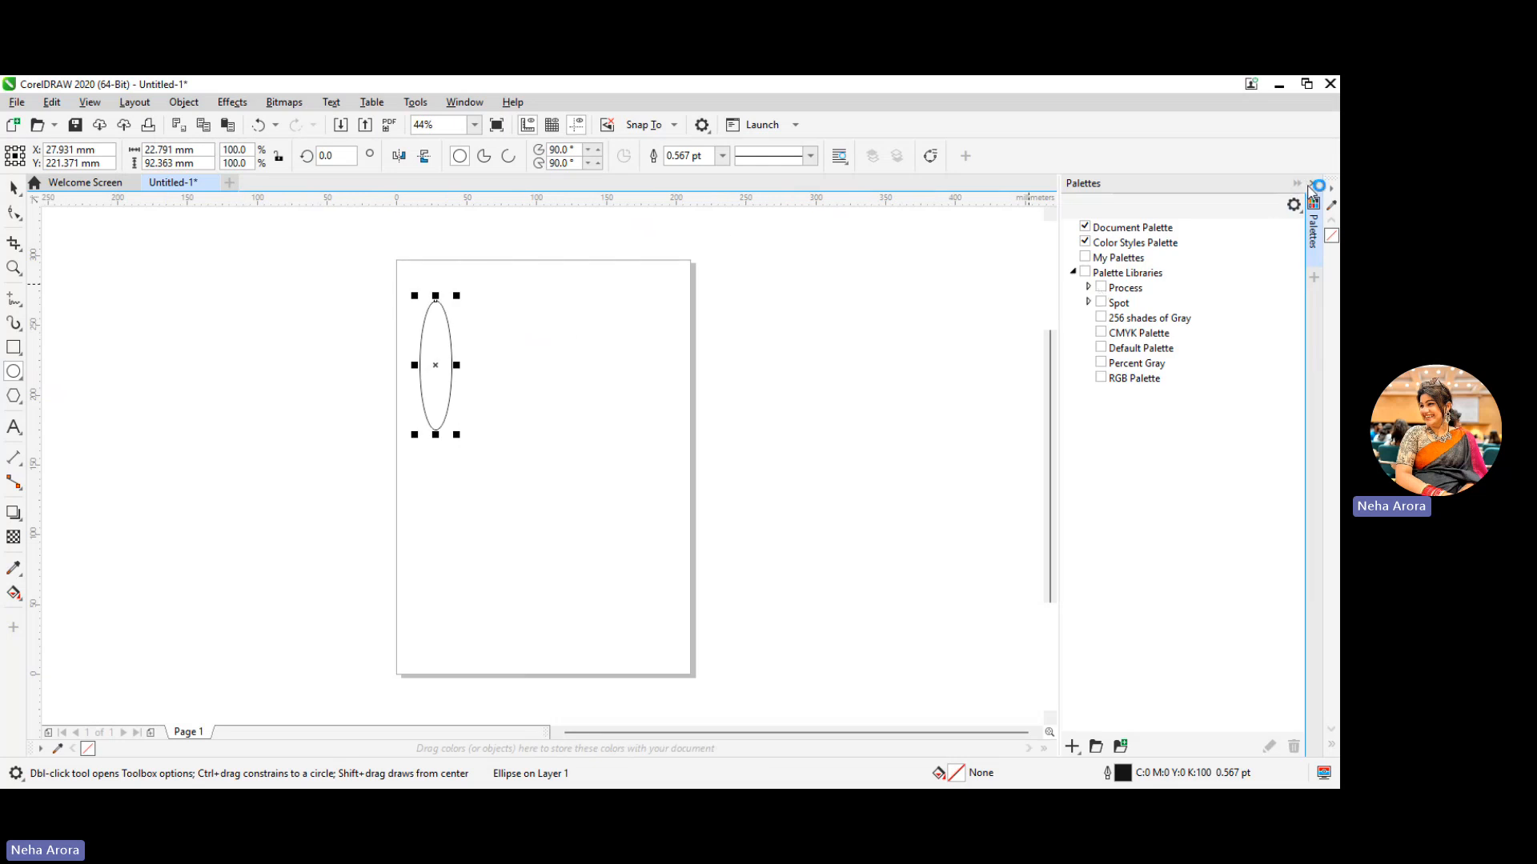
{"action": "left_click", "coordinate": [464, 102]}
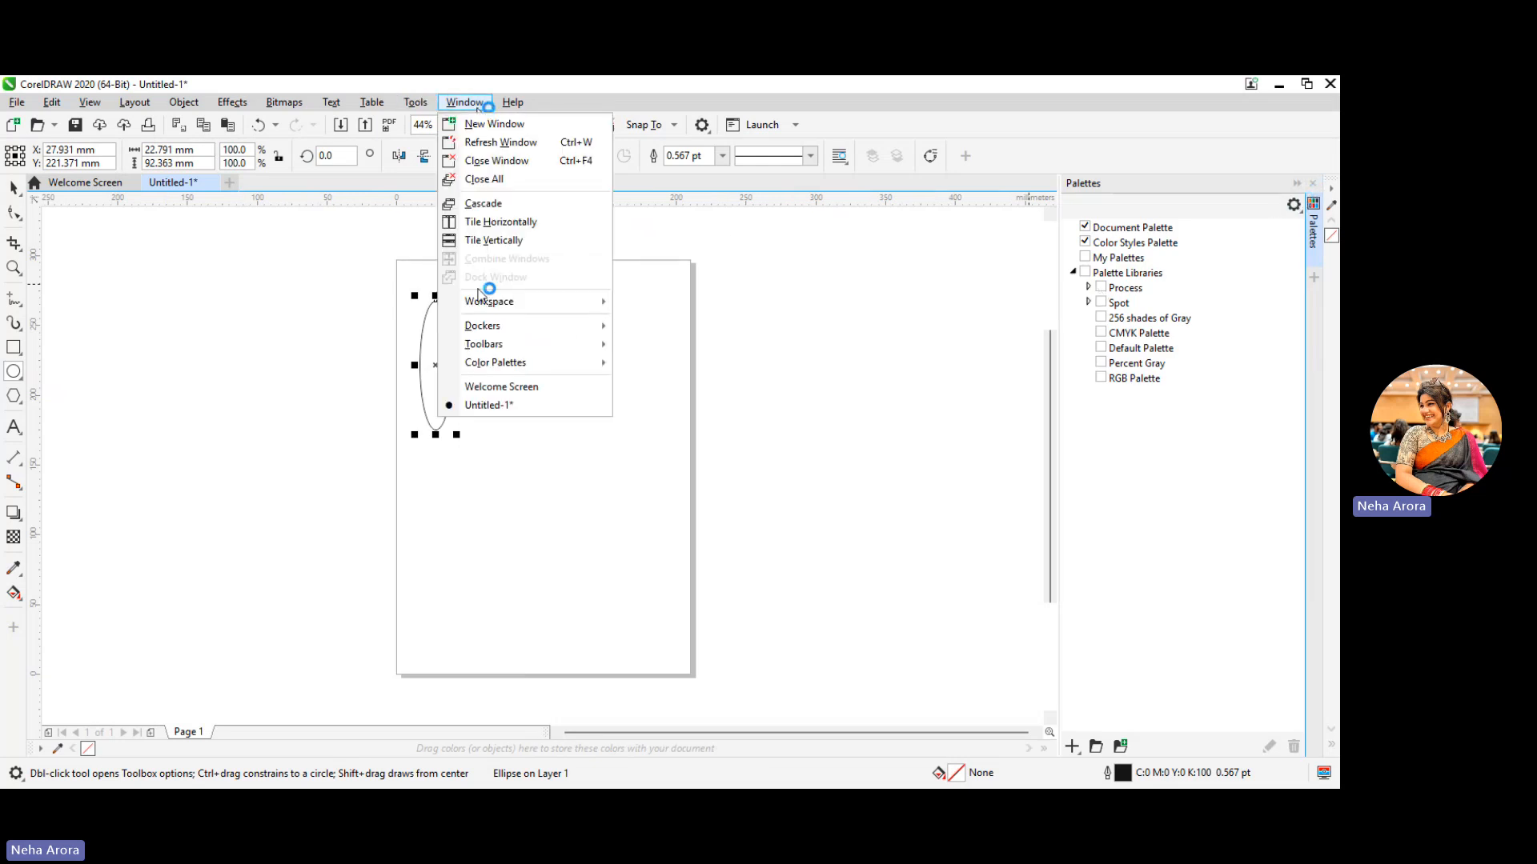
{"action": "mouse_move", "coordinate": [499, 325]}
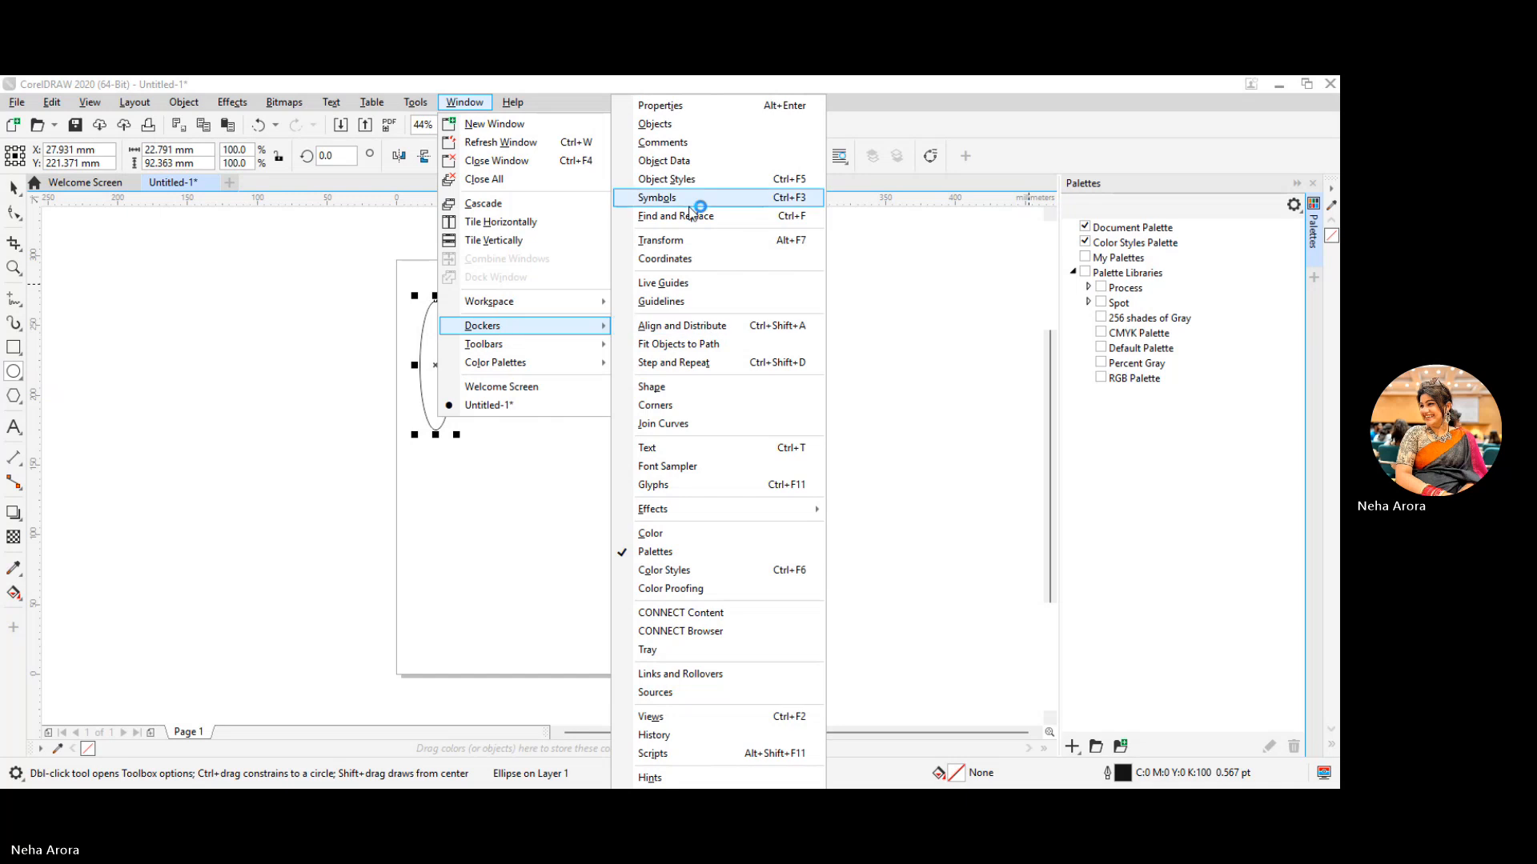
{"action": "left_click", "coordinate": [685, 243]}
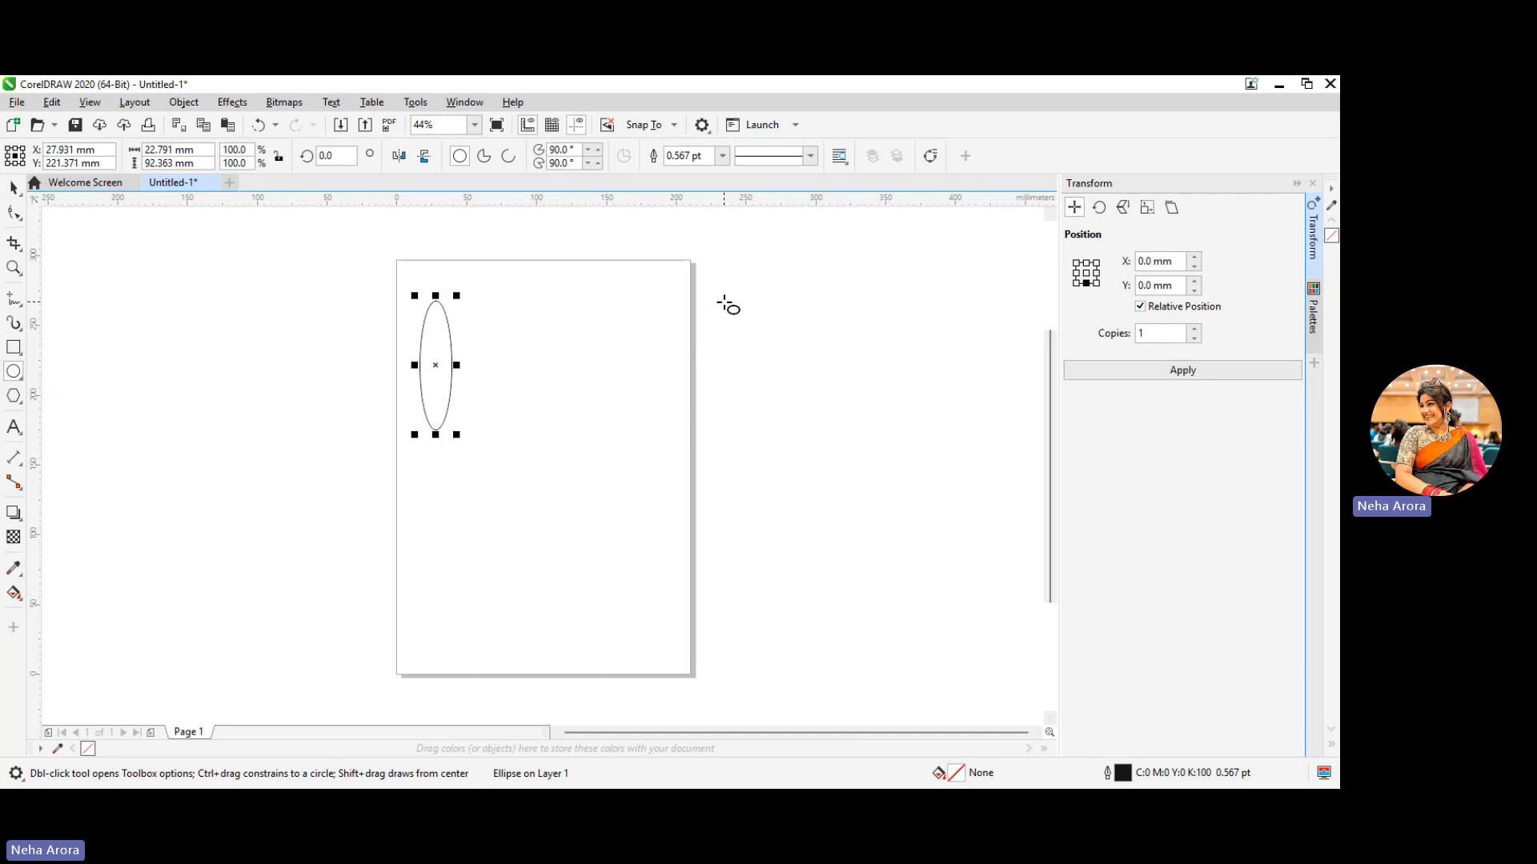
Create 5 copies of the ellipse, each rotated by 30° about its centre, to form a flower
{"action": "left_click", "coordinate": [1097, 213]}
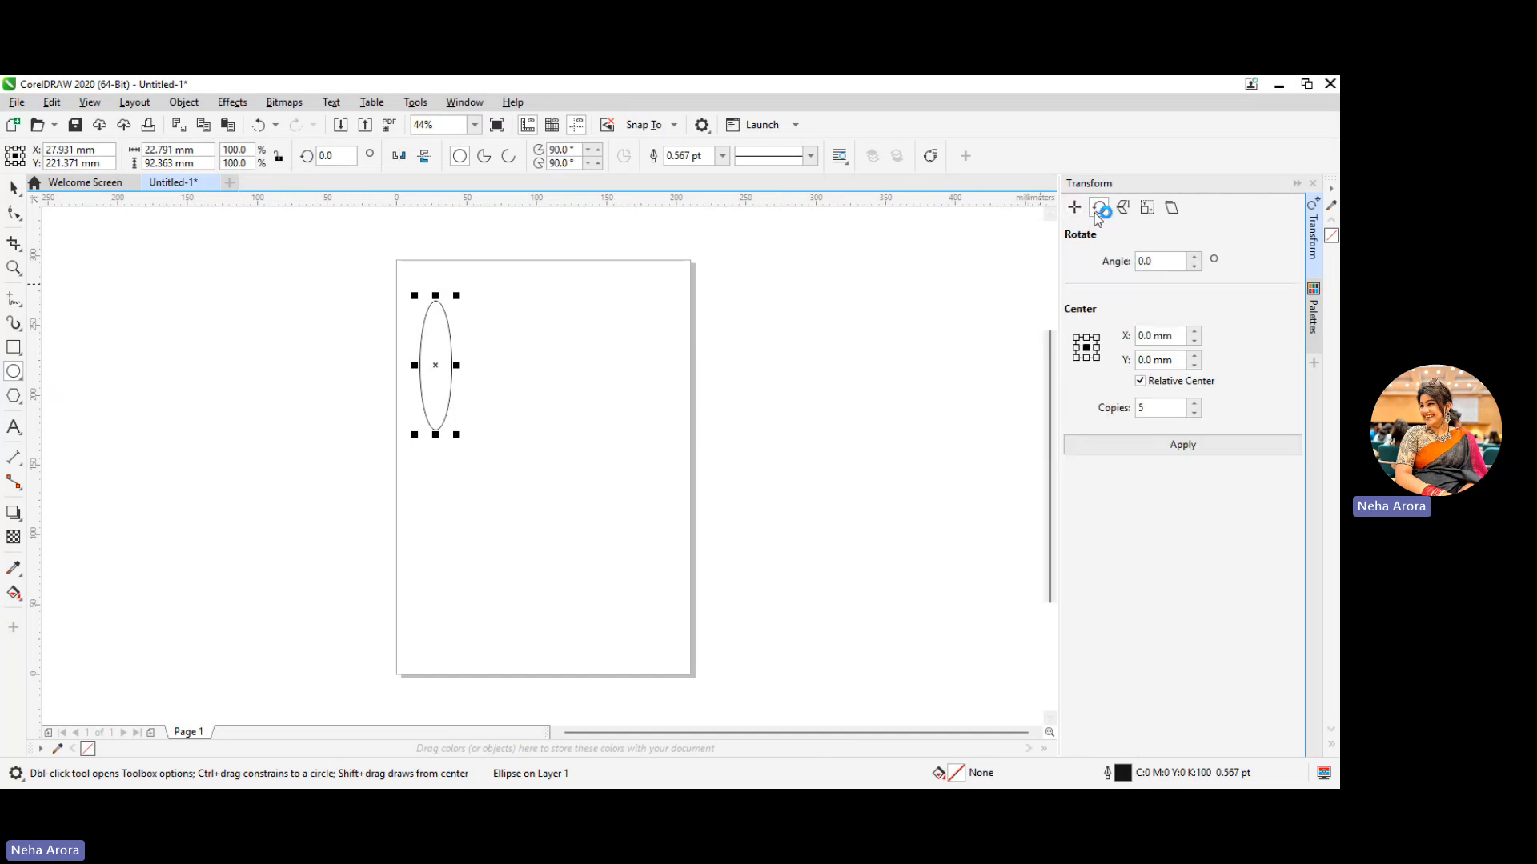
{"action": "left_click", "coordinate": [1153, 261]}
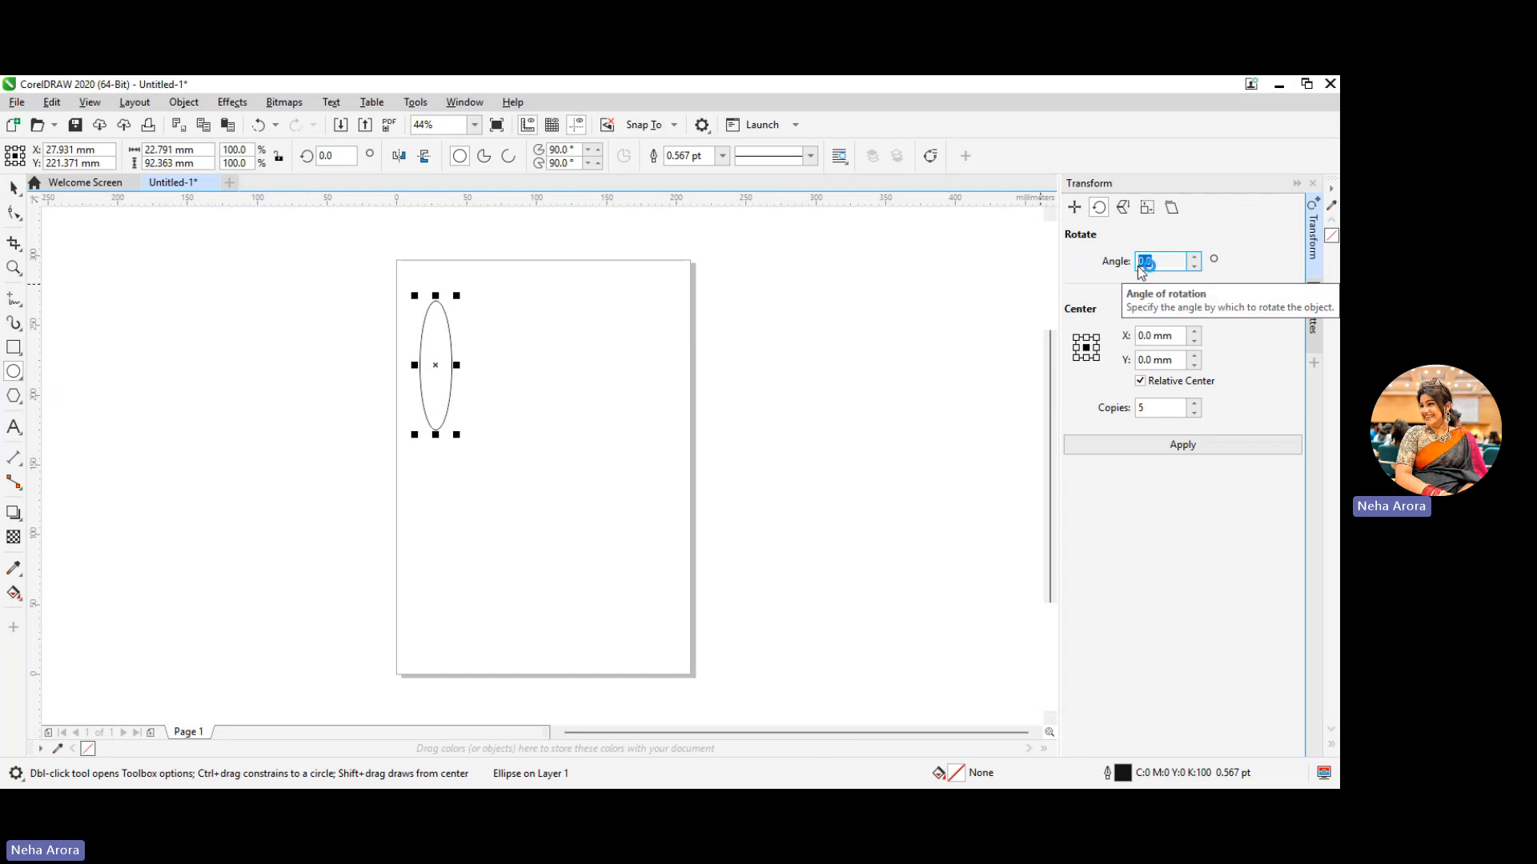
{"action": "type", "text": "30"}
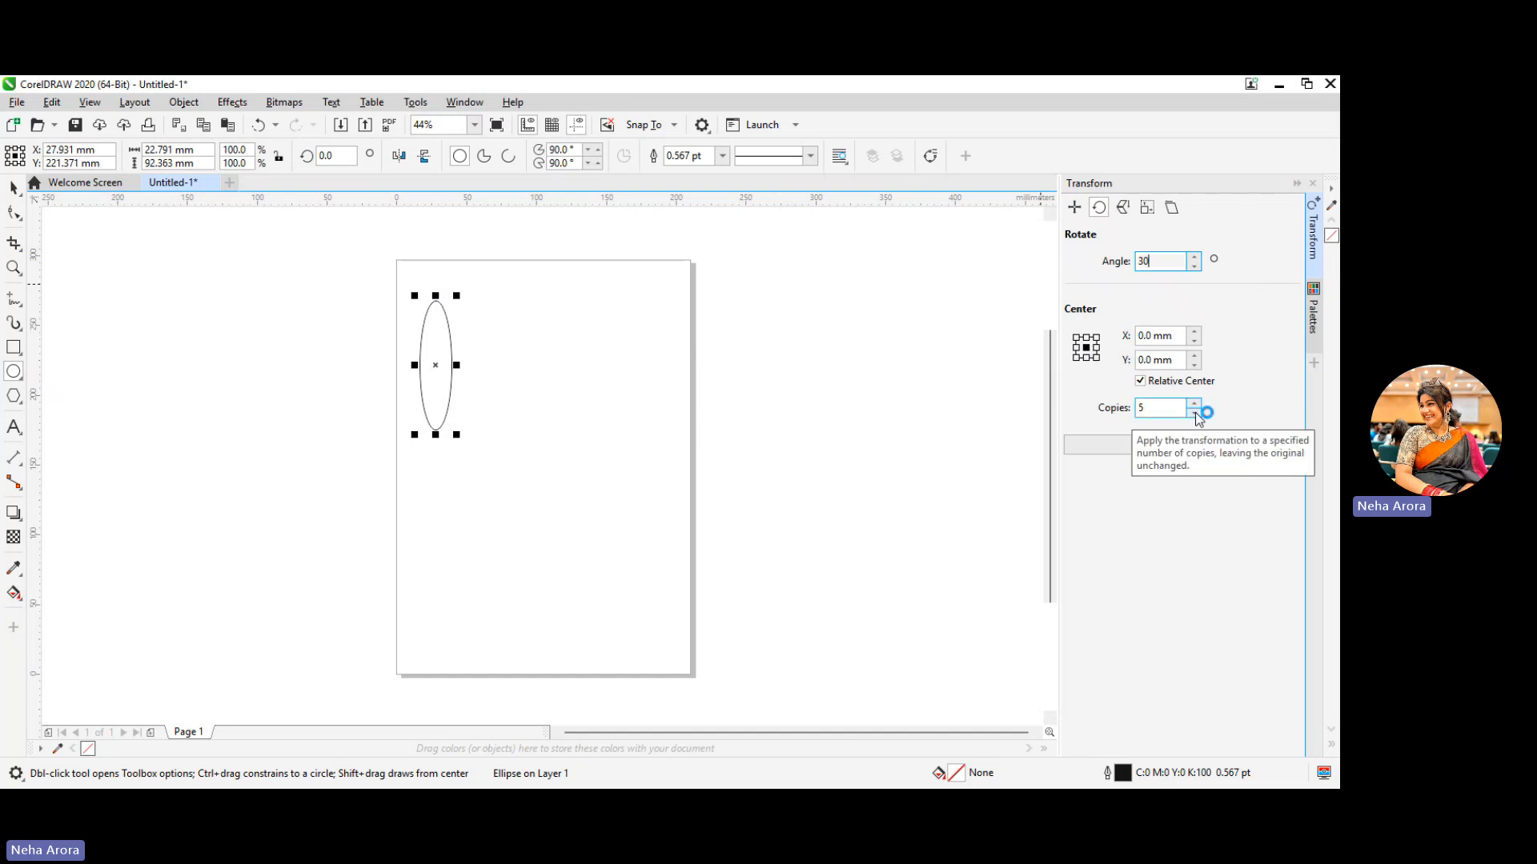
{"action": "left_click", "coordinate": [1140, 409]}
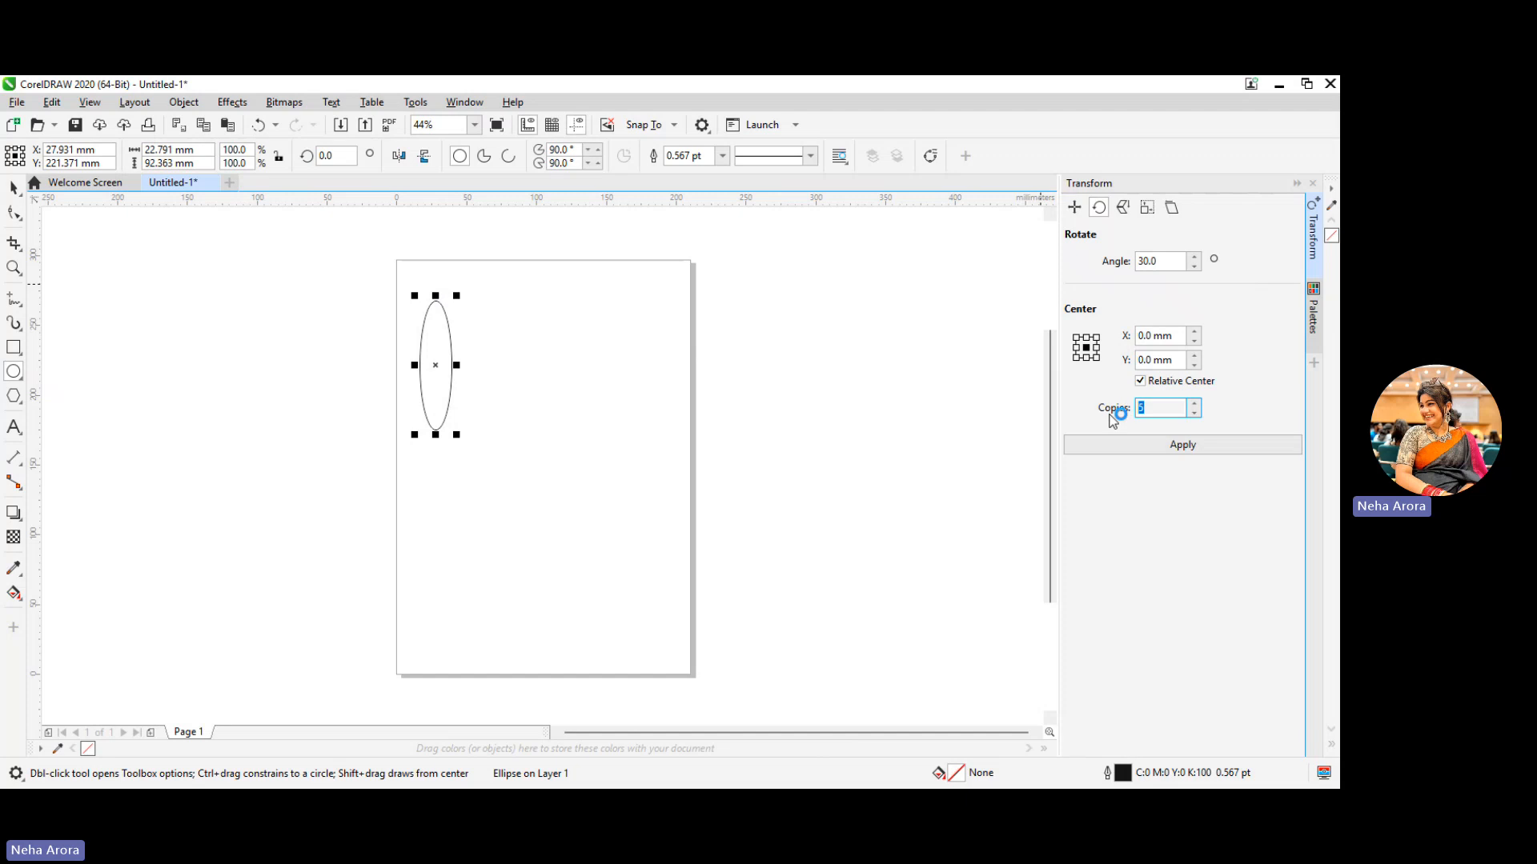
{"action": "left_click", "coordinate": [1189, 452]}
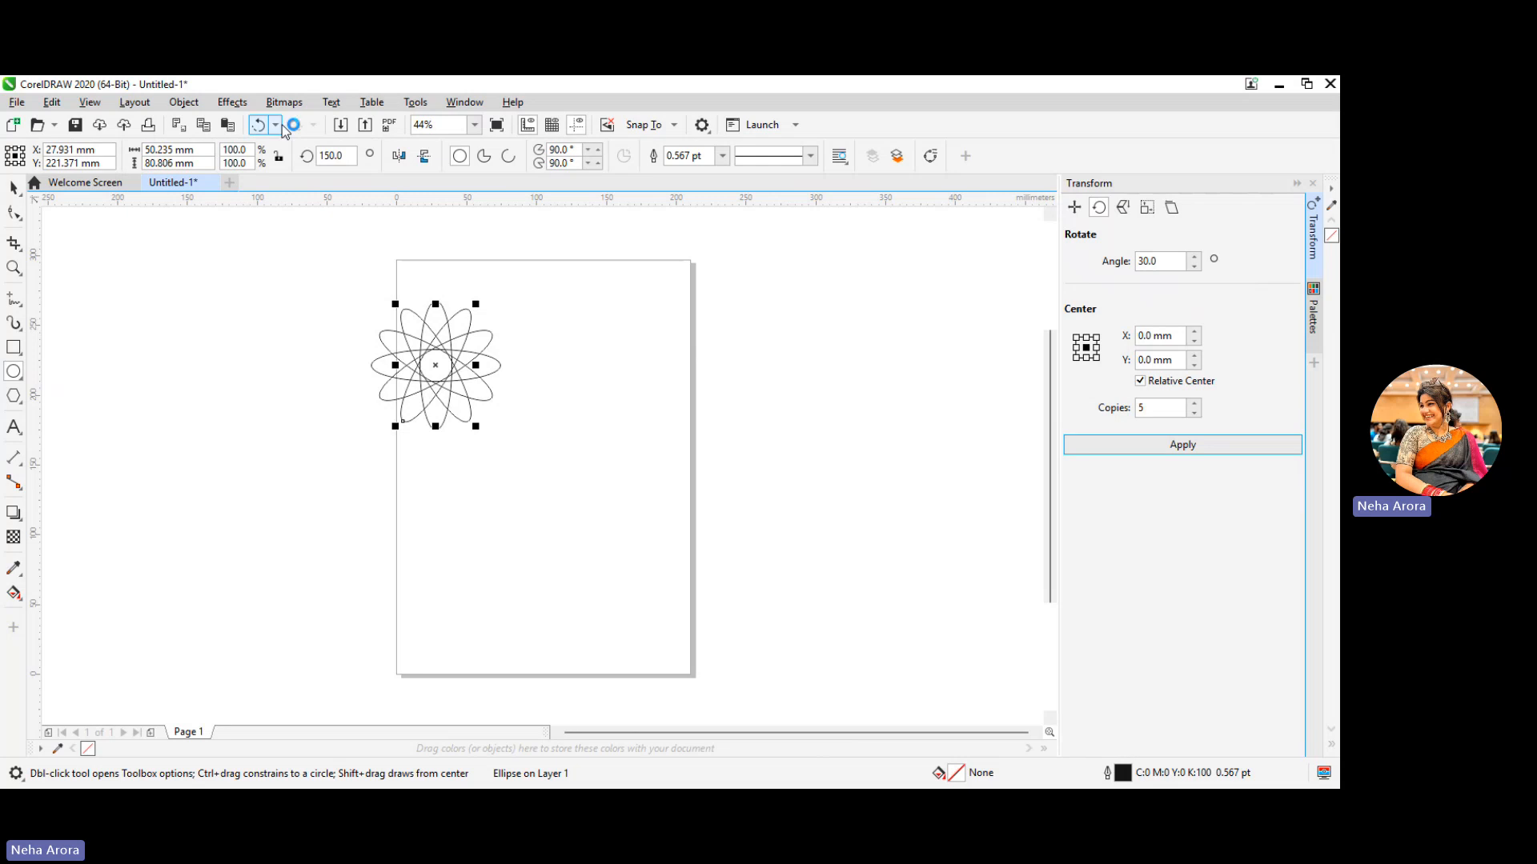
Display the Default Palette for colouring the objects
{"action": "left_click", "coordinate": [454, 107]}
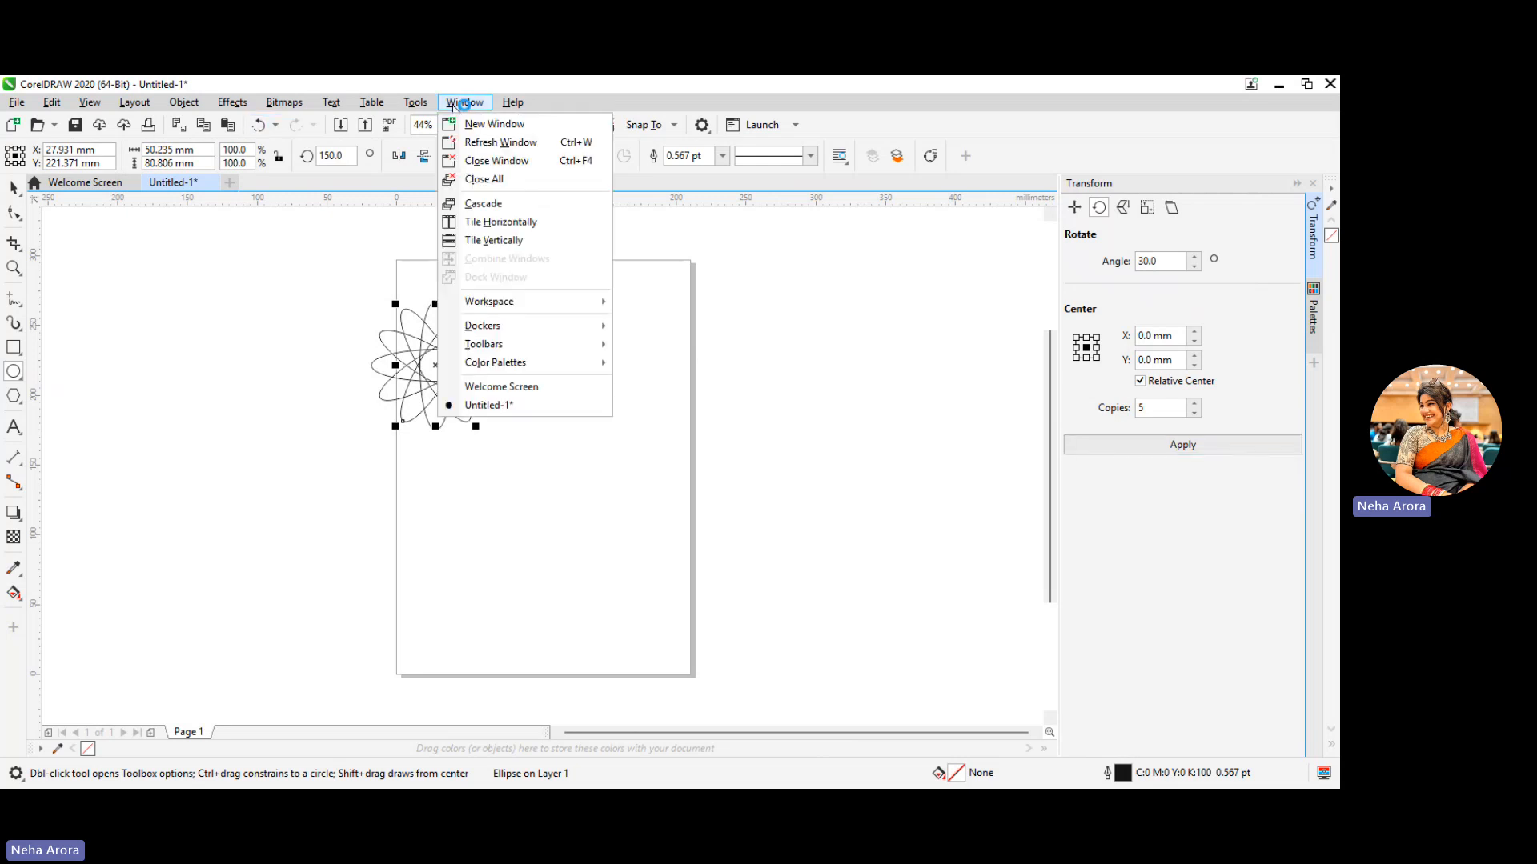
{"action": "mouse_move", "coordinate": [547, 320]}
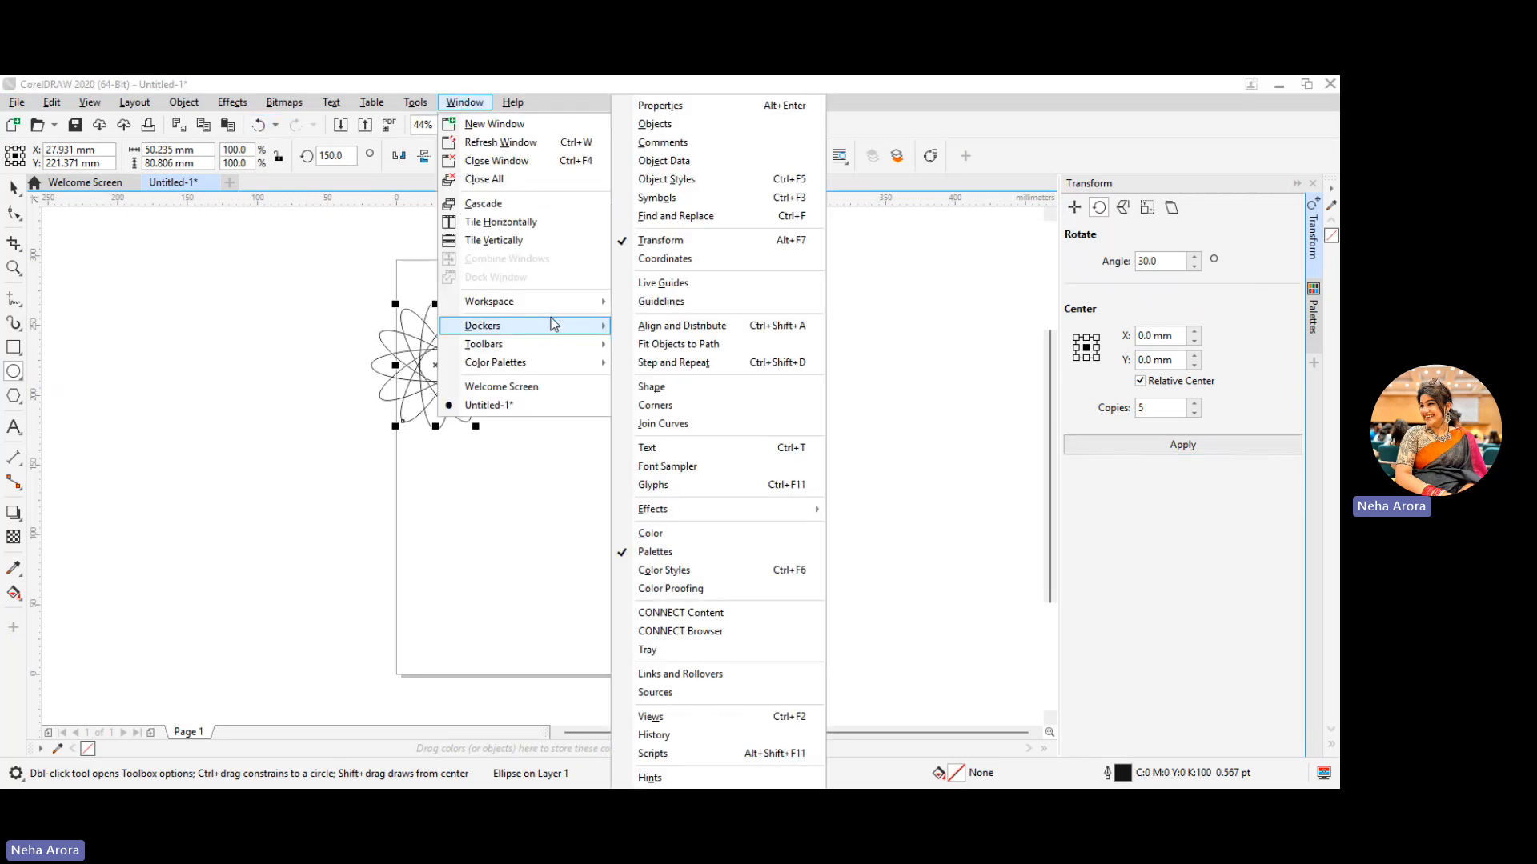
{"action": "mouse_move", "coordinate": [575, 344]}
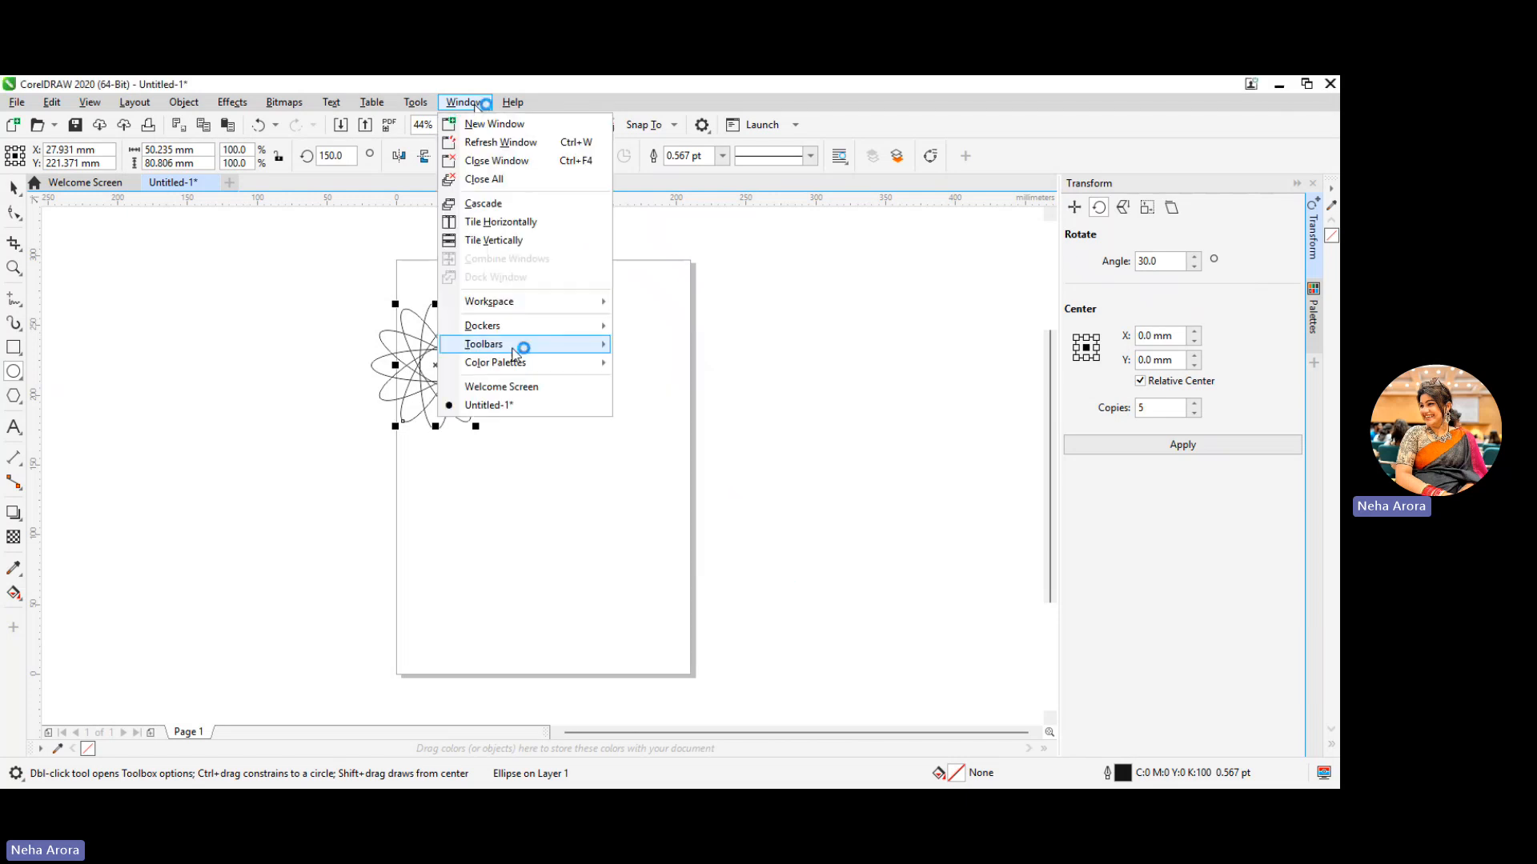
{"action": "mouse_move", "coordinate": [524, 362]}
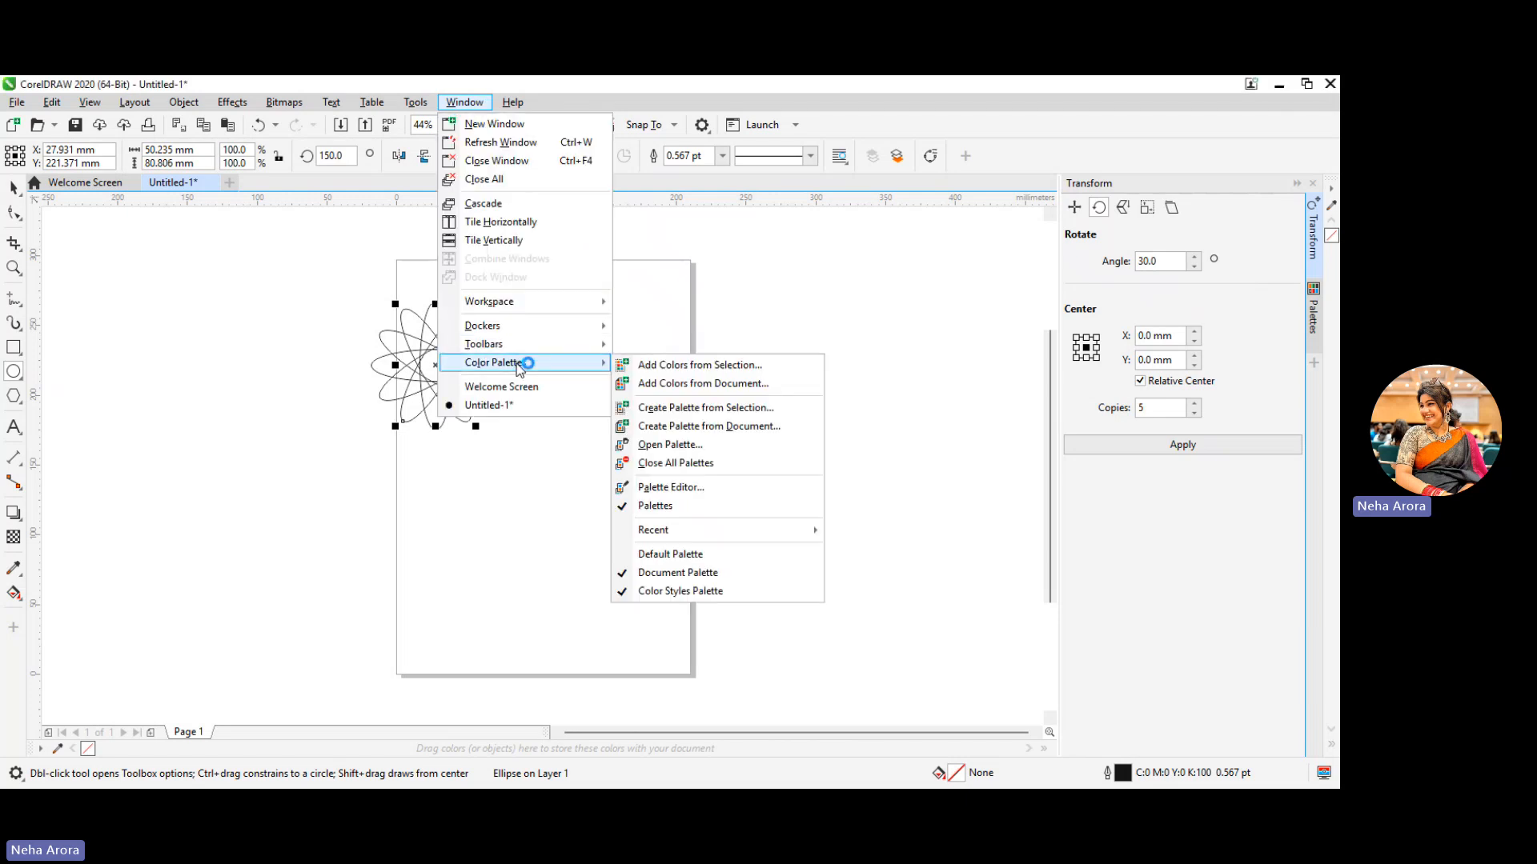
{"action": "left_click", "coordinate": [696, 553]}
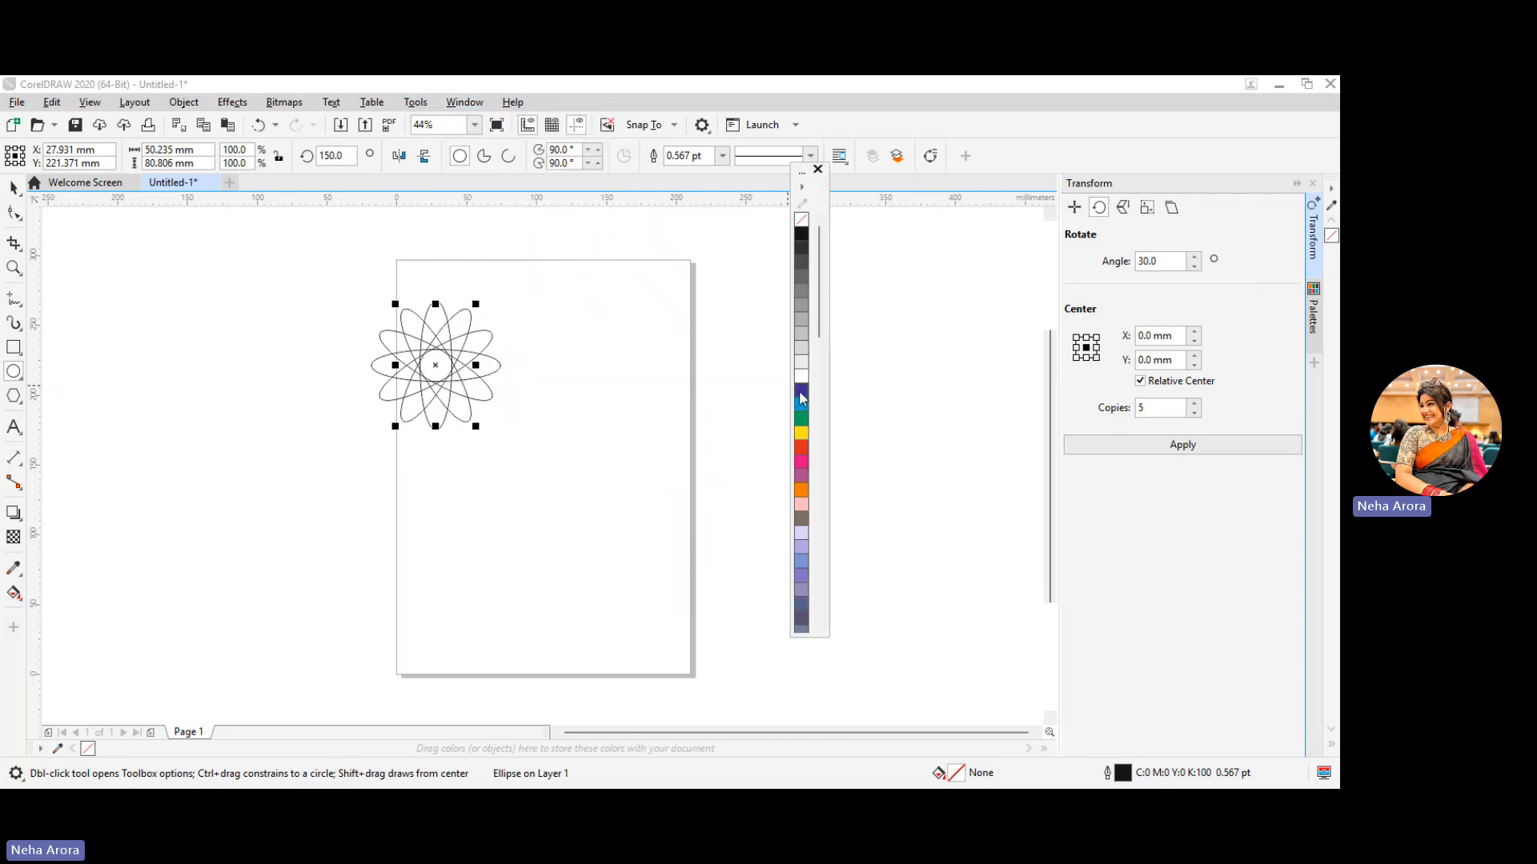
Give the selected ellipse copy a dark blue outline 4 pt thick
{"action": "right_click", "coordinate": [801, 391]}
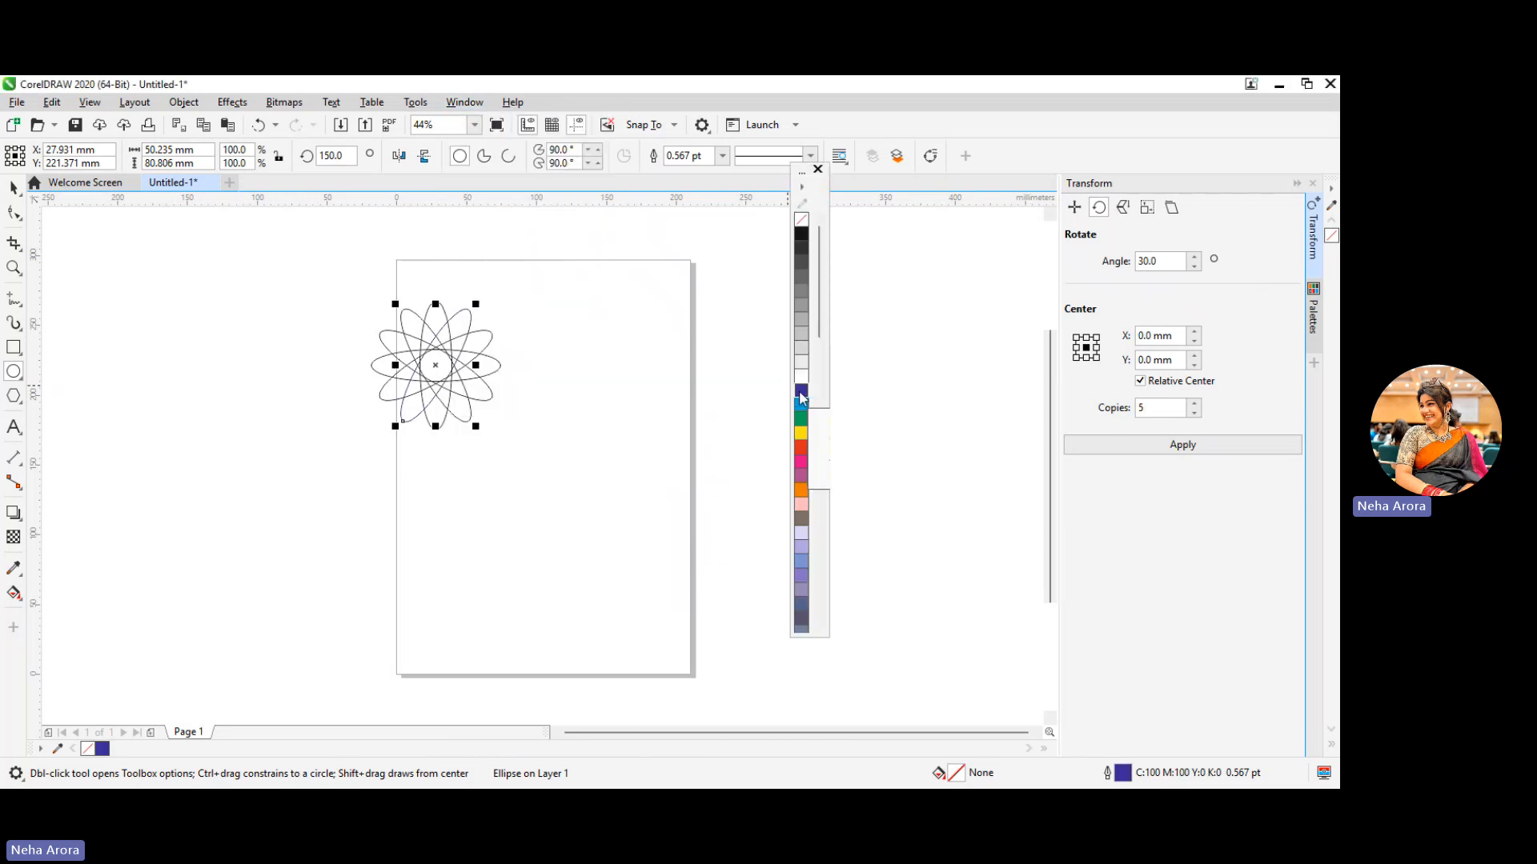
{"action": "left_click", "coordinate": [724, 155]}
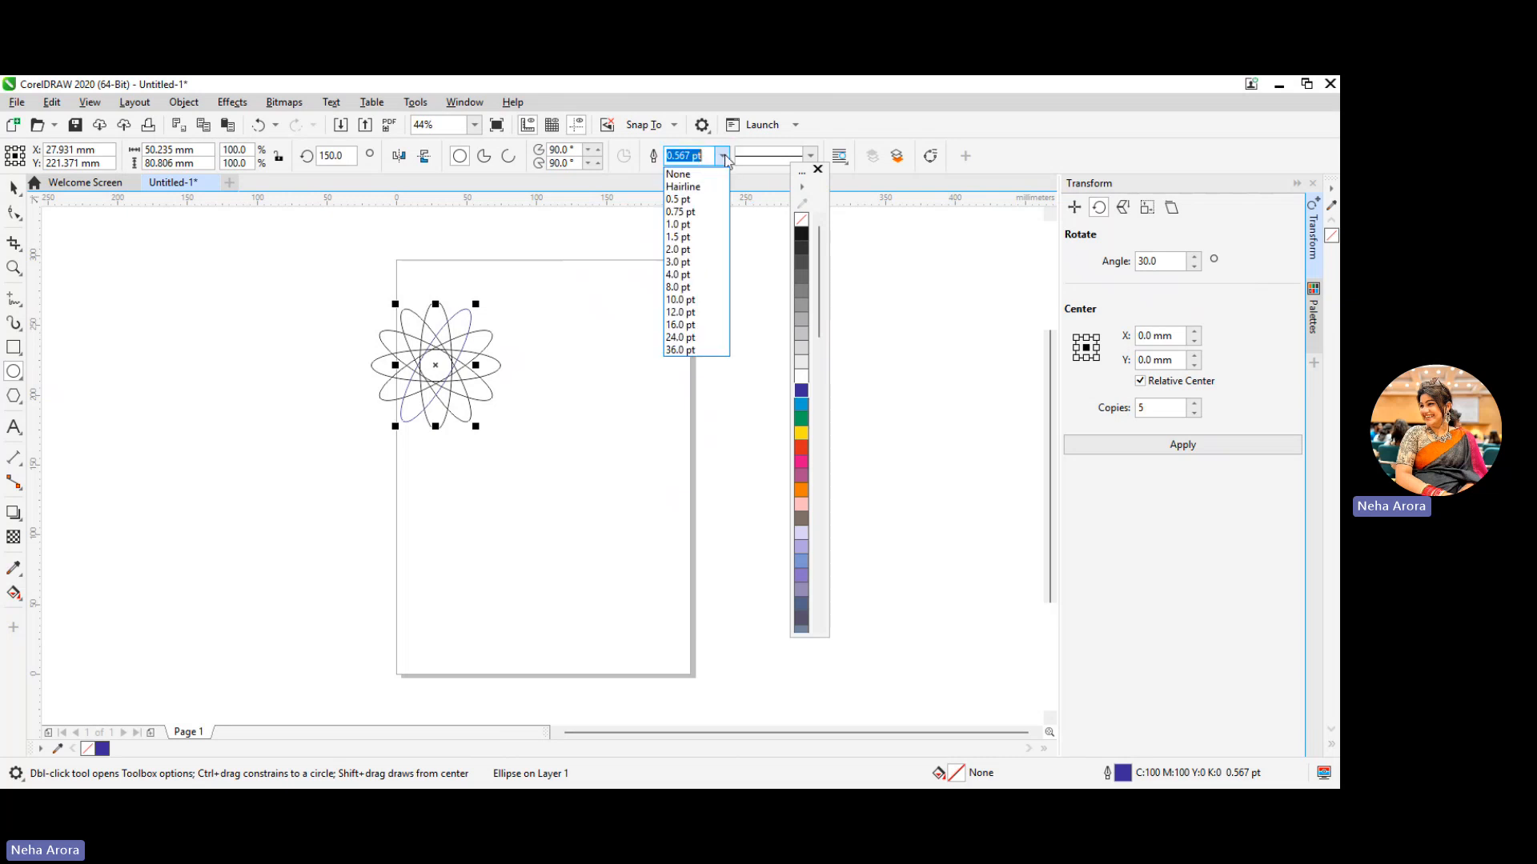
{"action": "left_click", "coordinate": [693, 275]}
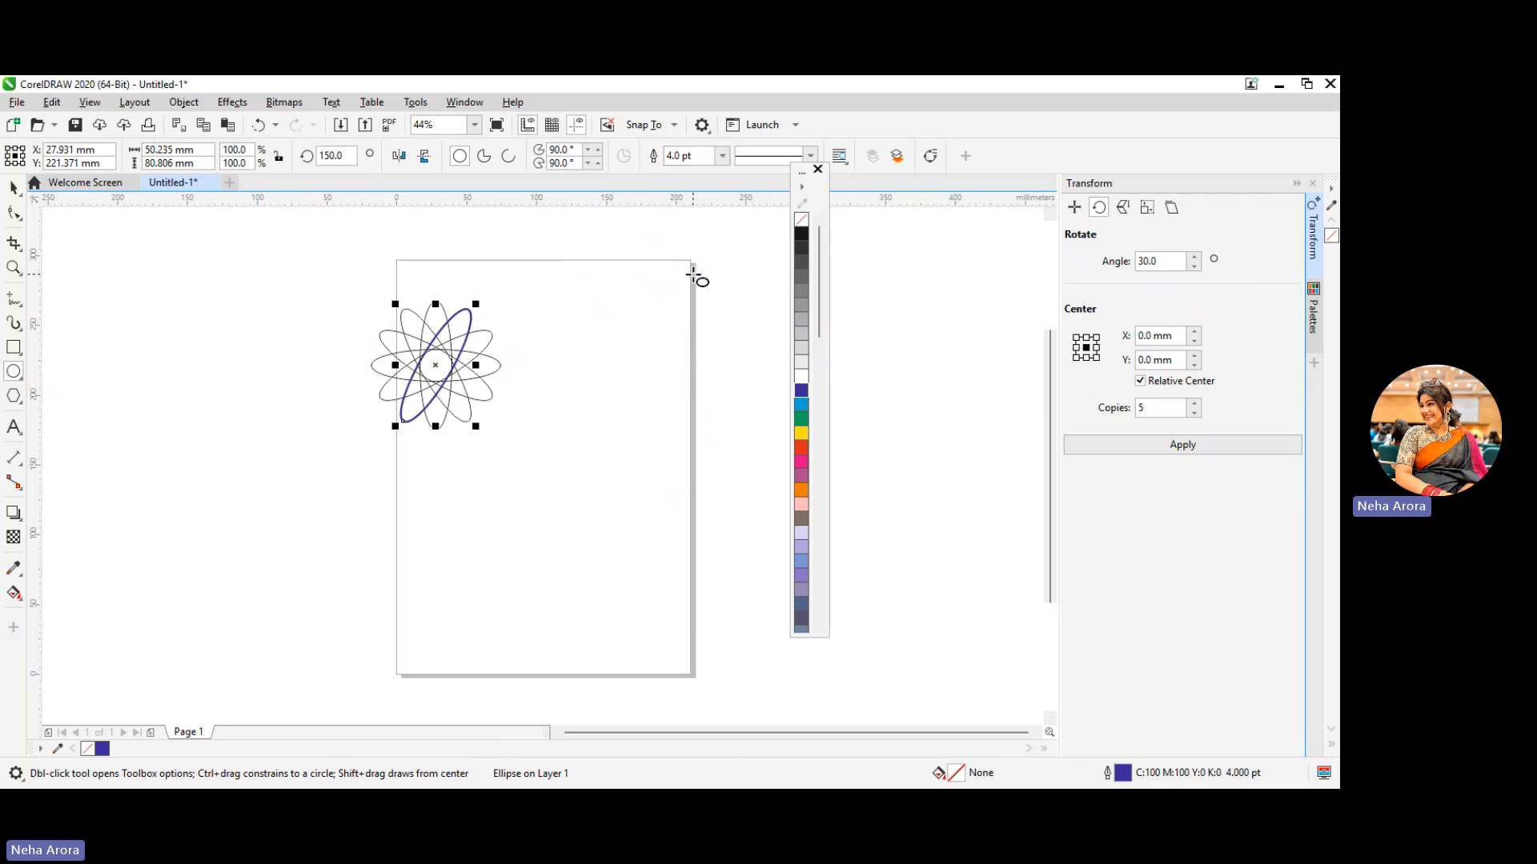
Select all six ellipses of the flower and give them a dark blue outline 4 pt thick
{"action": "left_click", "coordinate": [13, 187]}
{"action": "left_click", "coordinate": [356, 284]}
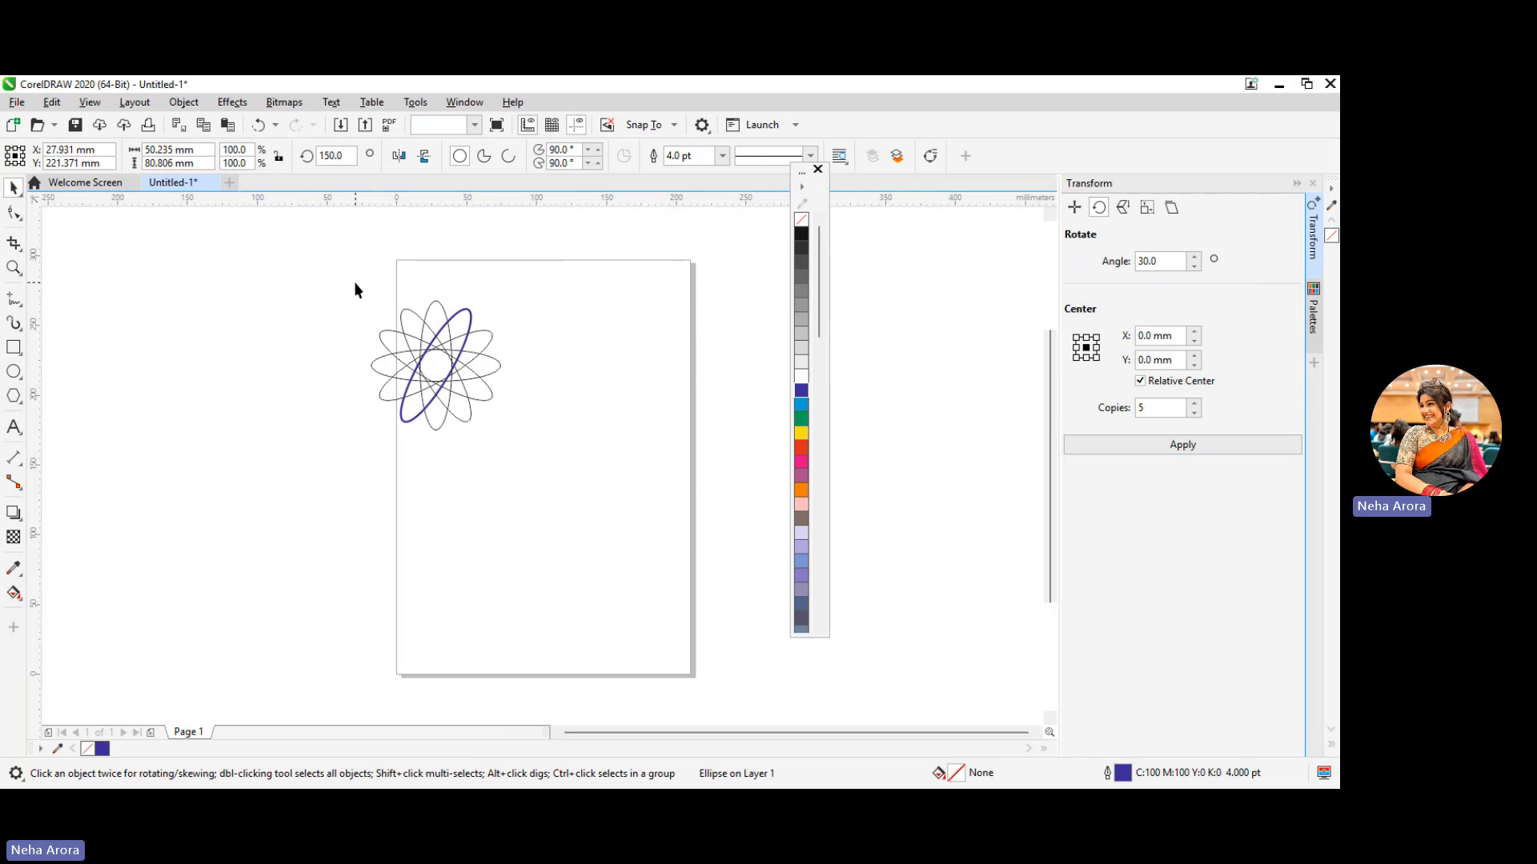
{"action": "left_click_drag", "start_coordinate": [350, 268], "coordinate": [559, 512]}
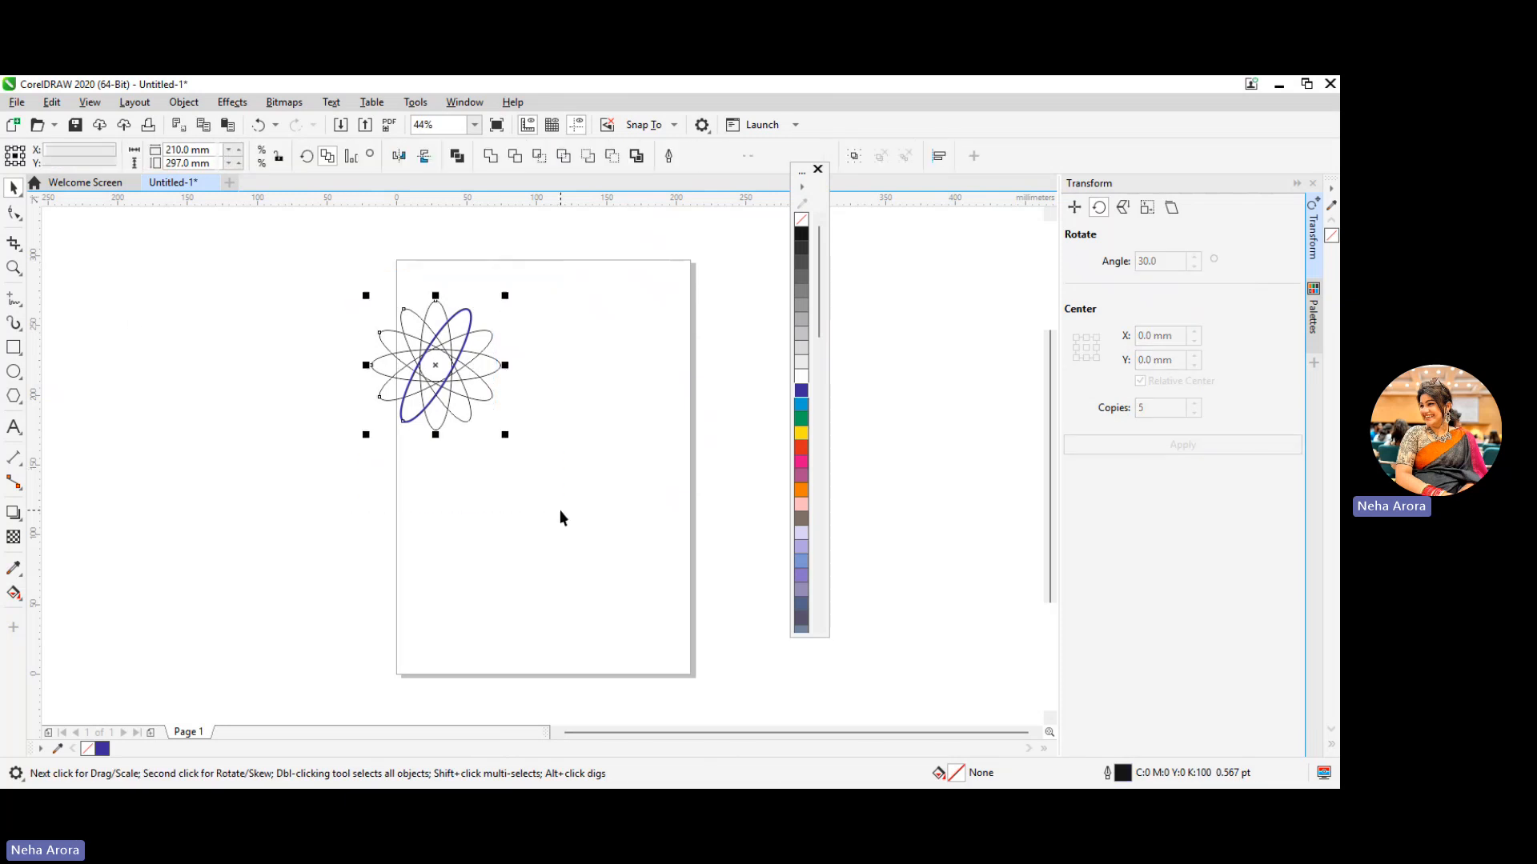
{"action": "right_click", "coordinate": [798, 392]}
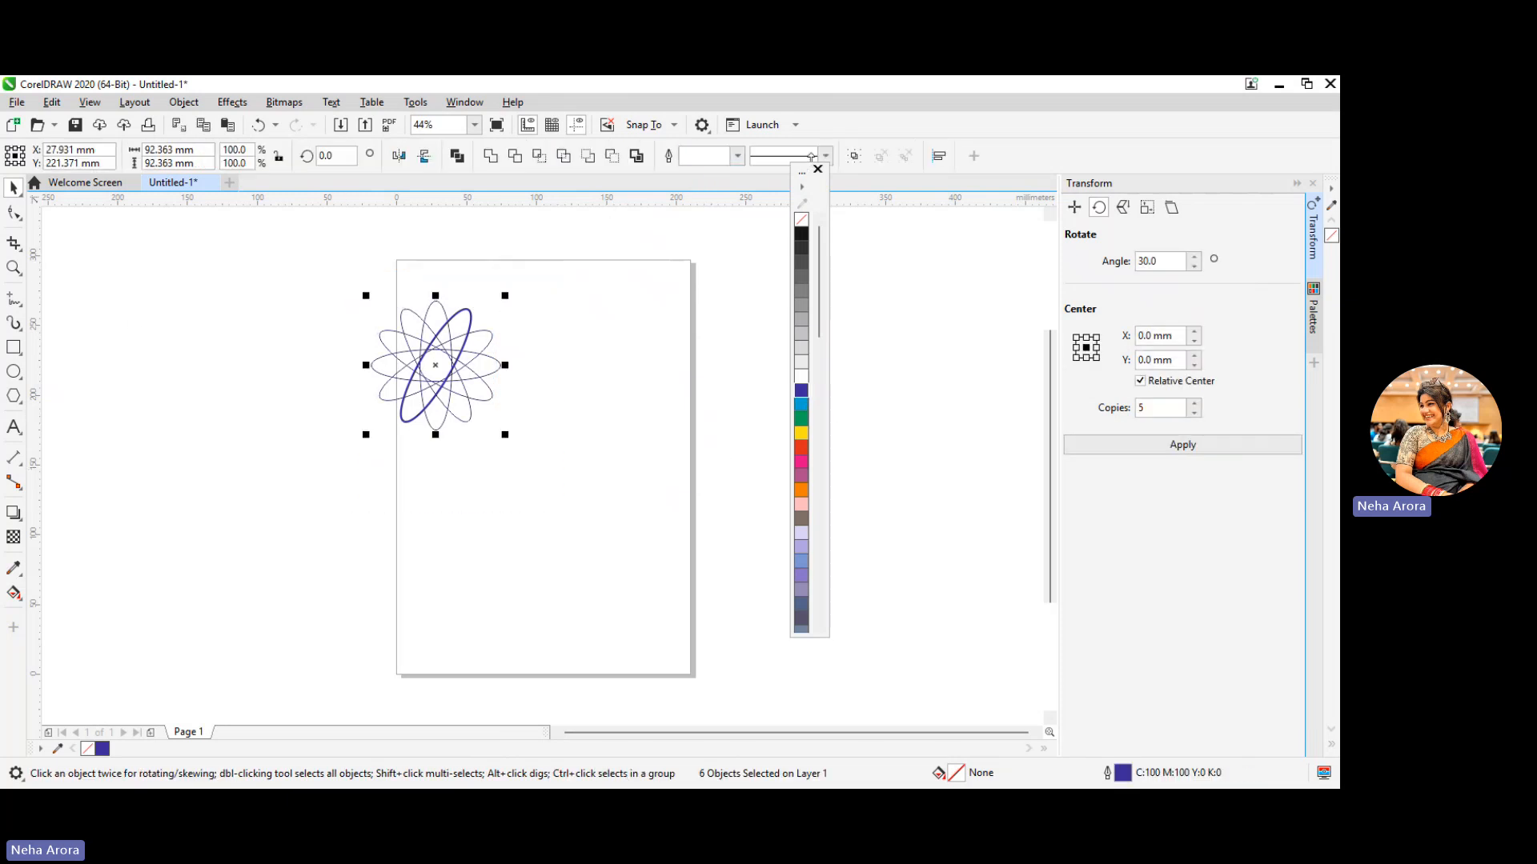
{"action": "left_click", "coordinate": [737, 156]}
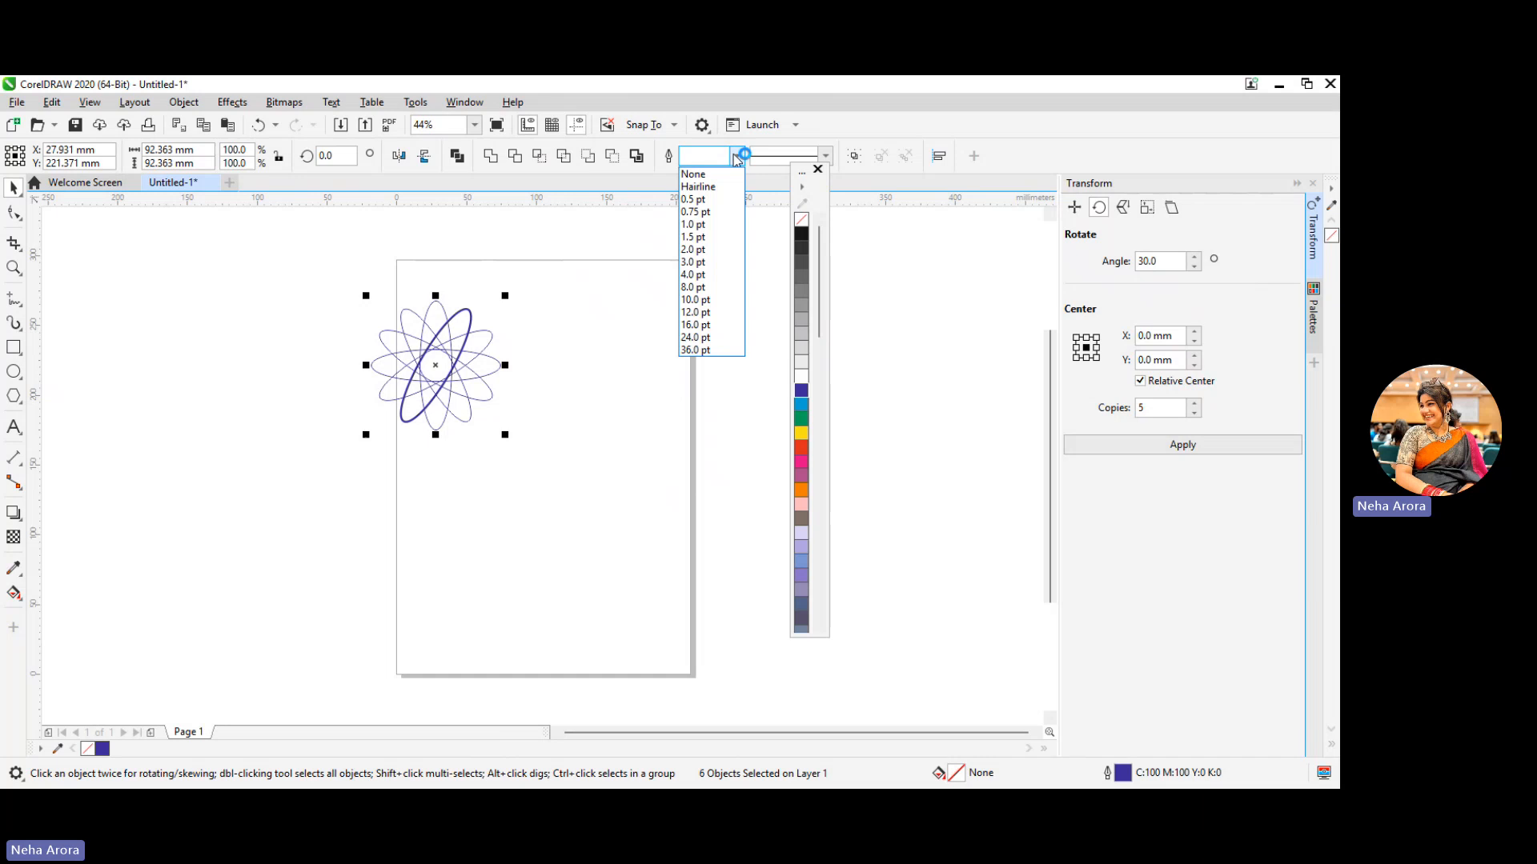
{"action": "left_click", "coordinate": [714, 275]}
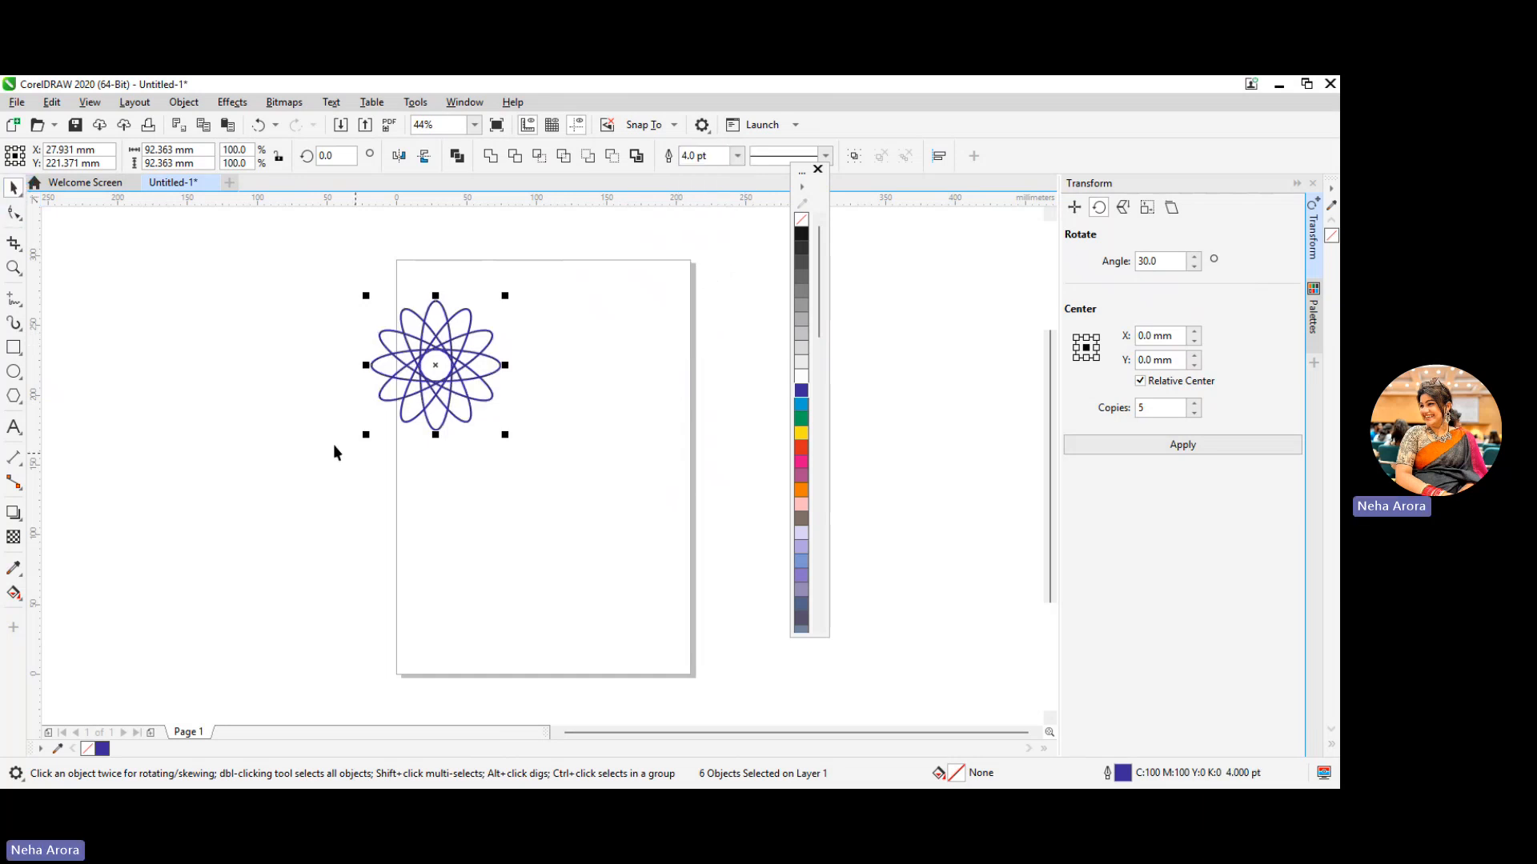
Group the six ellipses and shrink the flower to about 69 mm wide, placed just outside the page's upper-left corner
{"action": "left_click", "coordinate": [485, 479]}
{"action": "left_click_drag", "start_coordinate": [534, 290], "coordinate": [298, 445]}
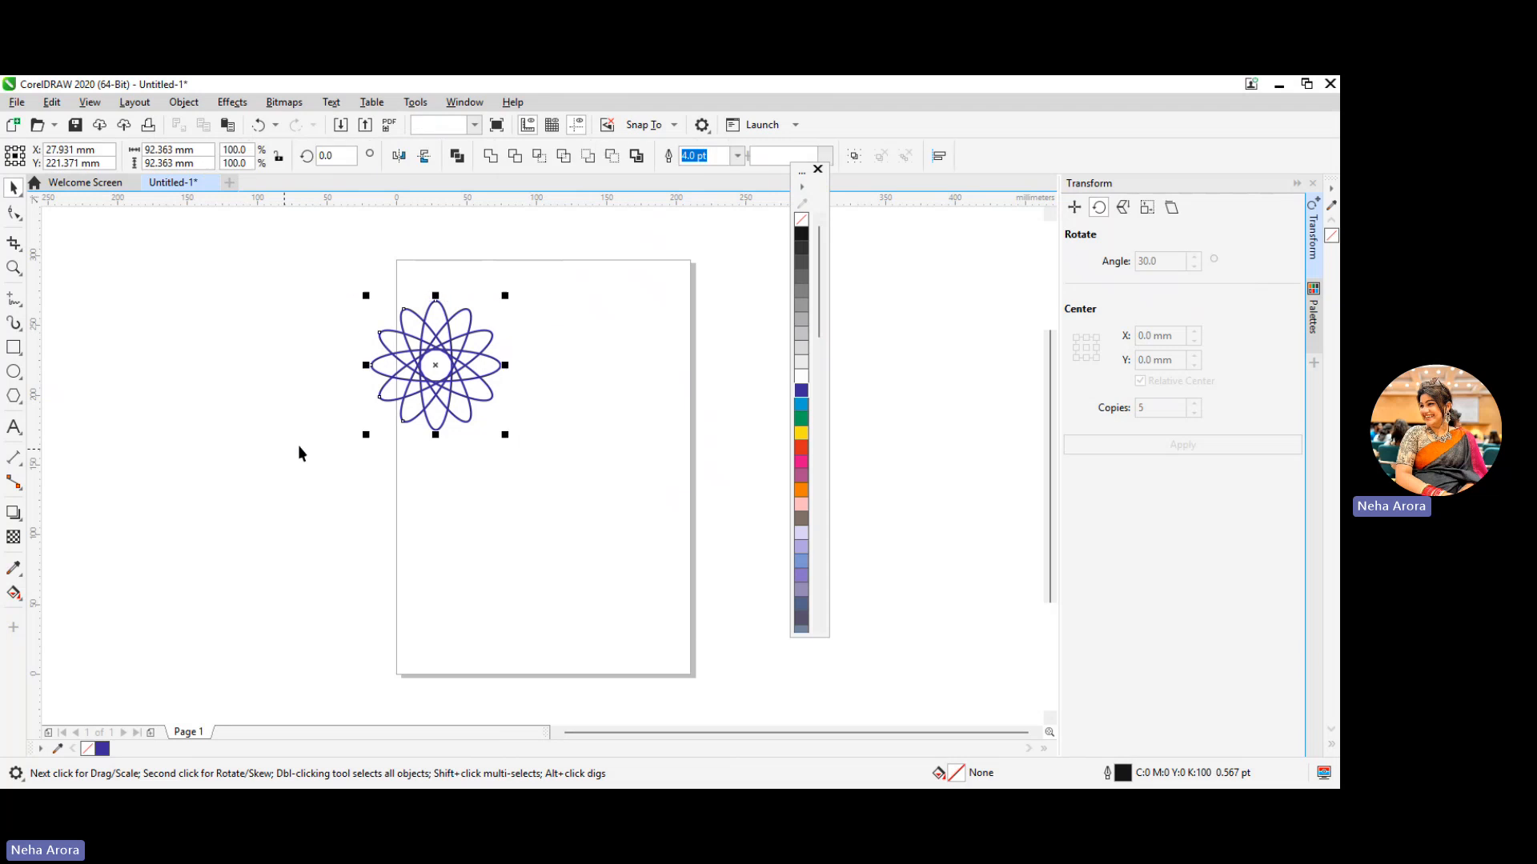
{"action": "right_click", "coordinate": [414, 381]}
{"action": "left_click", "coordinate": [476, 388]}
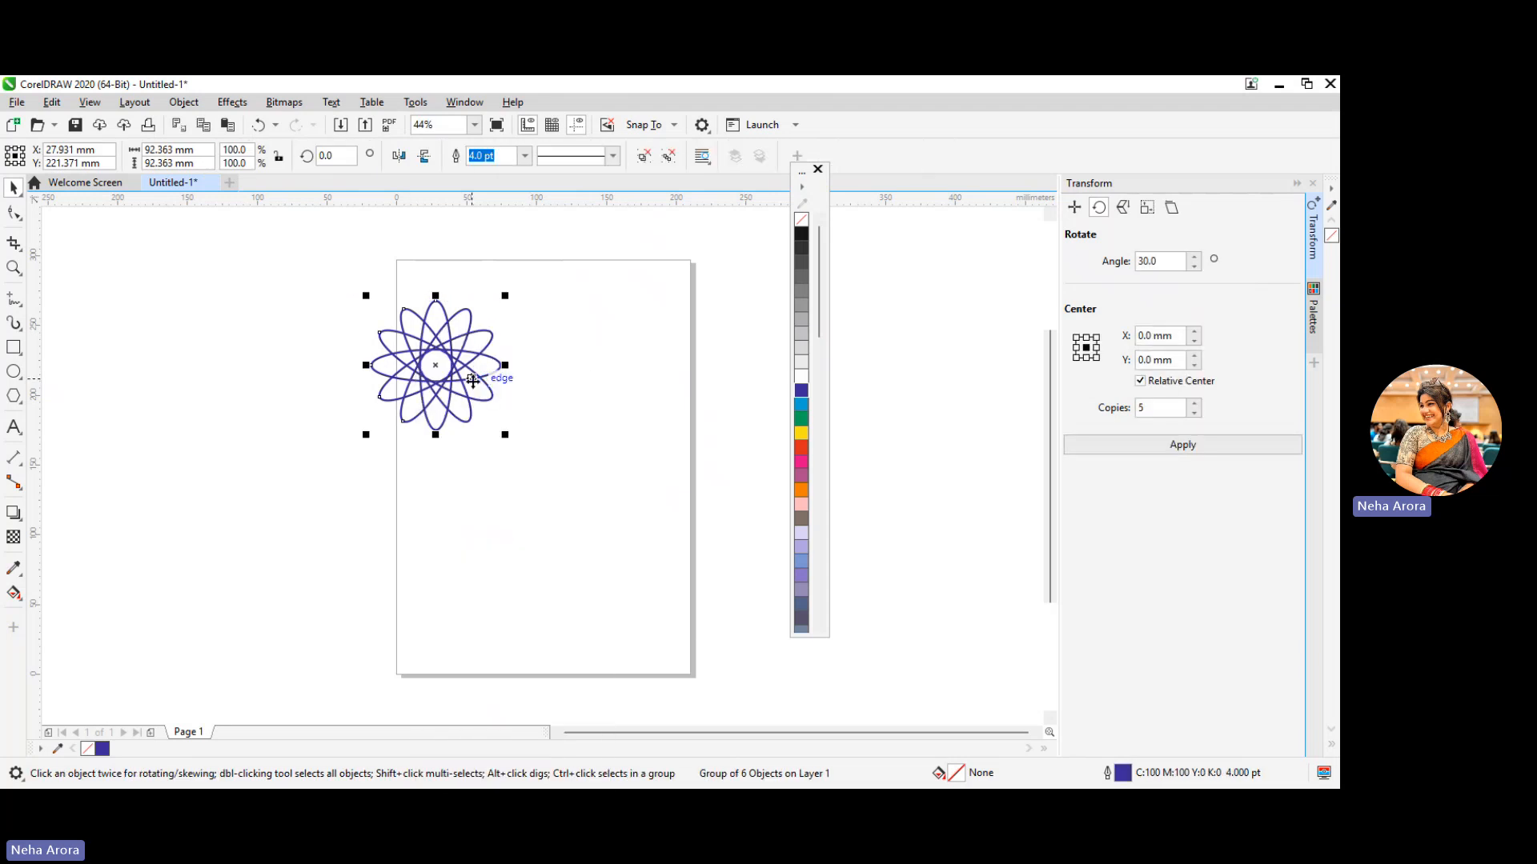
{"action": "left_click_drag", "start_coordinate": [507, 438], "coordinate": [369, 342]}
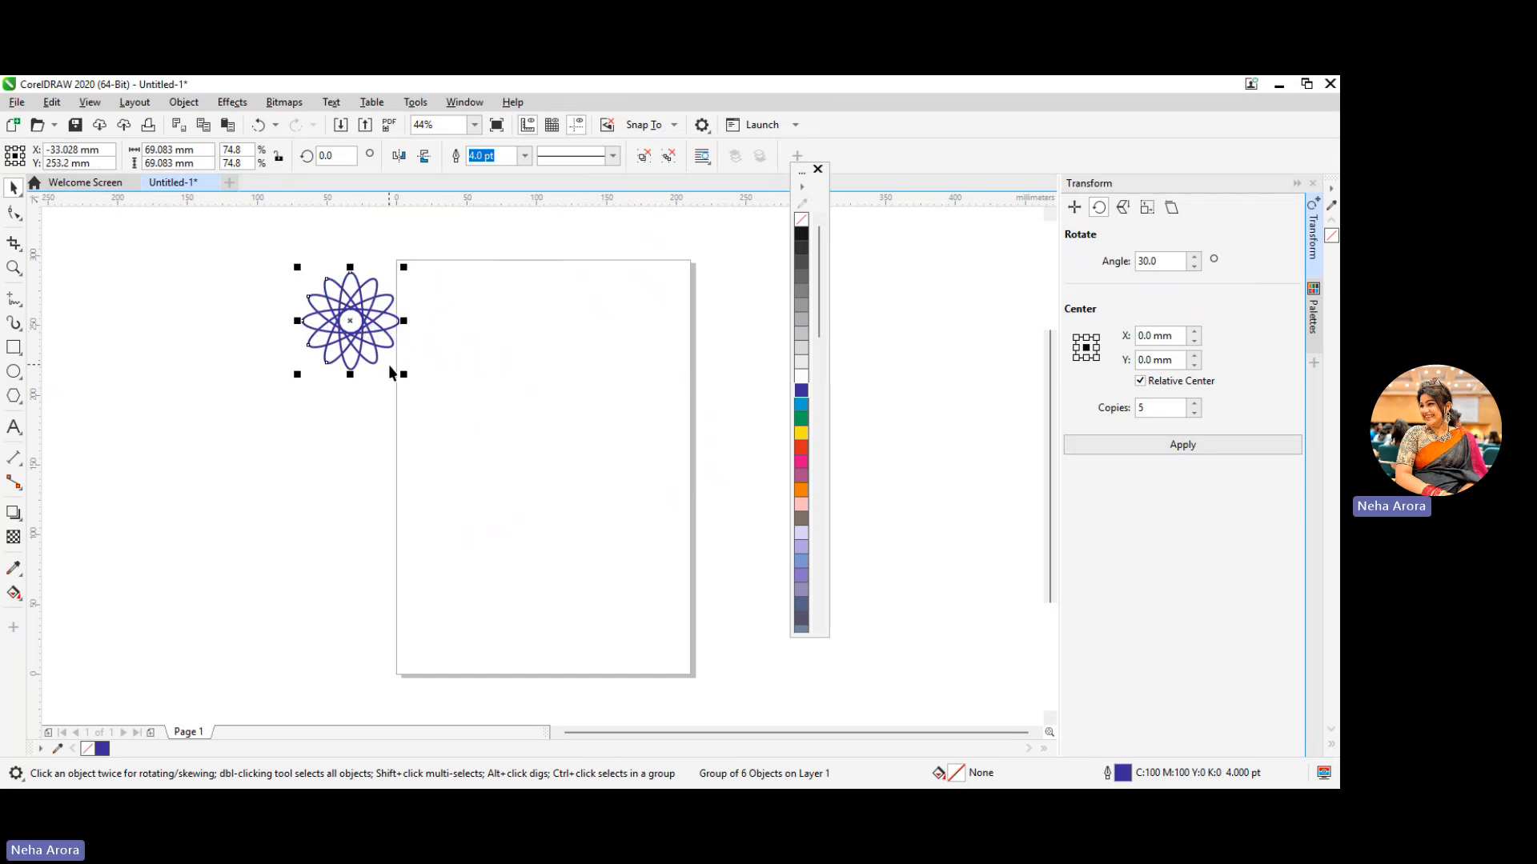
Create 3 copies of the flower side by side to its right, each offset 69.083 mm horizontally
{"action": "left_click", "coordinate": [1074, 207]}
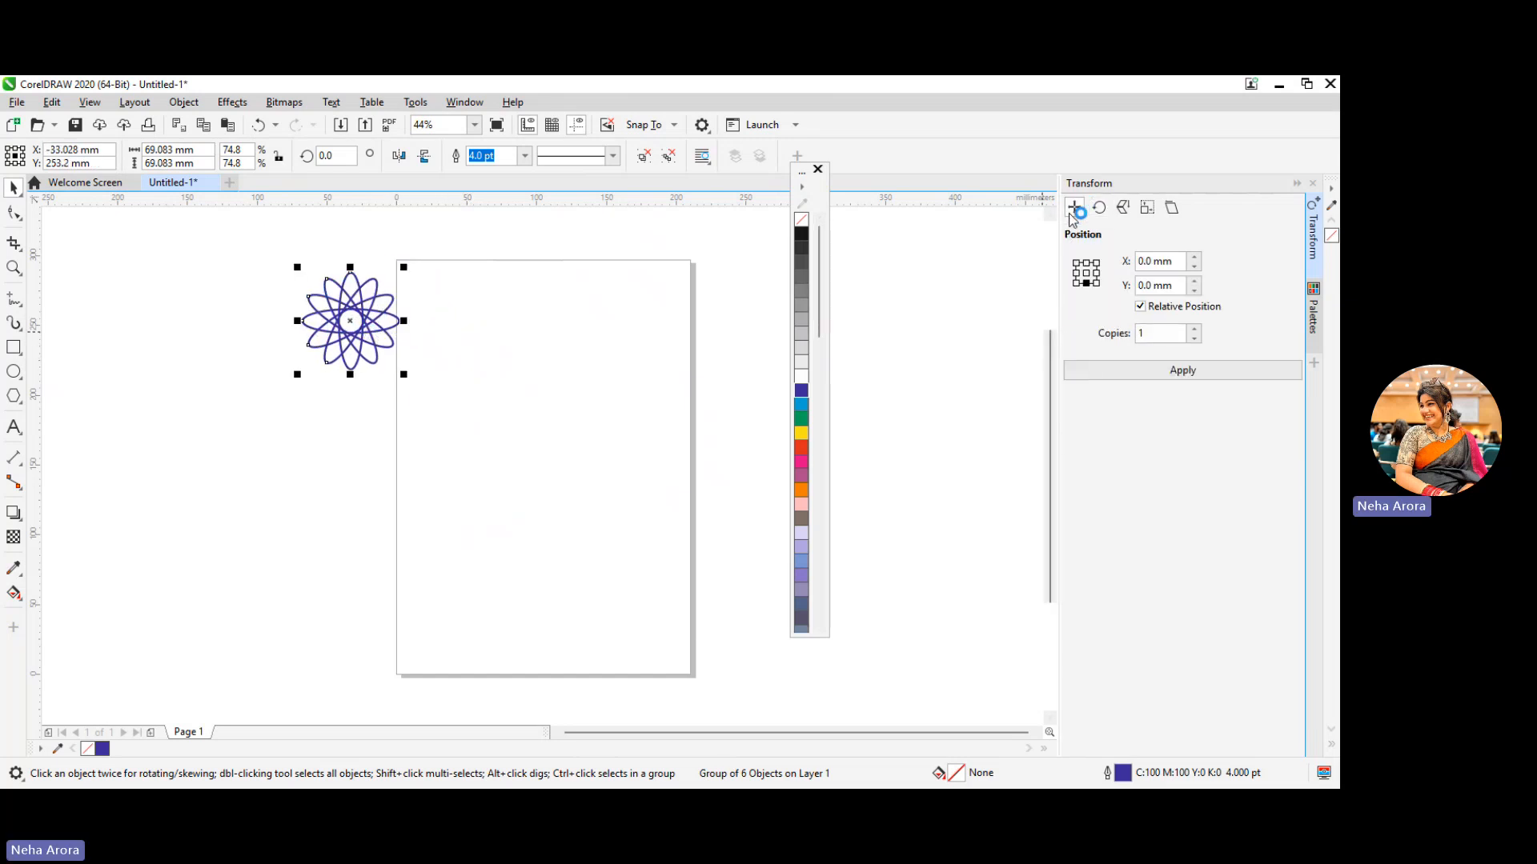
{"action": "left_click", "coordinate": [1096, 273]}
{"action": "left_click", "coordinate": [1088, 283]}
{"action": "left_click", "coordinate": [1097, 273]}
{"action": "left_click", "coordinate": [1195, 328]}
{"action": "left_click", "coordinate": [1195, 329]}
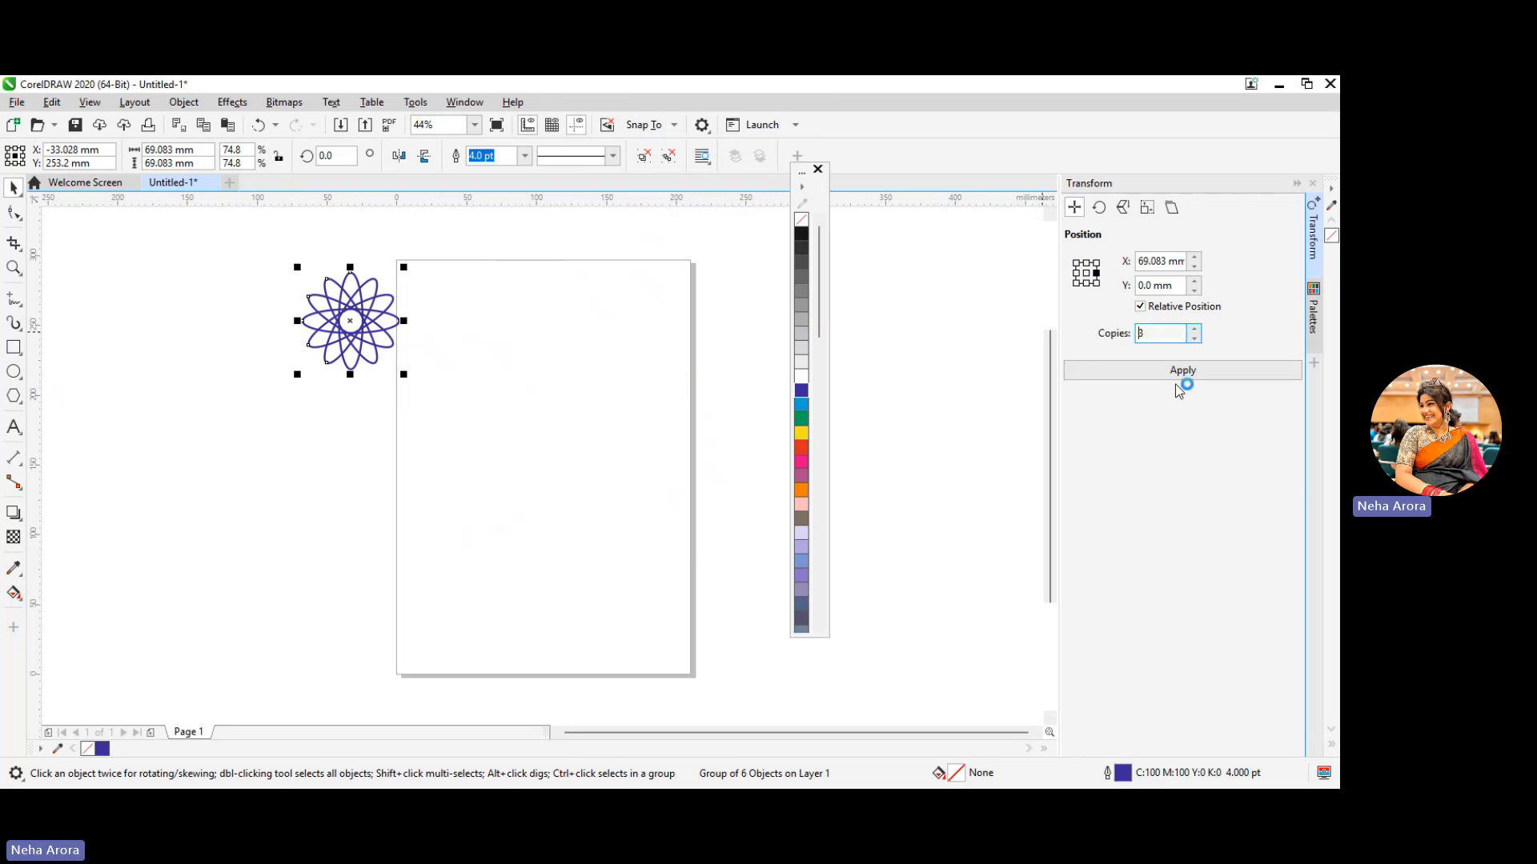
{"action": "left_click", "coordinate": [1180, 371]}
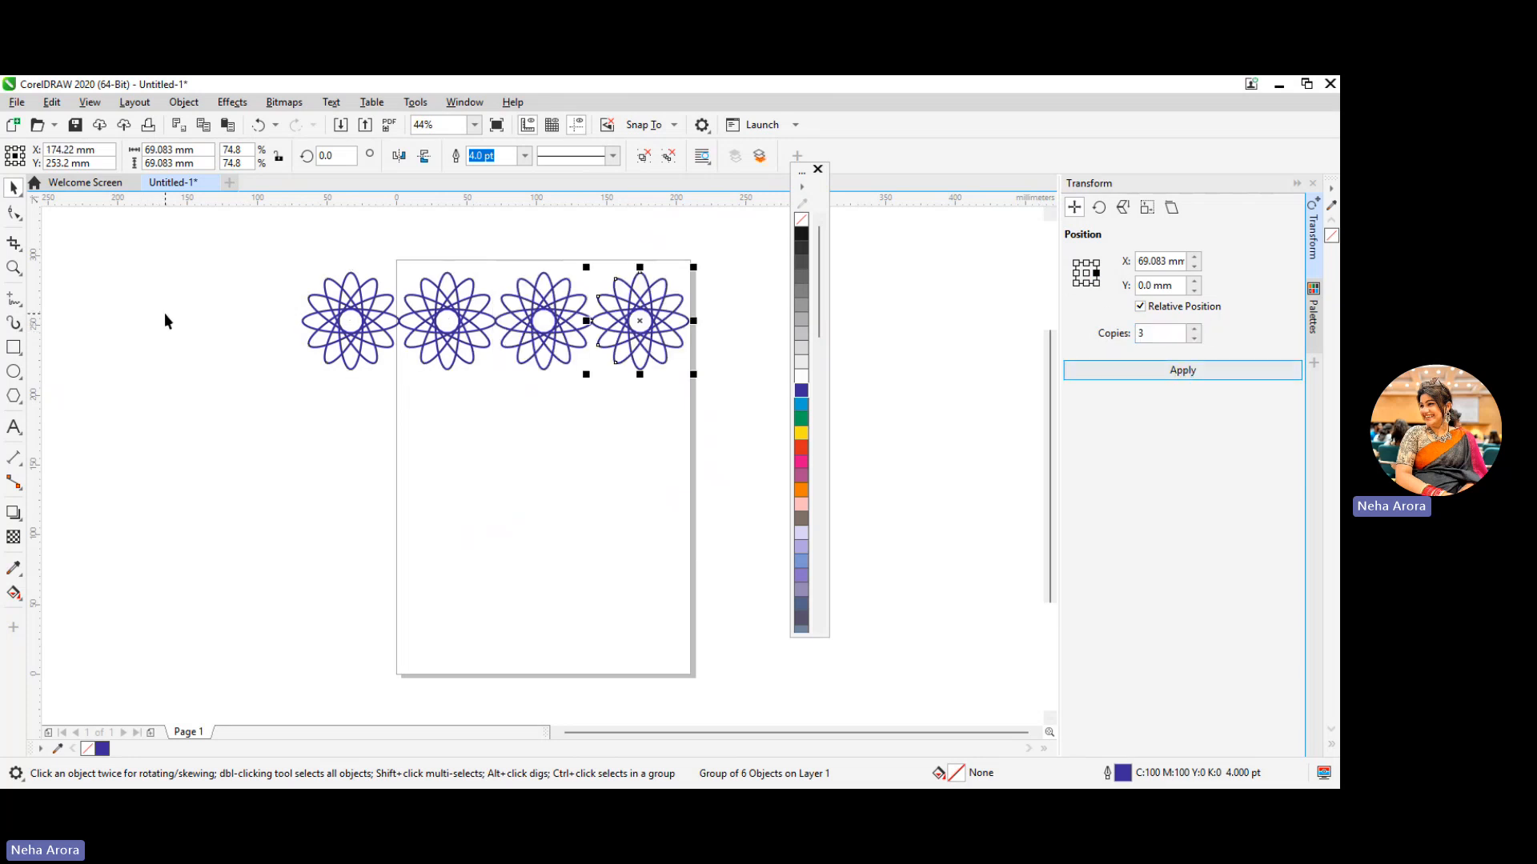
Group the row of four flowers and create 3 copies of it downward, each offset -69.083 mm vertically
{"action": "left_click_drag", "start_coordinate": [188, 242], "coordinate": [291, 298]}
{"action": "left_click_drag", "start_coordinate": [734, 375], "coordinate": [733, 374]}
{"action": "right_click", "coordinate": [642, 319]}
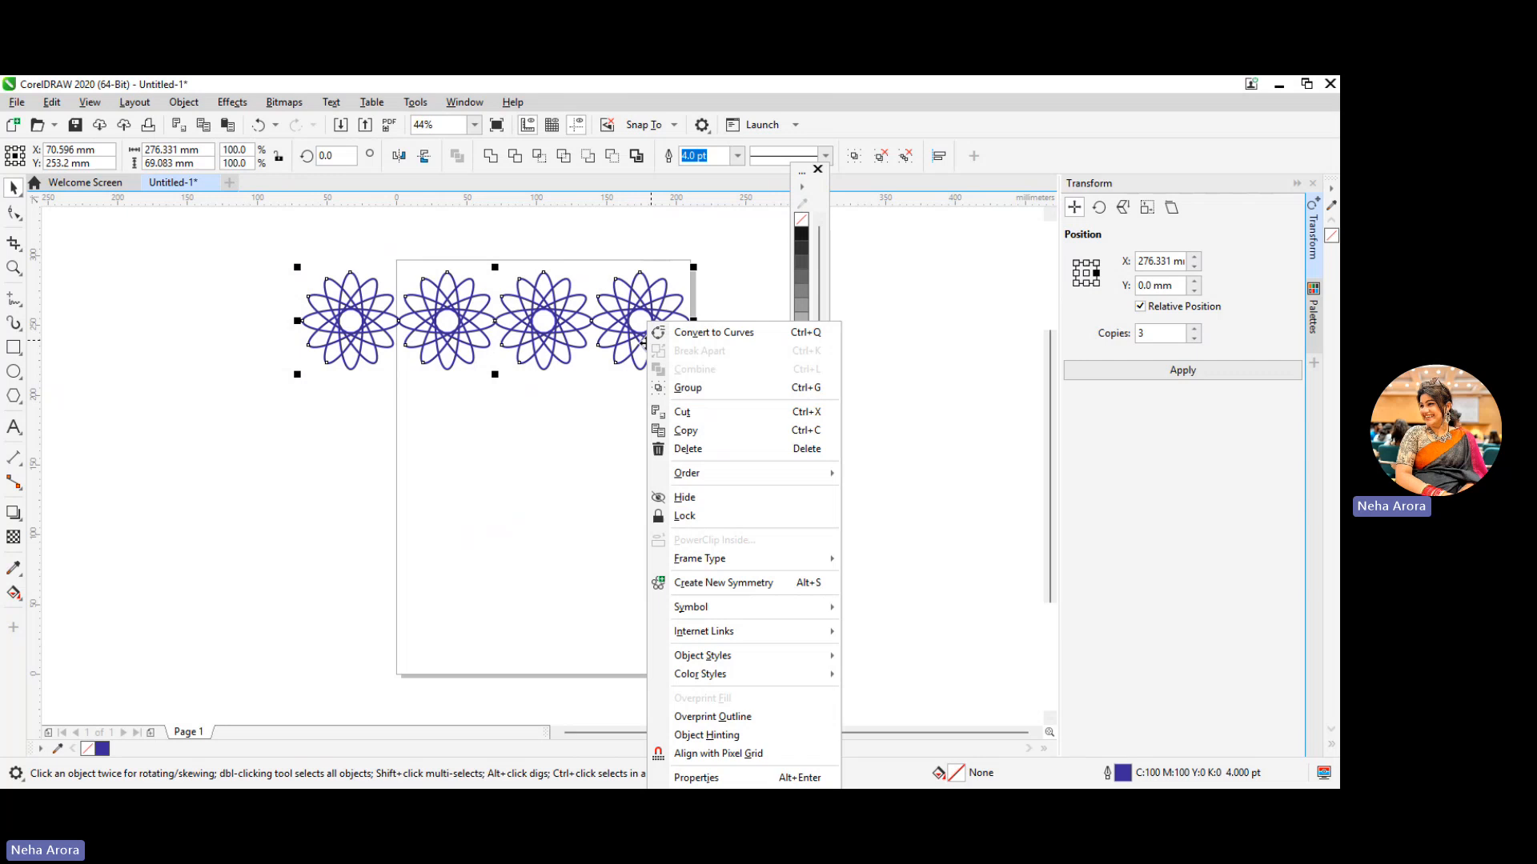
{"action": "left_click", "coordinate": [713, 381]}
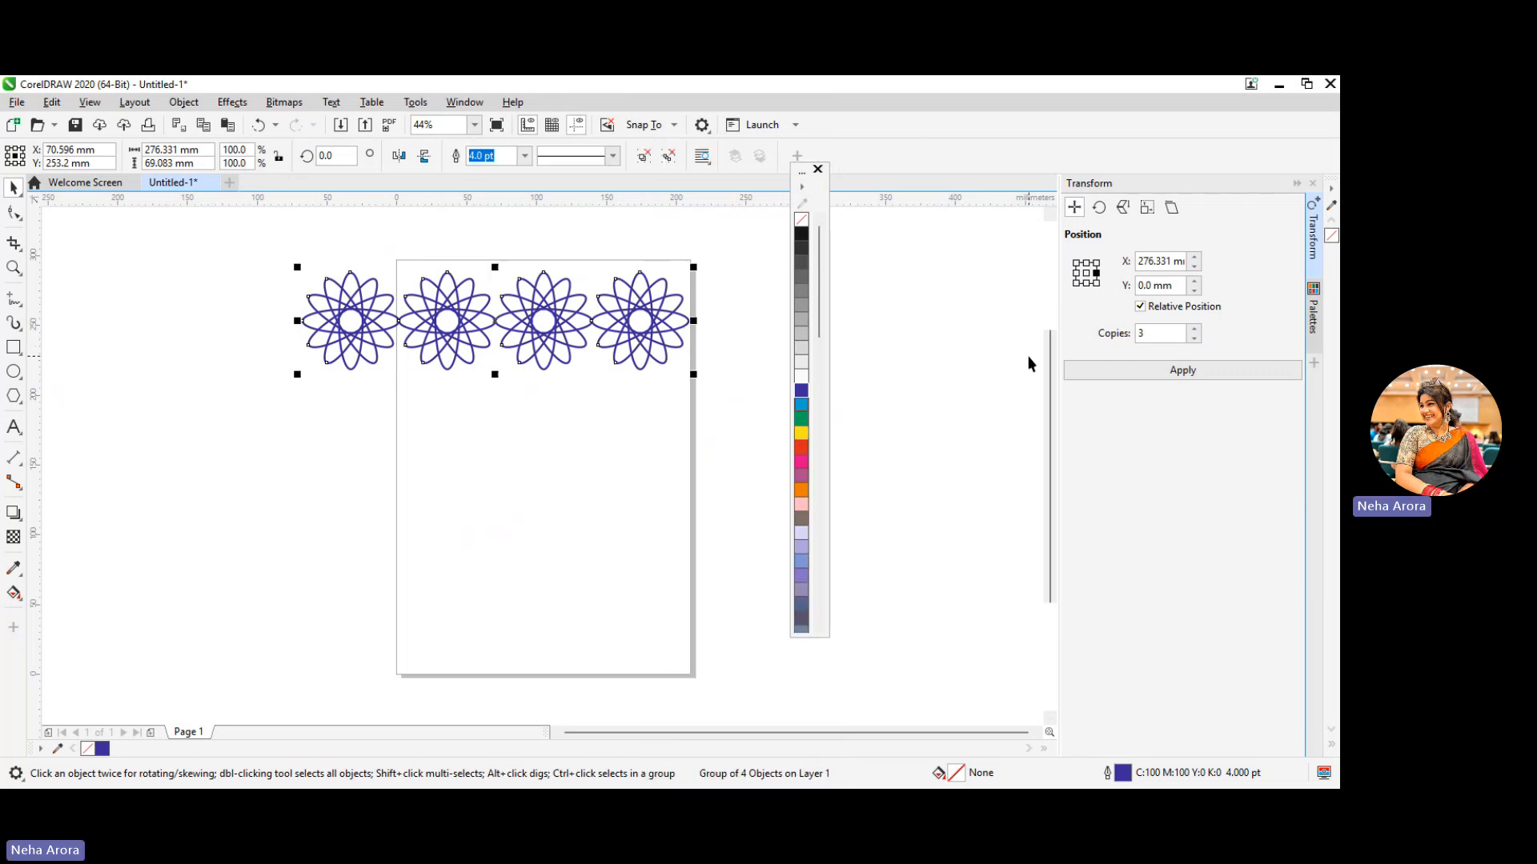
{"action": "left_click", "coordinate": [1086, 283]}
{"action": "left_click", "coordinate": [1128, 372]}
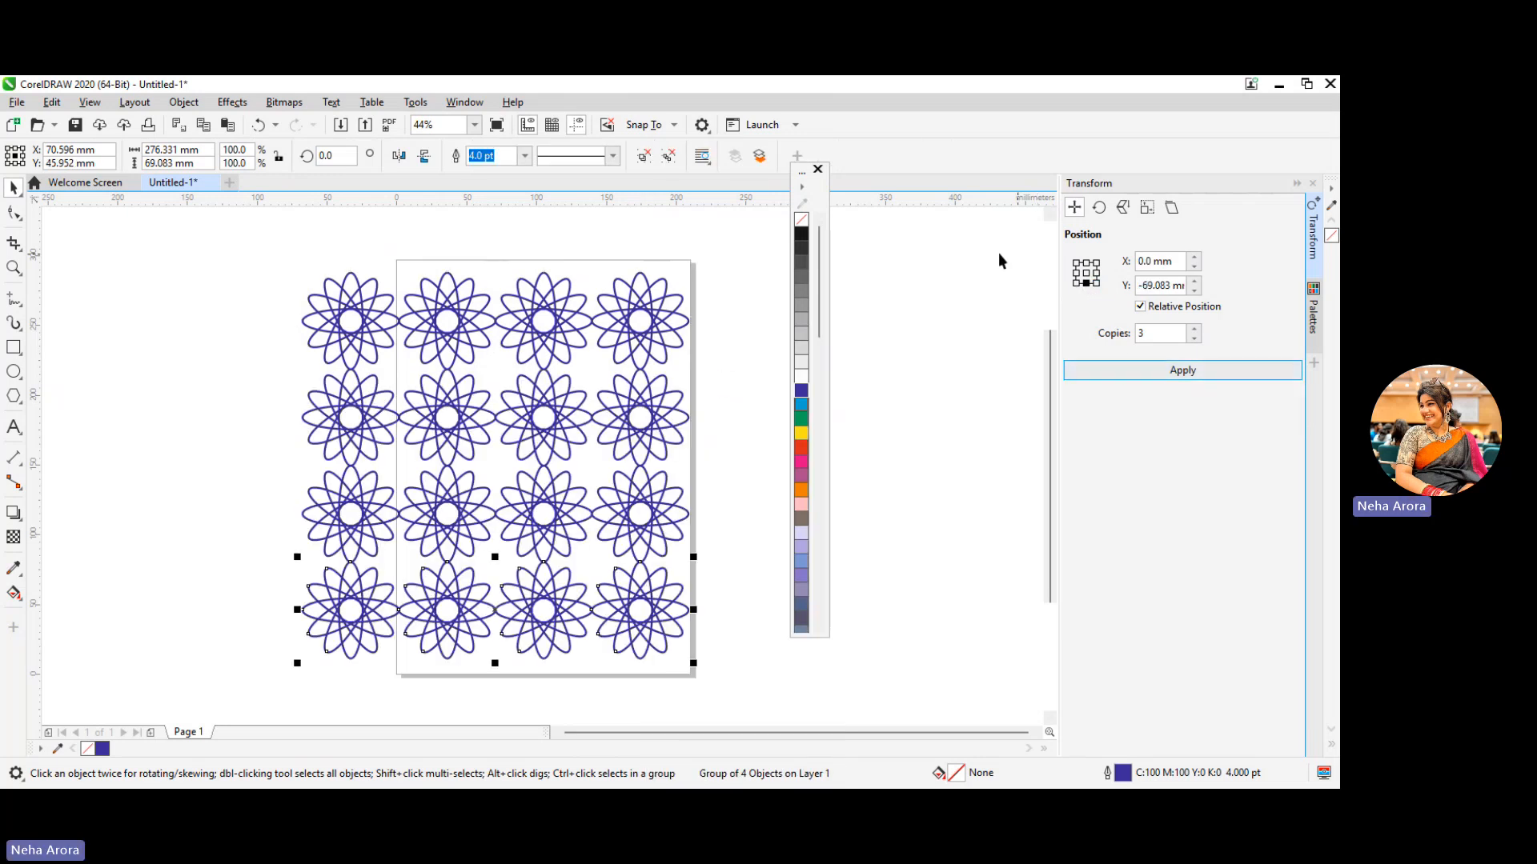
Group the four rows of flowers and shrink the pattern to about 166 mm wide, placed outside the page's left edge
{"action": "left_click_drag", "start_coordinate": [209, 259], "coordinate": [725, 678]}
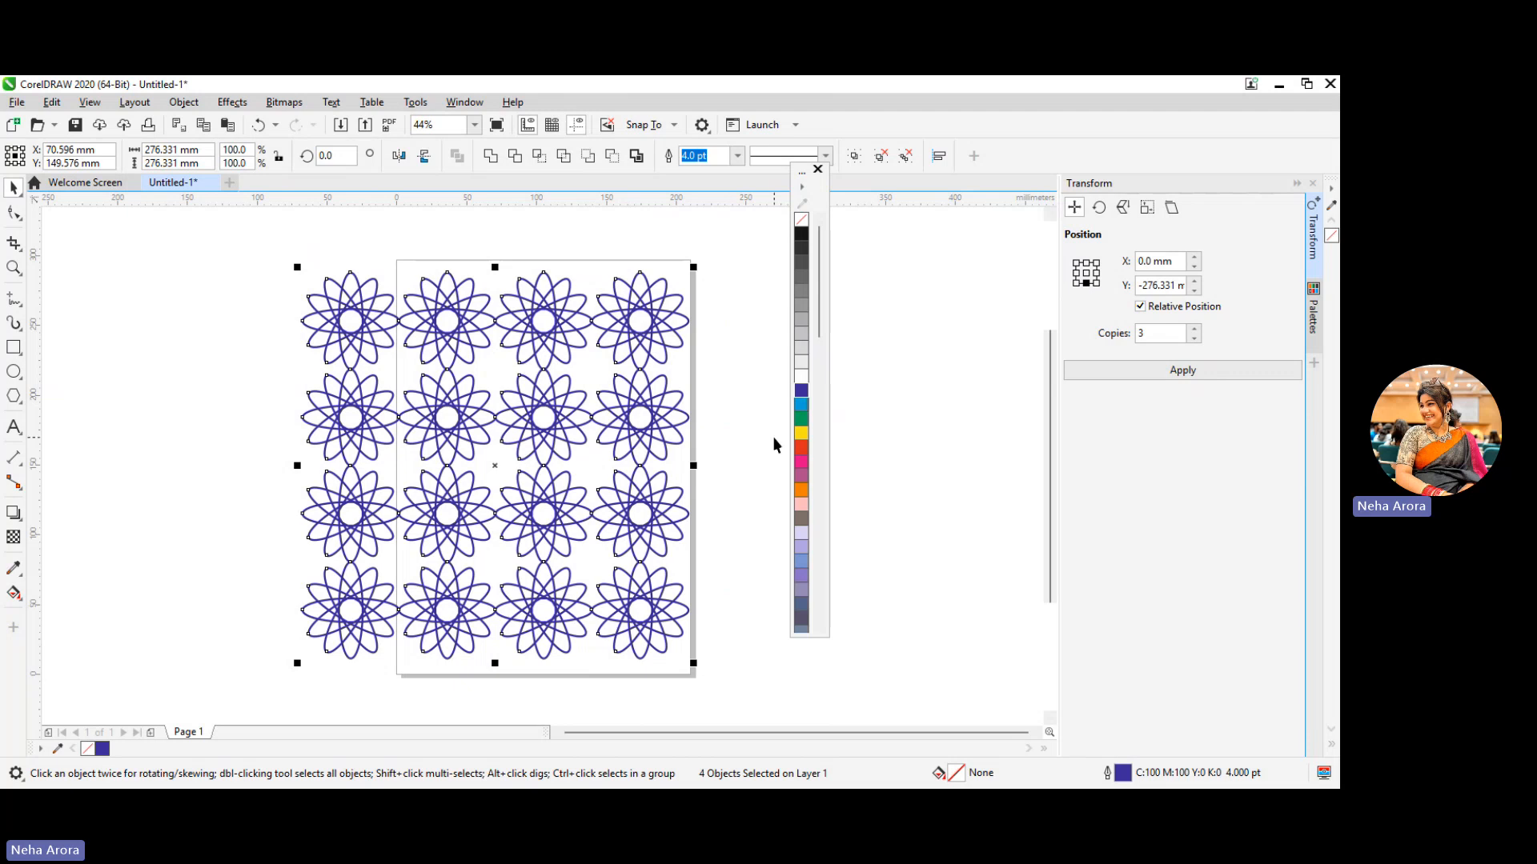
{"action": "right_click", "coordinate": [552, 408]}
{"action": "left_click", "coordinate": [608, 391]}
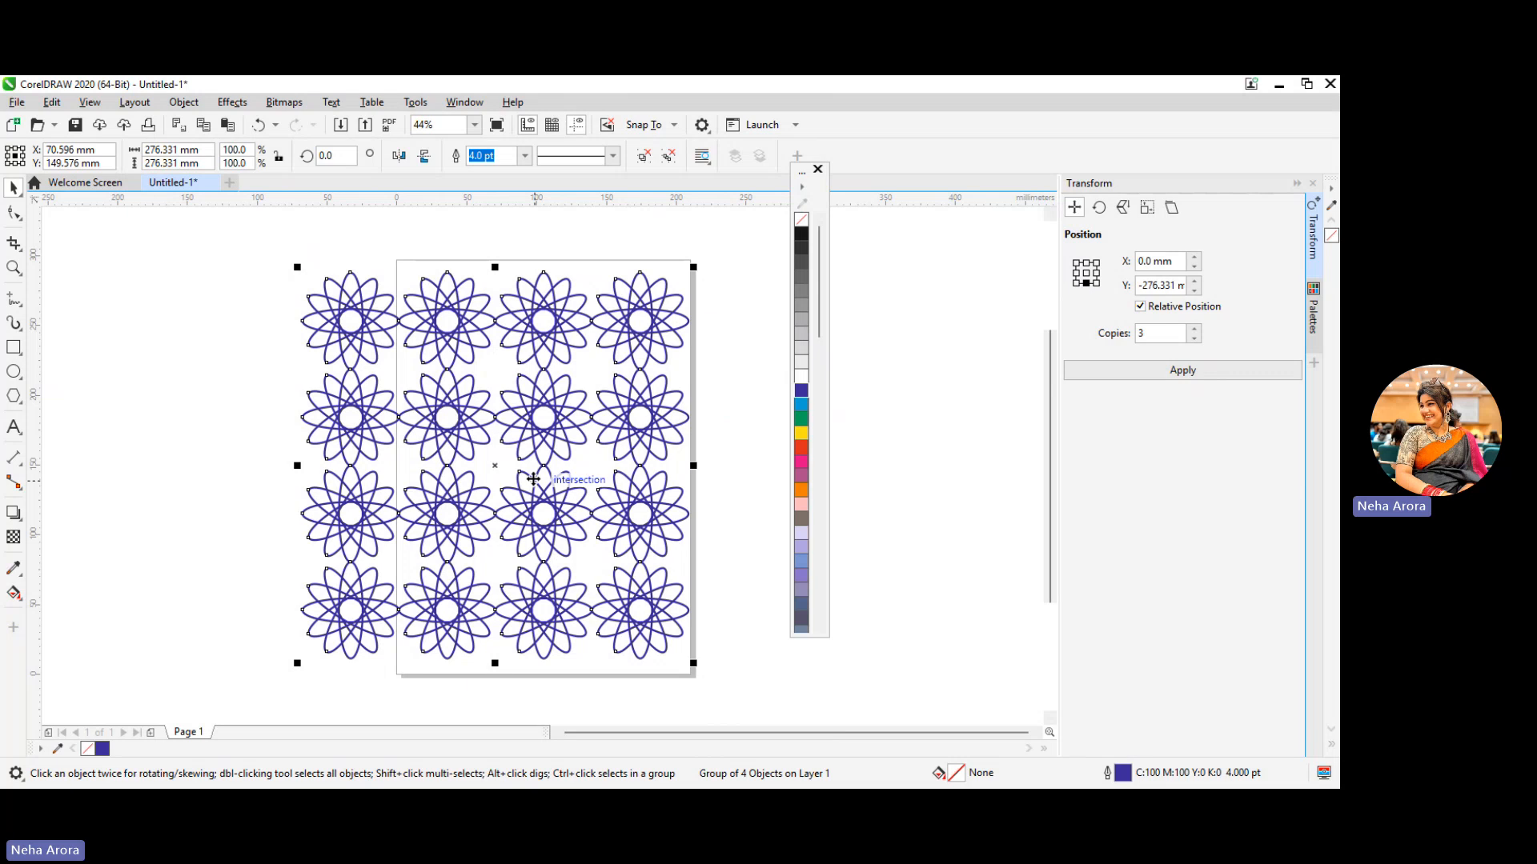
{"action": "left_click_drag", "start_coordinate": [534, 484], "coordinate": [328, 451]}
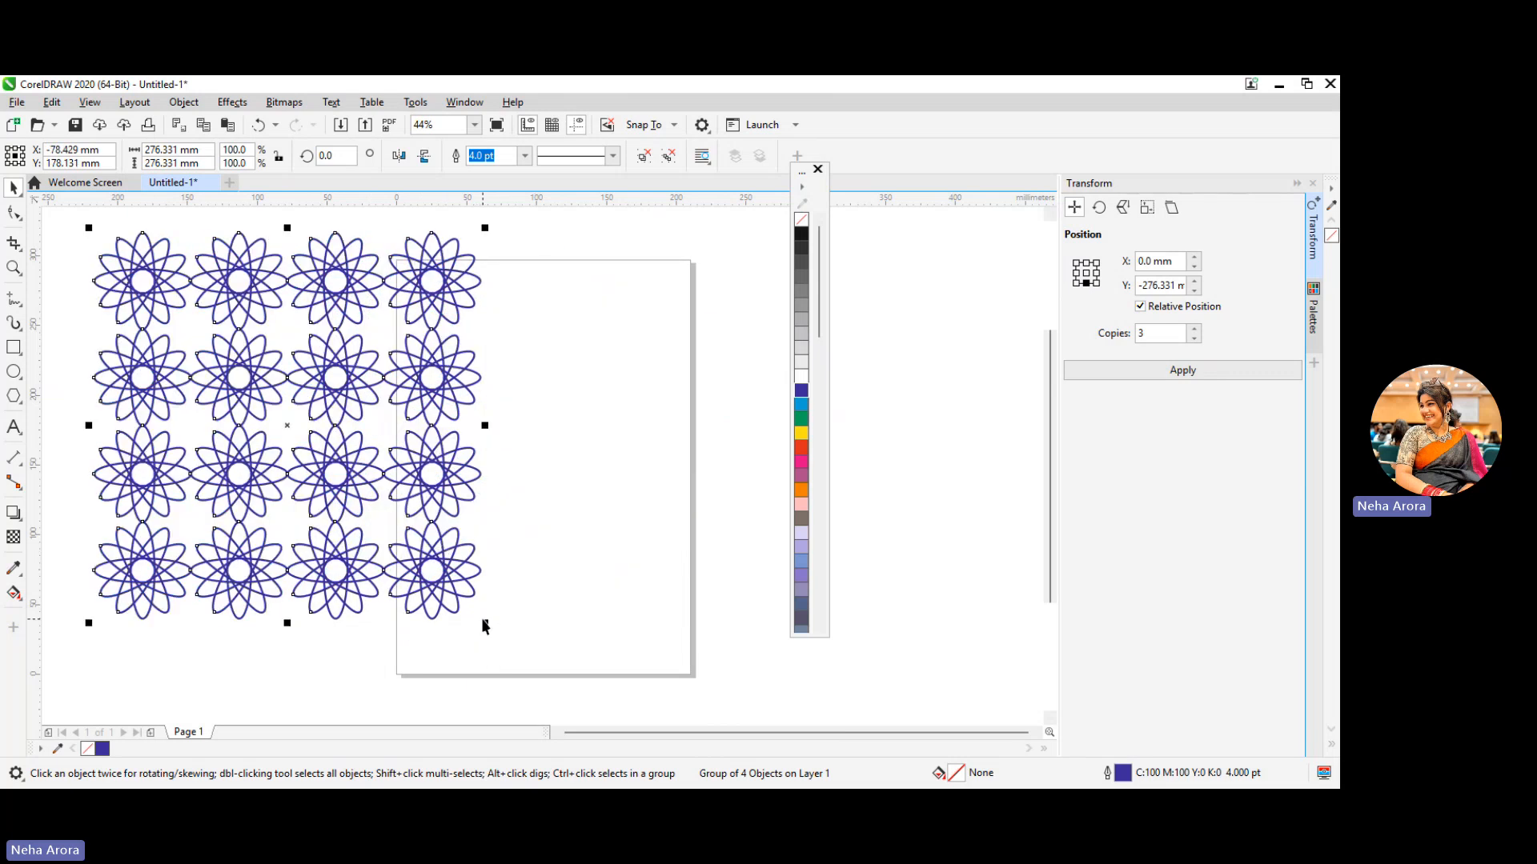
{"action": "left_click_drag", "start_coordinate": [484, 622], "coordinate": [333, 474]}
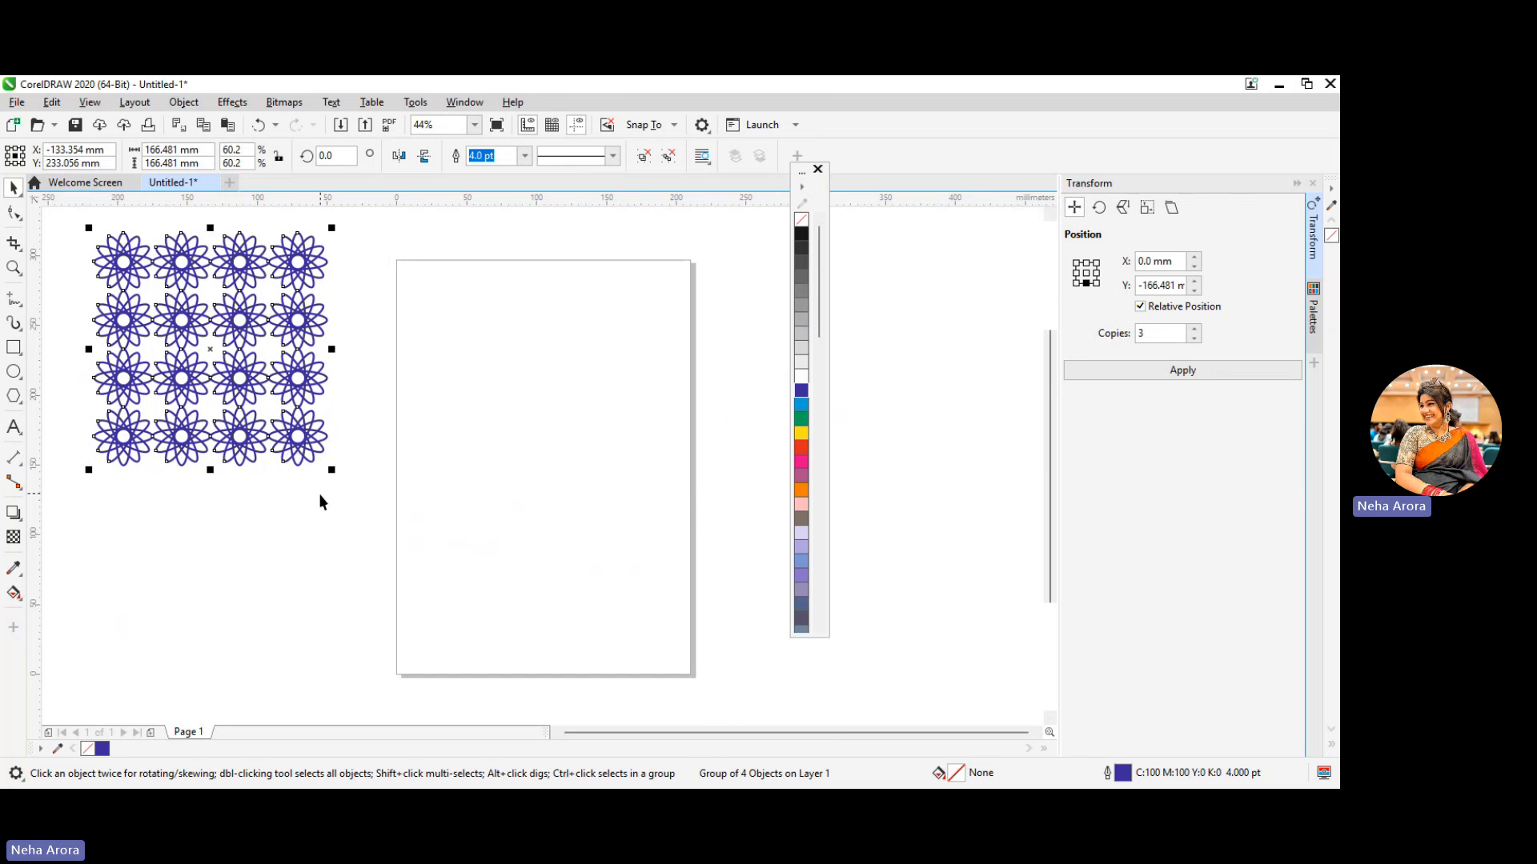
{"action": "left_click", "coordinate": [398, 453]}
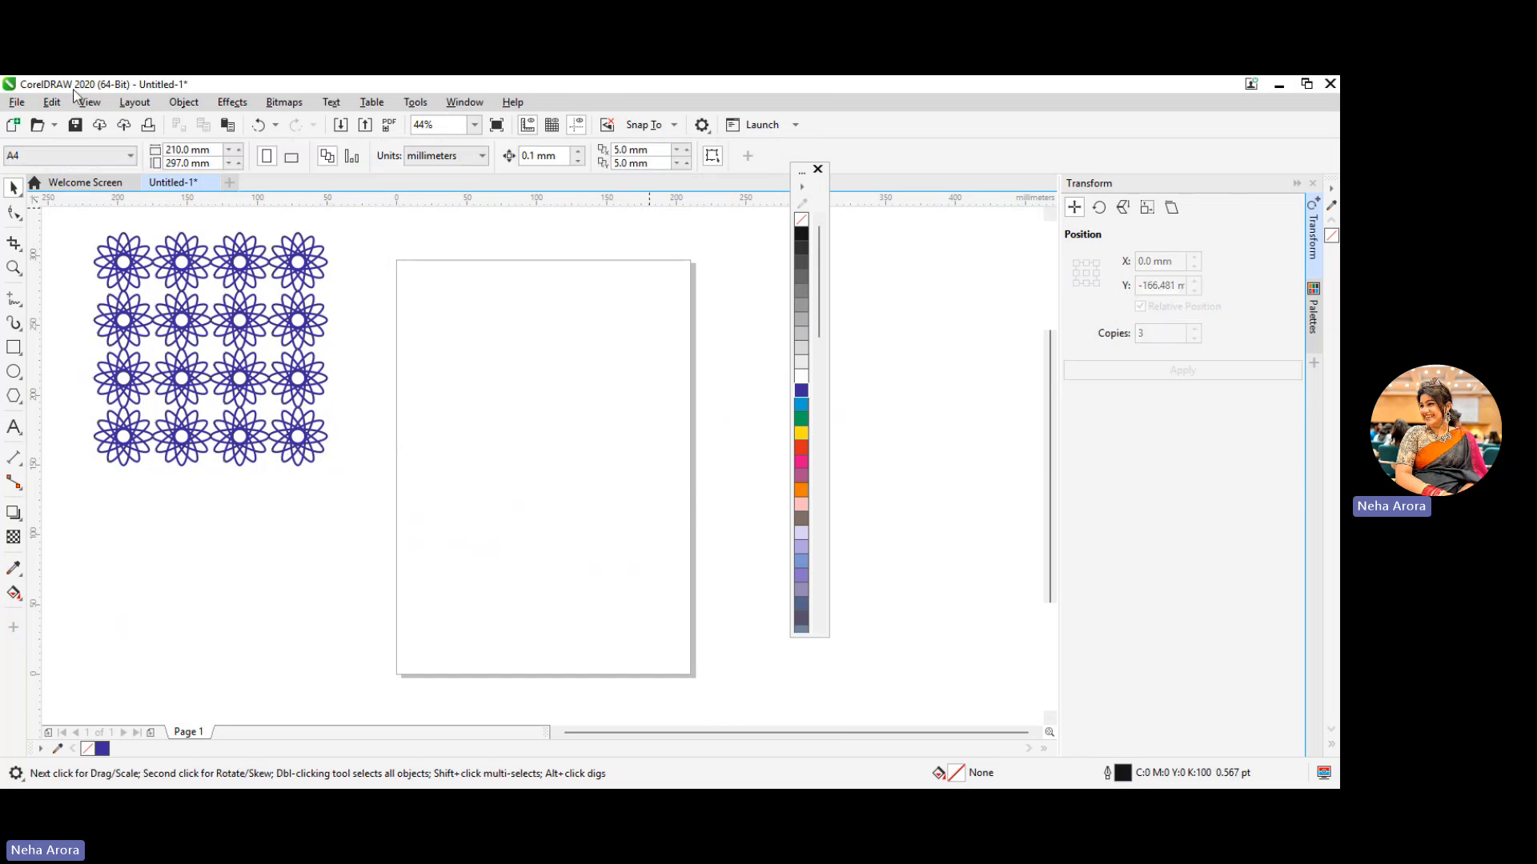
Import the black paisley motif image 907277a0097fe36bb061b38023bd6ee5 from Downloads and place it on the page at about 169 x 231 mm
{"action": "left_click", "coordinate": [18, 102]}
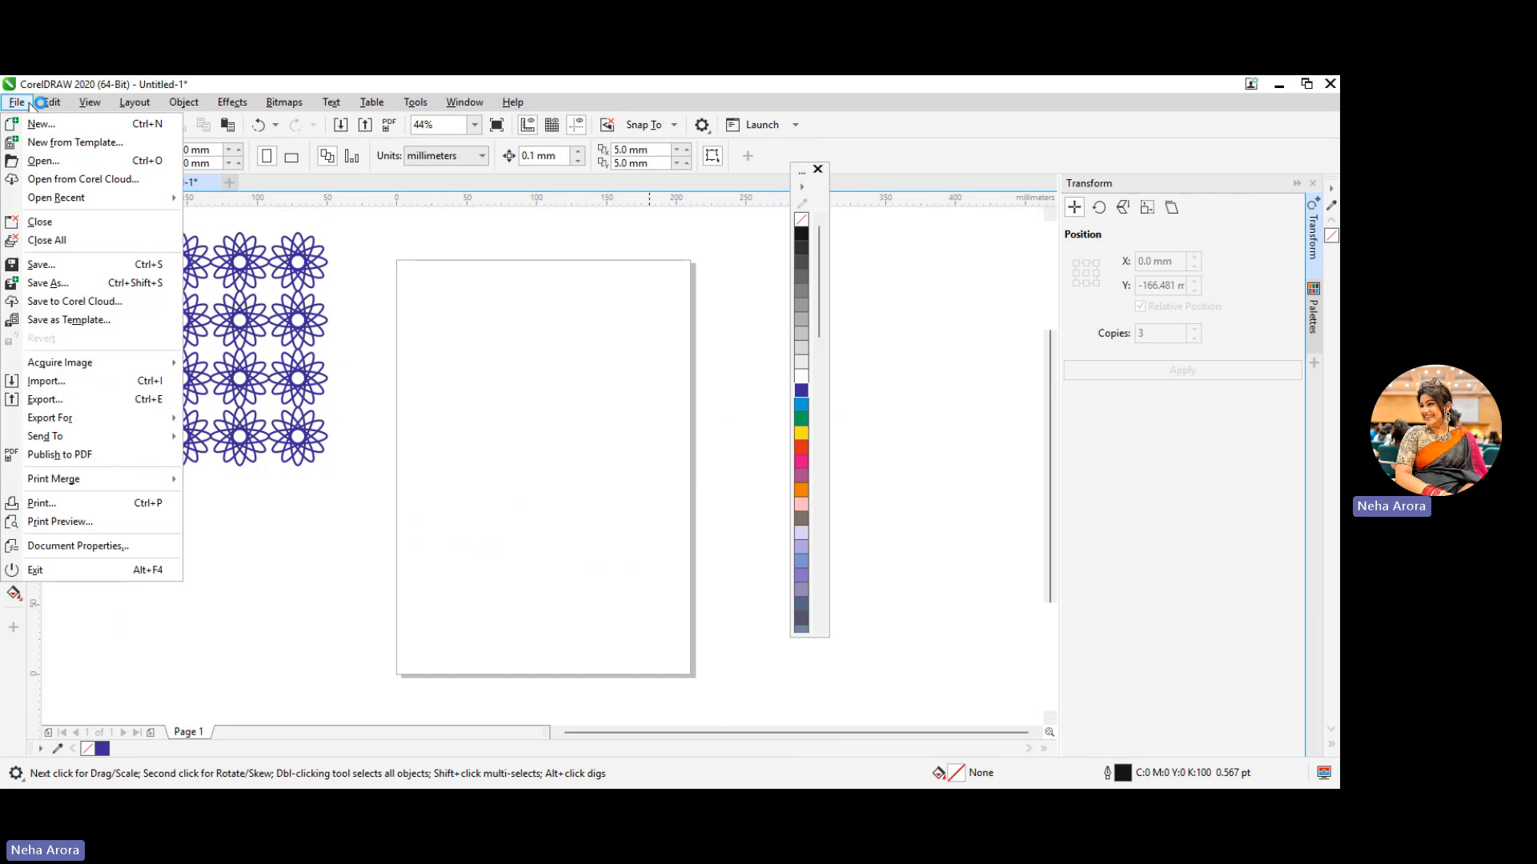
{"action": "left_click", "coordinate": [101, 385]}
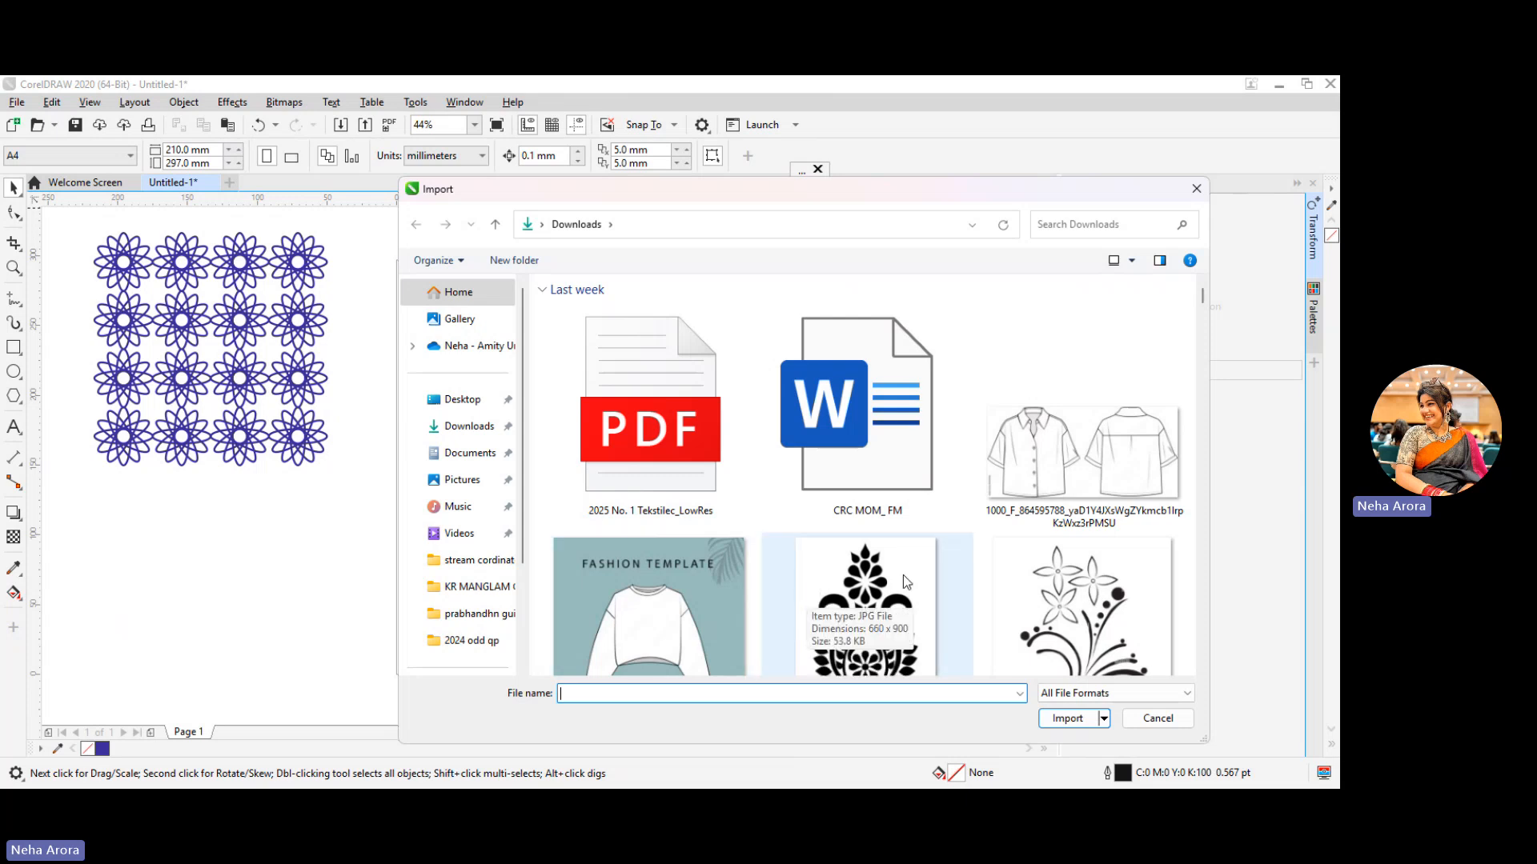
{"action": "scroll", "coordinate": [921, 607], "scroll_direction": "down", "scroll_amount": 4}
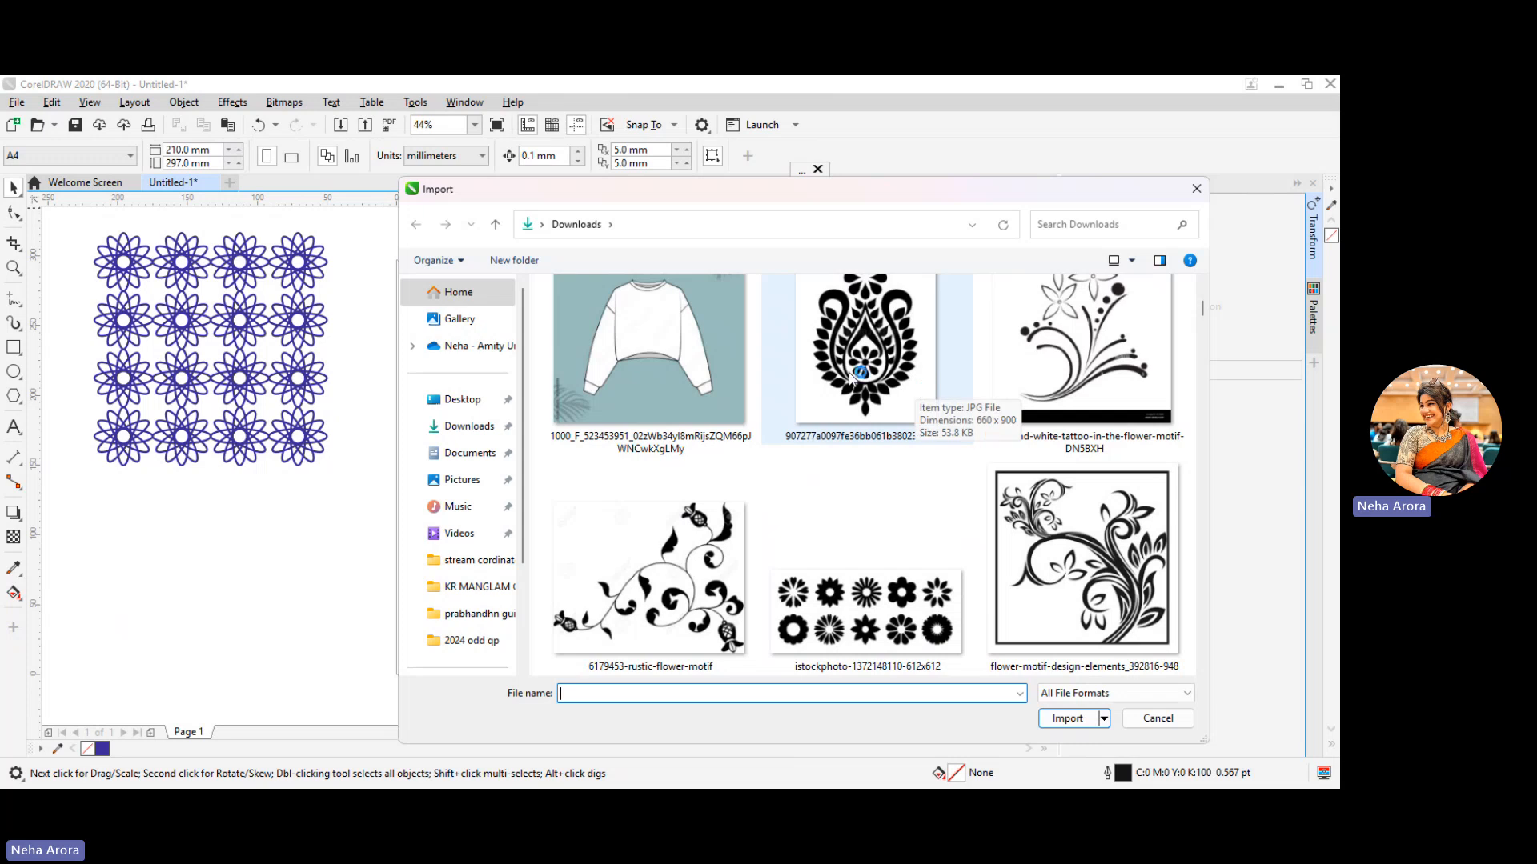
{"action": "left_click", "coordinate": [870, 353]}
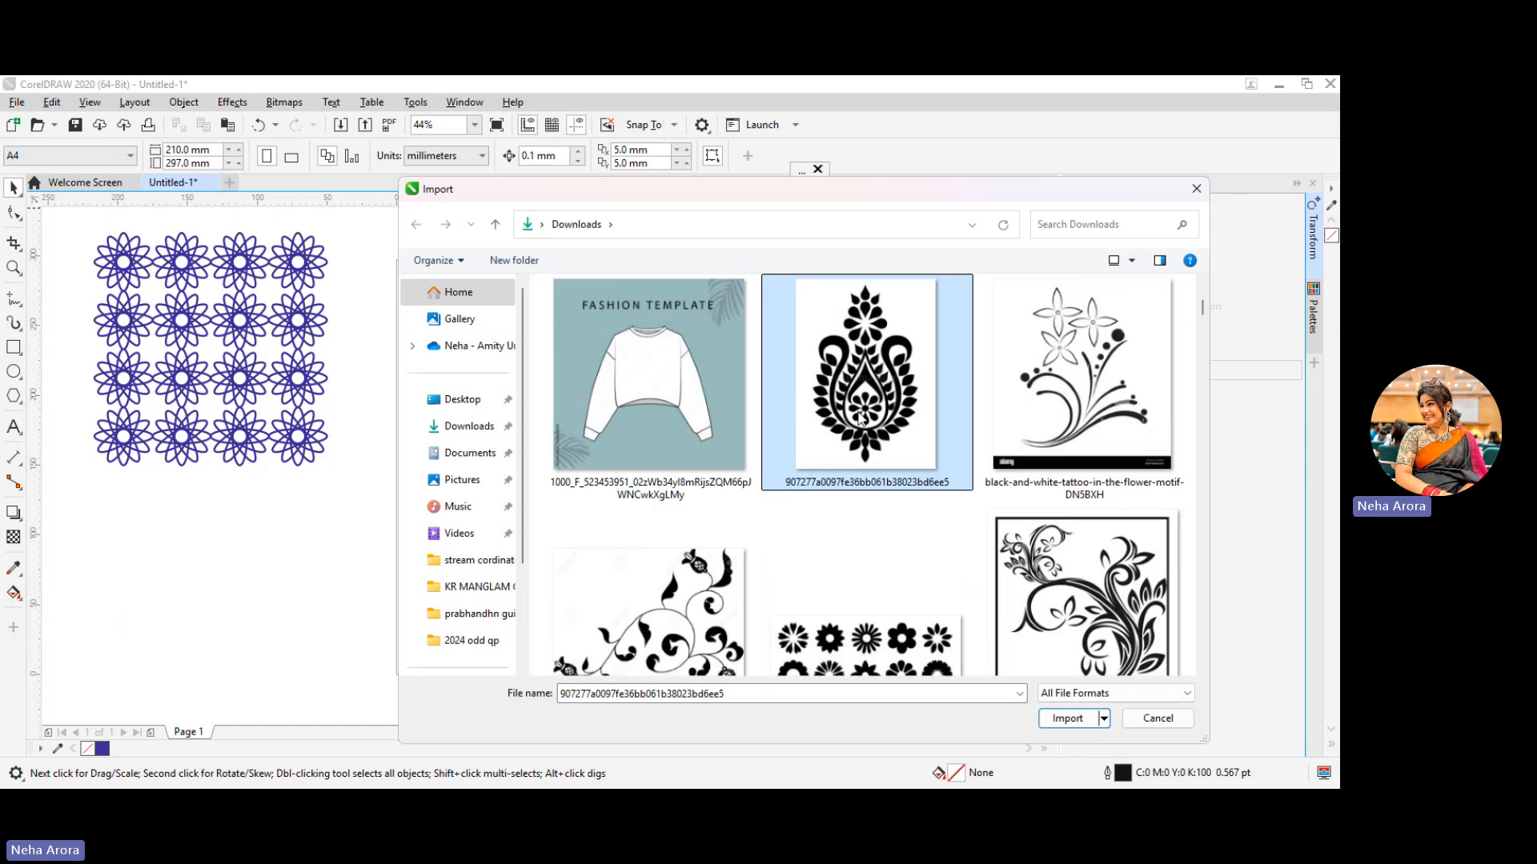
{"action": "left_click", "coordinate": [1065, 718]}
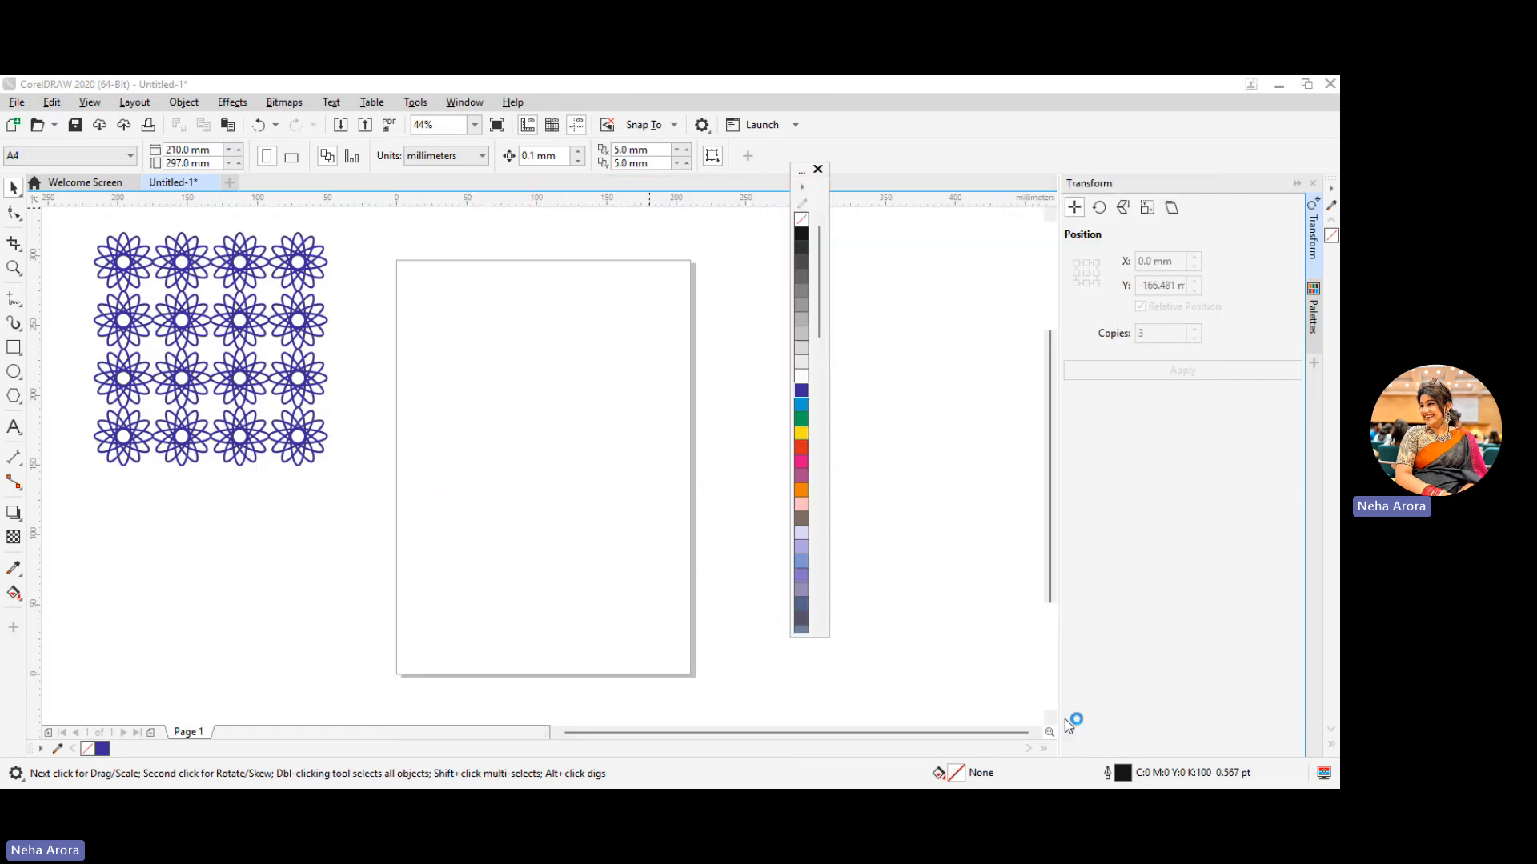
{"action": "left_click_drag", "start_coordinate": [393, 270], "coordinate": [631, 656]}
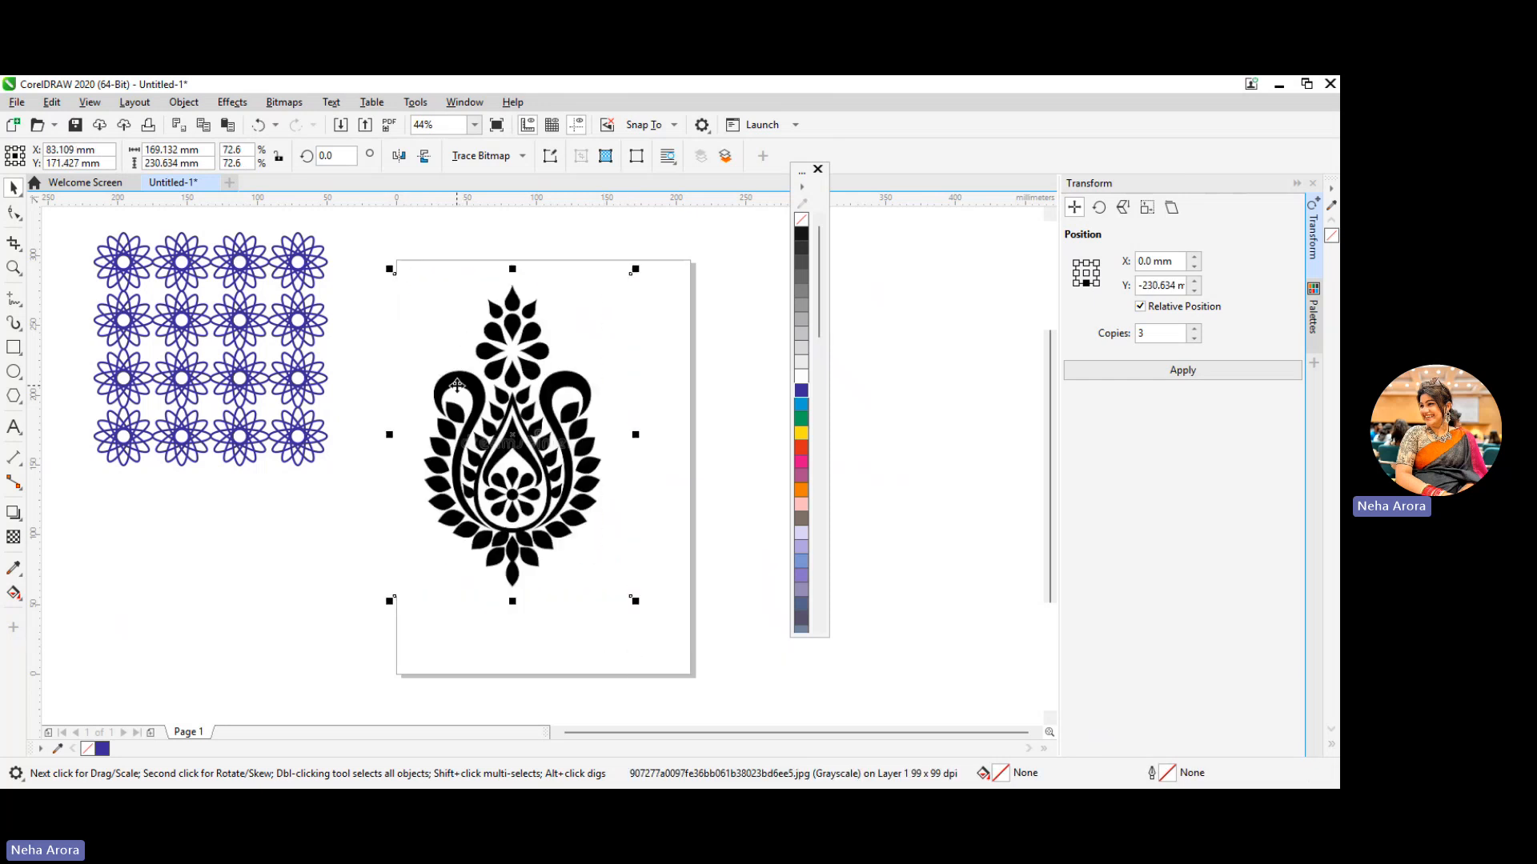
Convert the imported motif bitmap to vector objects with Quick Trace
{"action": "right_click", "coordinate": [512, 438]}
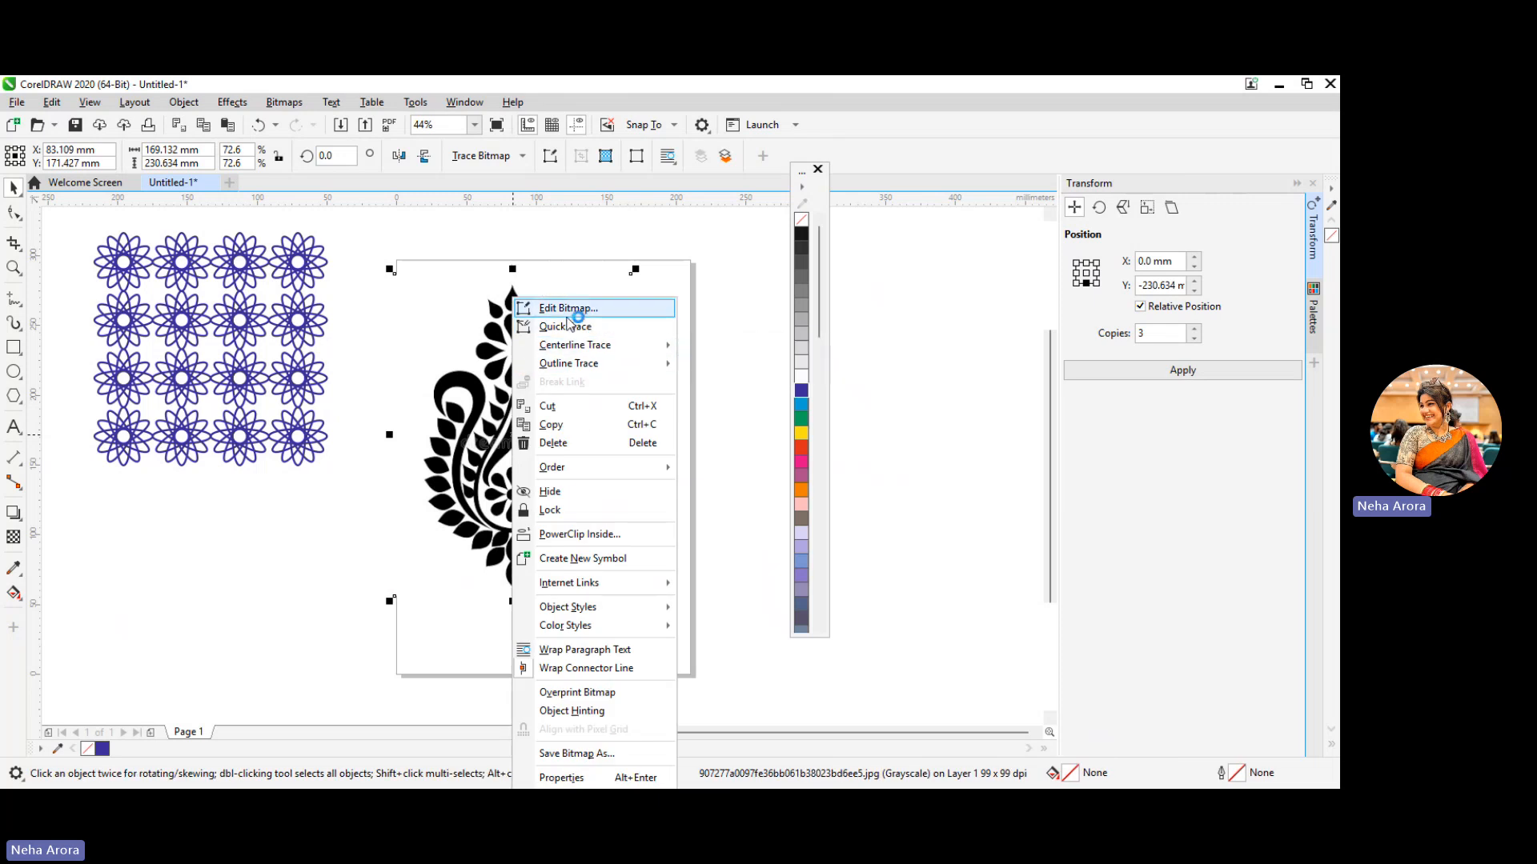
{"action": "left_click", "coordinate": [292, 105]}
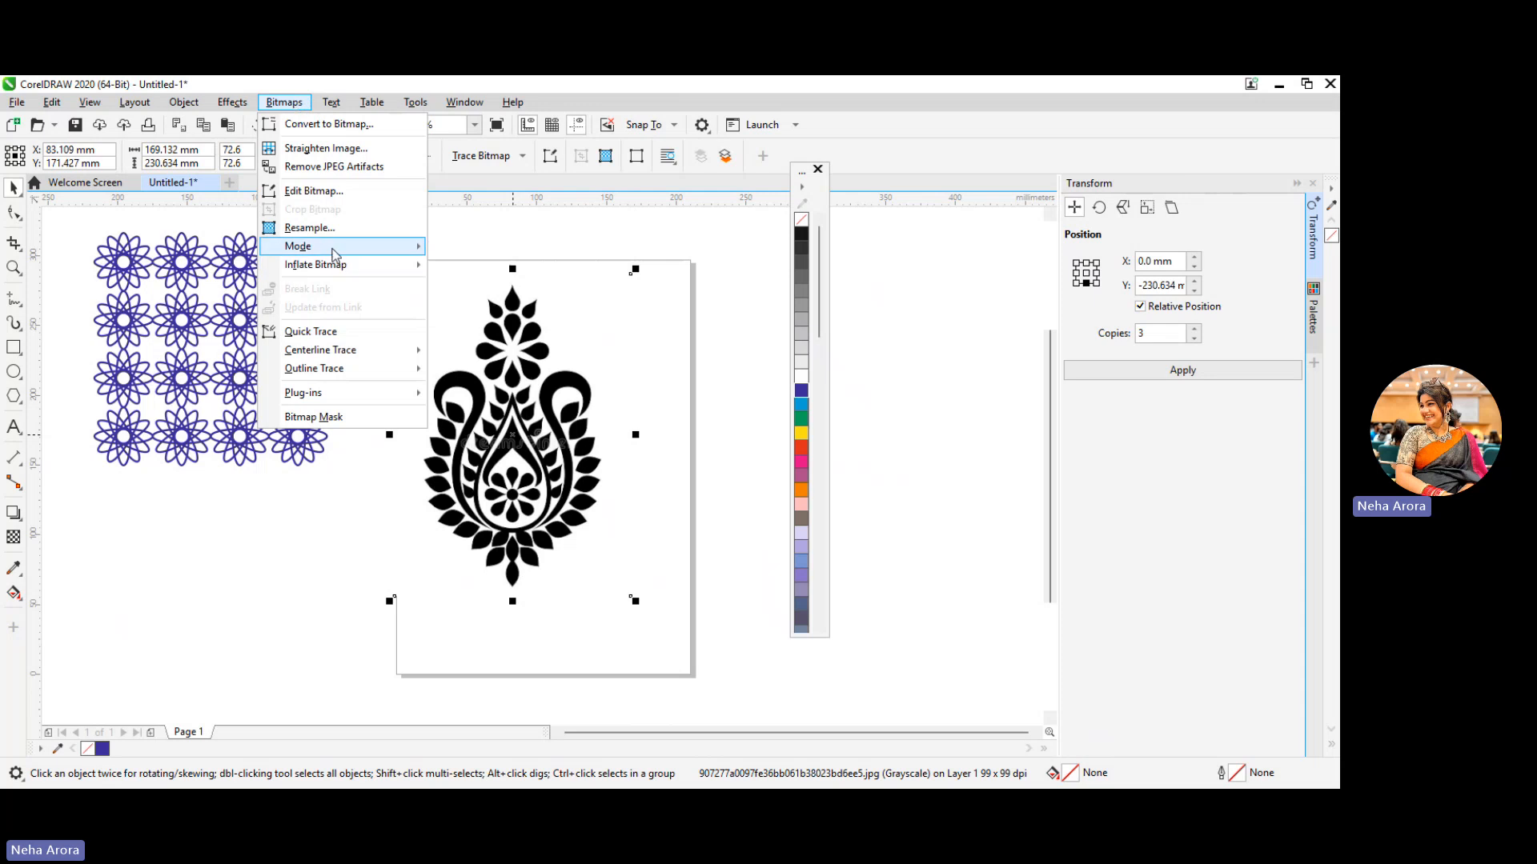
{"action": "left_click", "coordinate": [417, 349]}
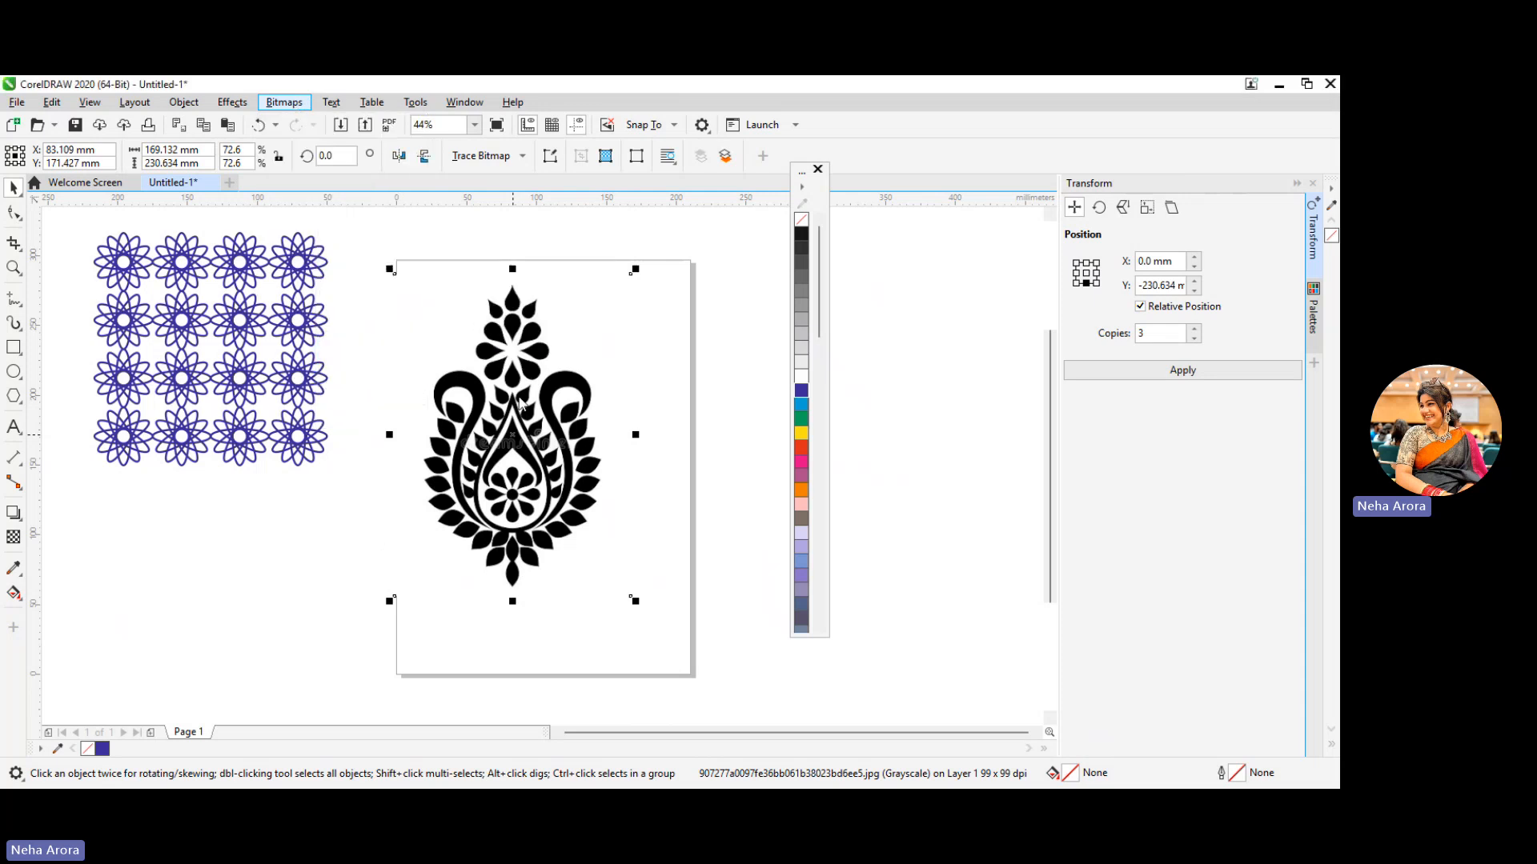
{"action": "right_click", "coordinate": [515, 394]}
{"action": "left_click", "coordinate": [590, 343]}
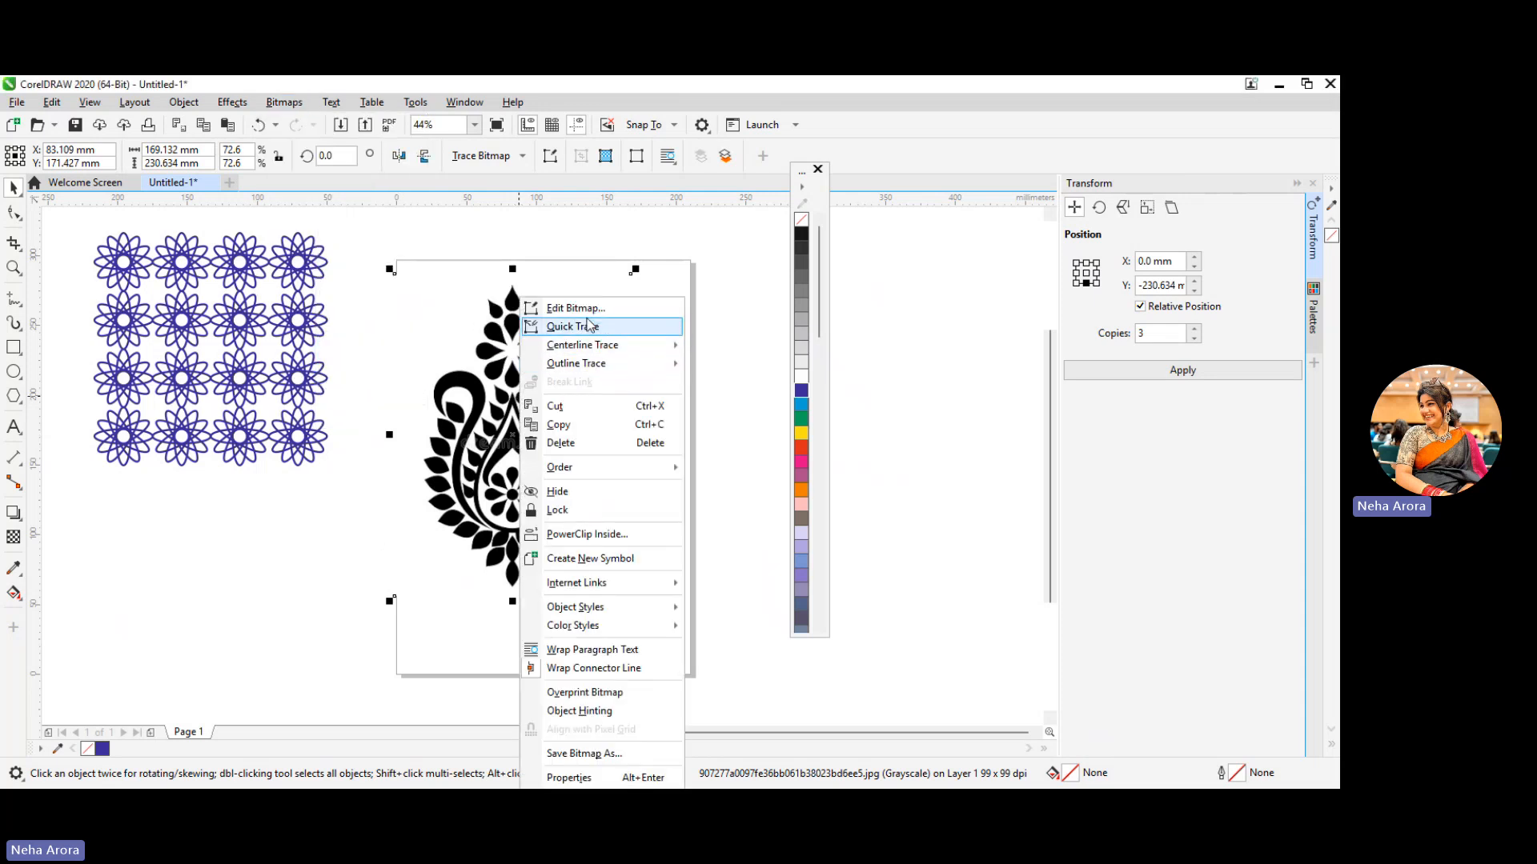
{"action": "left_click", "coordinate": [285, 102]}
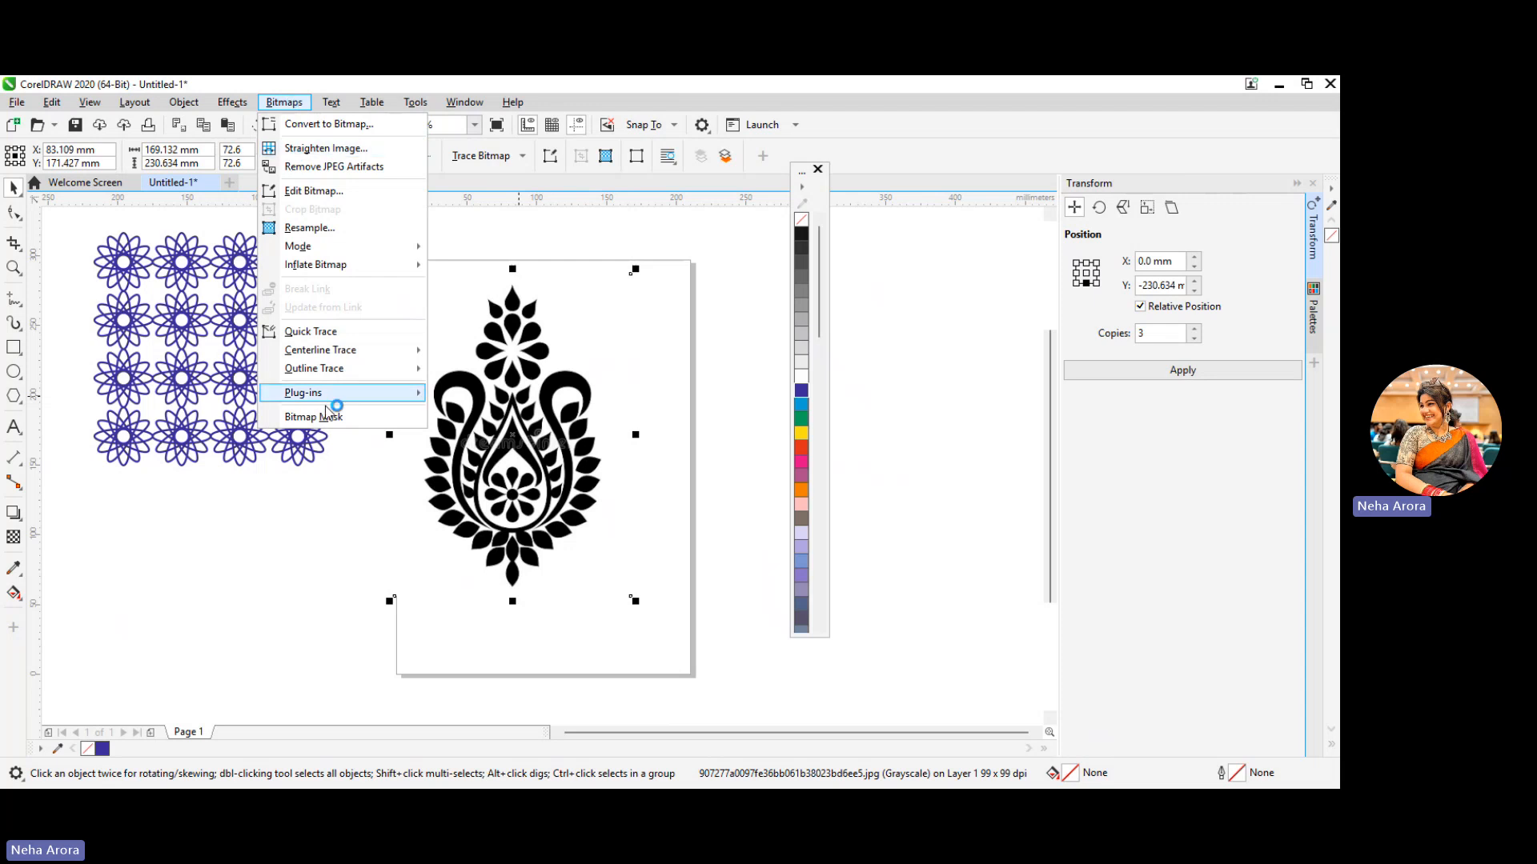
{"action": "left_click", "coordinate": [352, 371]}
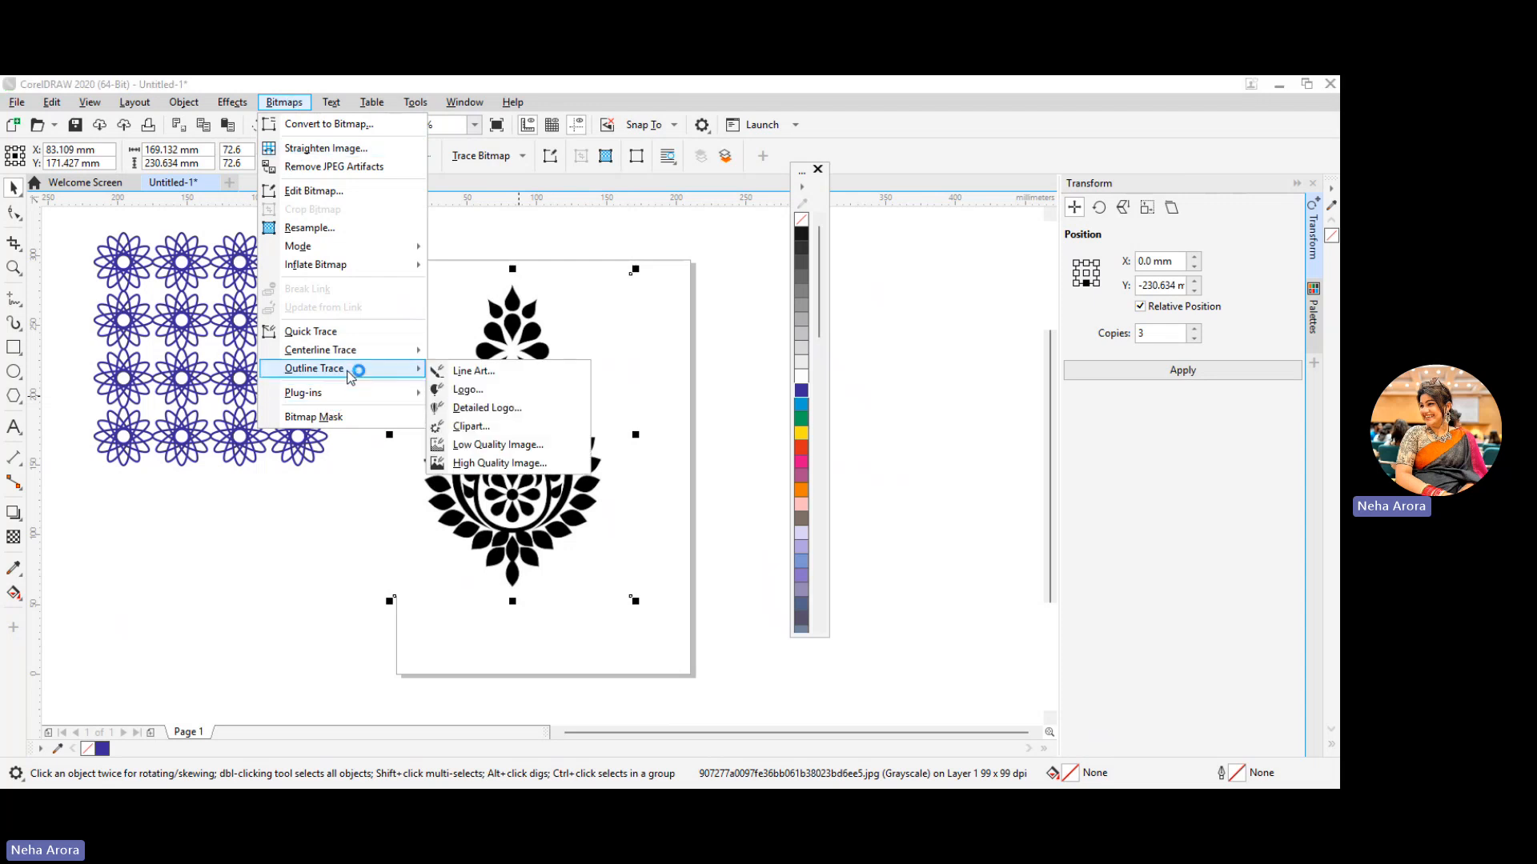
{"action": "left_click", "coordinate": [344, 330]}
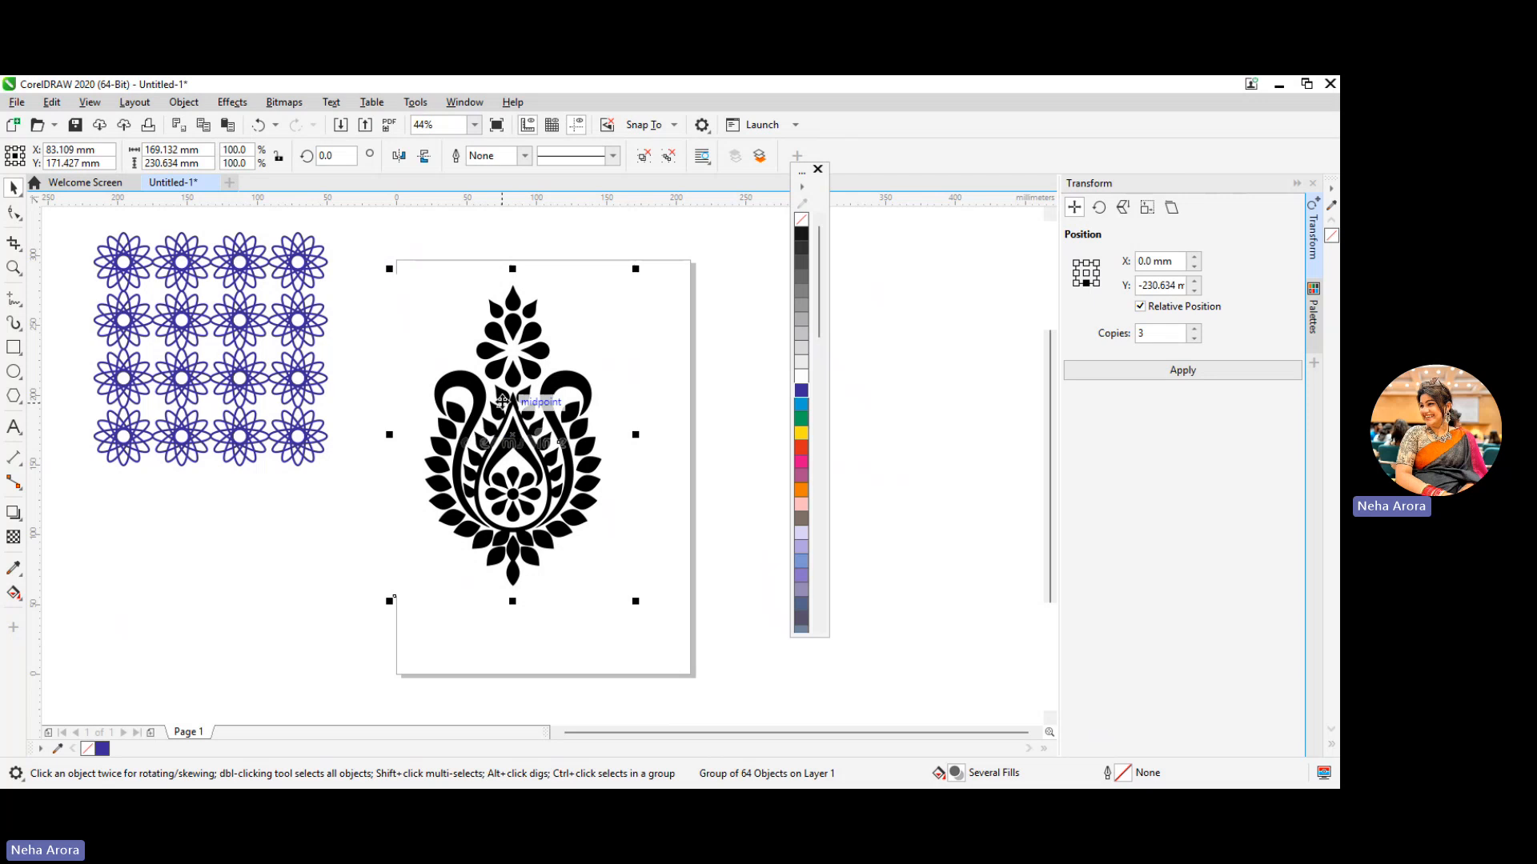
Move the original bitmap off the page to its right, place the traced motif on the page and ungroup all its objects
{"action": "mouse_move", "coordinate": [502, 400]}
{"action": "left_mouse_down"}
{"action": "mouse_move", "coordinate": [408, 521]}
{"action": "mouse_move", "coordinate": [257, 565]}
{"action": "left_mouse_up"}
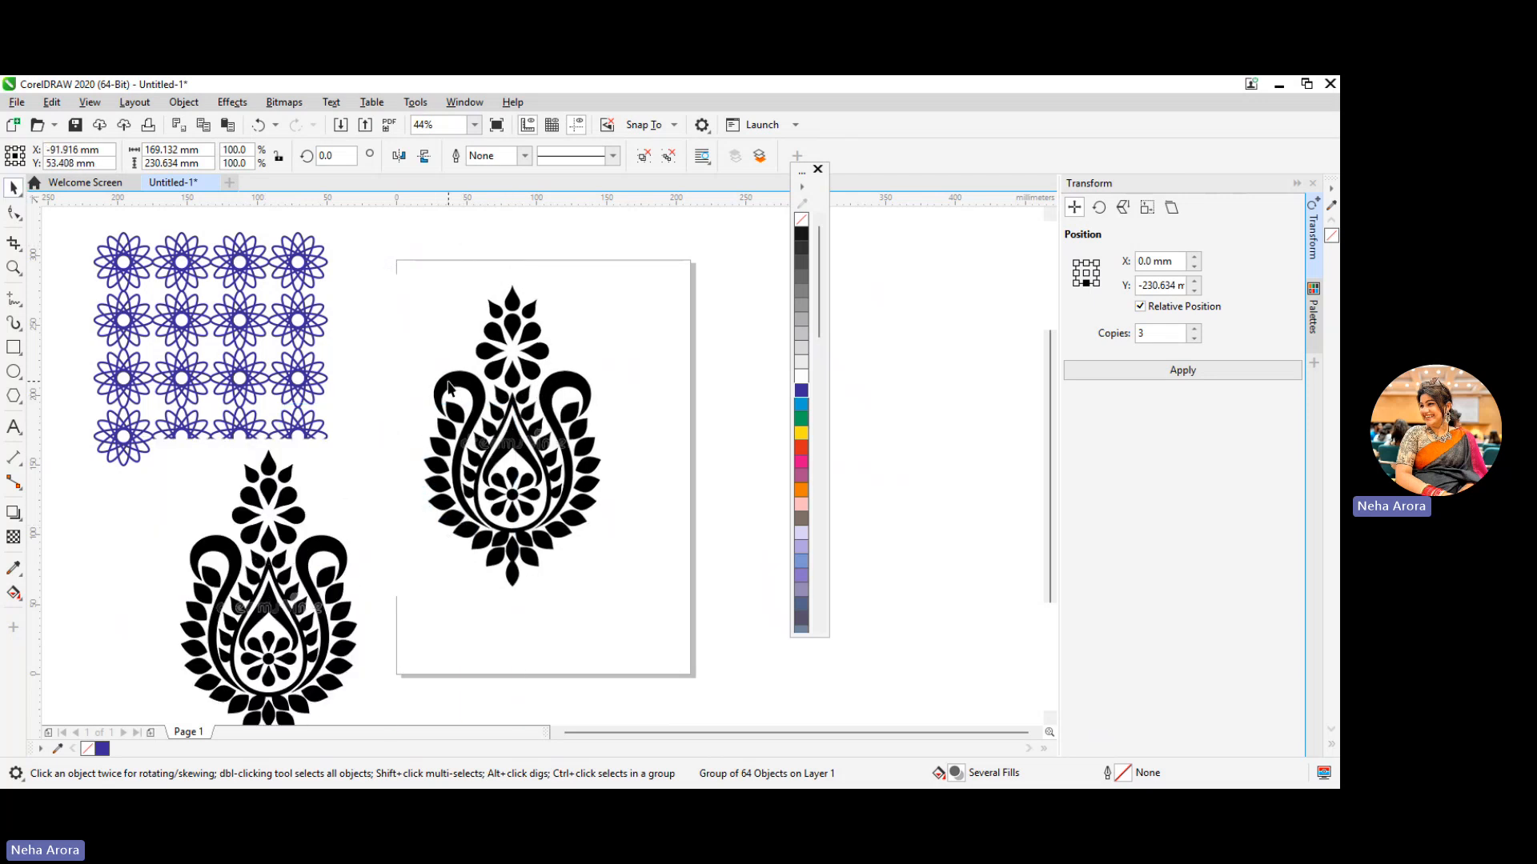
{"action": "left_click", "coordinate": [453, 386]}
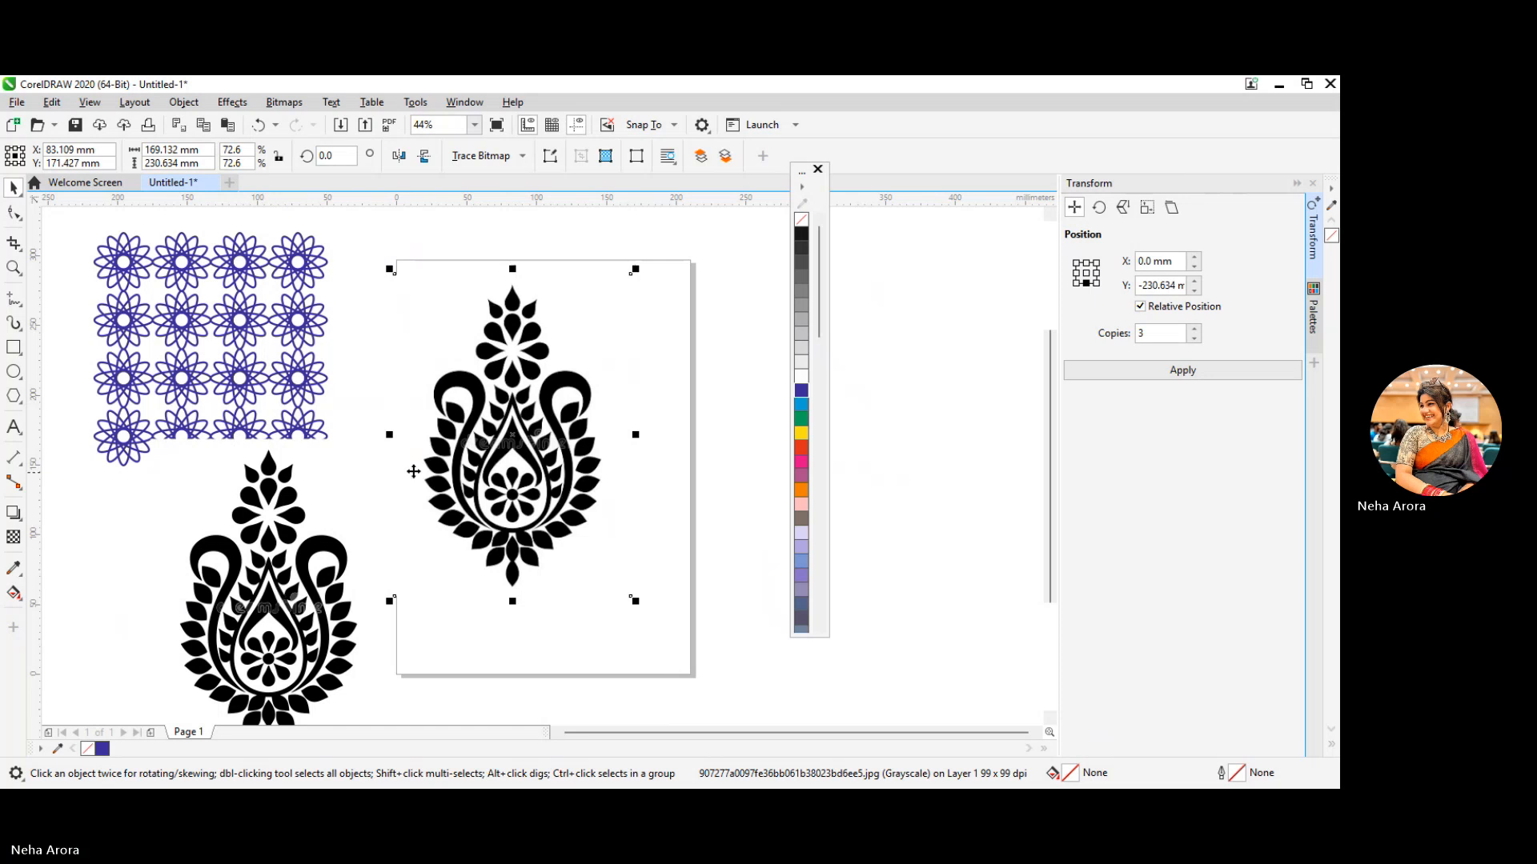
{"action": "mouse_move", "coordinate": [487, 448]}
{"action": "left_mouse_down"}
{"action": "mouse_move", "coordinate": [546, 501]}
{"action": "mouse_move", "coordinate": [862, 607]}
{"action": "mouse_move", "coordinate": [910, 602]}
{"action": "left_mouse_up"}
{"action": "mouse_move", "coordinate": [242, 606]}
{"action": "left_mouse_down"}
{"action": "mouse_move", "coordinate": [412, 540]}
{"action": "mouse_move", "coordinate": [480, 461]}
{"action": "left_mouse_up"}
{"action": "right_click", "coordinate": [473, 460]}
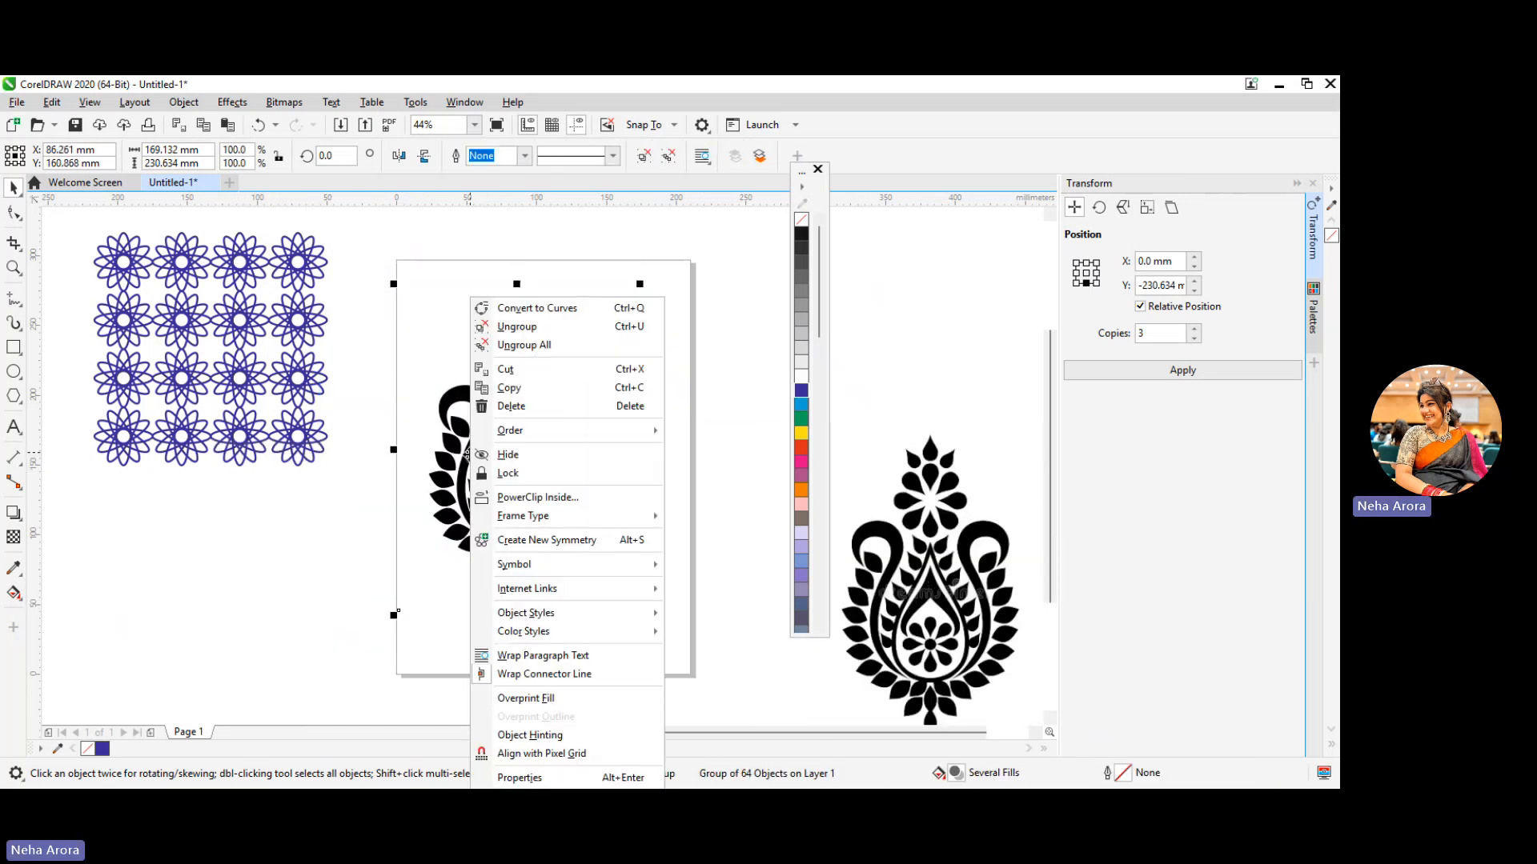
{"action": "left_click", "coordinate": [535, 347]}
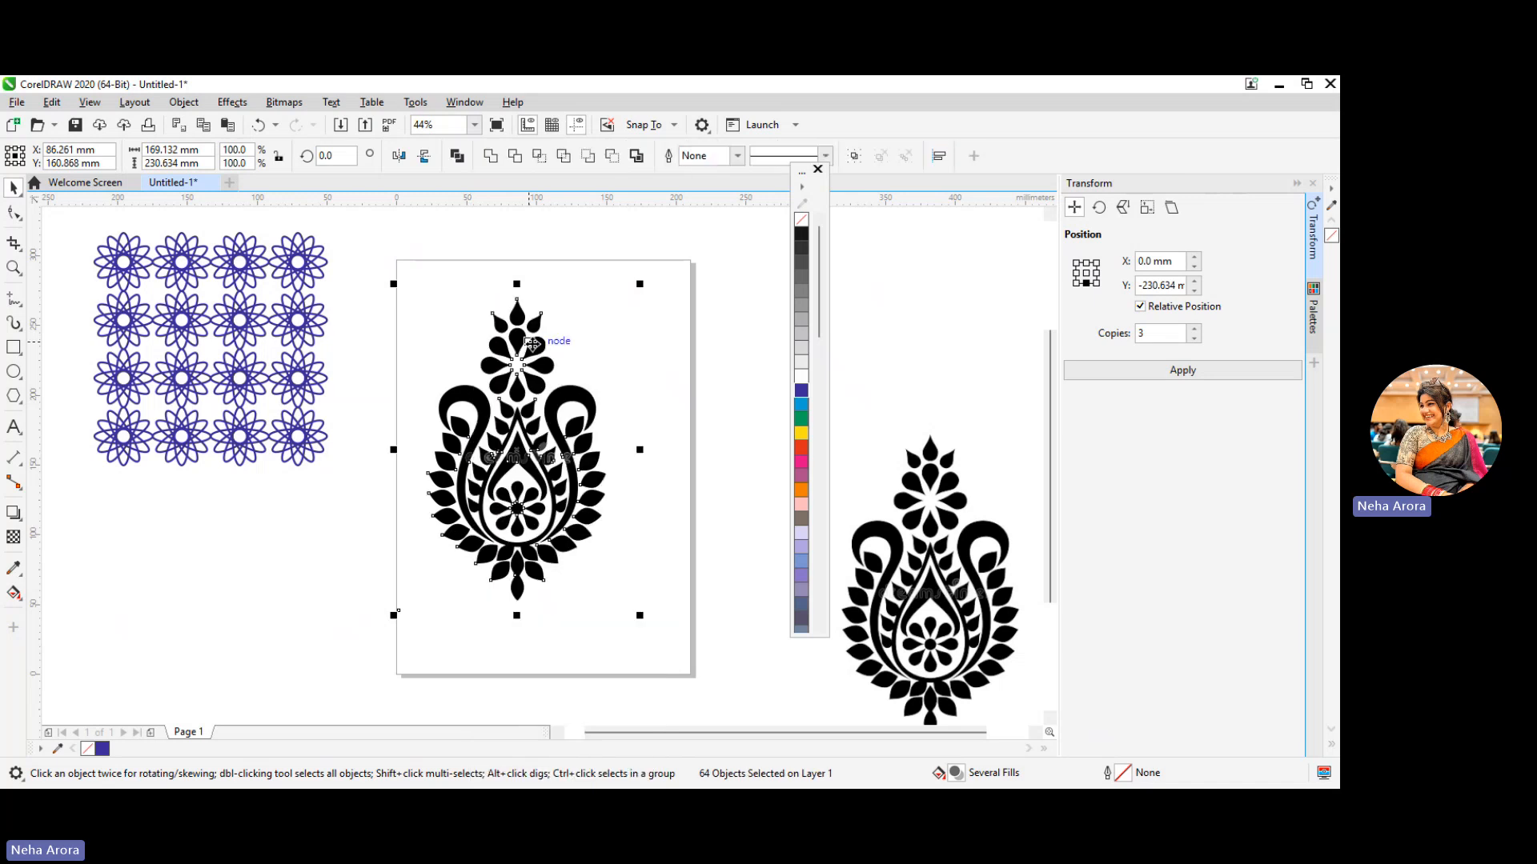
Try reshaping the traced motif with the Shape tool by raising both curls, smoothing a node and moving nodes on the top and right leaves
{"action": "left_click", "coordinate": [14, 210]}
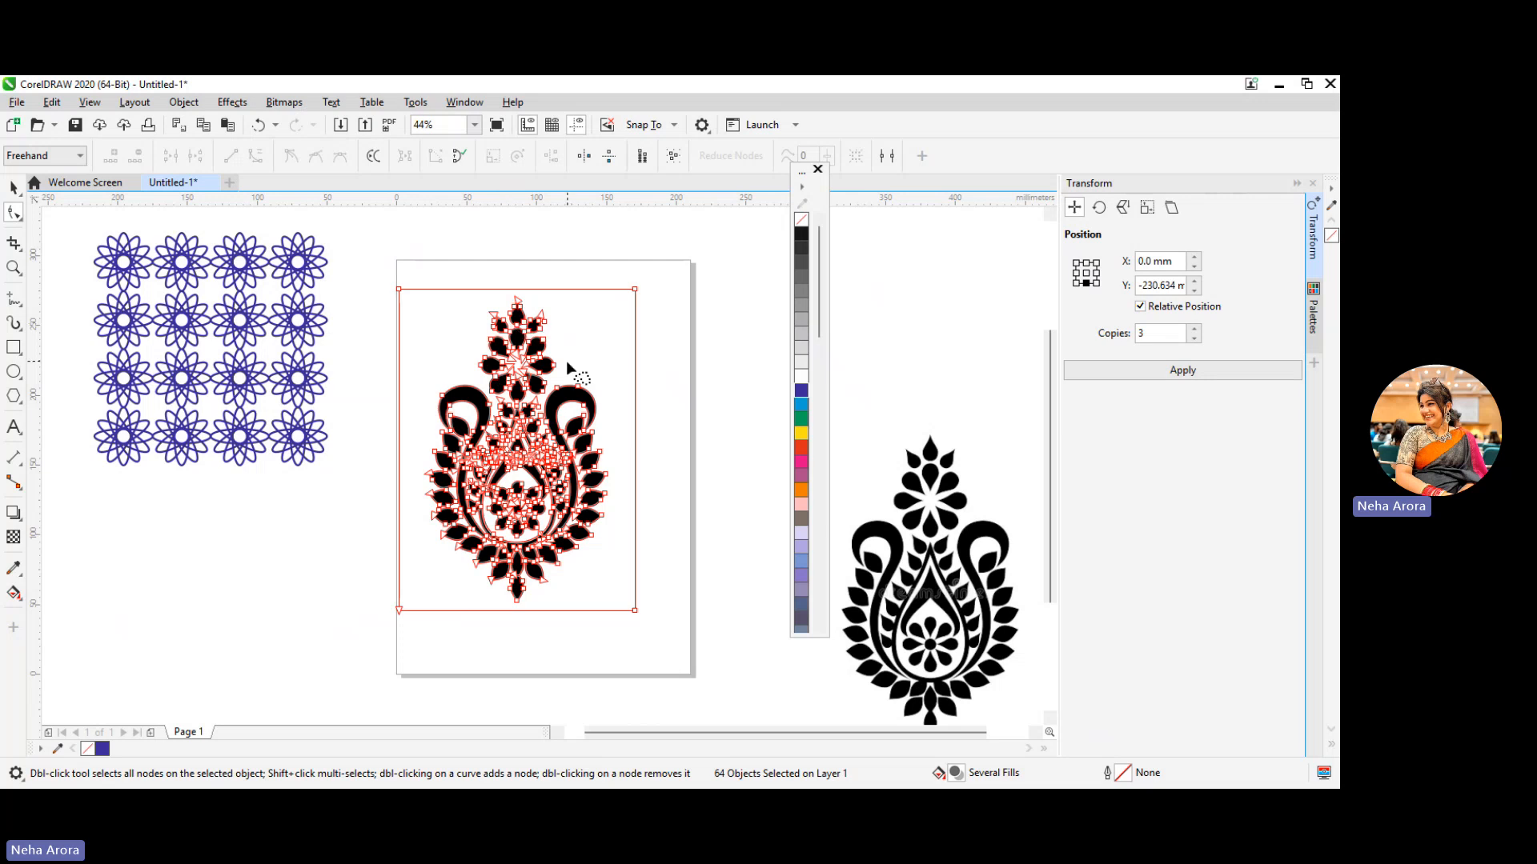
{"action": "left_click_drag", "start_coordinate": [577, 387], "coordinate": [577, 369]}
{"action": "left_click_drag", "start_coordinate": [442, 396], "coordinate": [443, 371]}
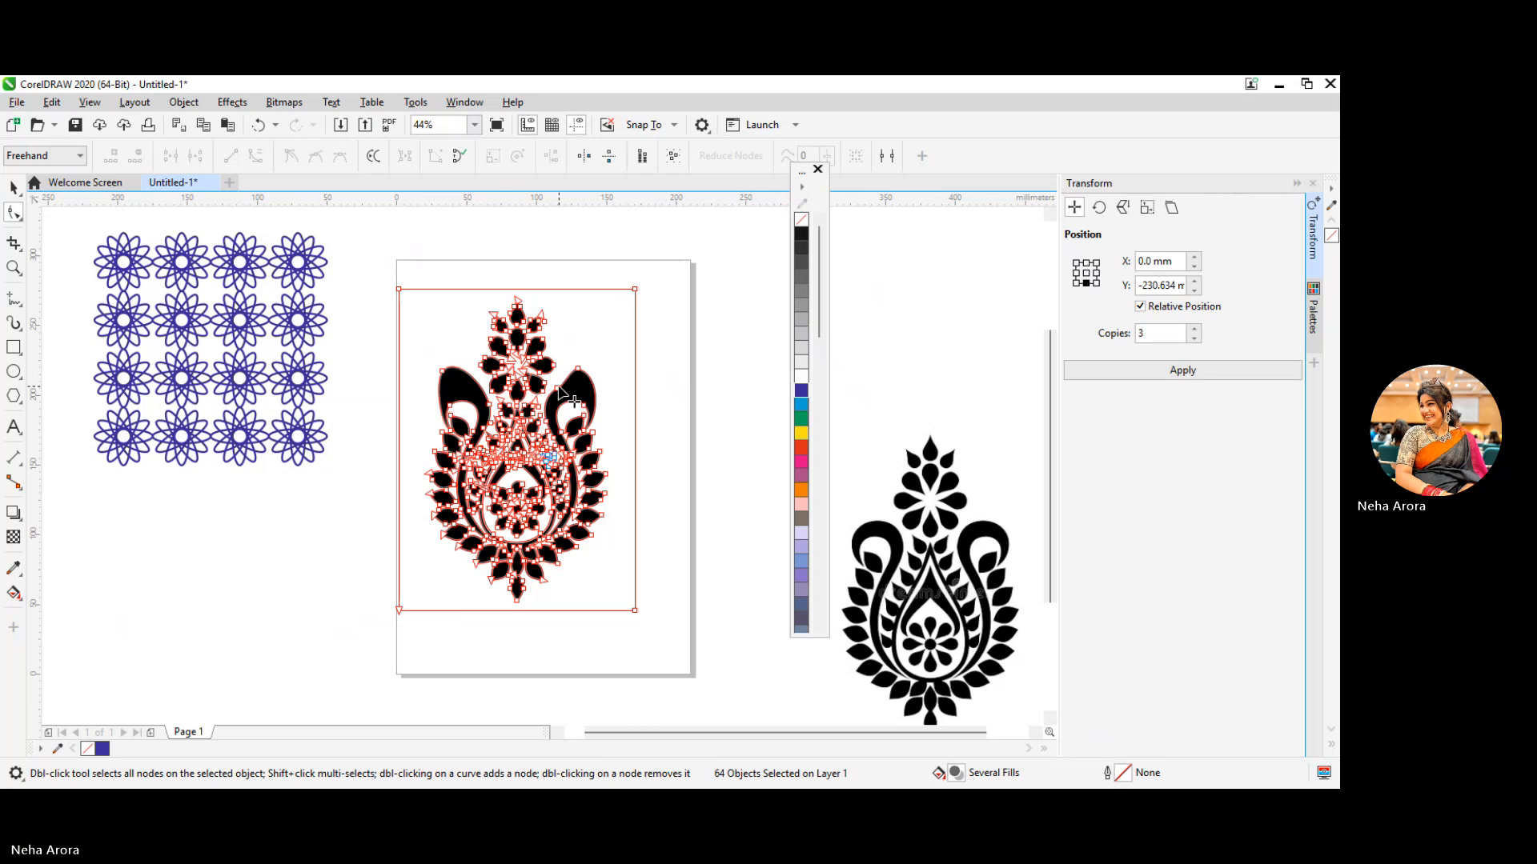
{"action": "left_click_drag", "start_coordinate": [576, 397], "coordinate": [563, 398]}
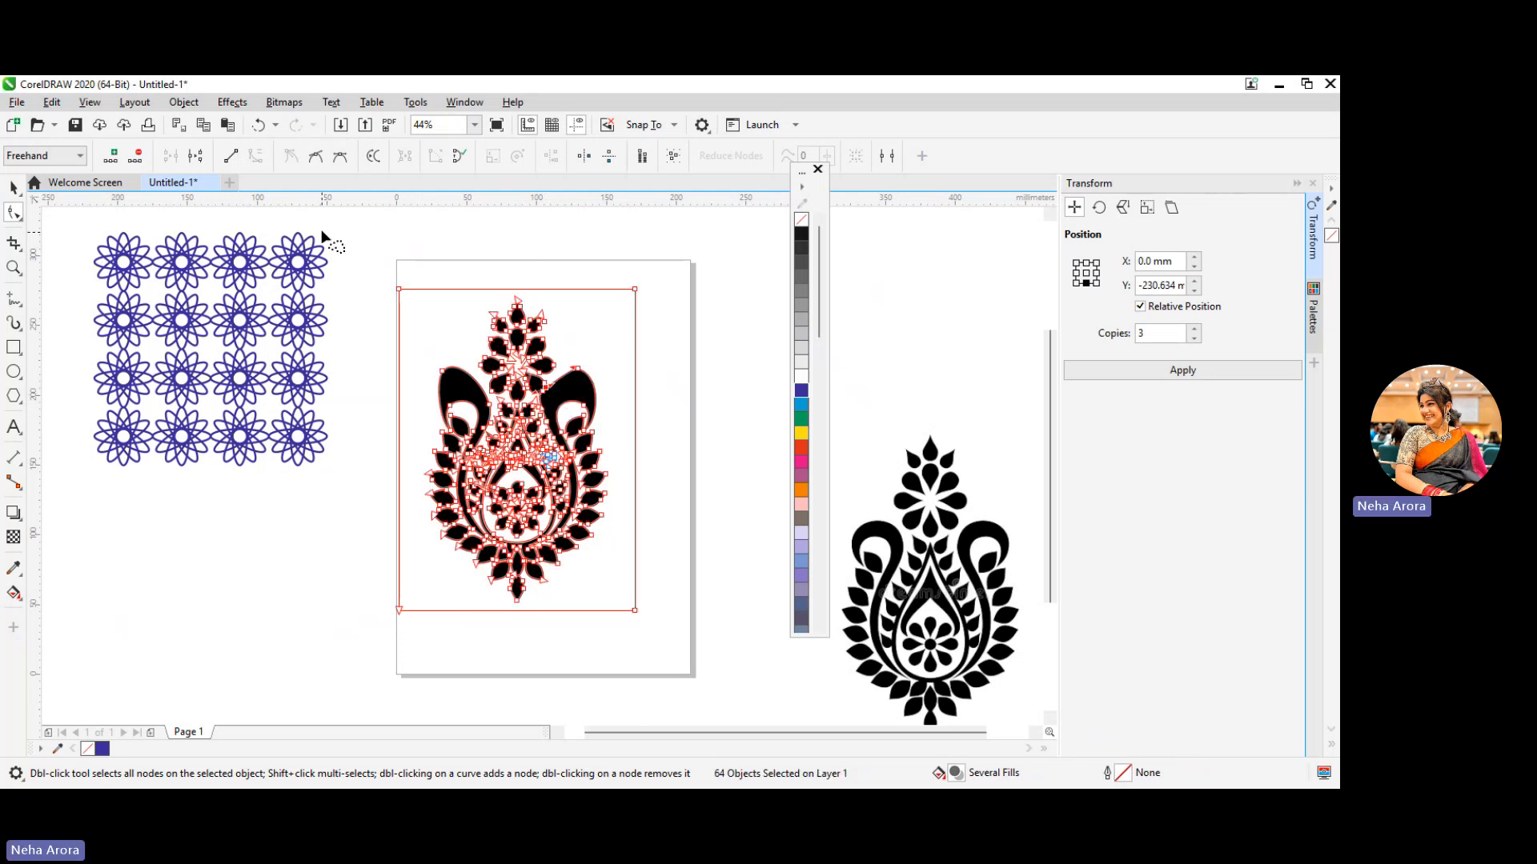
{"action": "left_click", "coordinate": [317, 153]}
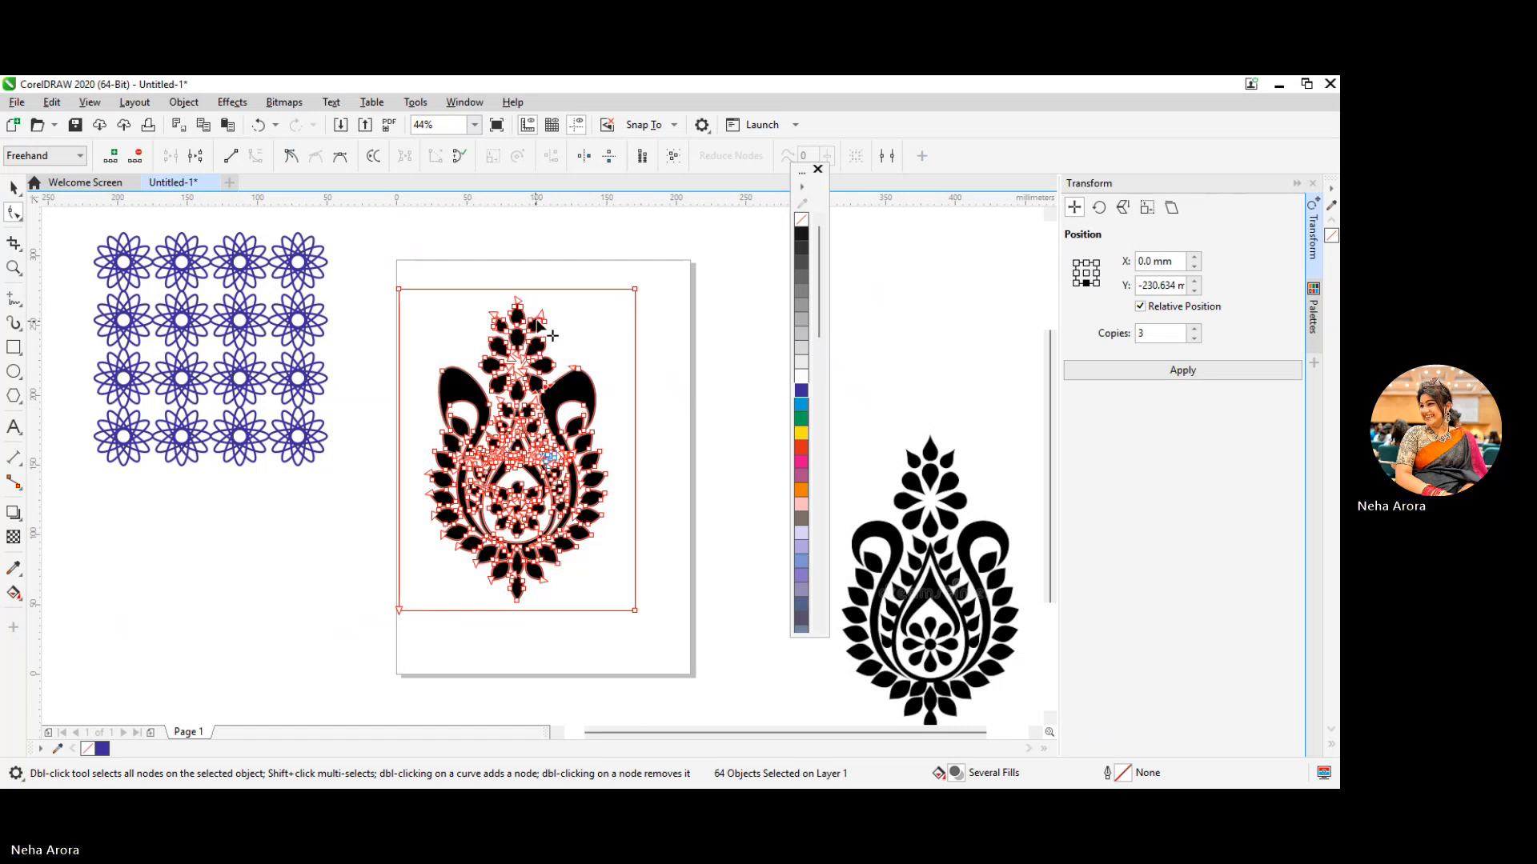
{"action": "left_click_drag", "start_coordinate": [536, 317], "coordinate": [542, 303]}
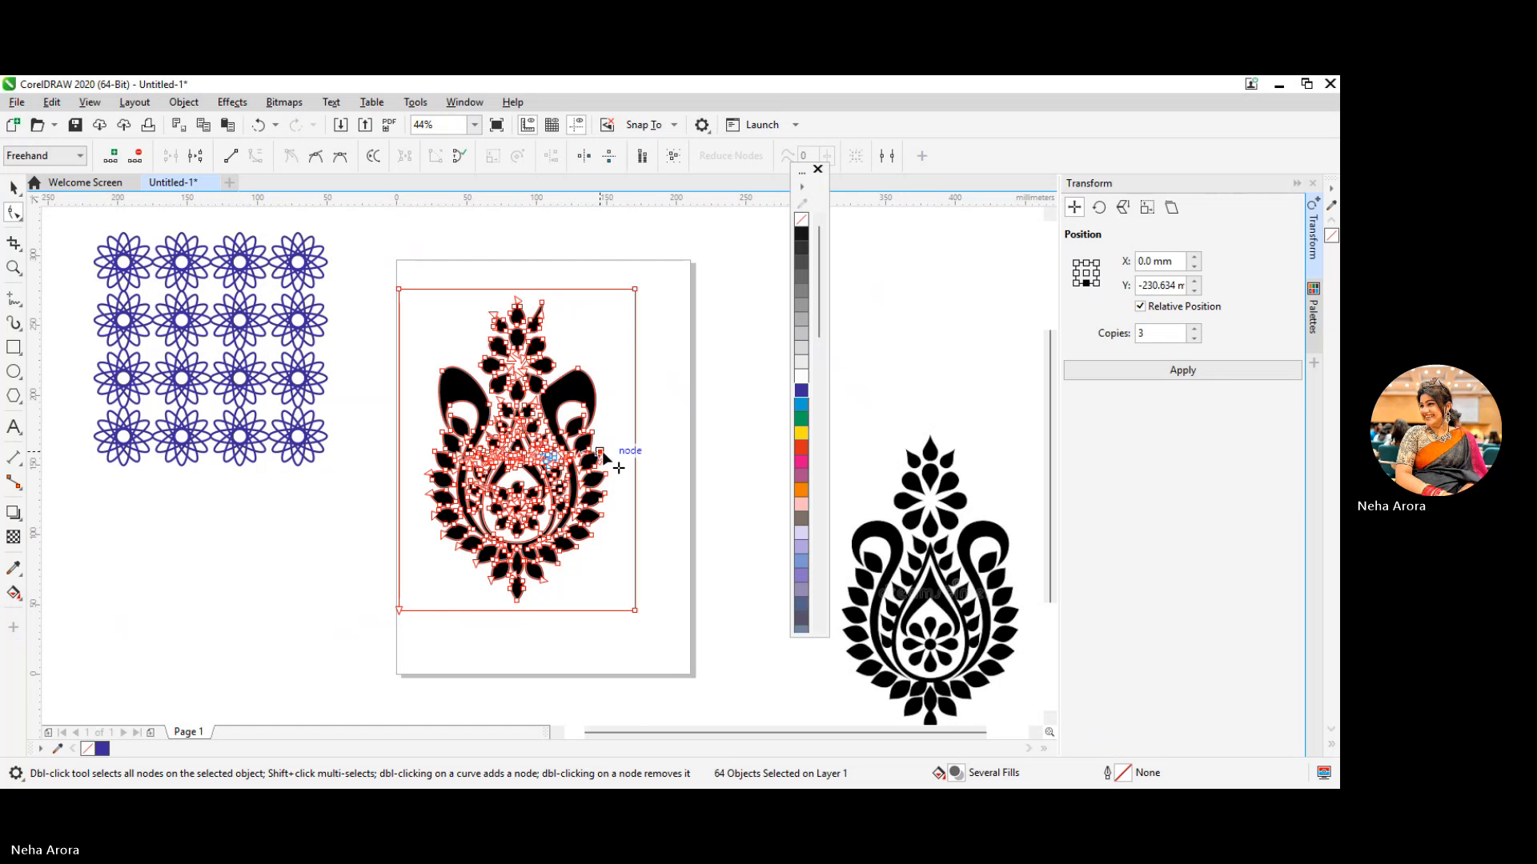
{"action": "mouse_move", "coordinate": [600, 452]}
{"action": "left_mouse_down"}
{"action": "mouse_move", "coordinate": [627, 454]}
{"action": "mouse_move", "coordinate": [598, 476]}
{"action": "left_mouse_up"}
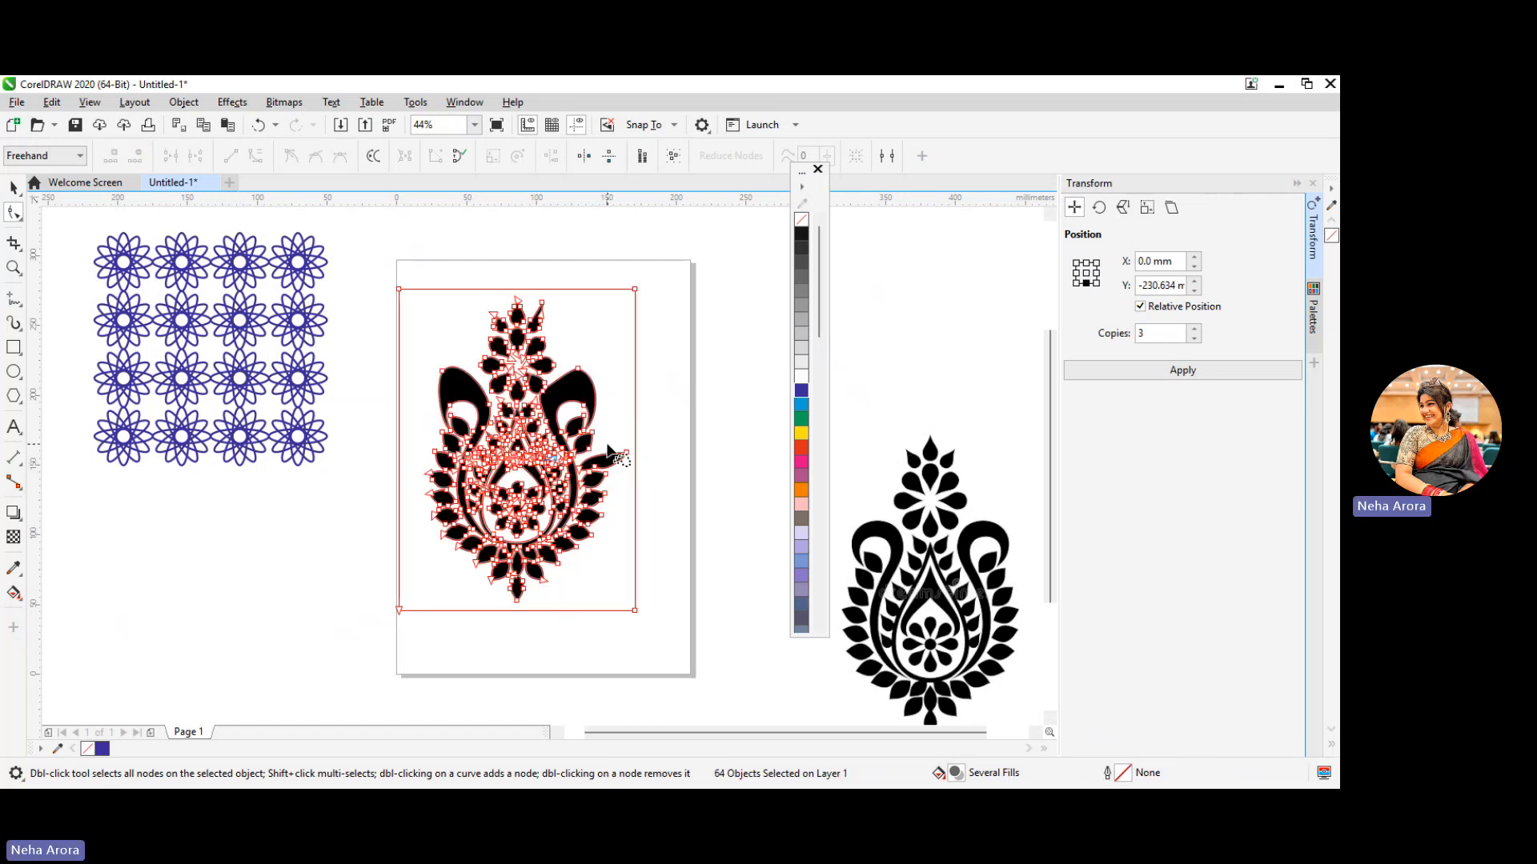
Undo the node edits on the traced motif's curls and leaves
{"action": "key", "text": "ctrl+z"}
{"action": "key", "text": "ctrl+z"}
{"action": "key", "text": "ctrl+z"}
{"action": "key", "text": "ctrl+z"}
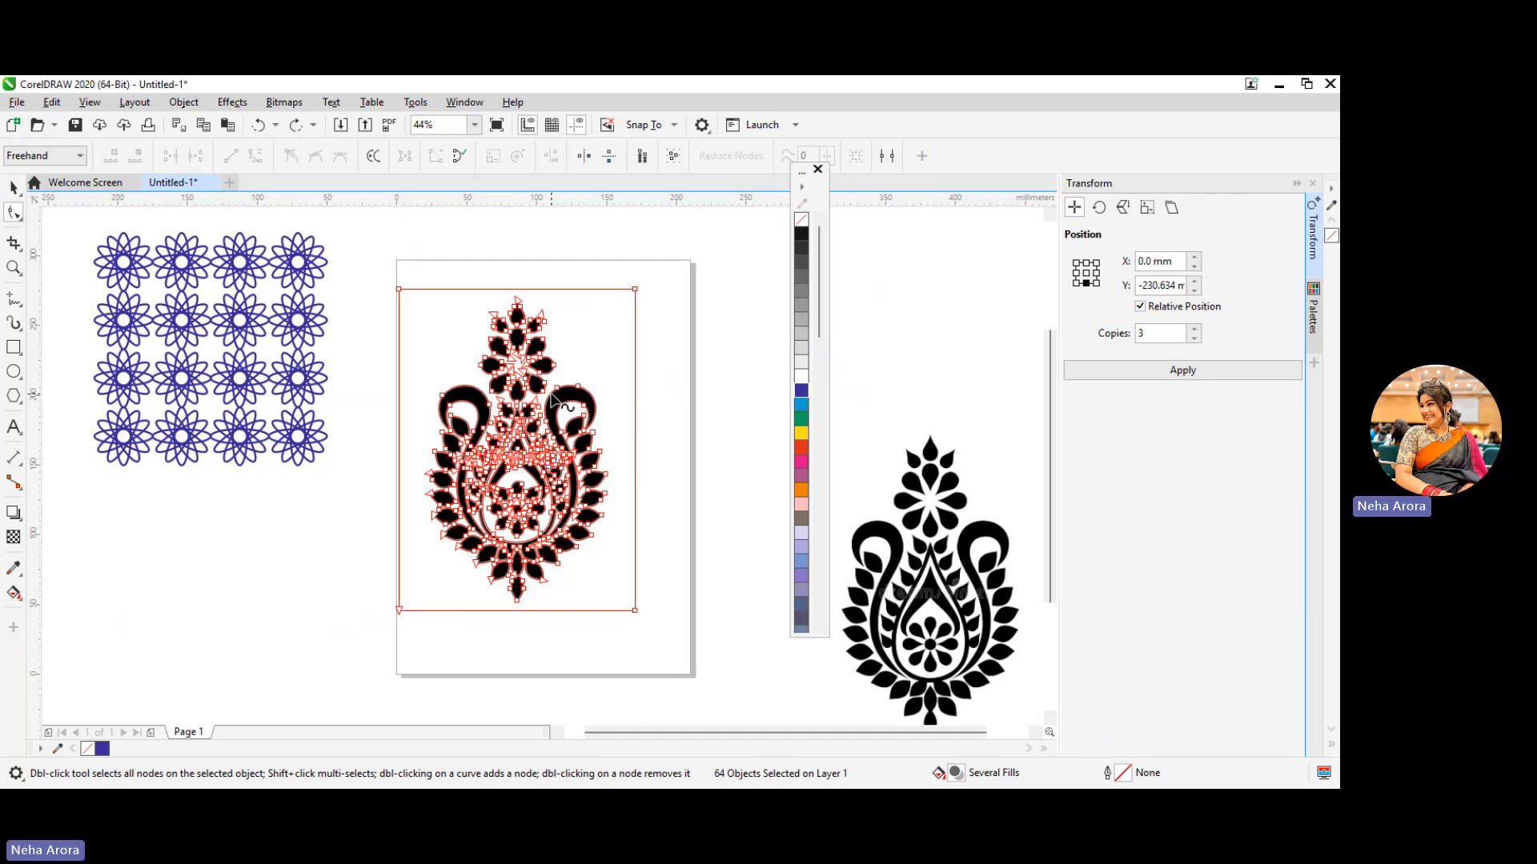
Return to the Pick tool and group all objects of the traced motif
{"action": "key", "text": "space"}
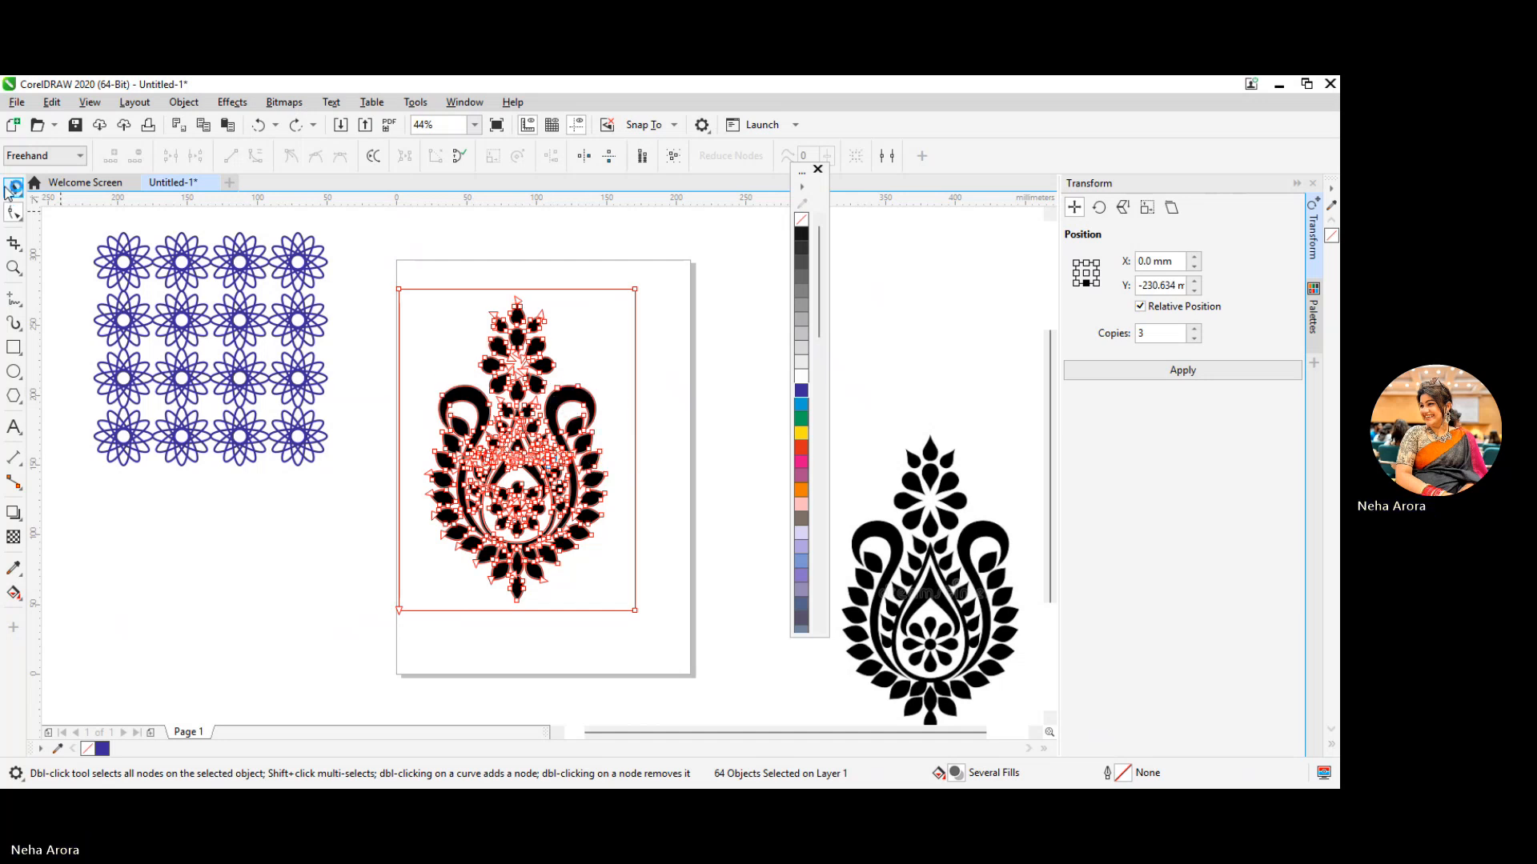
{"action": "right_click", "coordinate": [544, 365]}
{"action": "left_click", "coordinate": [628, 387]}
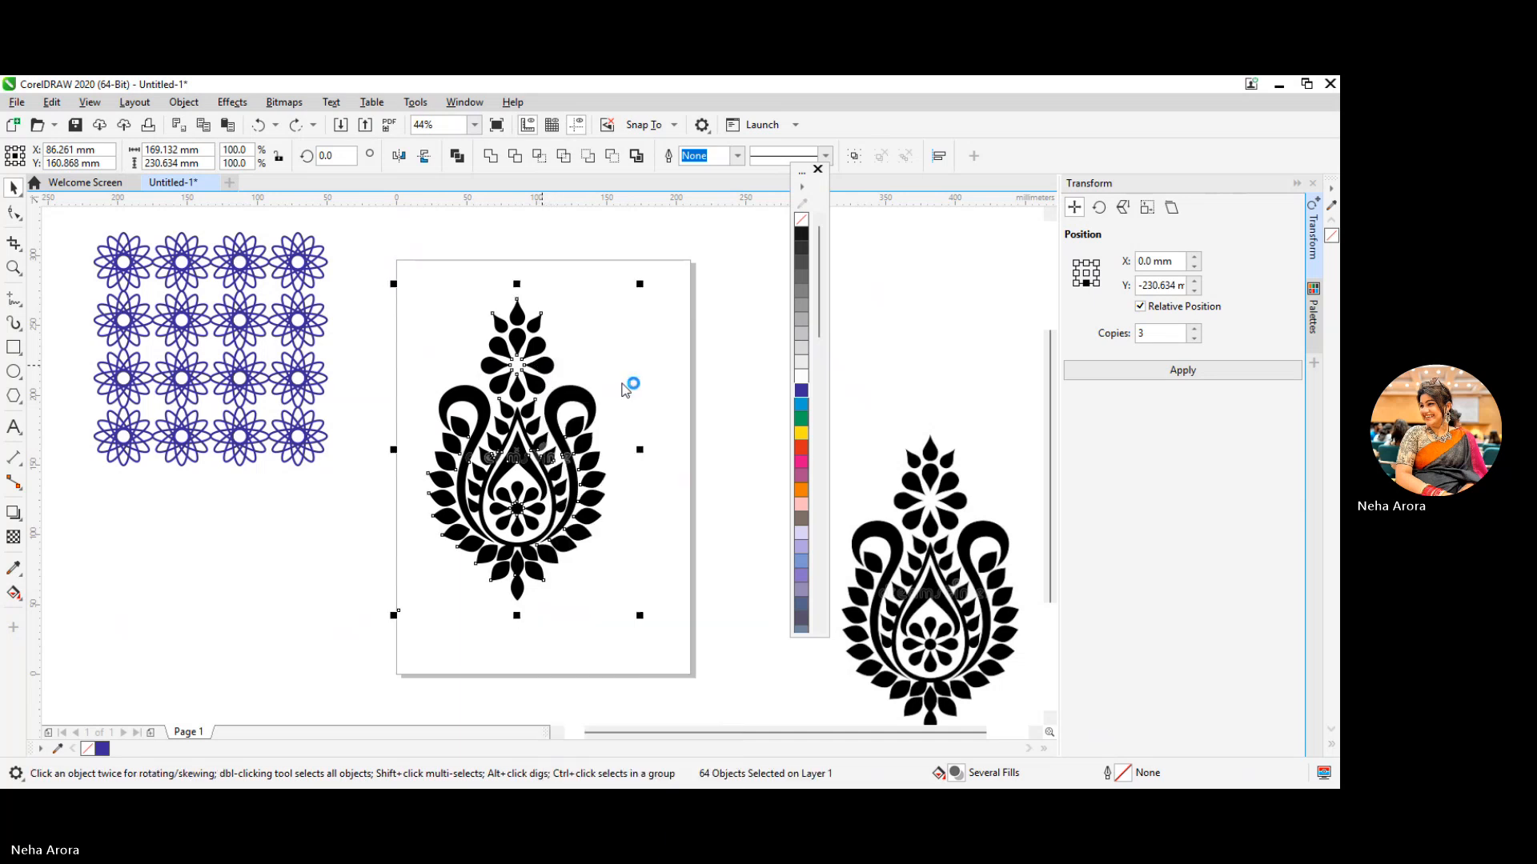
Ungroup all objects of the traced motif on the page
{"action": "right_click", "coordinate": [539, 373]}
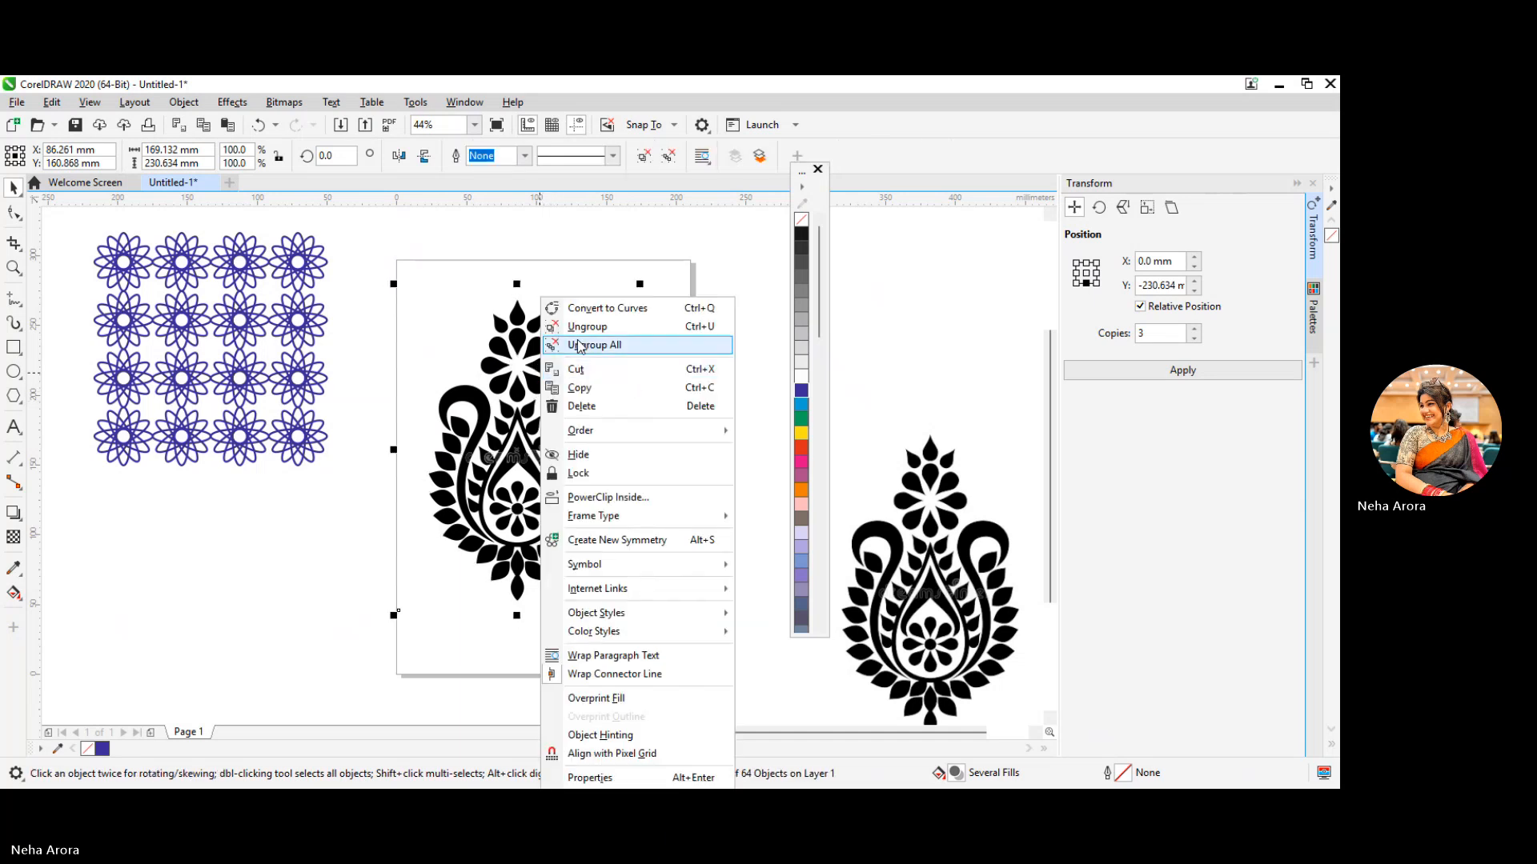
{"action": "left_click", "coordinate": [314, 503]}
{"action": "right_click", "coordinate": [538, 297]}
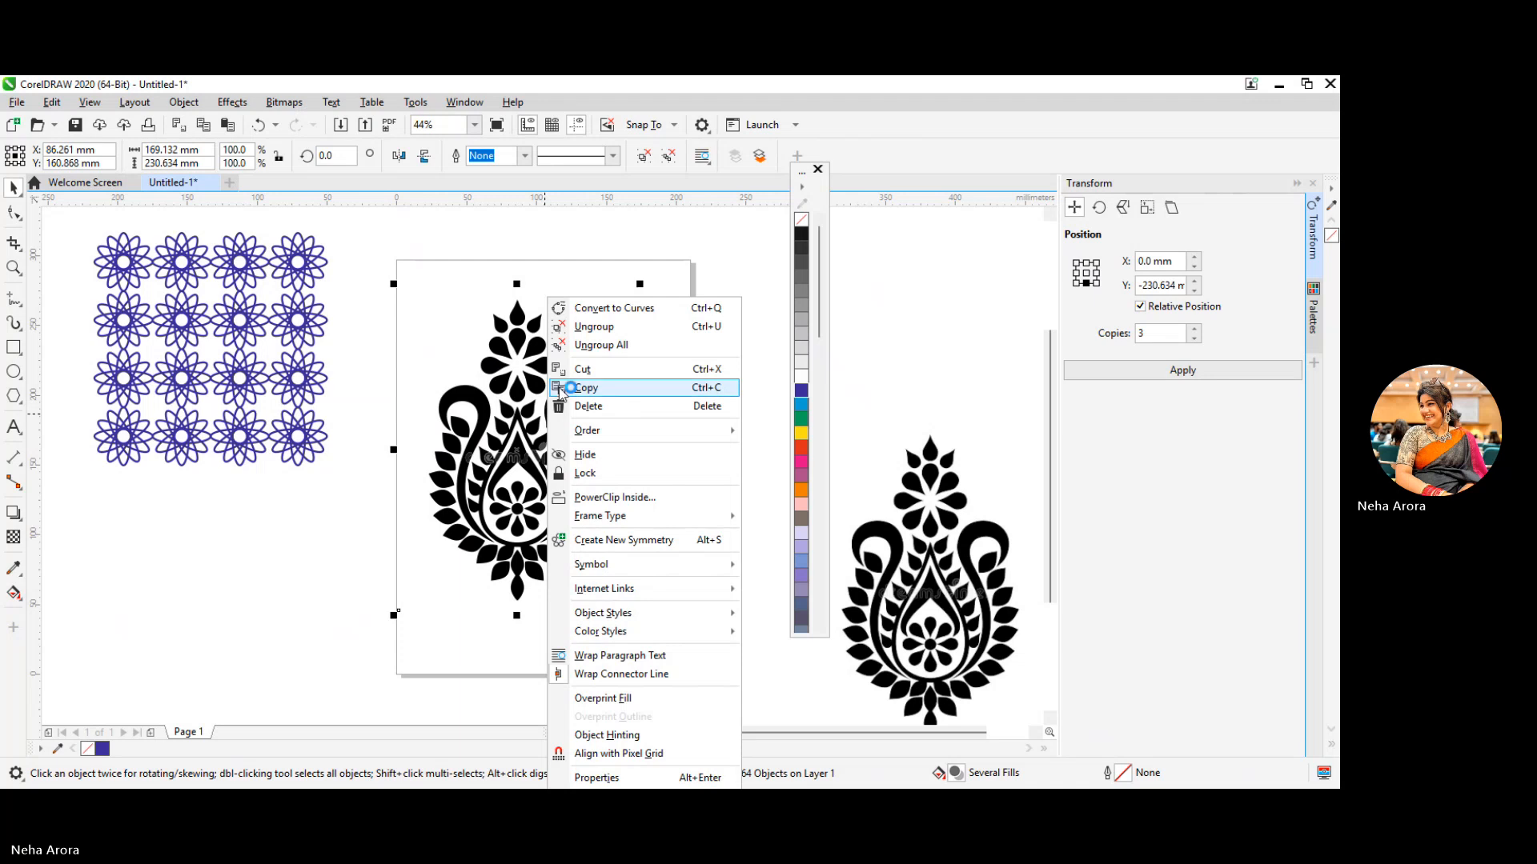
{"action": "left_click", "coordinate": [561, 390]}
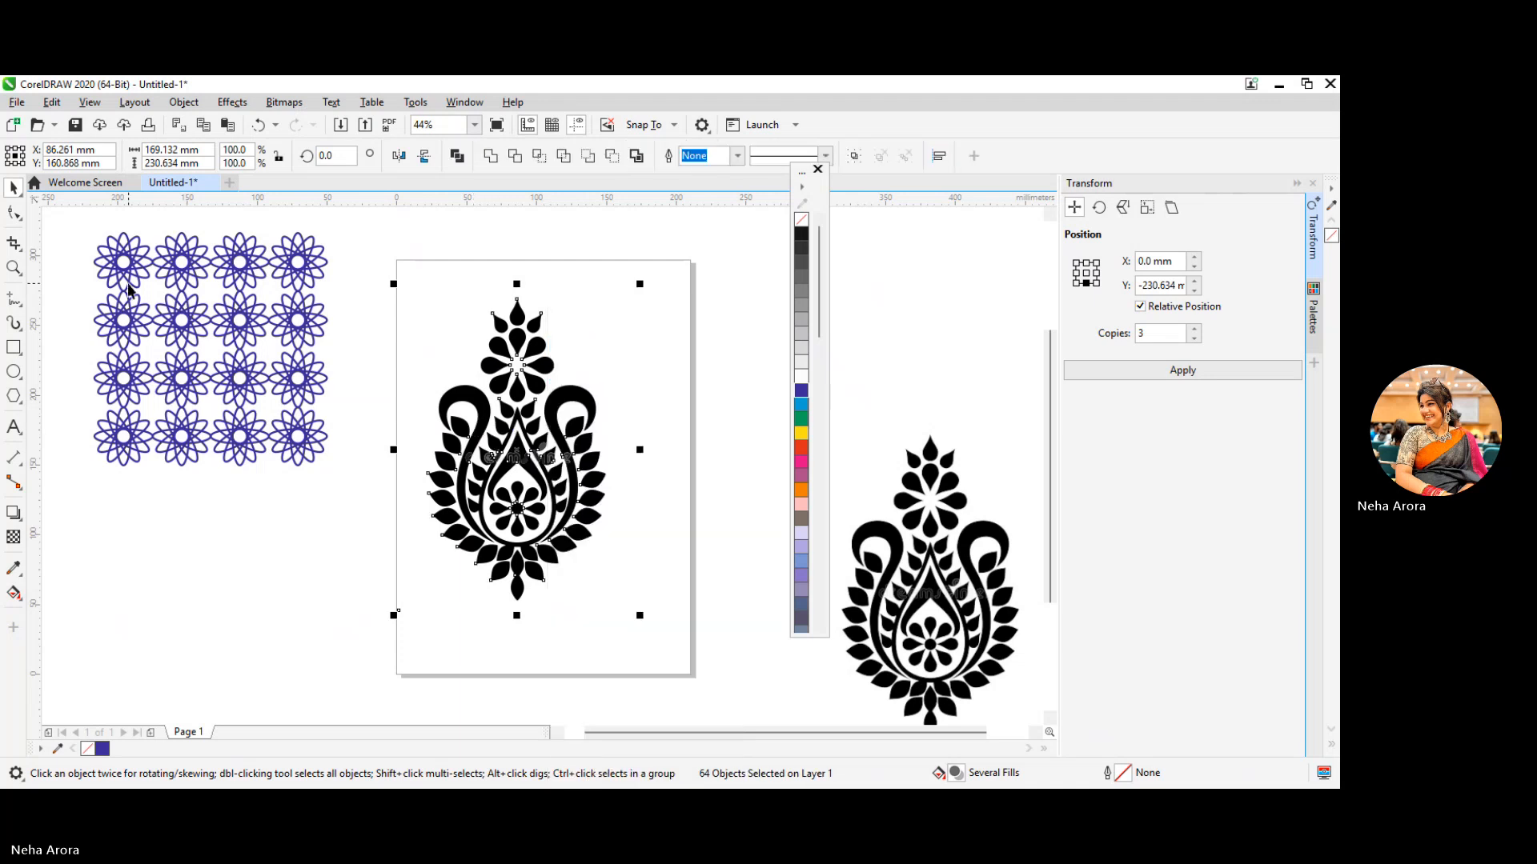
{"action": "left_click", "coordinate": [501, 346]}
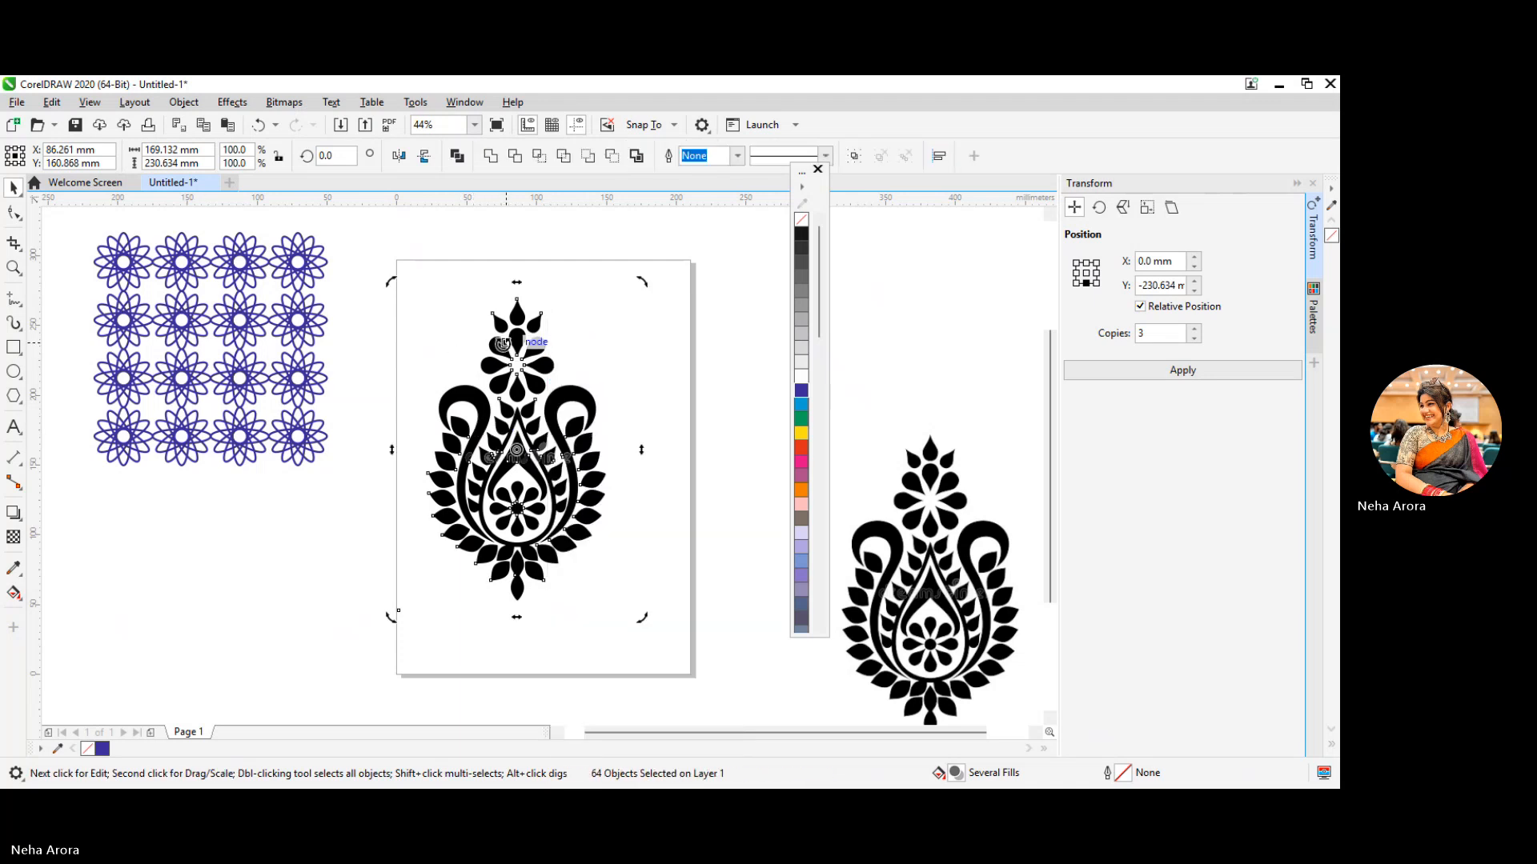
{"action": "double_click", "coordinate": [502, 349]}
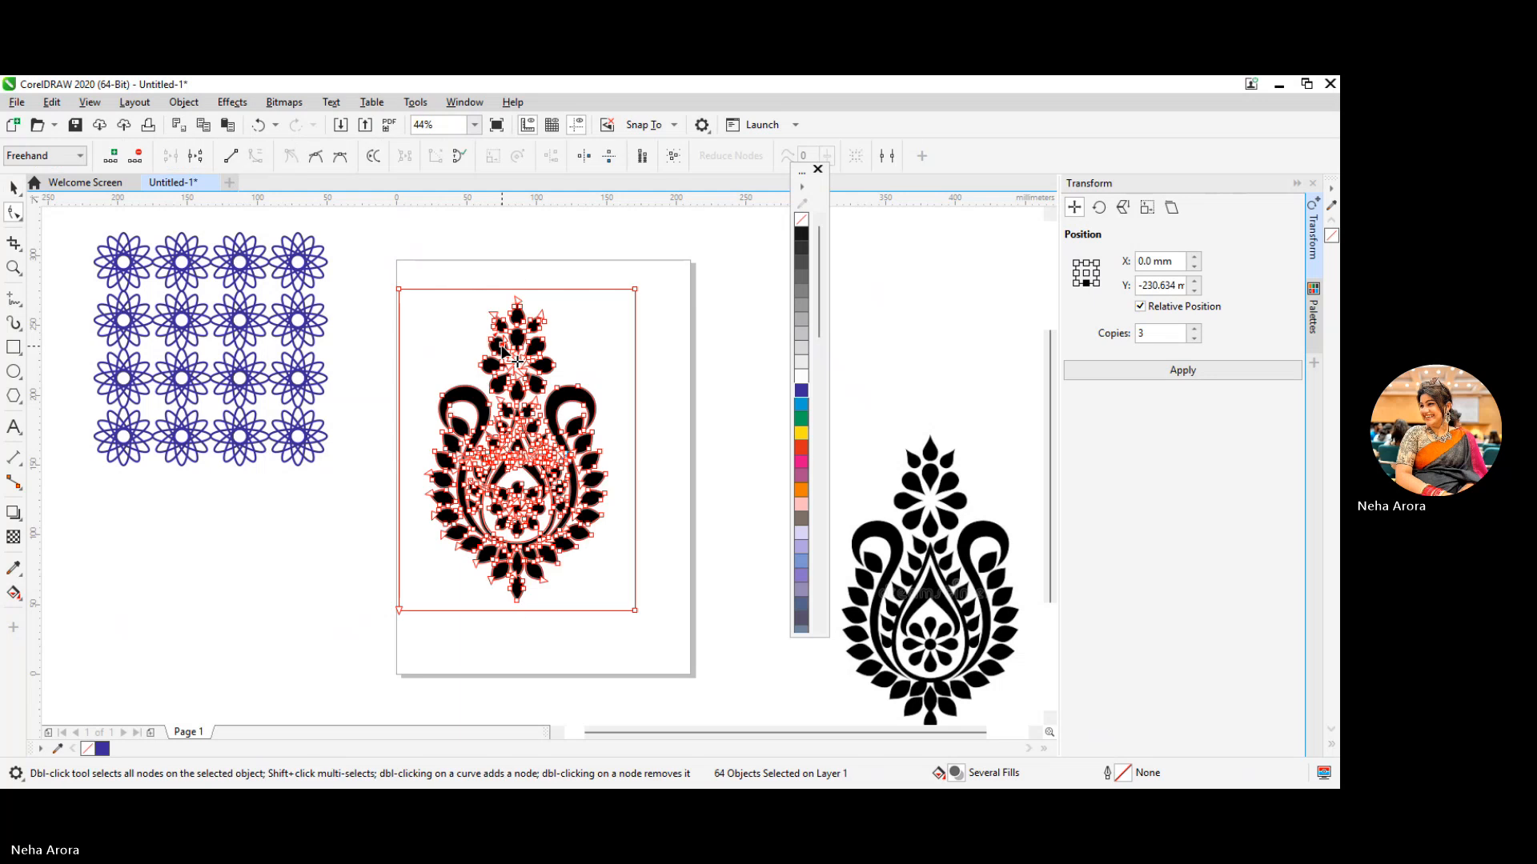
{"action": "left_click", "coordinate": [14, 188]}
{"action": "left_click", "coordinate": [538, 390]}
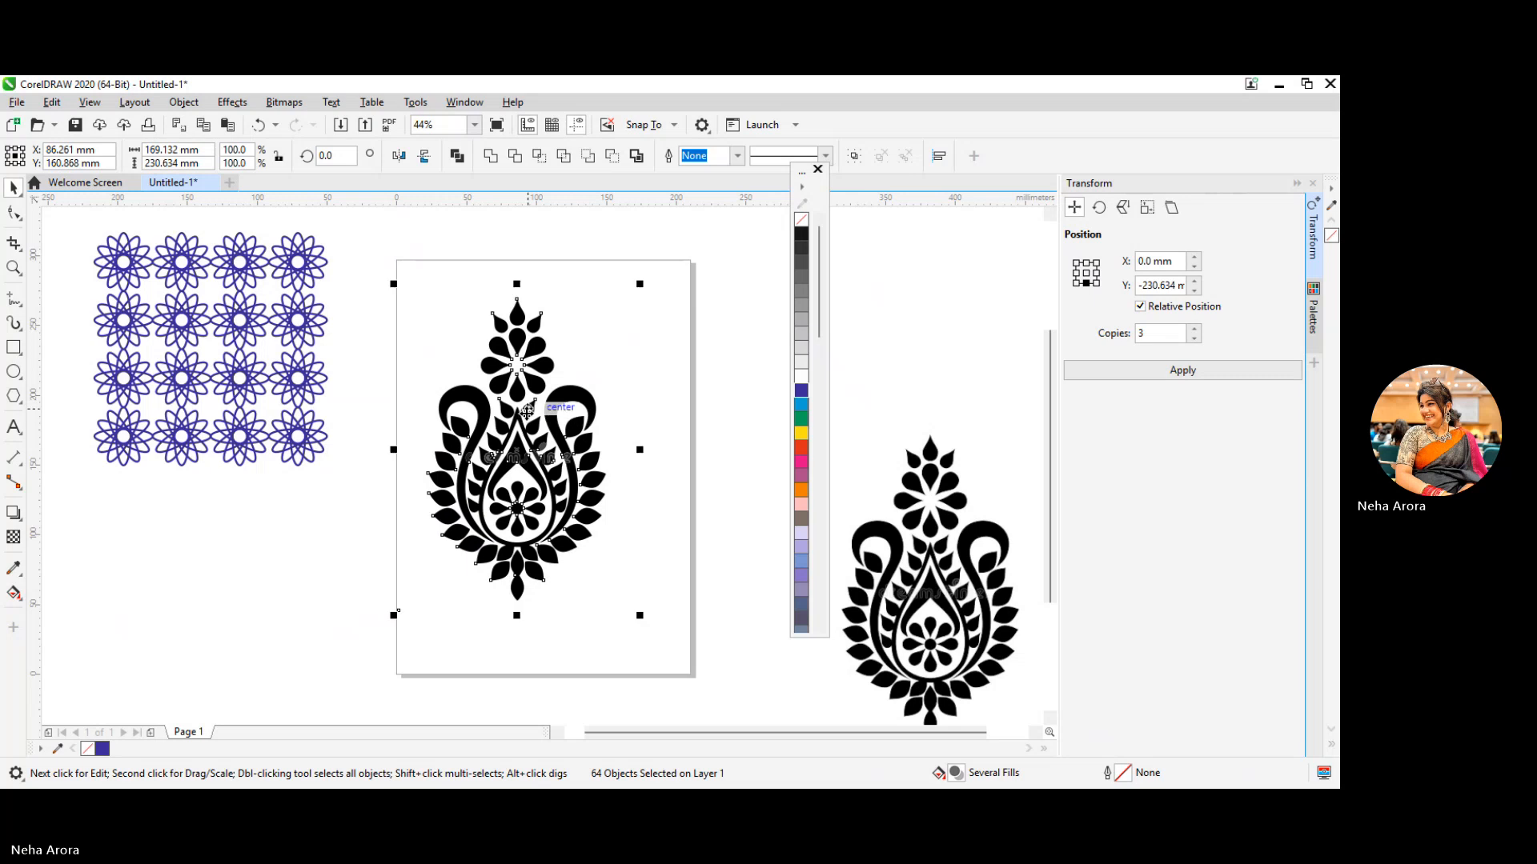
{"action": "key", "text": "F10"}
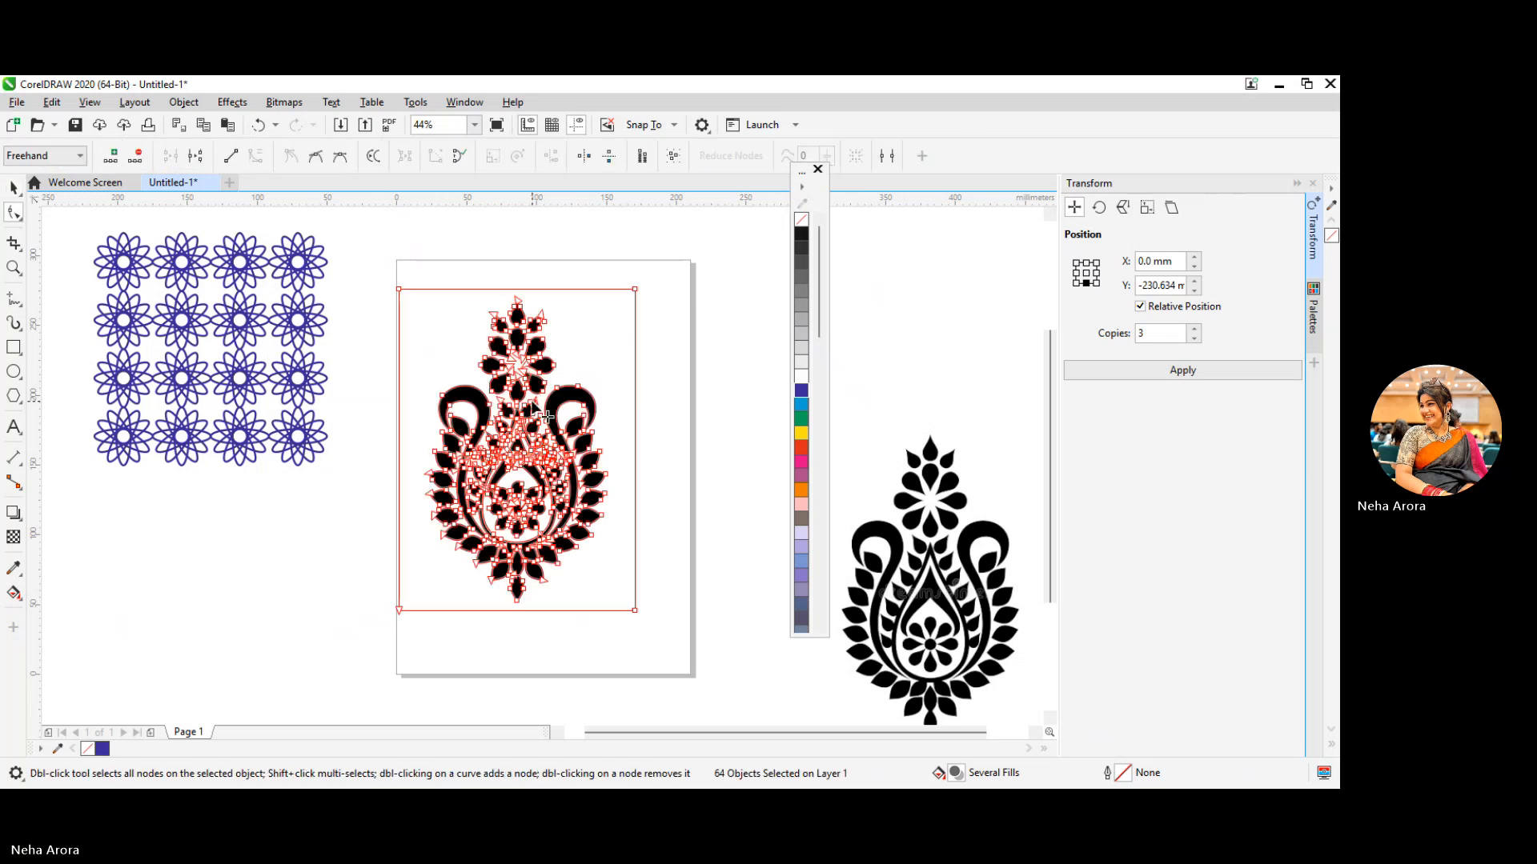
{"action": "left_click", "coordinate": [500, 320]}
{"action": "left_click", "coordinate": [501, 328]}
{"action": "left_click", "coordinate": [14, 186]}
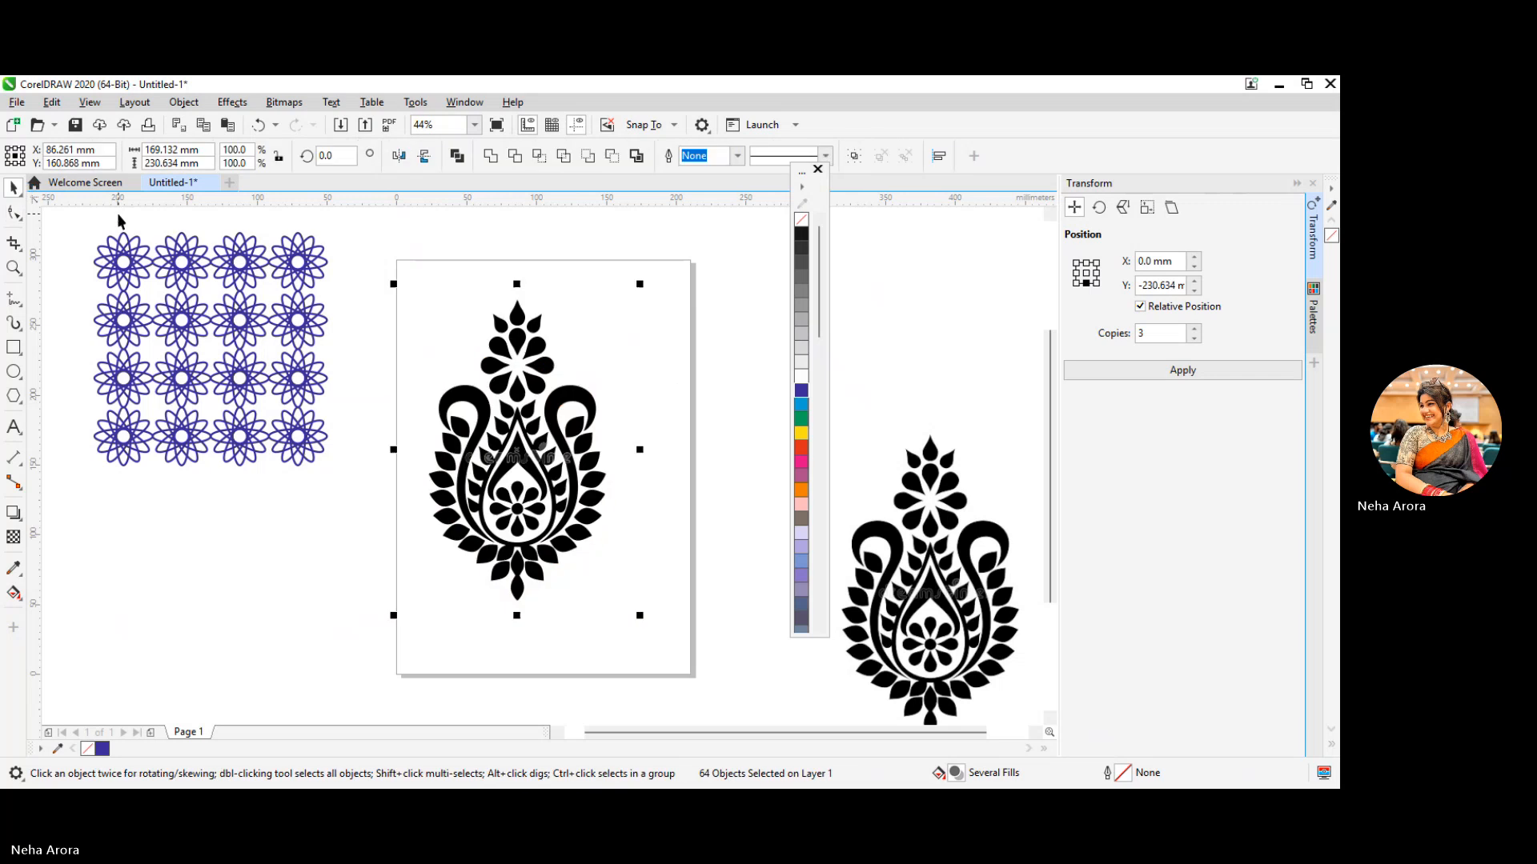
{"action": "left_click", "coordinate": [547, 359]}
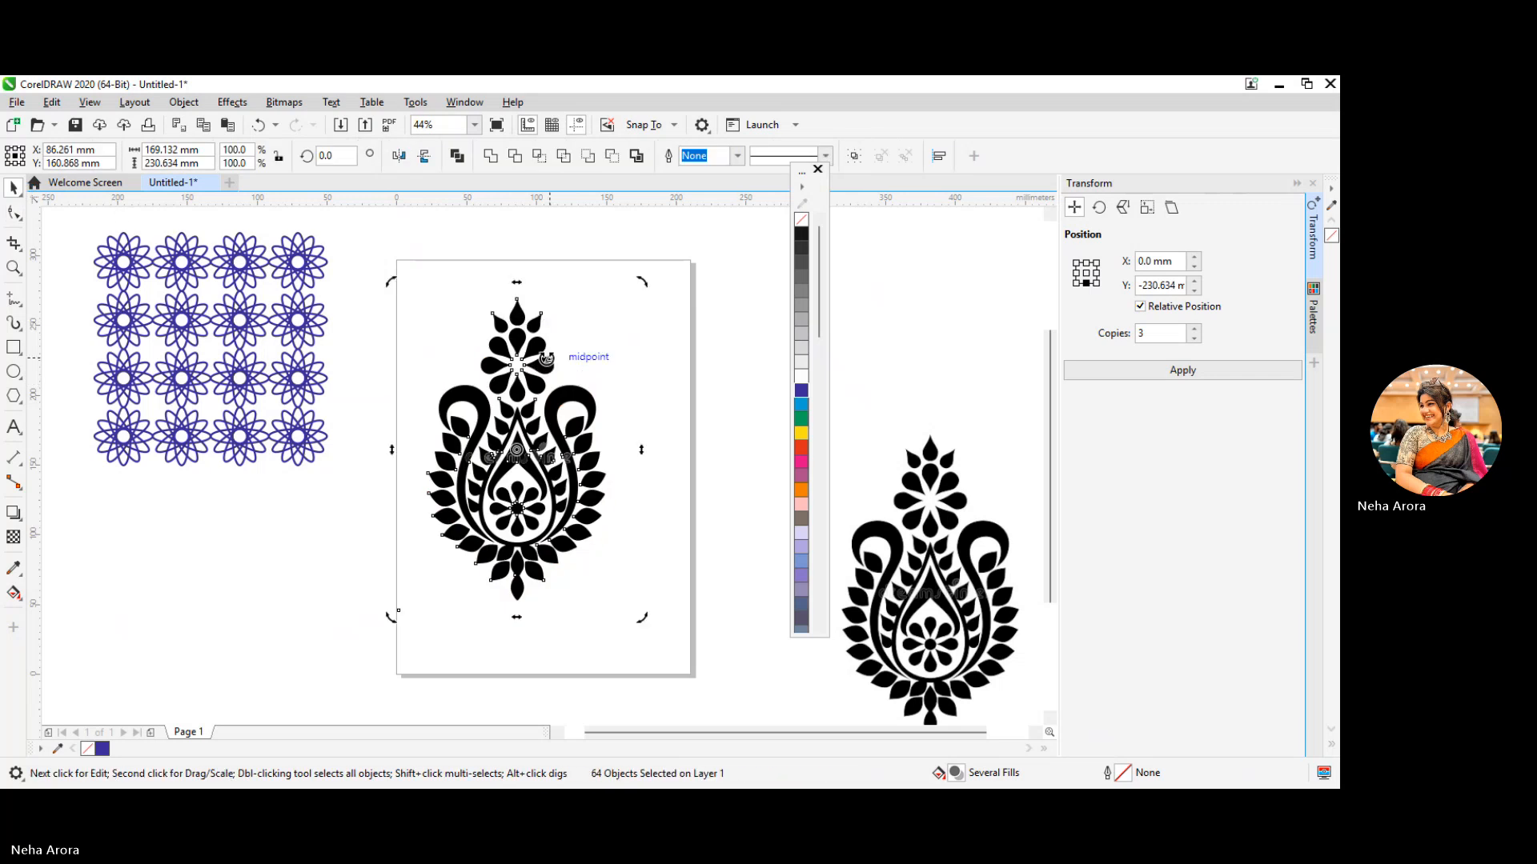
{"action": "left_click", "coordinate": [548, 364]}
{"action": "left_click", "coordinate": [548, 365]}
{"action": "key", "text": "F10"}
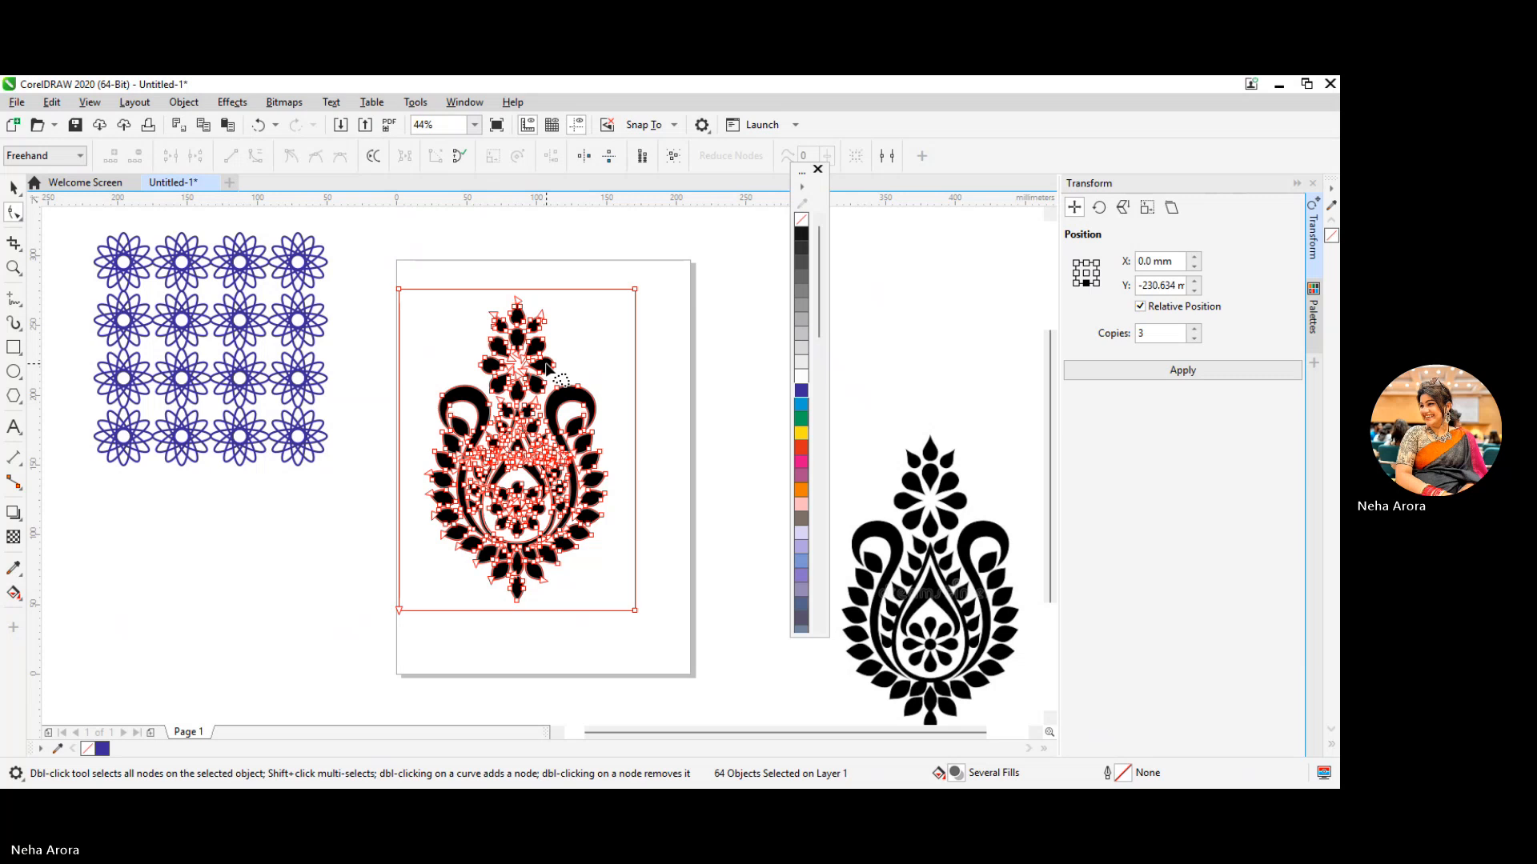
{"action": "left_click", "coordinate": [14, 186]}
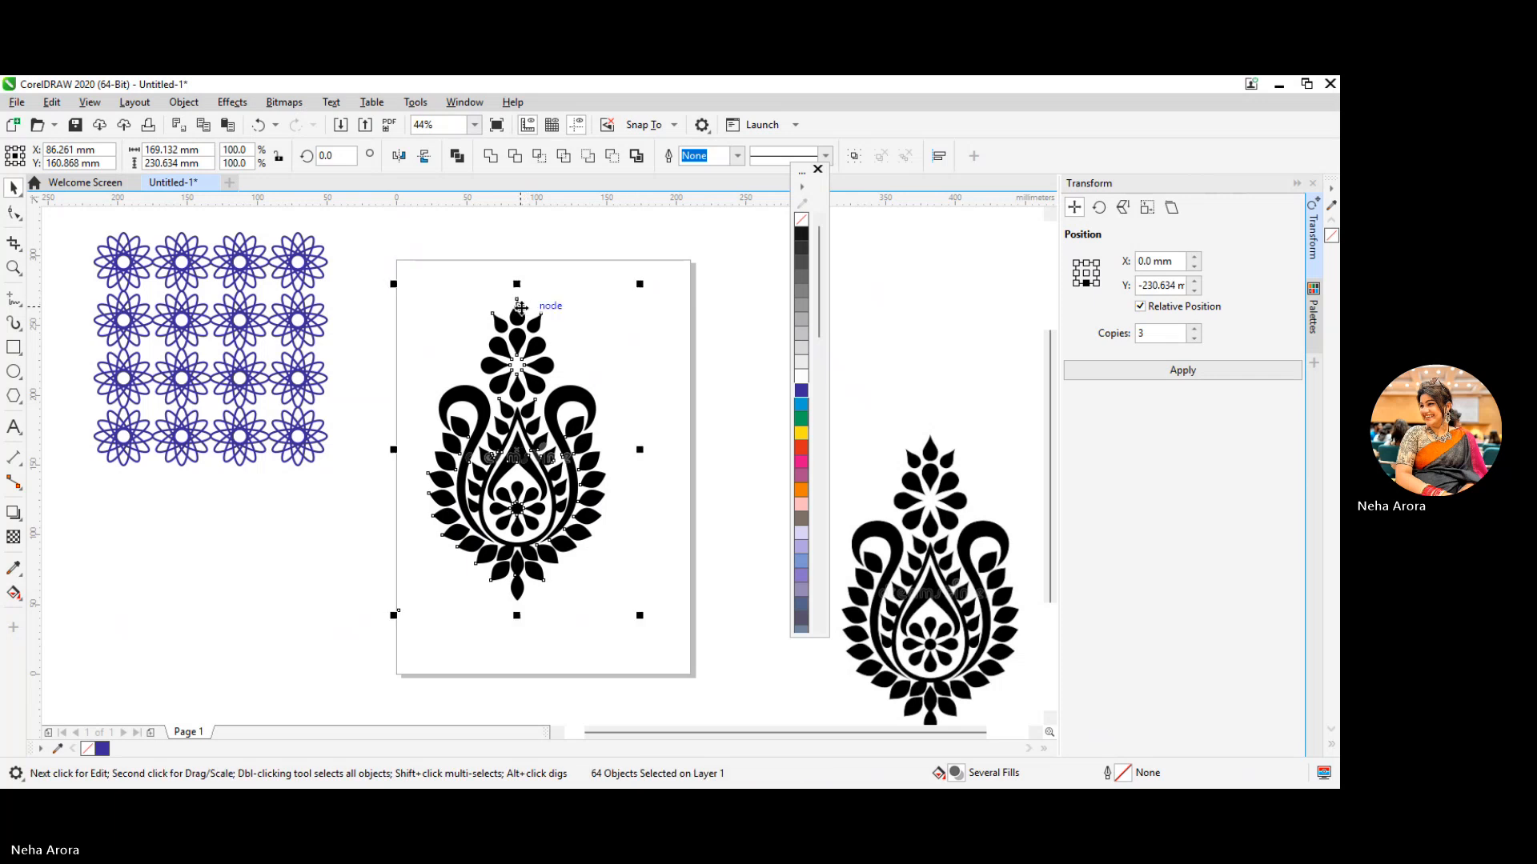
{"action": "key", "text": "F10"}
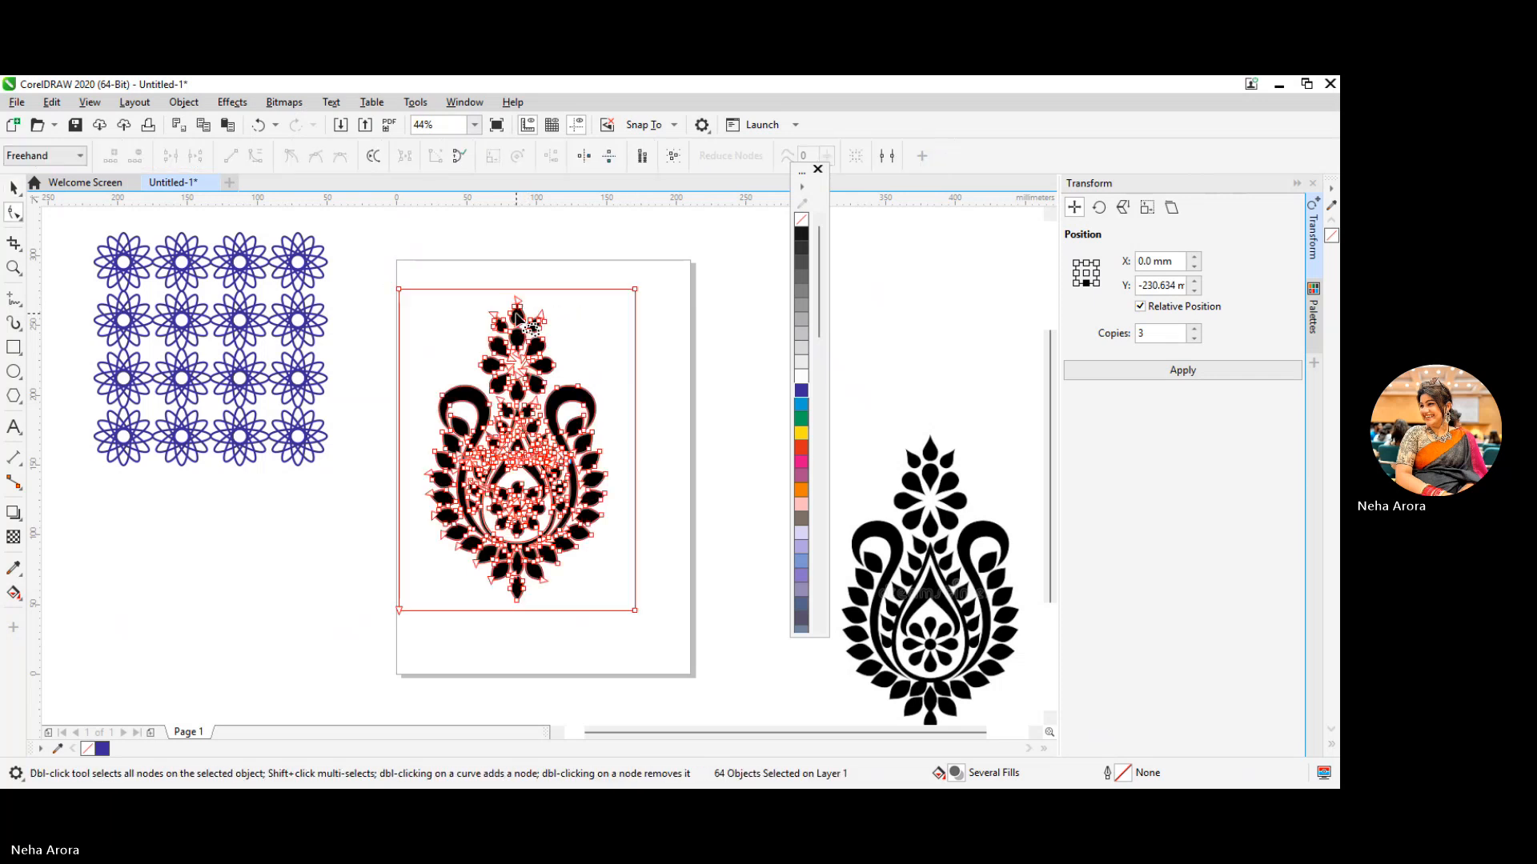
{"action": "left_click", "coordinate": [13, 188]}
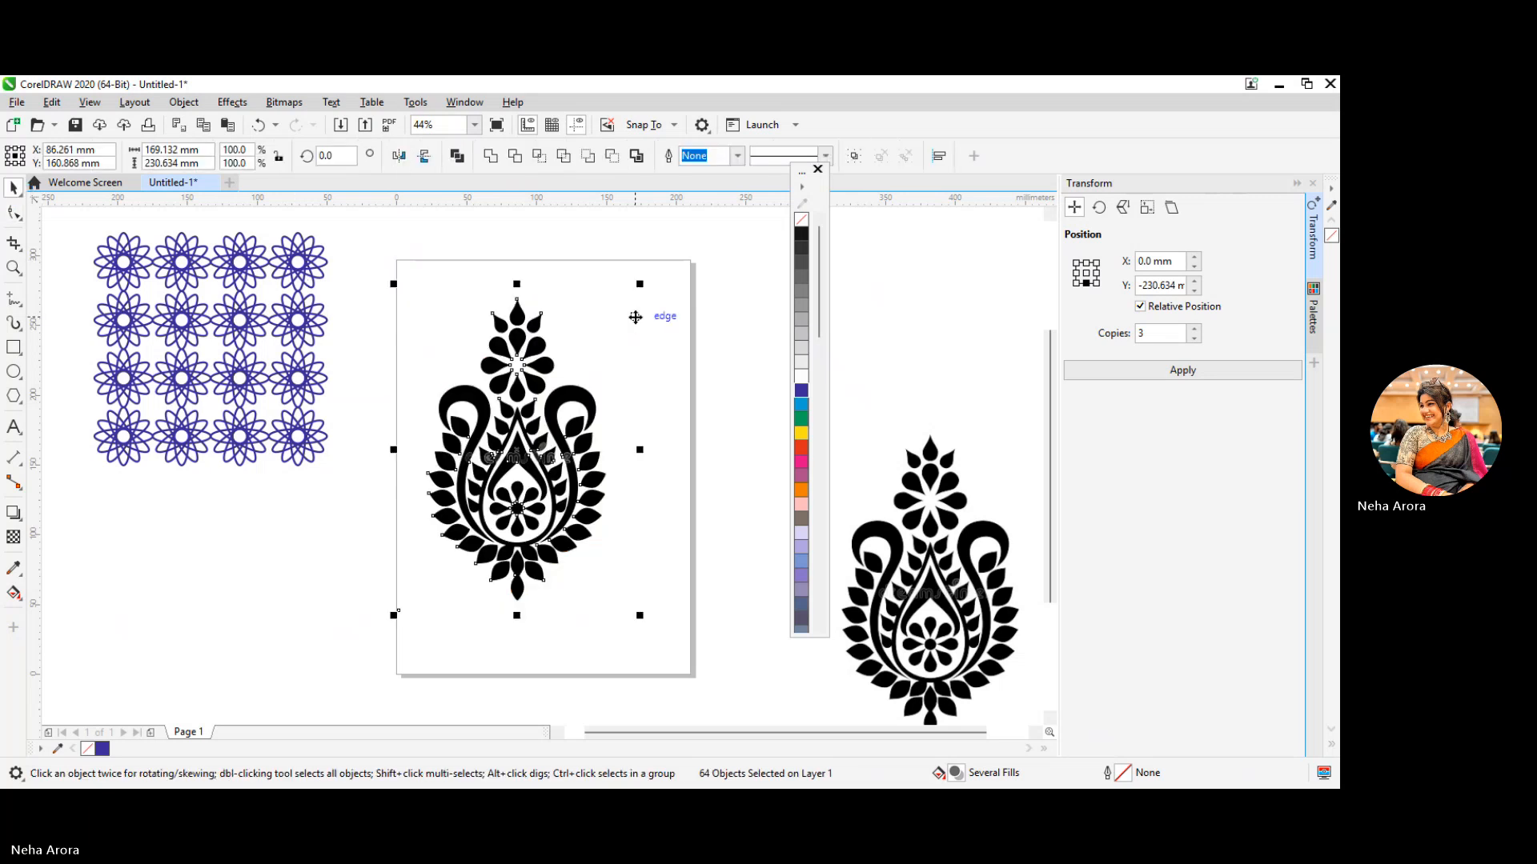
{"action": "left_click", "coordinate": [541, 316]}
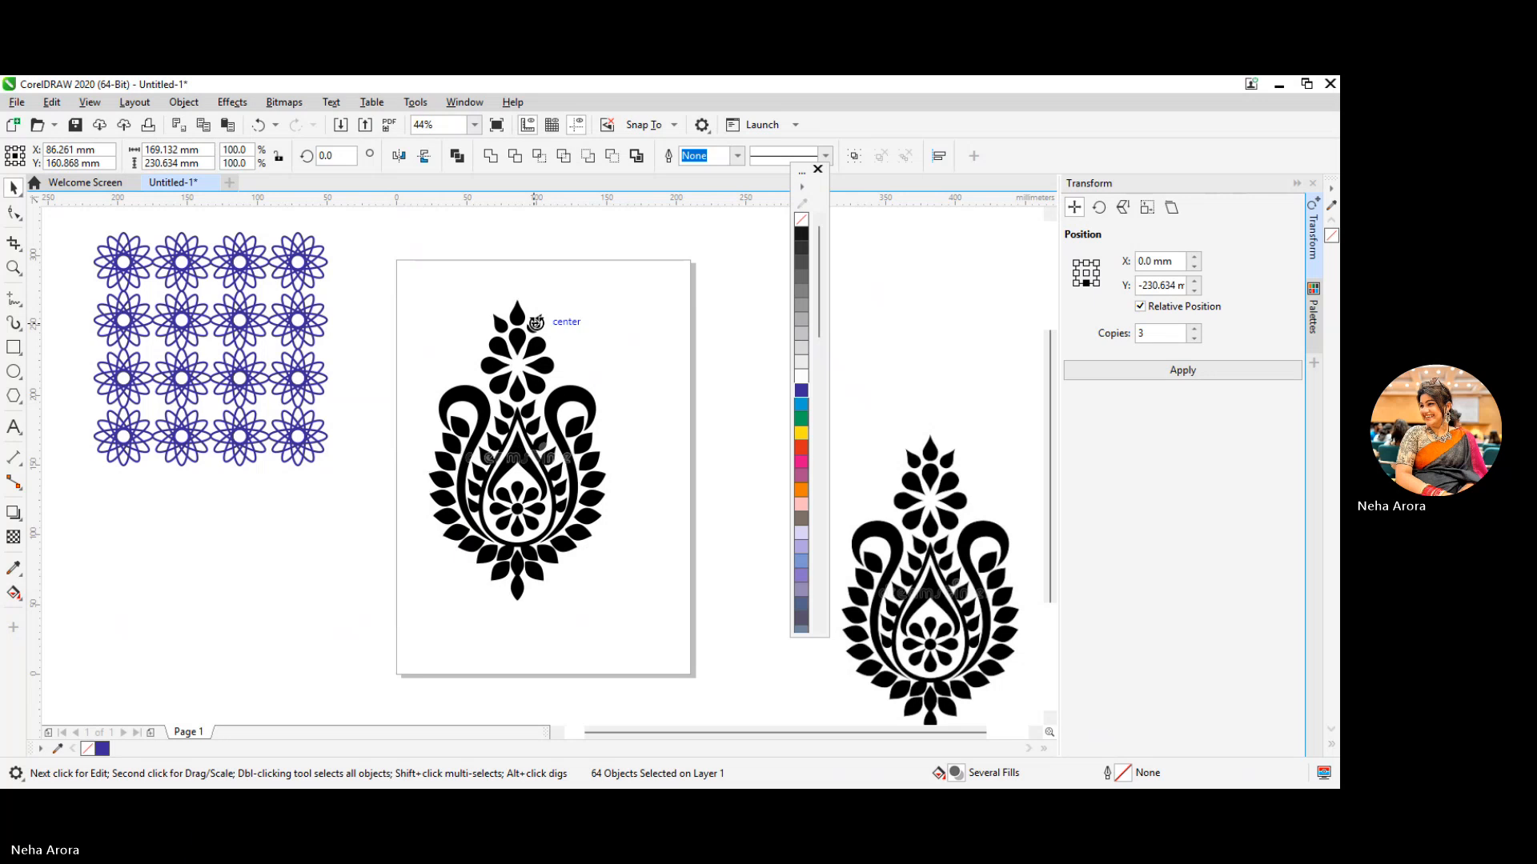
{"action": "key", "text": "F10"}
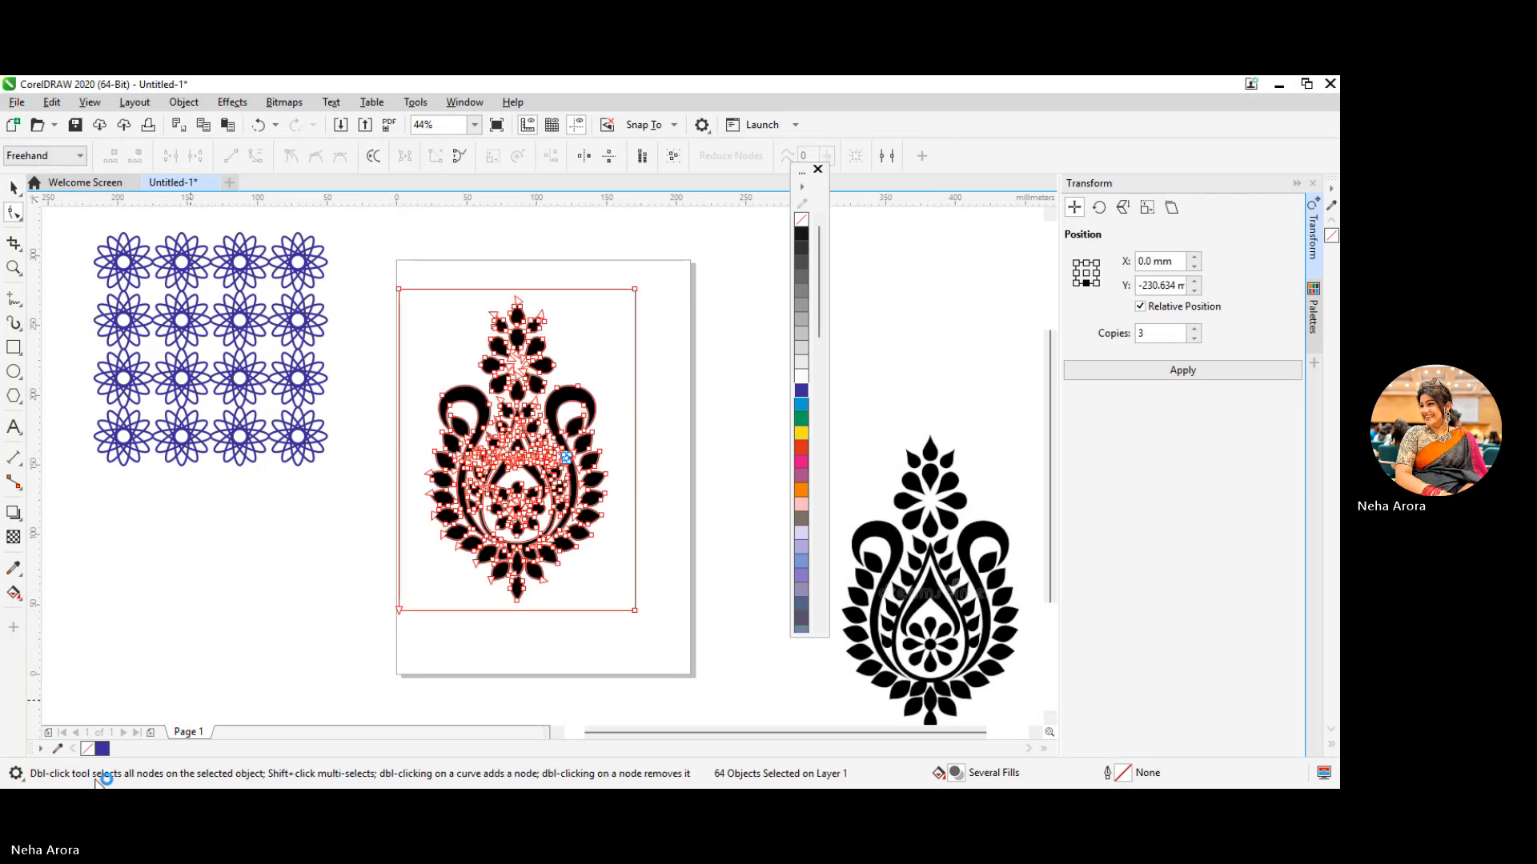
{"action": "left_click", "coordinate": [12, 192]}
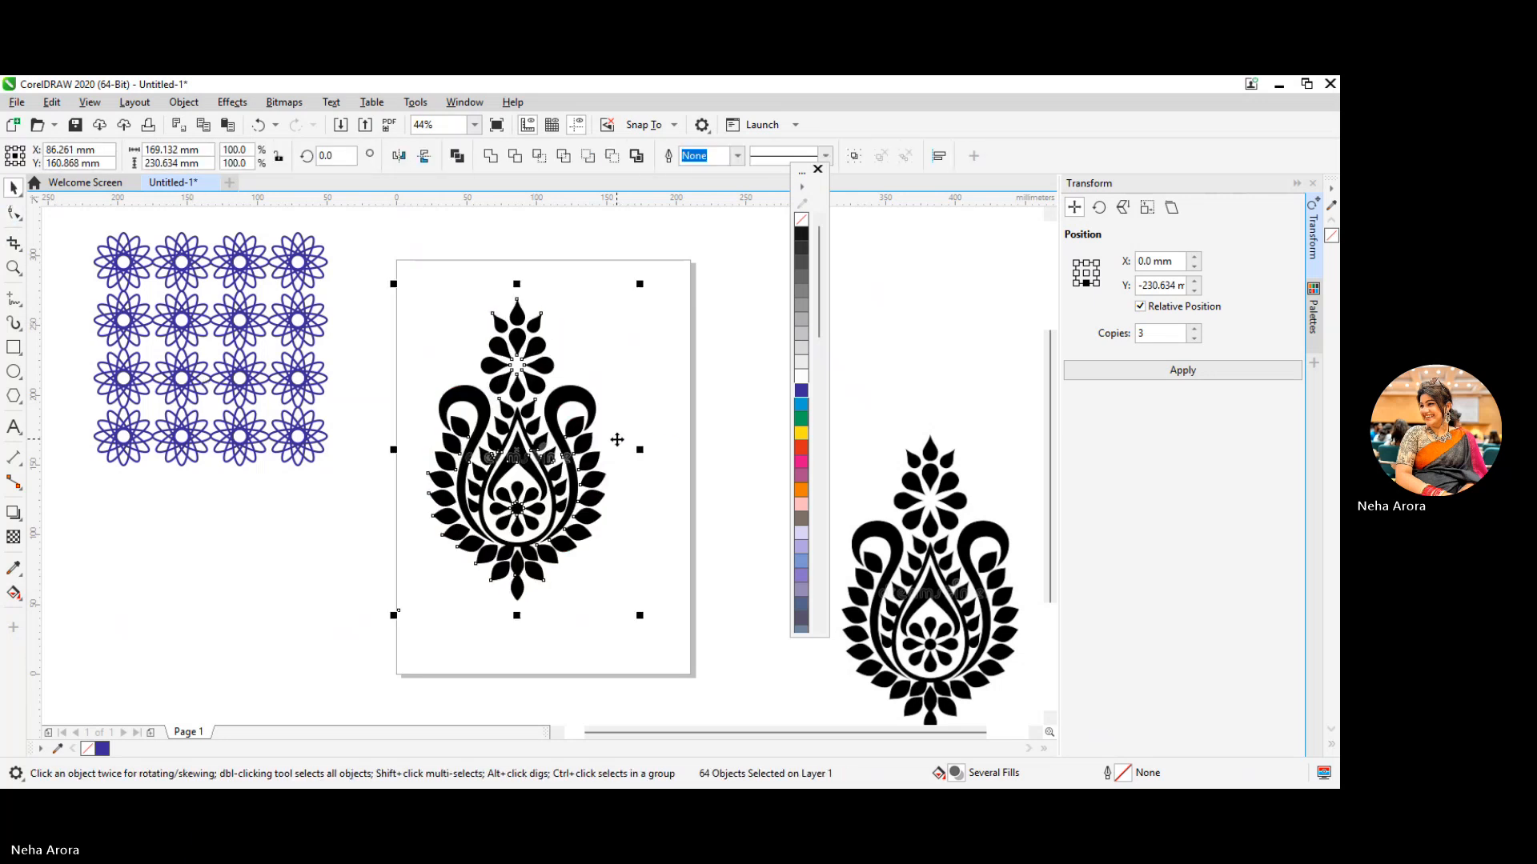
Delete the gray watermark letter shapes over the central teardrop and the leaf to its left in the traced motif
{"action": "left_click", "coordinate": [296, 612]}
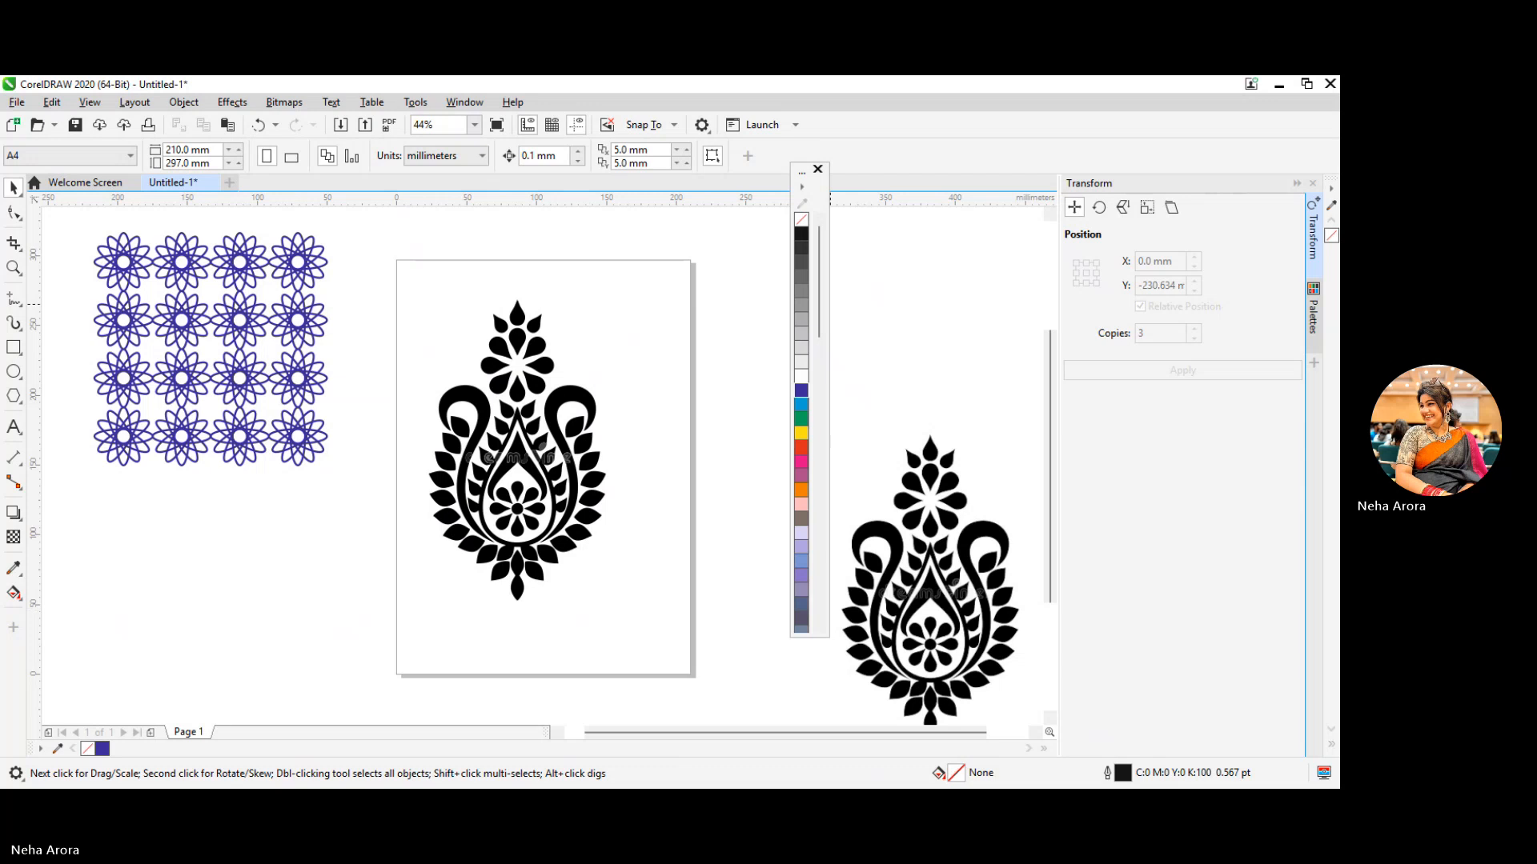
{"action": "left_click", "coordinate": [511, 464]}
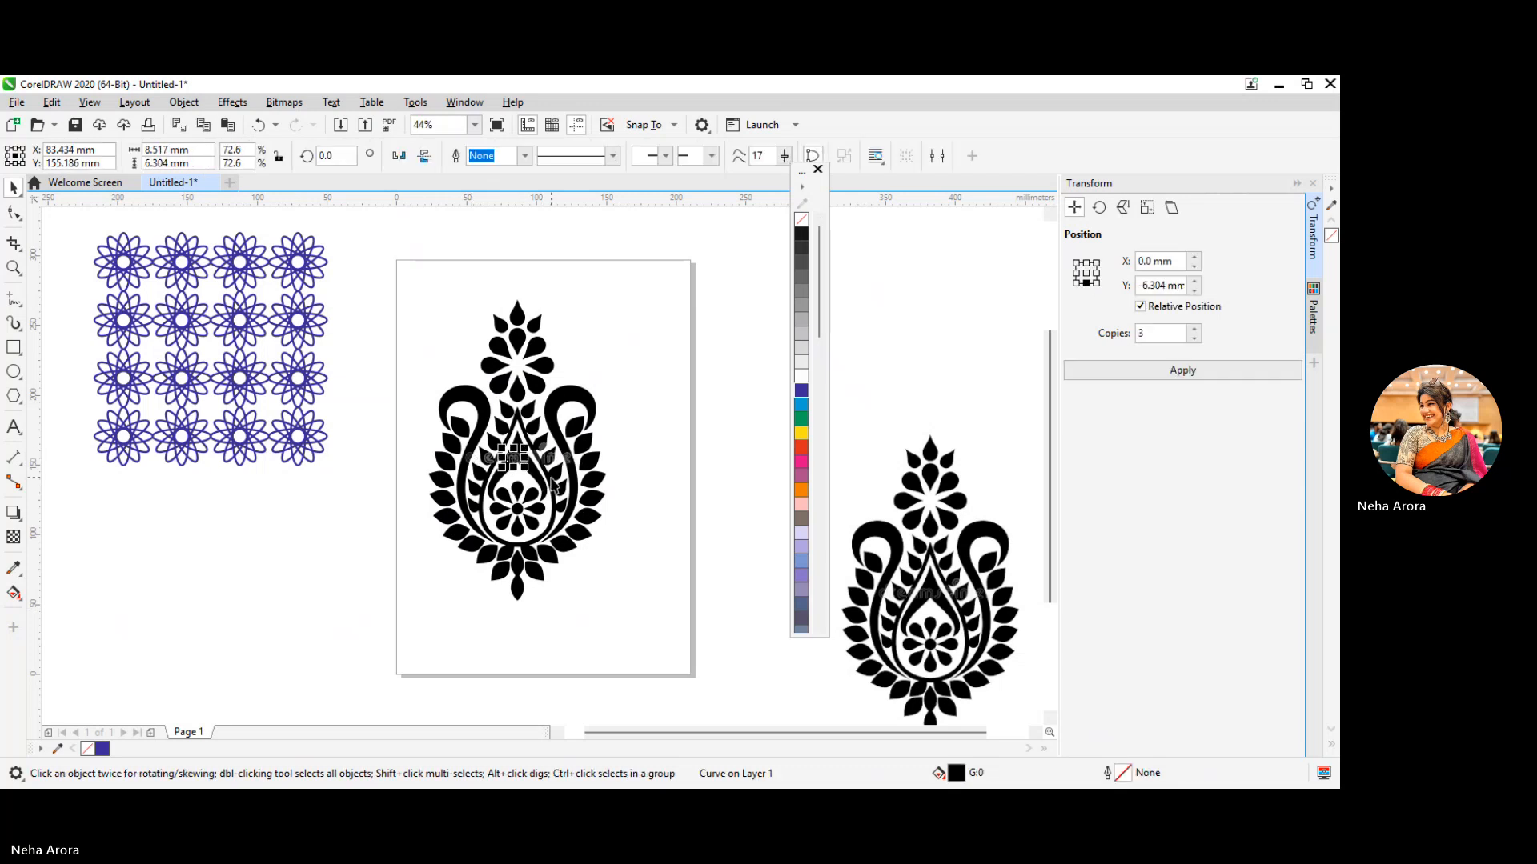
{"action": "scroll", "coordinate": [558, 474], "scroll_direction": "up", "scroll_amount": 5}
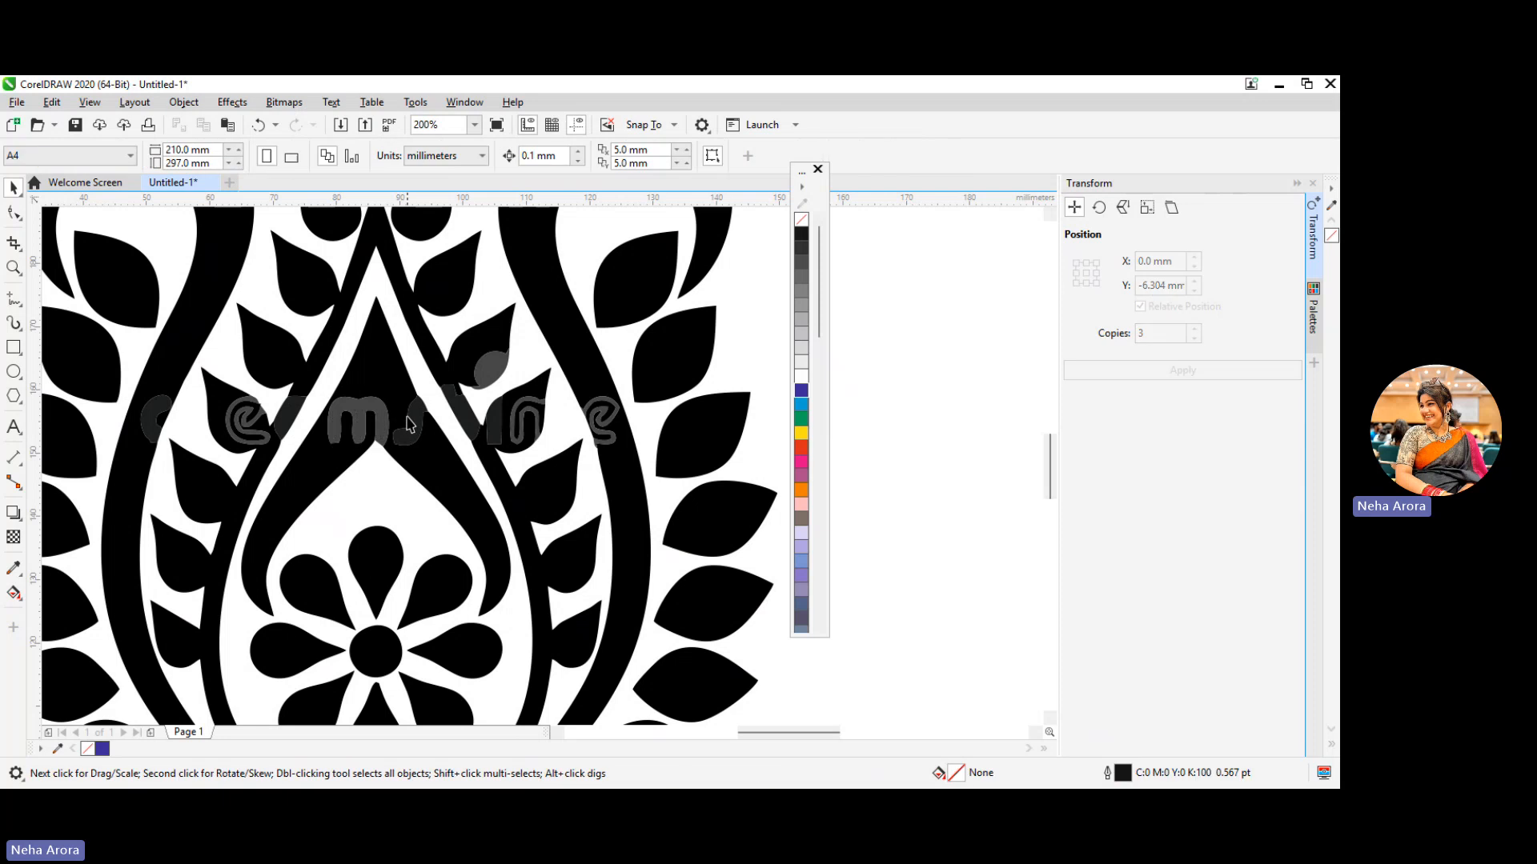
{"action": "left_click", "coordinate": [381, 421]}
{"action": "key", "text": "Delete"}
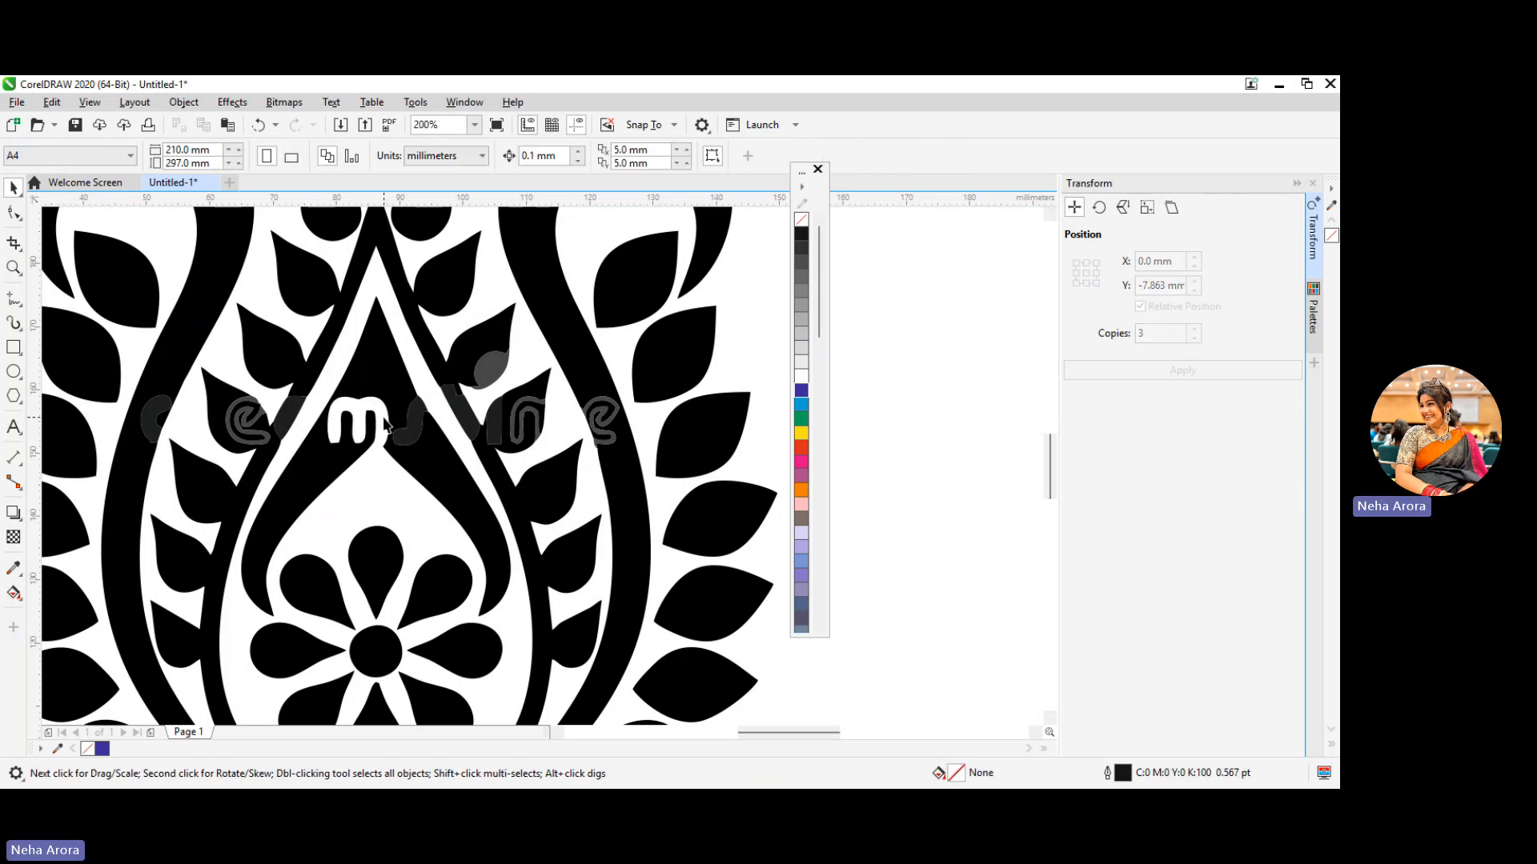
{"action": "left_click", "coordinate": [415, 431]}
{"action": "key", "text": "Delete"}
{"action": "left_click", "coordinate": [234, 419]}
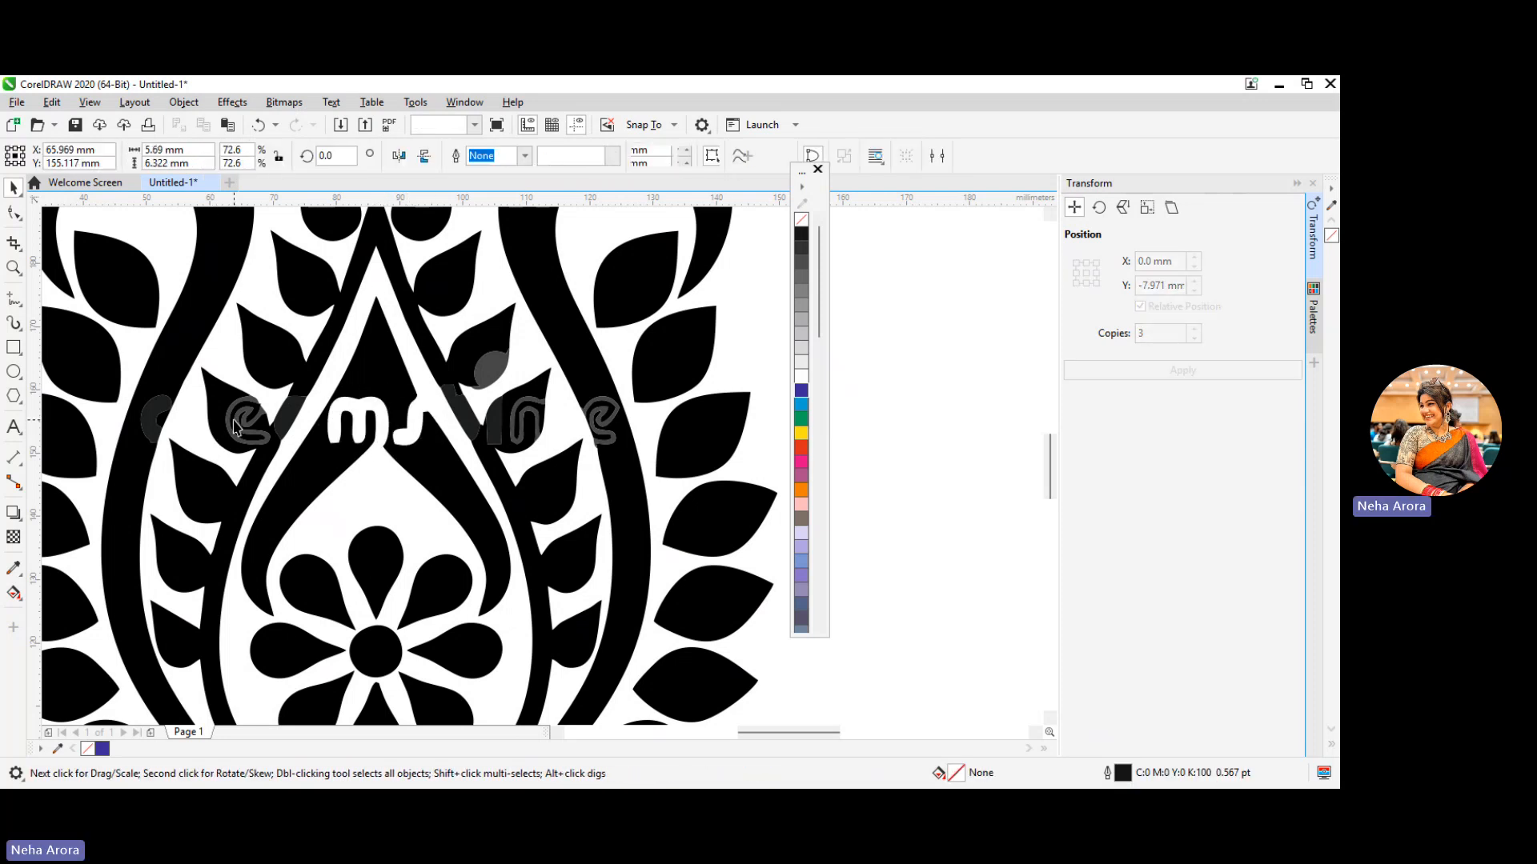
{"action": "key", "text": "Delete"}
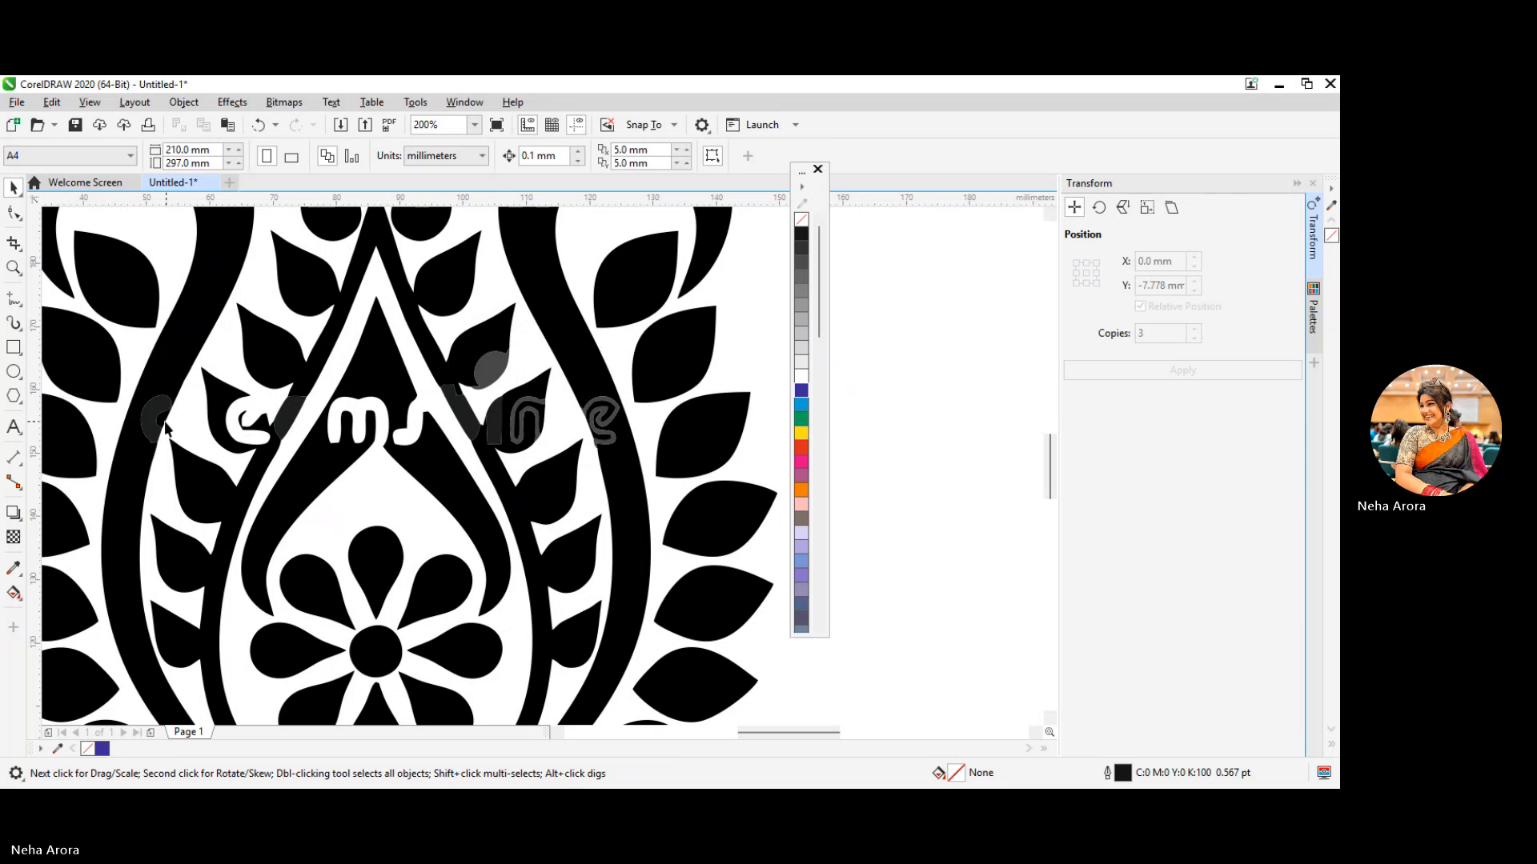
Delete the watermark shapes over the left stem, the right inner leaves and the right stem of the traced motif
{"action": "left_click", "coordinate": [164, 428]}
{"action": "key", "text": "Delete"}
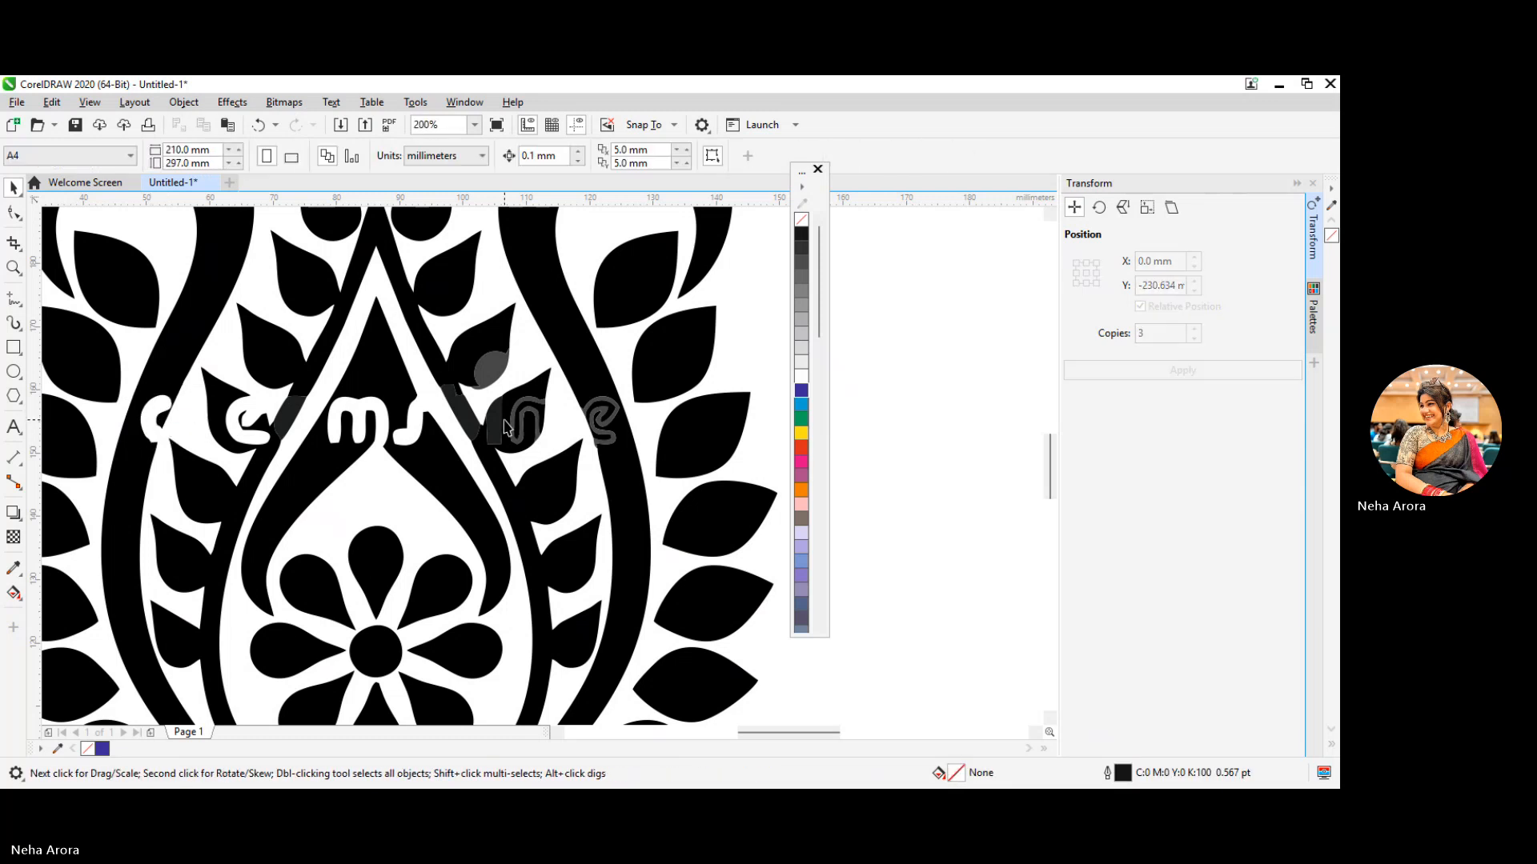
{"action": "left_click", "coordinate": [520, 433]}
{"action": "key", "text": "Delete"}
{"action": "left_click", "coordinate": [486, 374]}
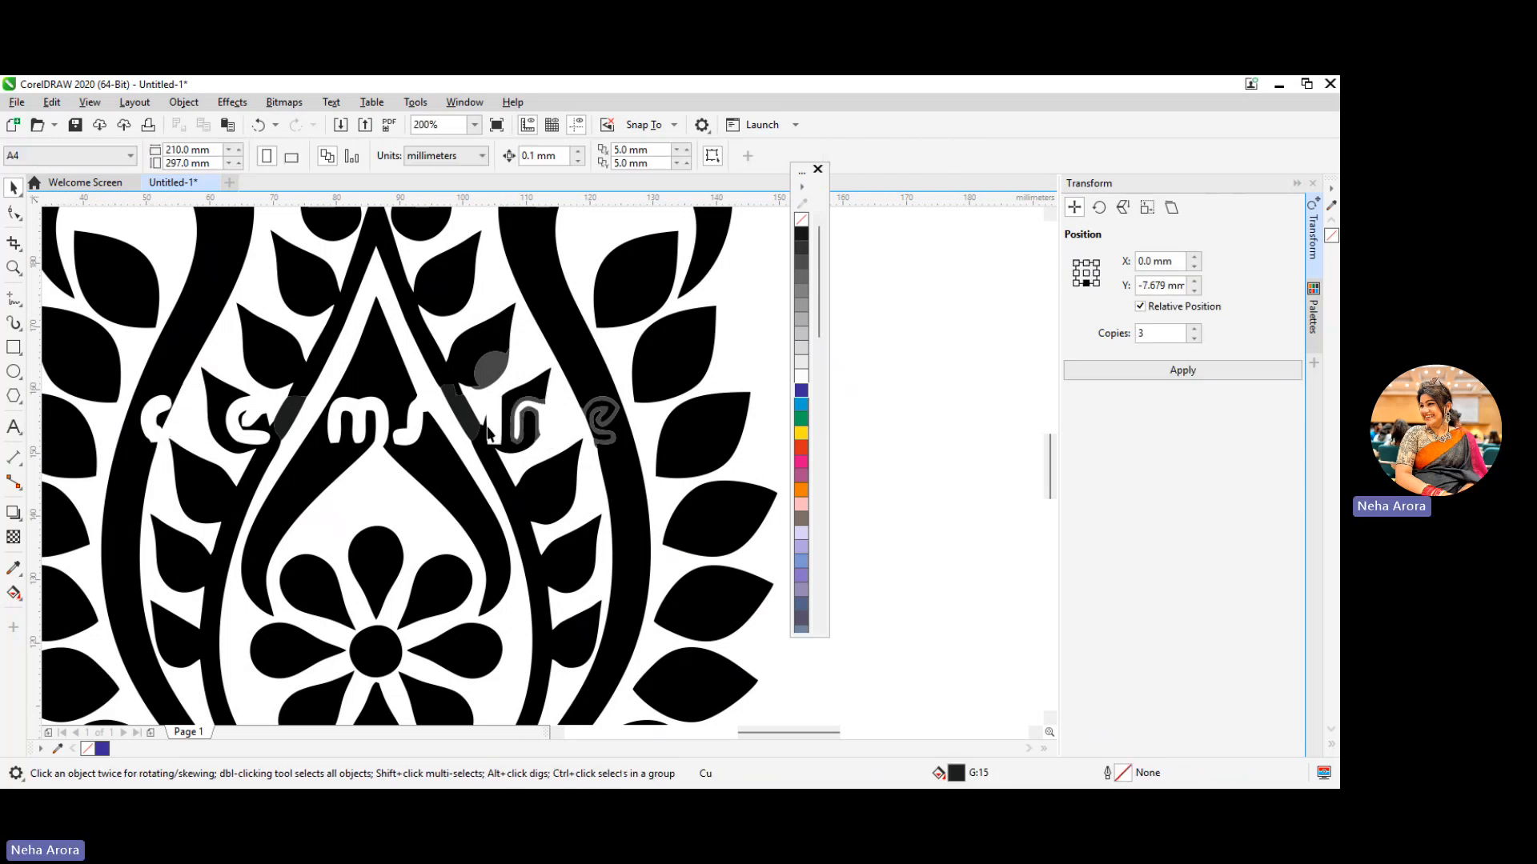
{"action": "key", "text": "Delete"}
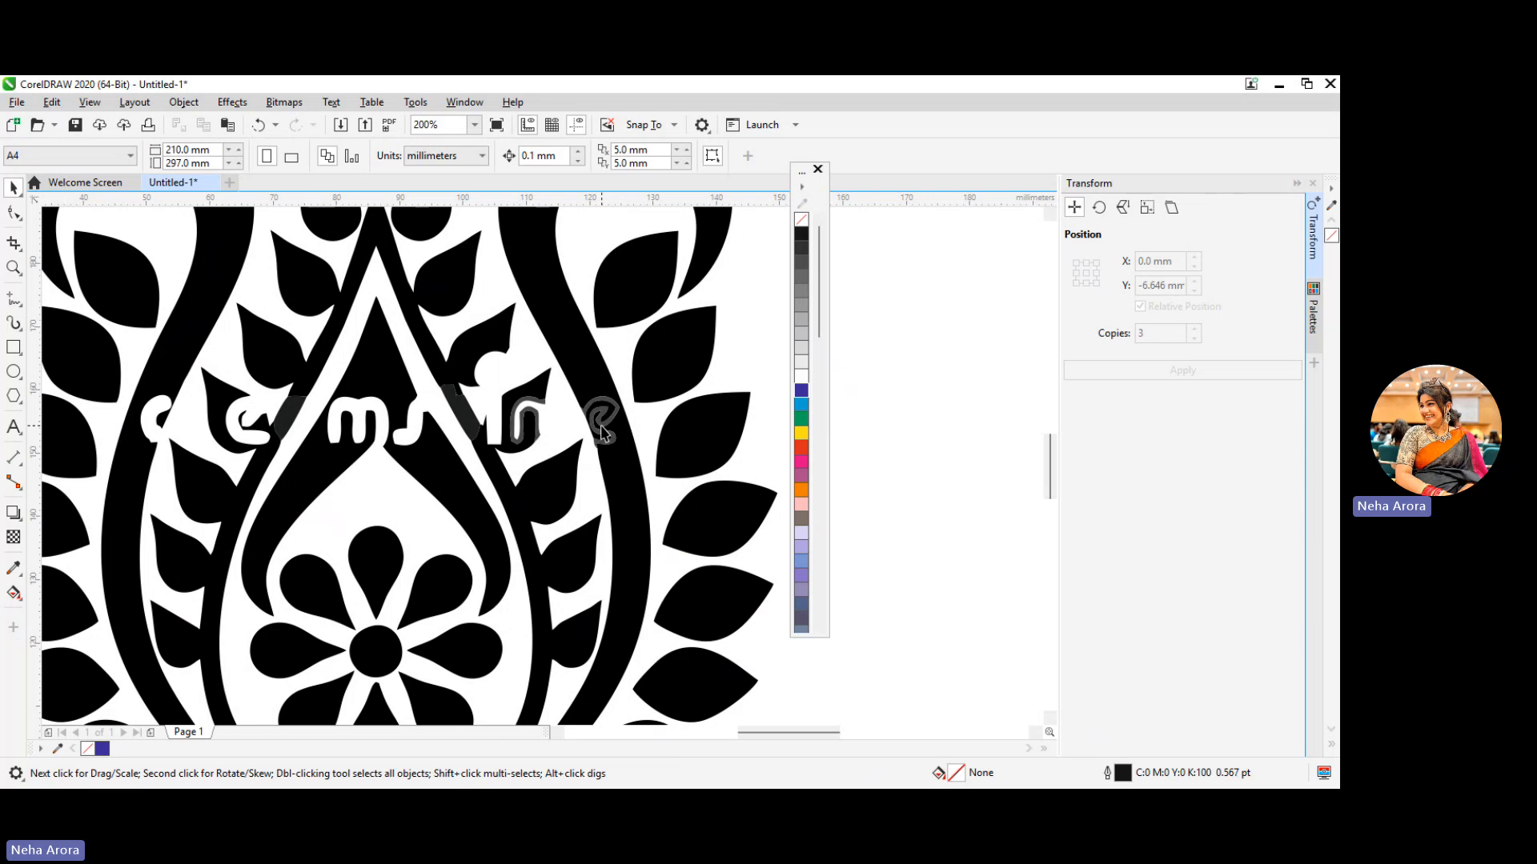
{"action": "left_click", "coordinate": [602, 432]}
{"action": "key", "text": "Delete"}
Delete the leaf inside the left curl and the two uppermost outer leaves on the traced motif's left side
{"action": "scroll", "coordinate": [326, 432], "scroll_direction": "down", "scroll_amount": 2}
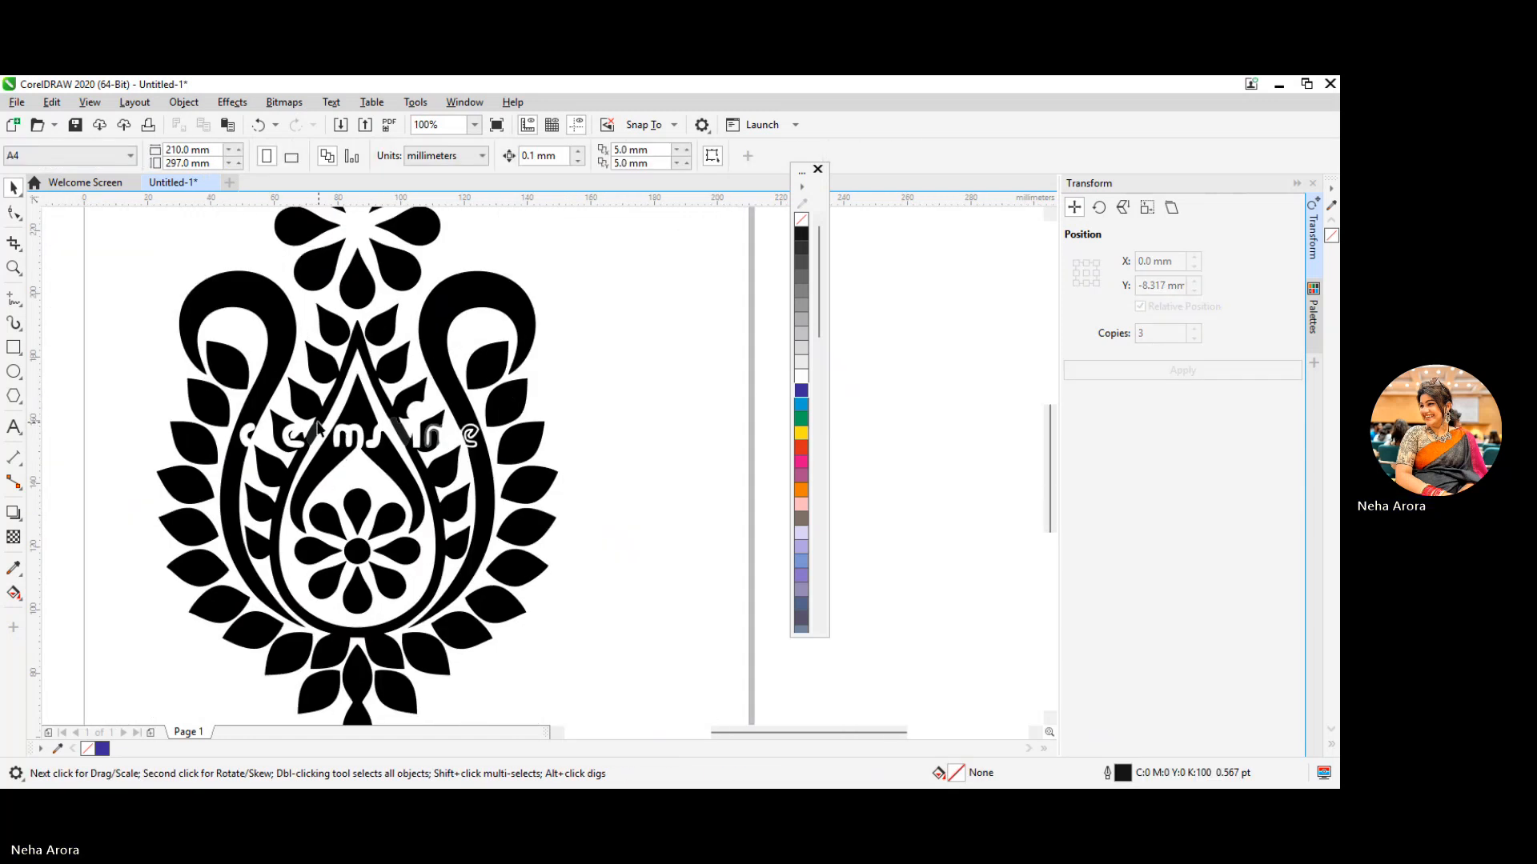
{"action": "scroll", "coordinate": [317, 428], "scroll_direction": "down", "scroll_amount": 2}
{"action": "left_click", "coordinate": [284, 400]}
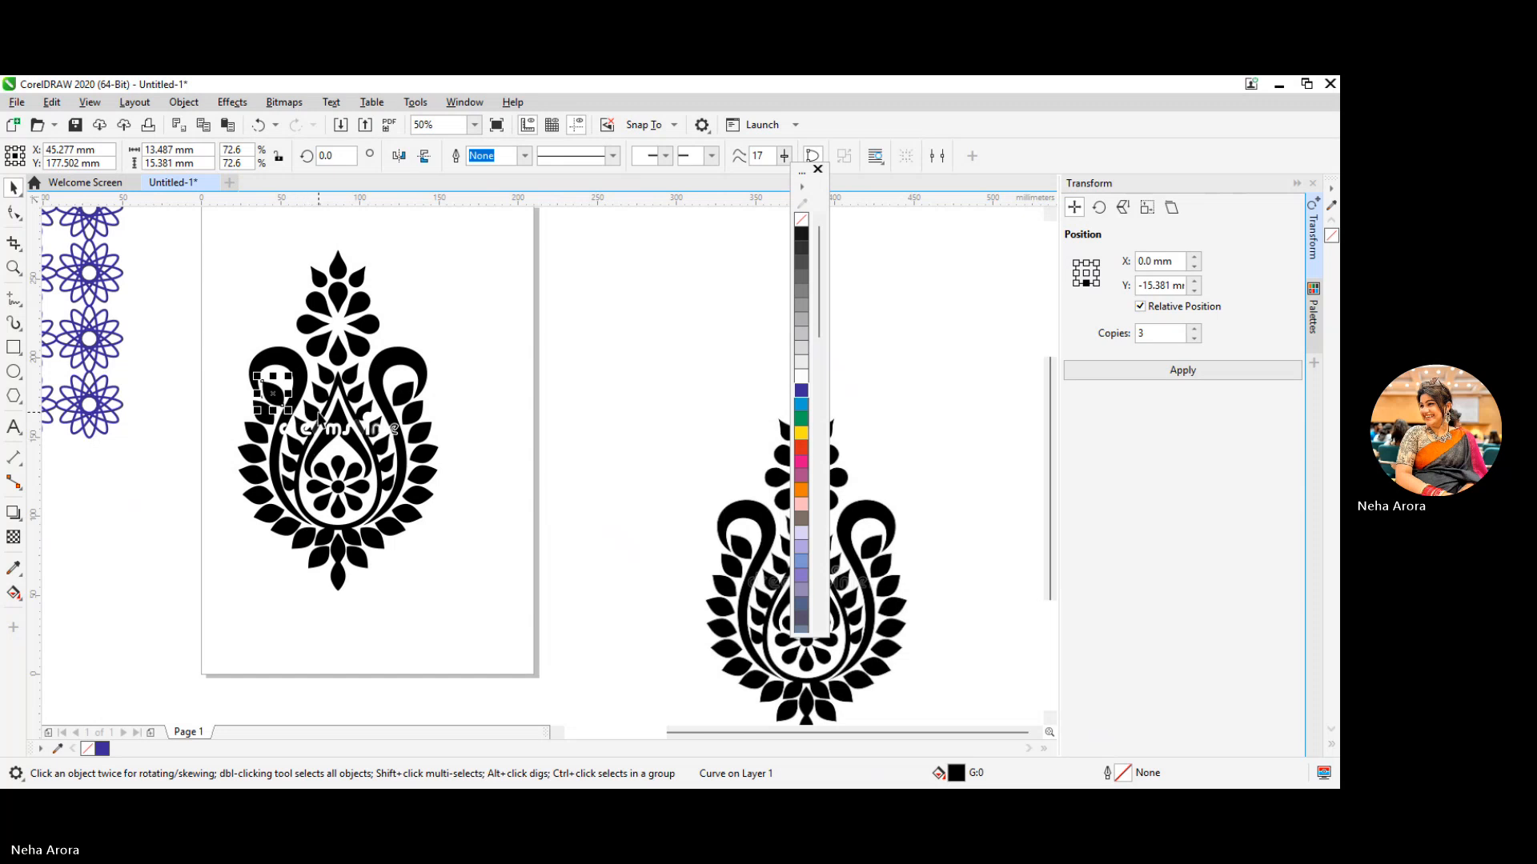
{"action": "left_click", "coordinate": [256, 439]}
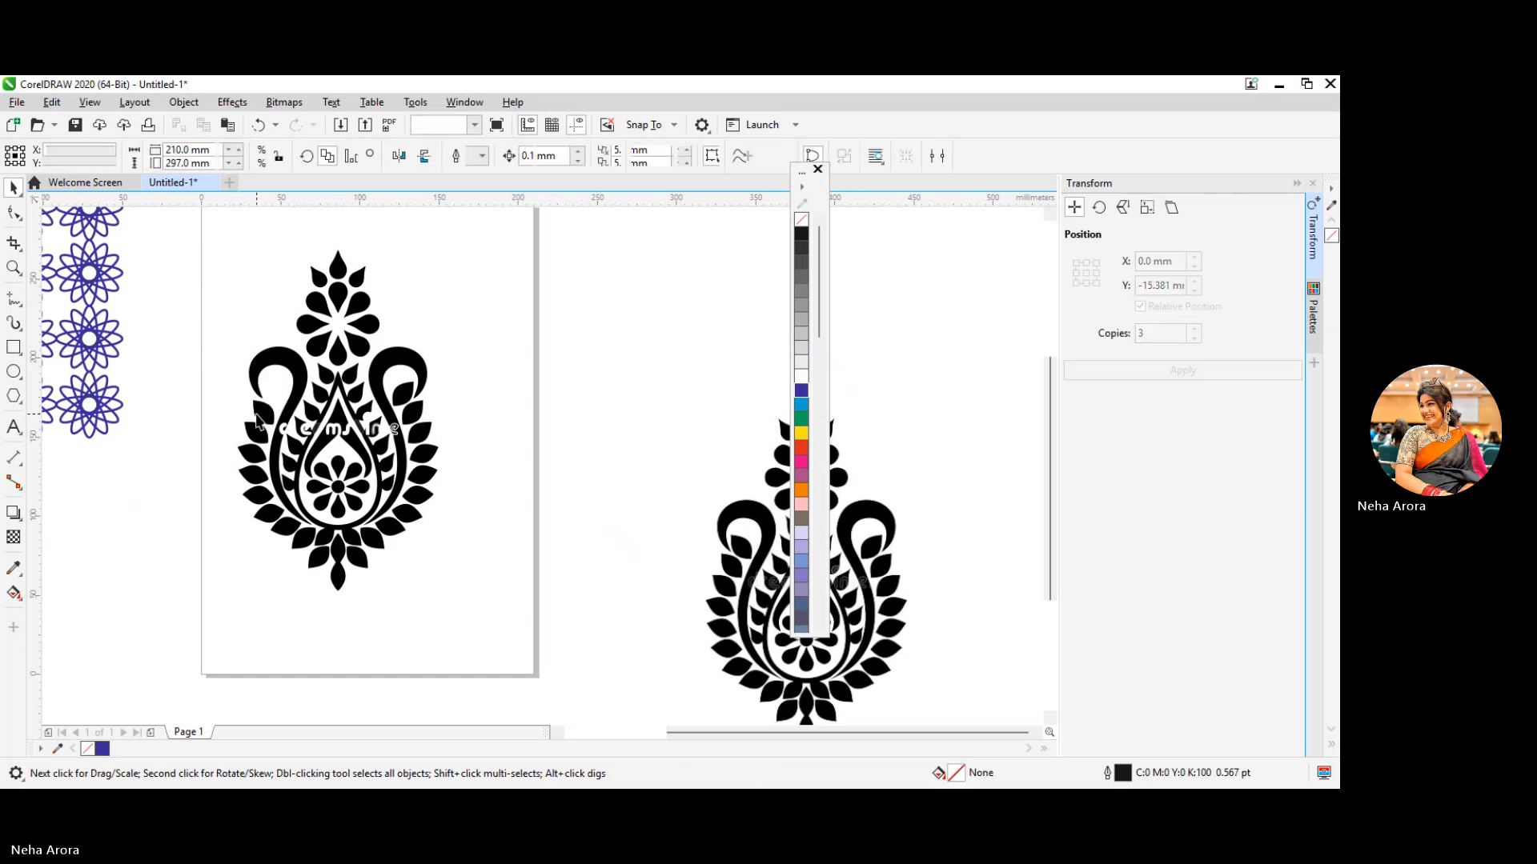
{"action": "key", "text": "Delete"}
{"action": "left_click", "coordinate": [253, 457]}
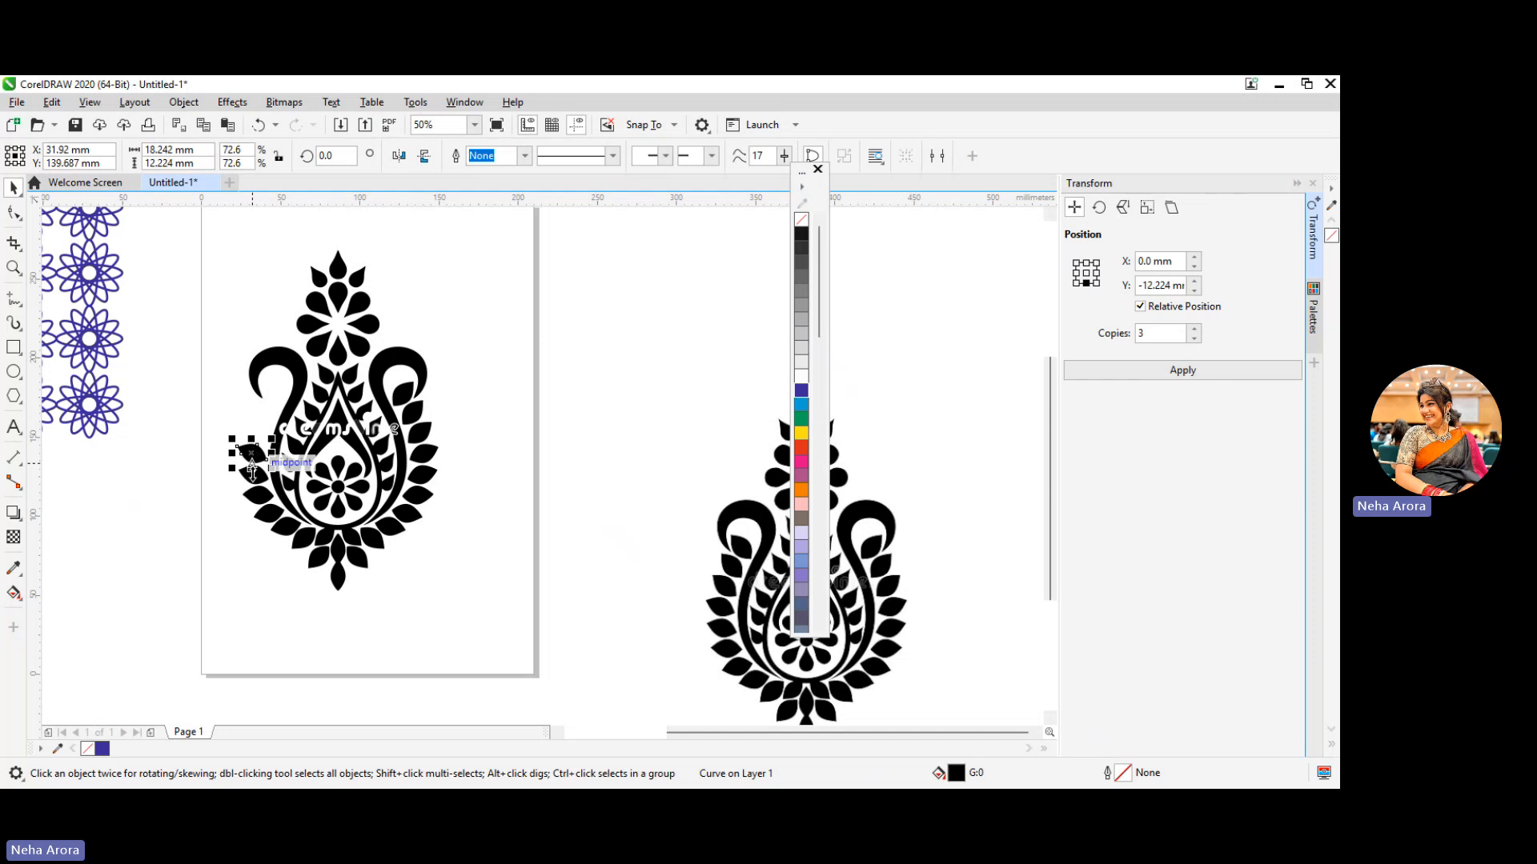
{"action": "key", "text": "Delete"}
Delete the following outer leaves down the traced motif's left side toward its base
{"action": "left_click", "coordinate": [252, 478]}
{"action": "key", "text": "Delete"}
{"action": "left_click", "coordinate": [257, 495]}
{"action": "key", "text": "Delete"}
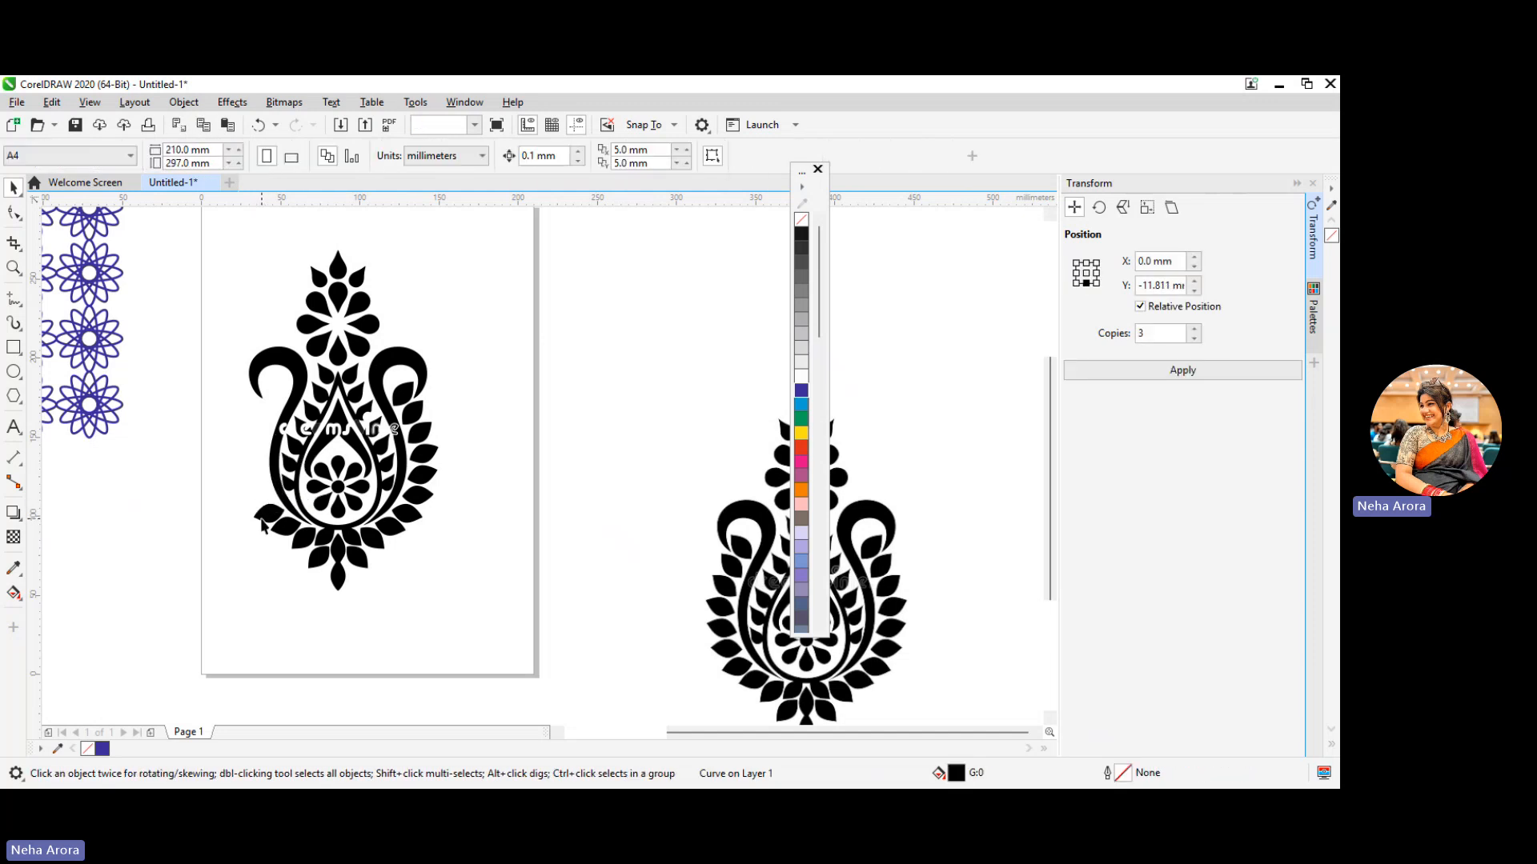
{"action": "left_click", "coordinate": [266, 513]}
{"action": "key", "text": "Delete"}
Delete the lower leaves left of the bottom stem, and undo the deletion of the stem and the leaf on its right
{"action": "key", "text": "Delete"}
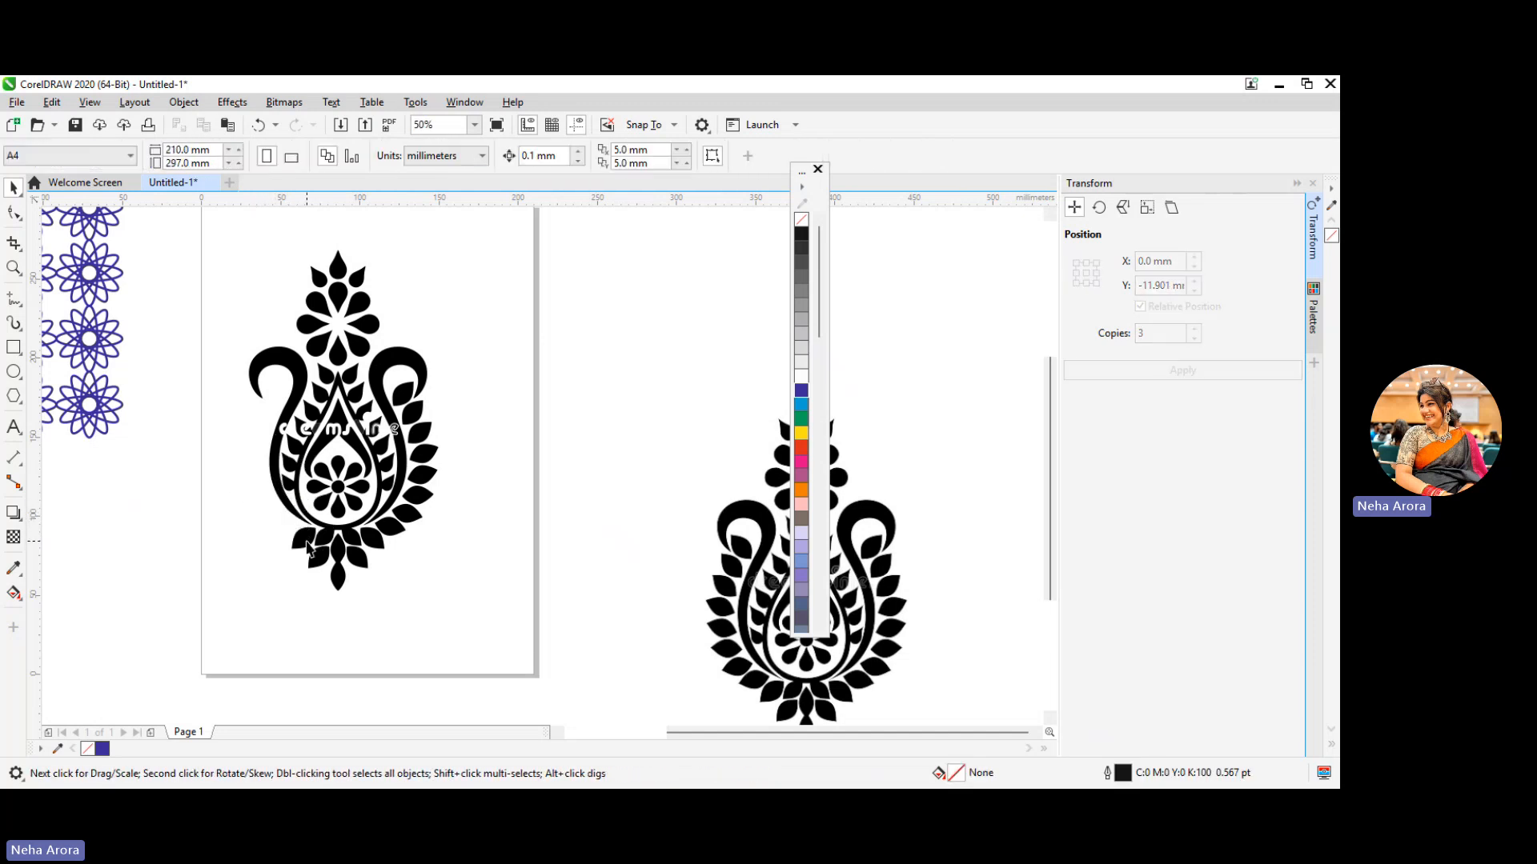
{"action": "left_click", "coordinate": [322, 556]}
{"action": "key", "text": "Delete"}
{"action": "left_click", "coordinate": [354, 565]}
{"action": "key", "text": "Delete"}
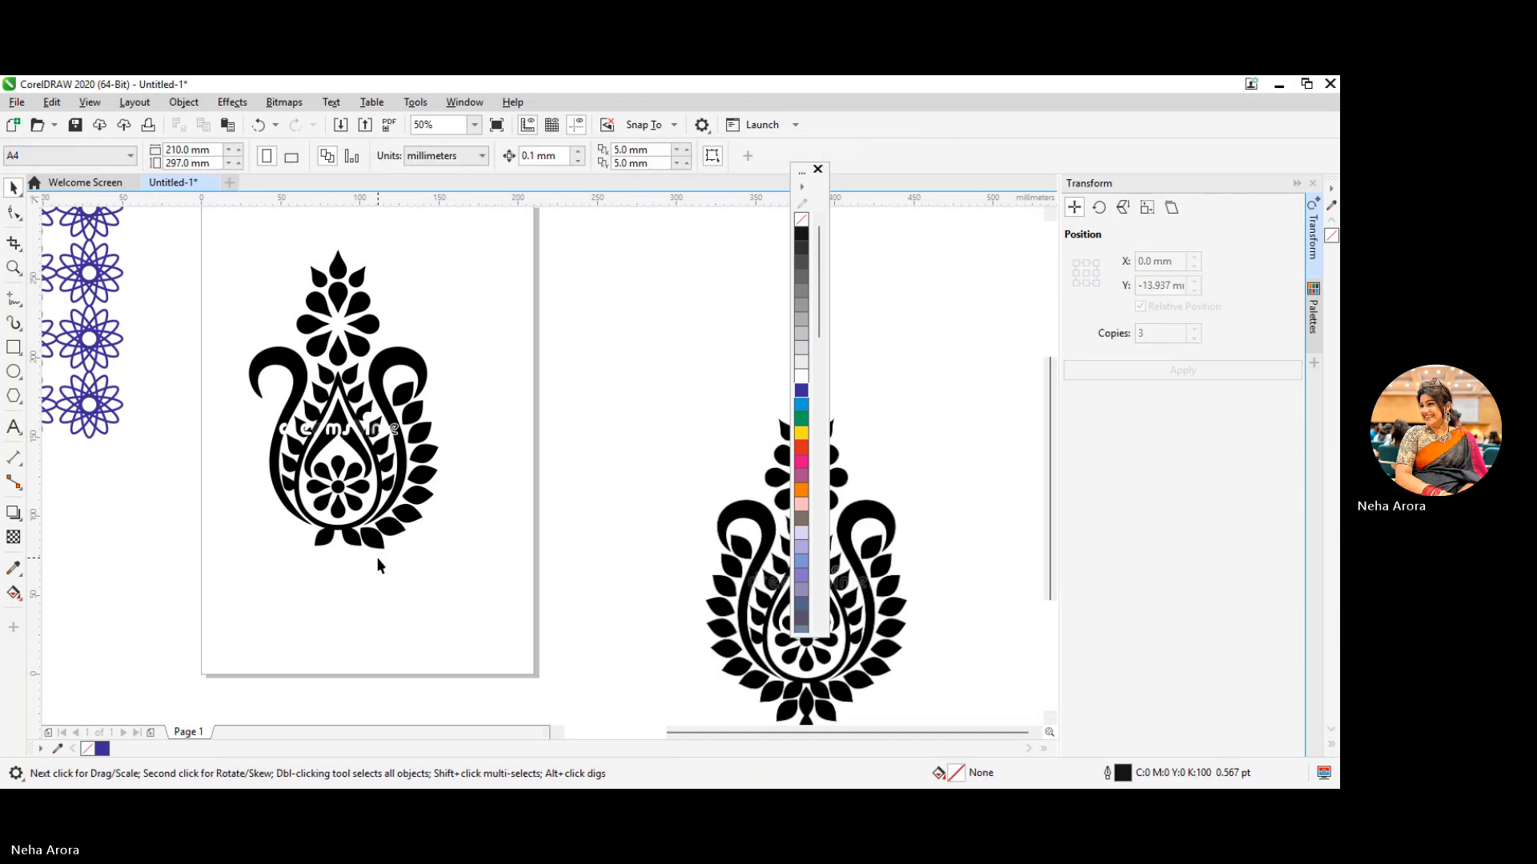
{"action": "left_click", "coordinate": [381, 552]}
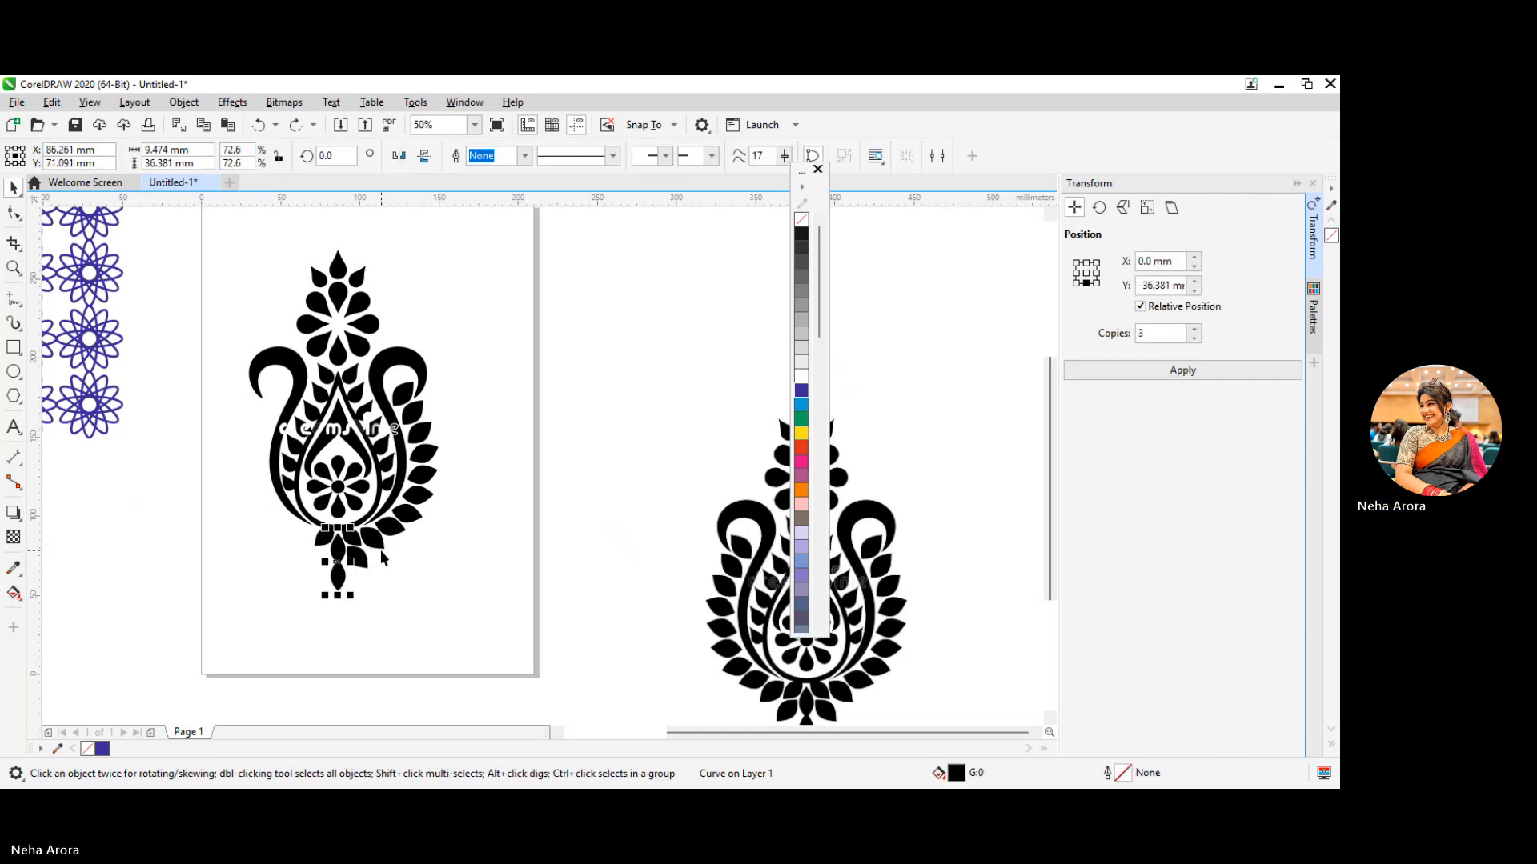
{"action": "left_click", "coordinate": [373, 579]}
Delete the outer leaves from the right of the bottom stem up along the traced motif's lower right side
{"action": "left_click", "coordinate": [360, 558]}
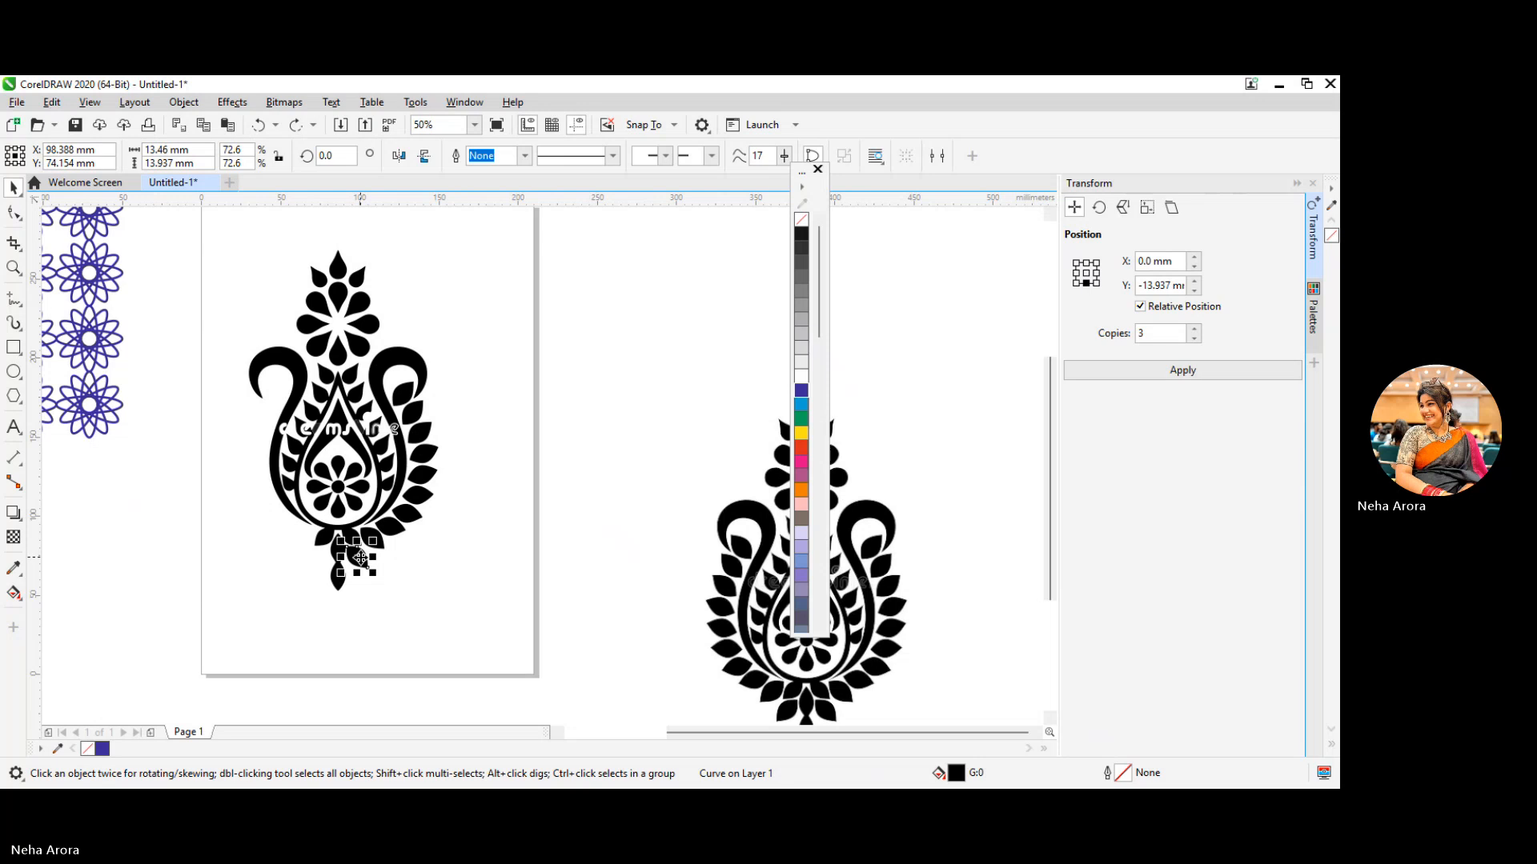
{"action": "key", "text": "Delete"}
{"action": "left_click", "coordinate": [374, 540]}
{"action": "key", "text": "Delete"}
{"action": "left_click", "coordinate": [396, 529]}
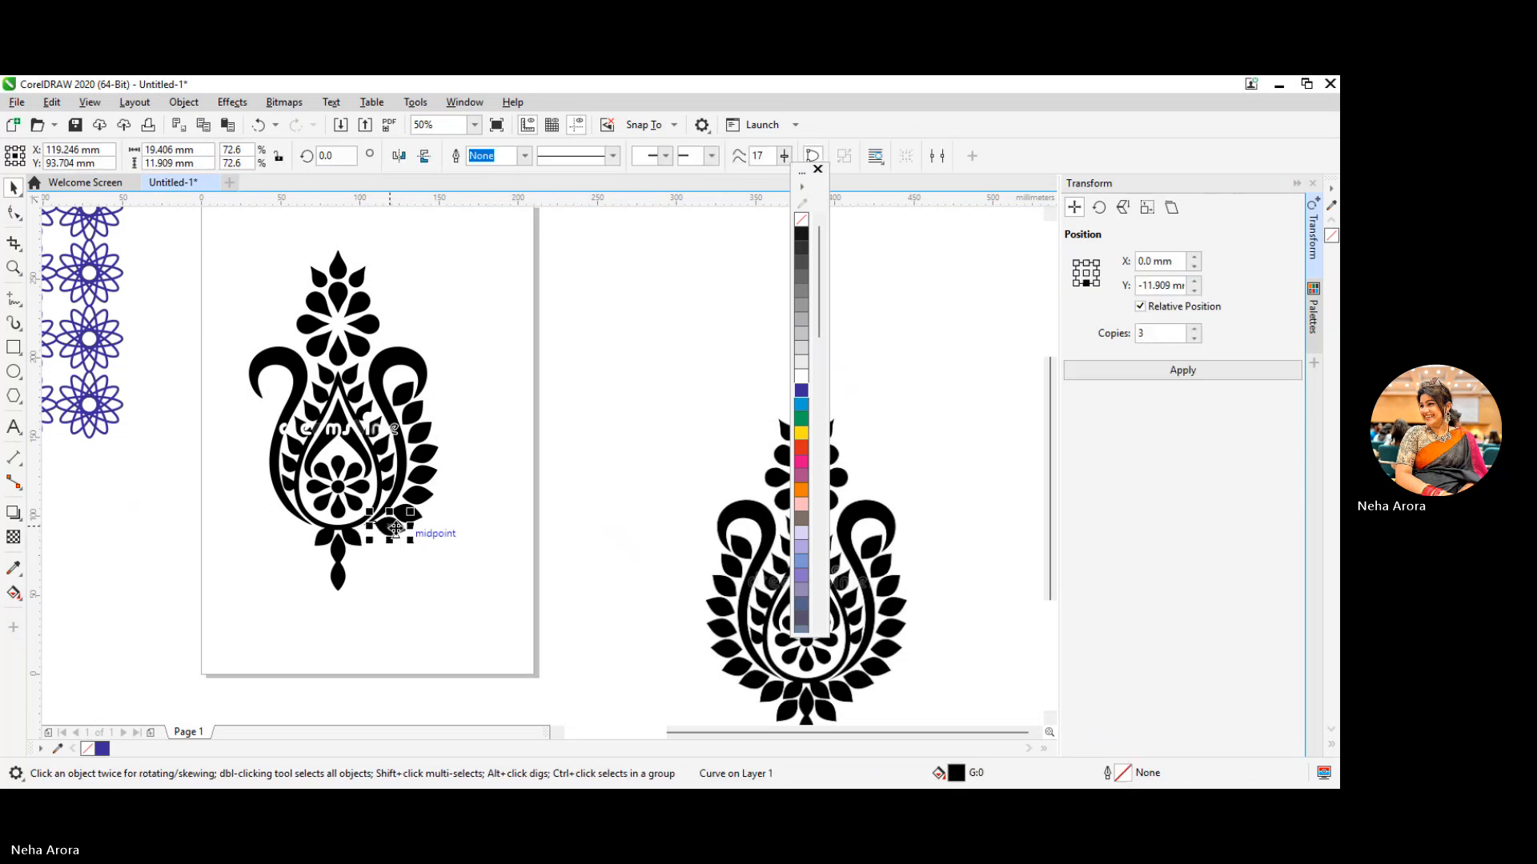
{"action": "key", "text": "Delete"}
{"action": "left_click", "coordinate": [419, 492]}
{"action": "key", "text": "Delete"}
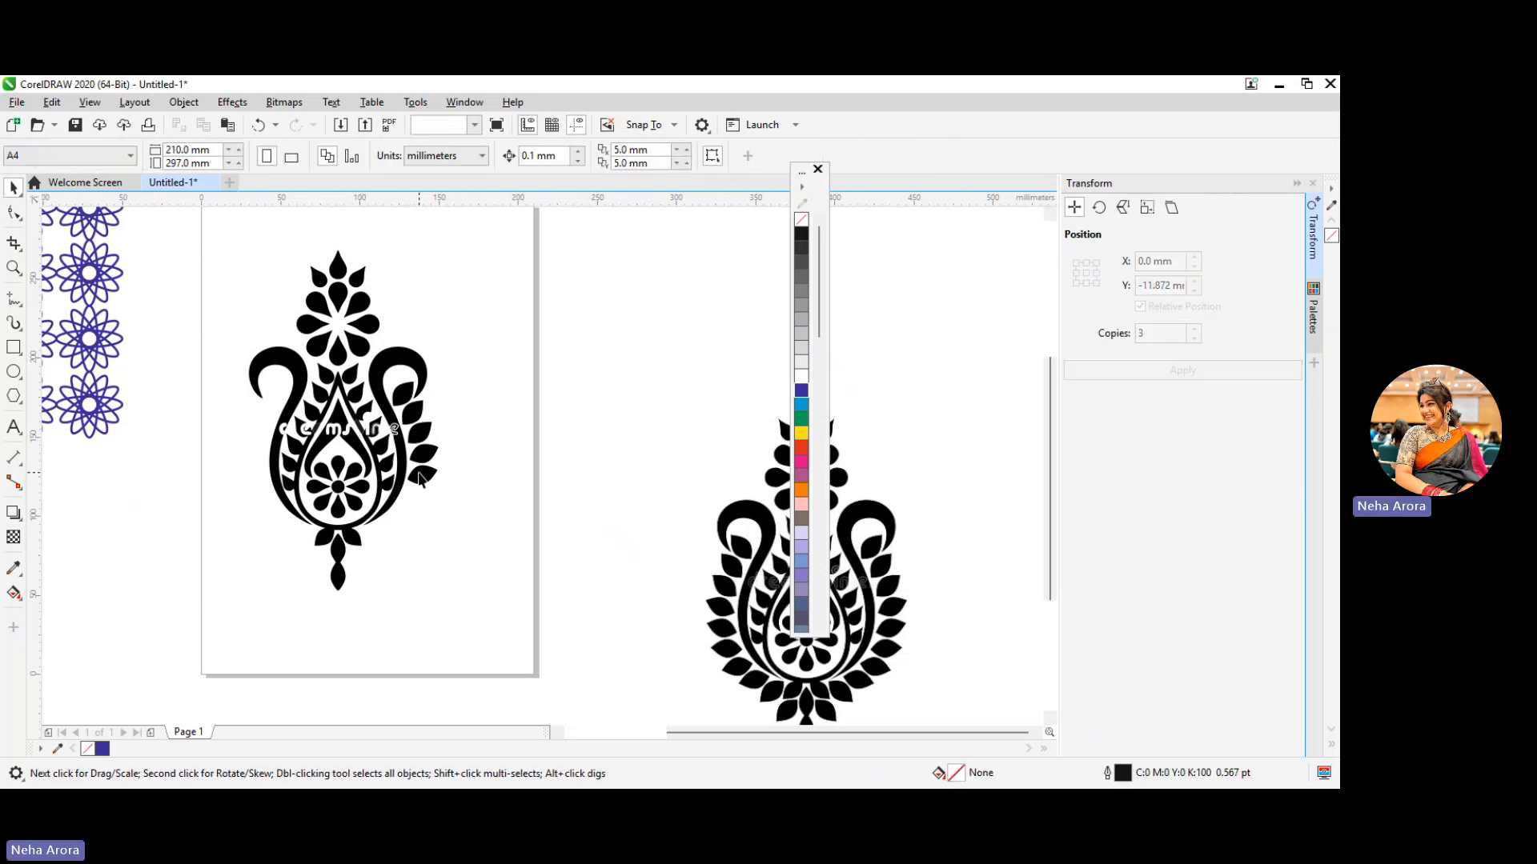
Delete the remaining outer leaves on the traced motif's right side and the leaf inside the right curl
{"action": "left_click", "coordinate": [420, 473]}
{"action": "key", "text": "Delete"}
{"action": "left_click", "coordinate": [420, 455]}
{"action": "key", "text": "Delete"}
{"action": "left_click", "coordinate": [416, 434]}
{"action": "key", "text": "Delete"}
{"action": "left_click", "coordinate": [406, 395]}
{"action": "key", "text": "Delete"}
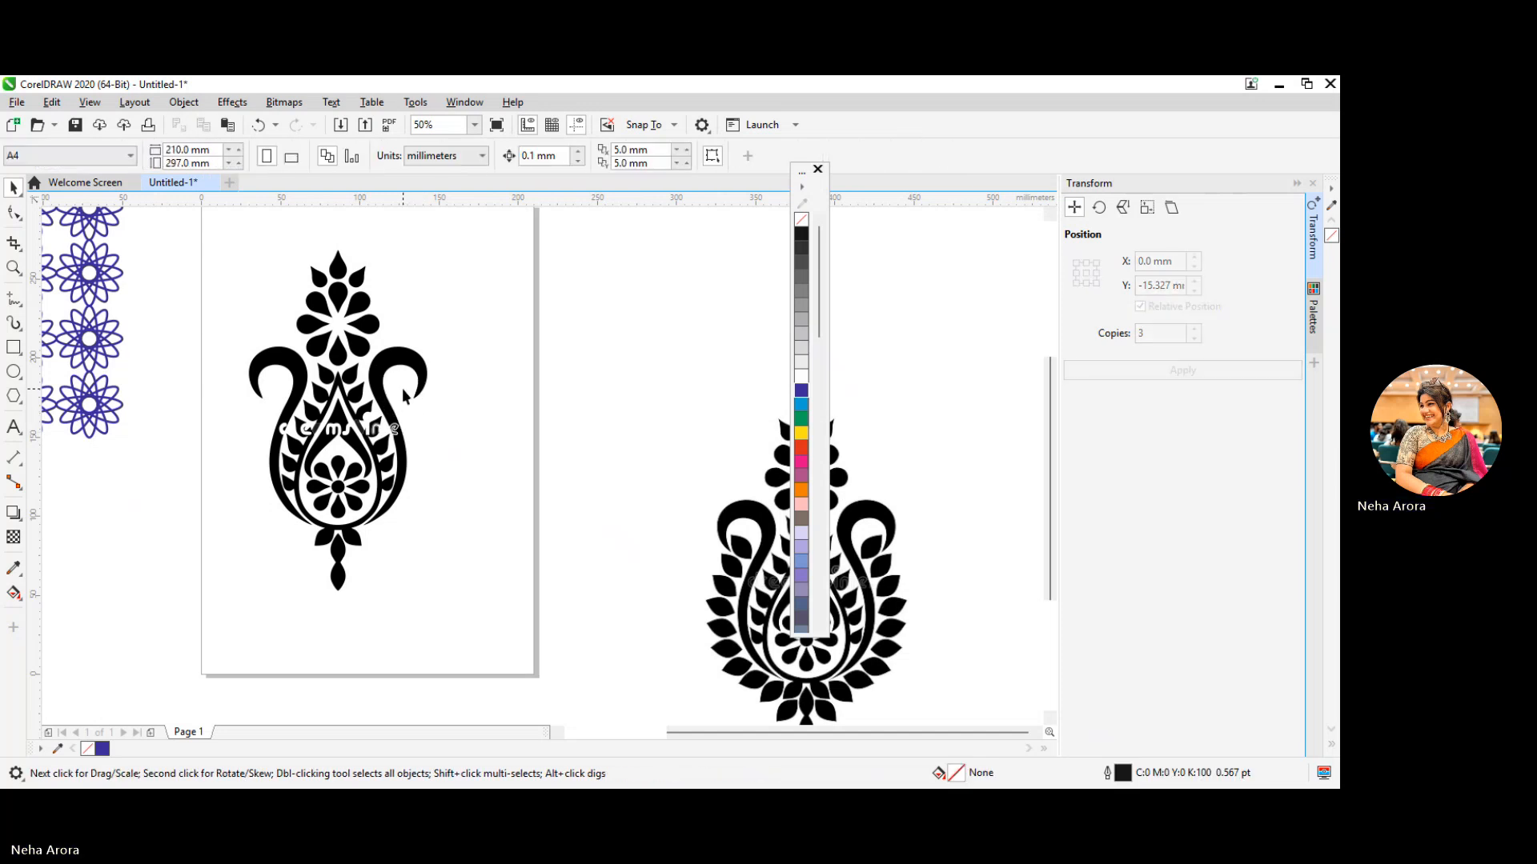
{"action": "key", "text": "alt+Tab"}
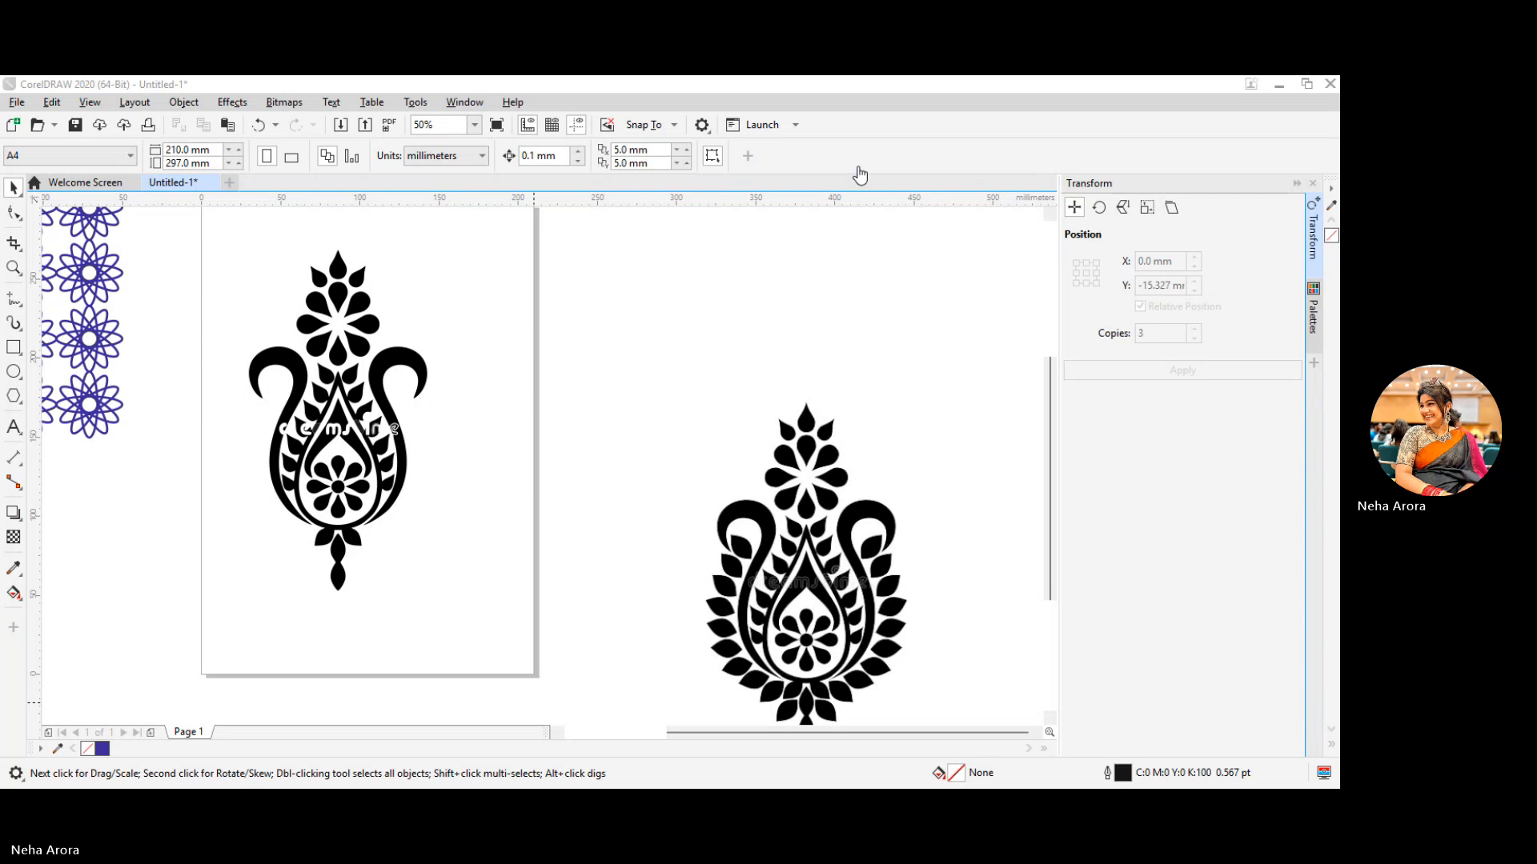
{"action": "left_click", "coordinate": [562, 331]}
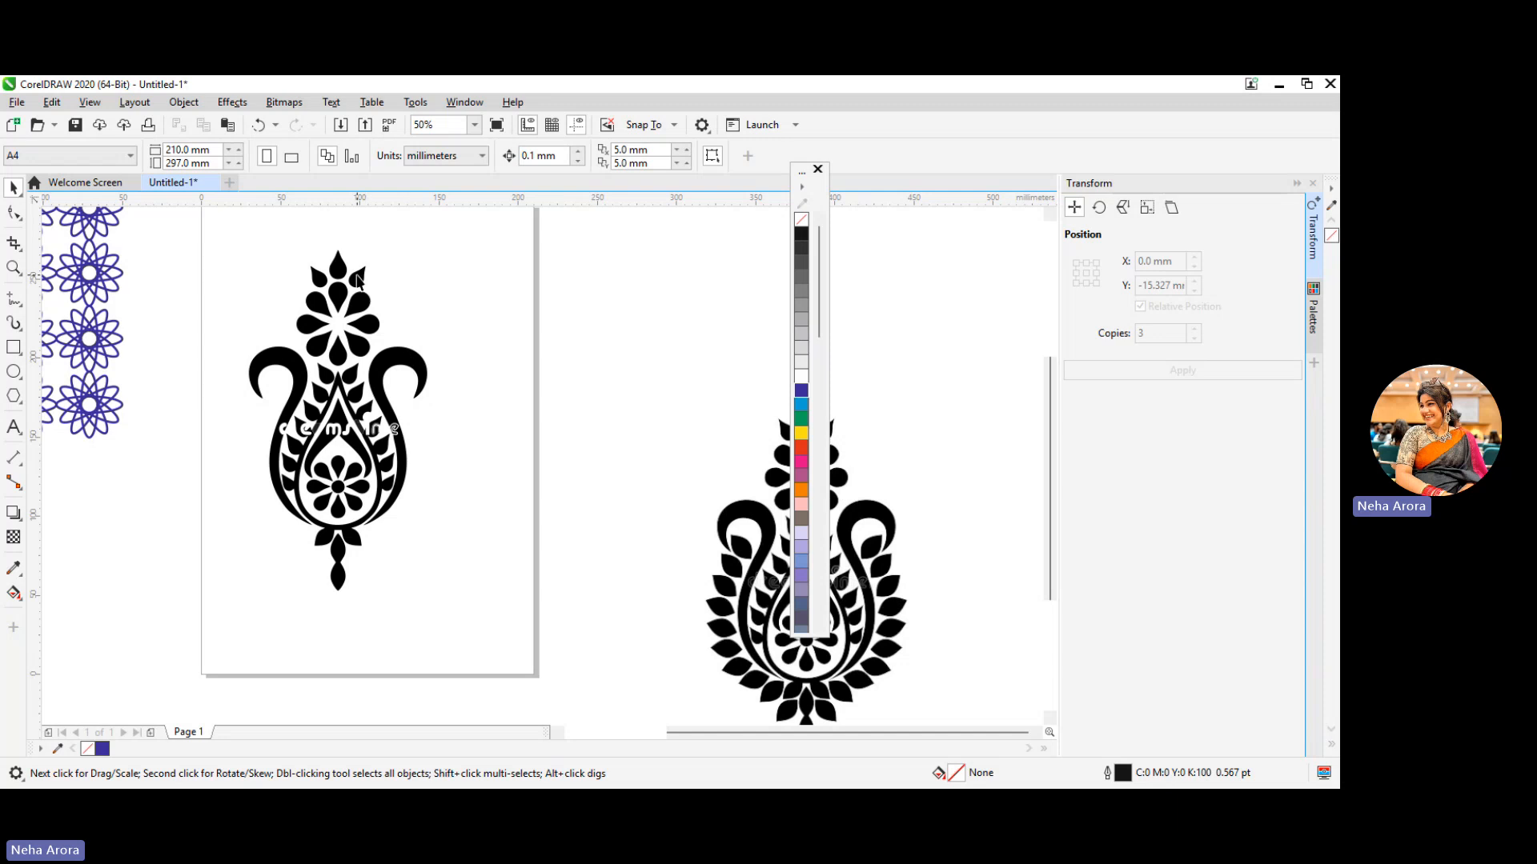
{"action": "left_click", "coordinate": [760, 801]}
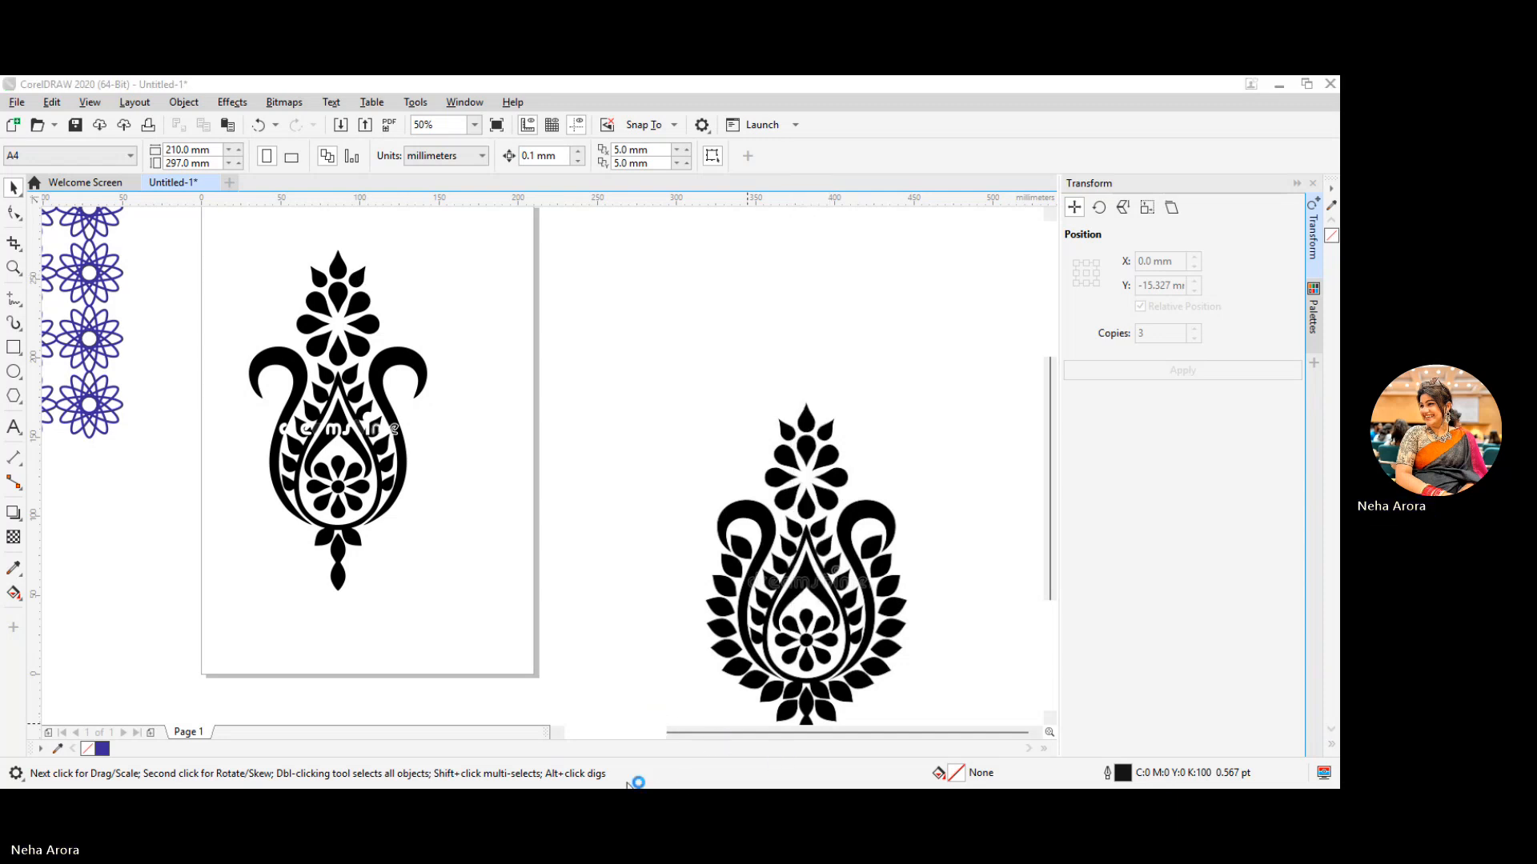
{"action": "left_click", "coordinate": [857, 699]}
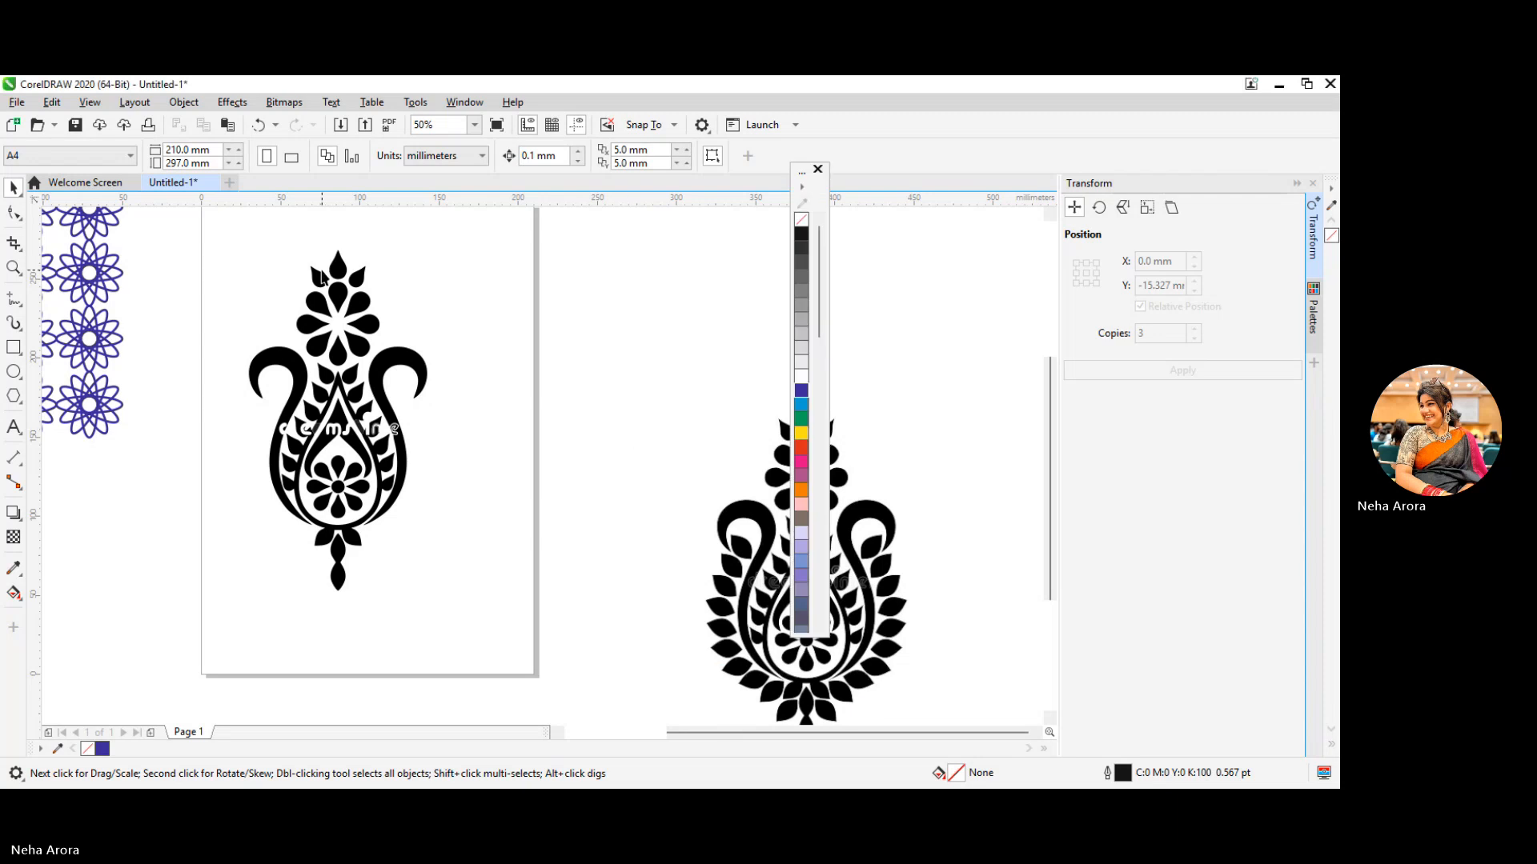
Delete the three pointed leaves crowning the flower at the top of the traced motif
{"action": "scroll", "coordinate": [364, 413], "scroll_direction": "up", "scroll_amount": 2}
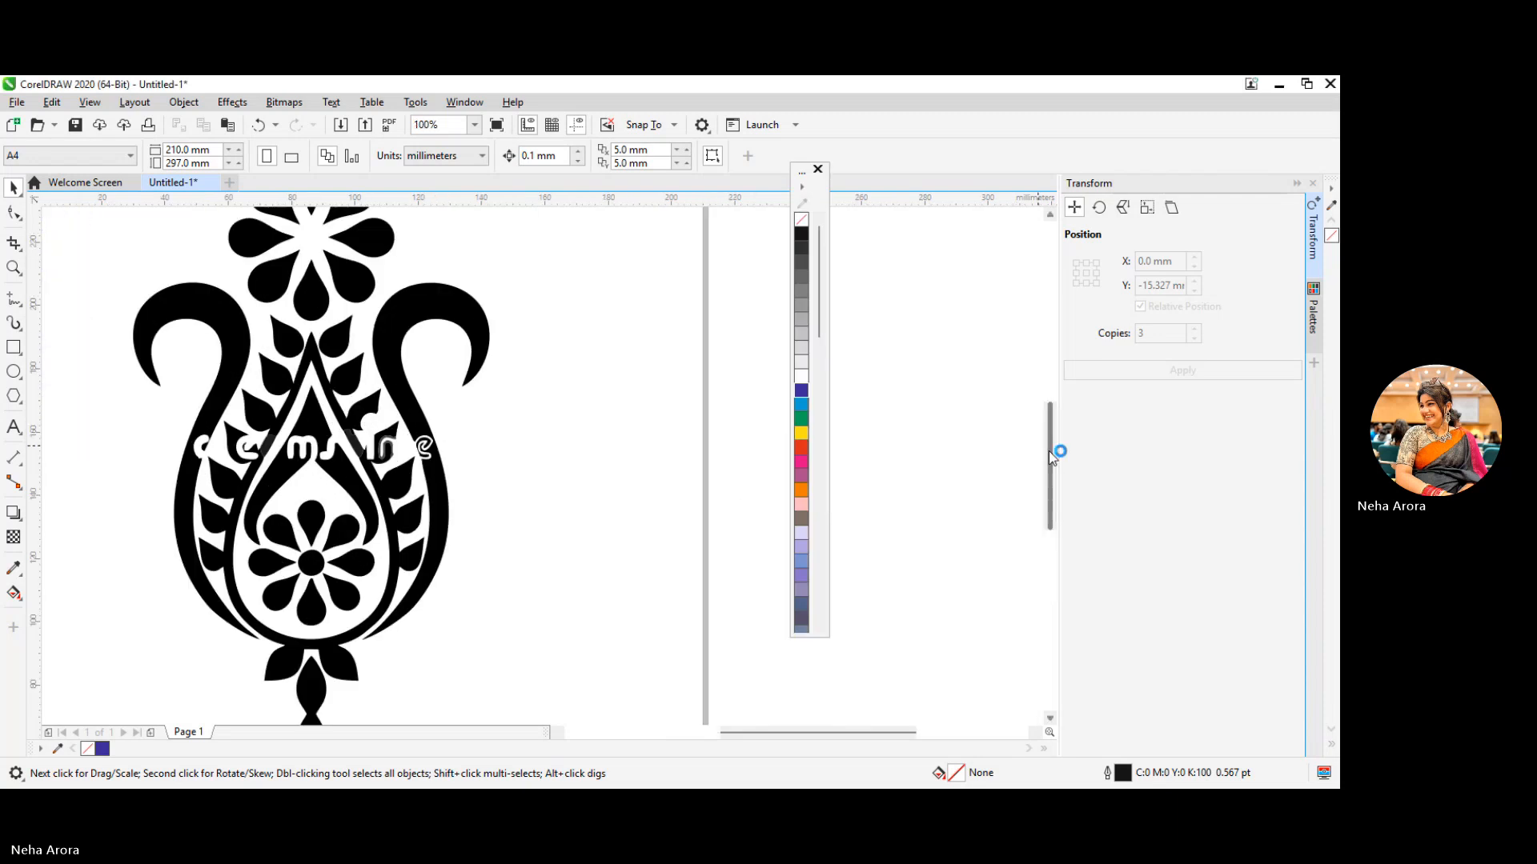
{"action": "left_click_drag", "start_coordinate": [1049, 453], "coordinate": [1048, 404]}
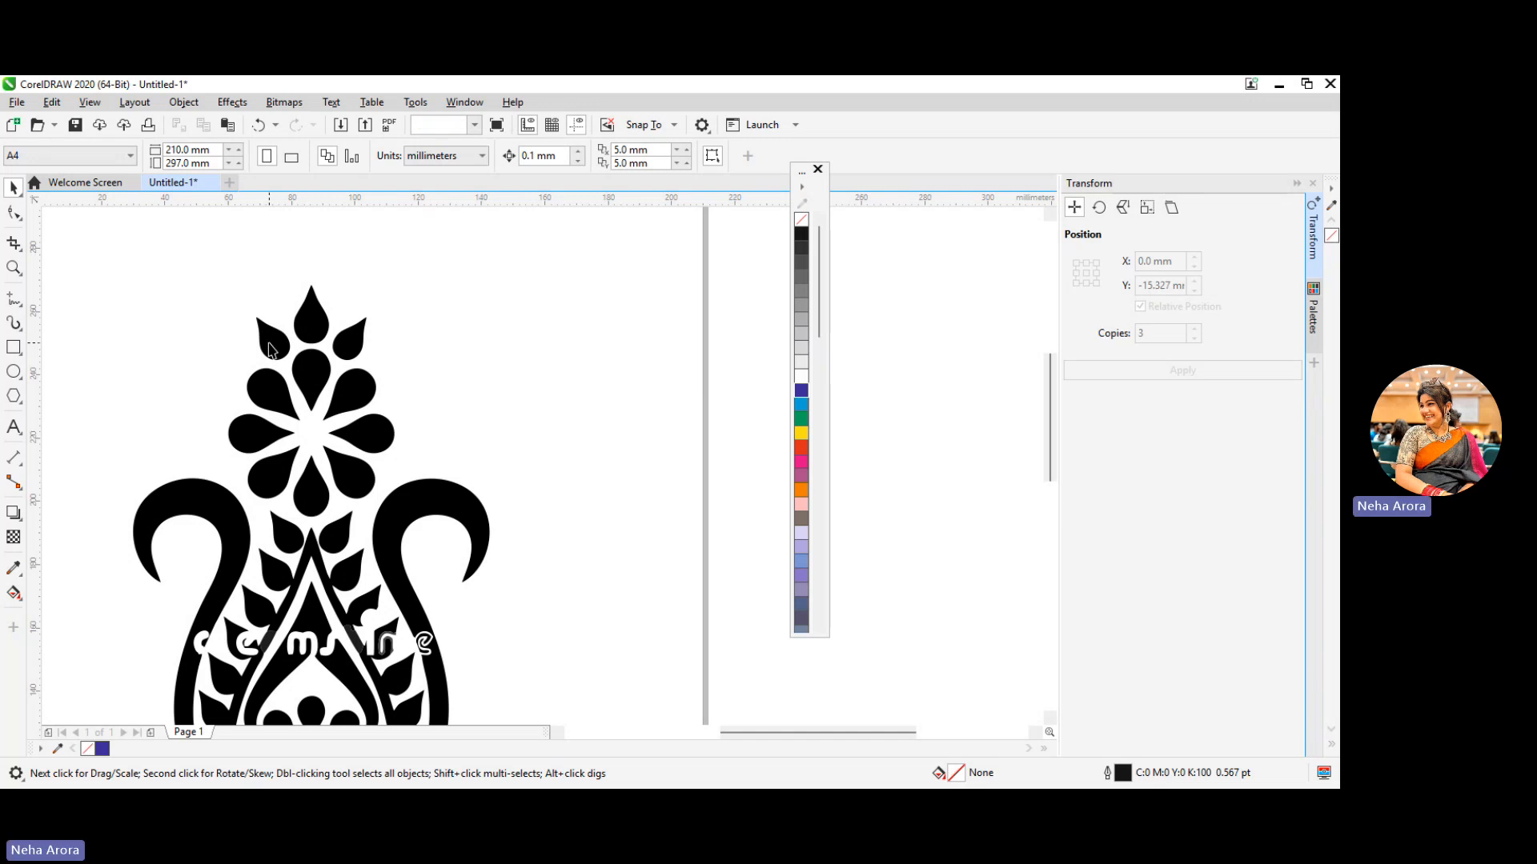
{"action": "left_click", "coordinate": [269, 344]}
{"action": "key", "text": "Delete"}
{"action": "left_click", "coordinate": [311, 323]}
{"action": "key", "text": "Delete"}
{"action": "left_click", "coordinate": [349, 345]}
{"action": "key", "text": "Delete"}
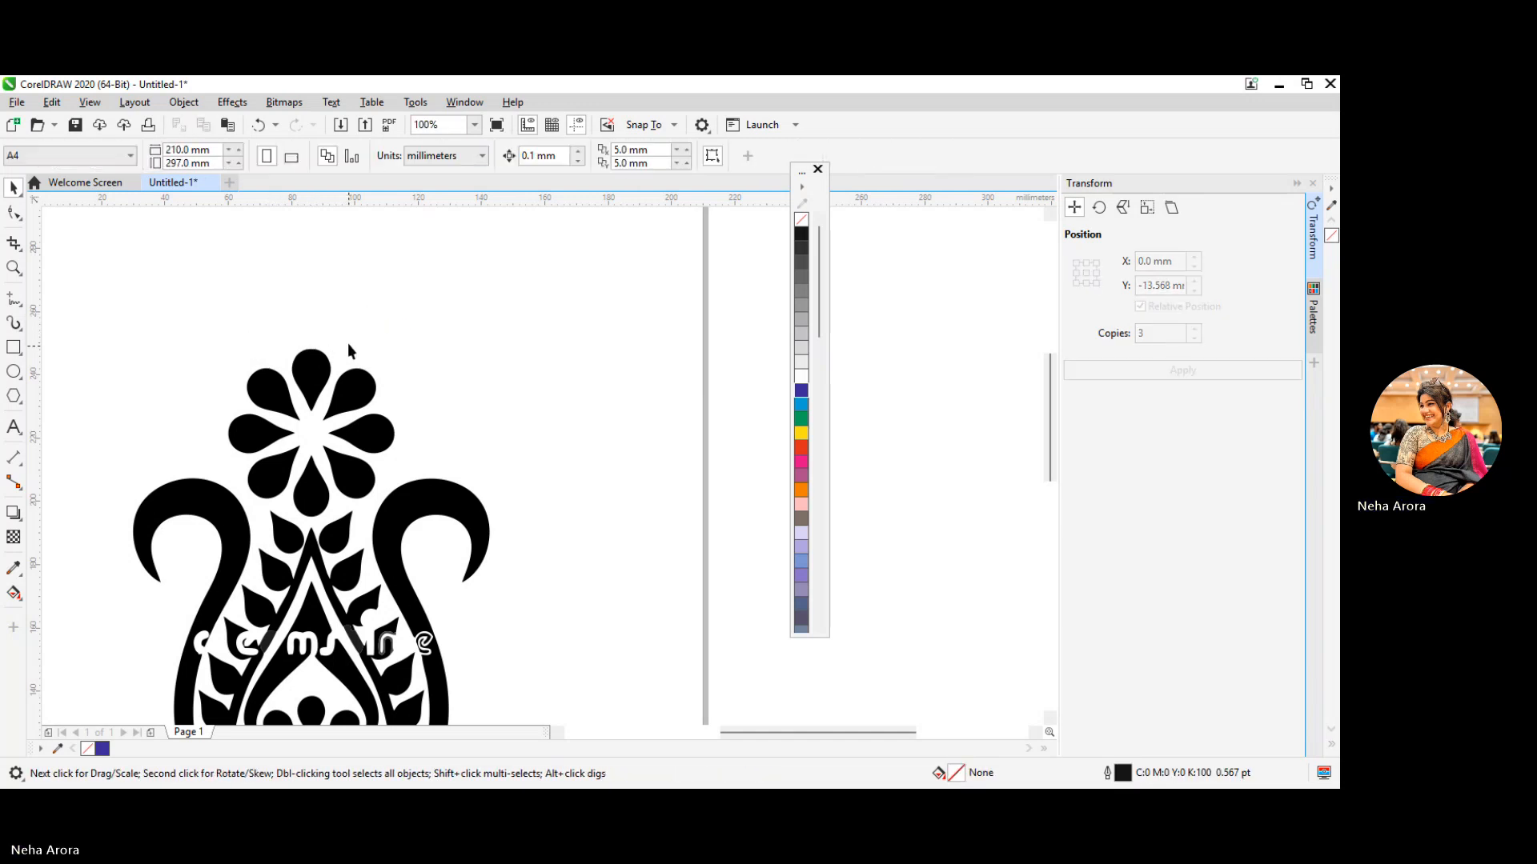
Delete the upper and side petals of the flower at the top of the traced motif
{"action": "scroll", "coordinate": [313, 385], "scroll_direction": "down", "scroll_amount": 2}
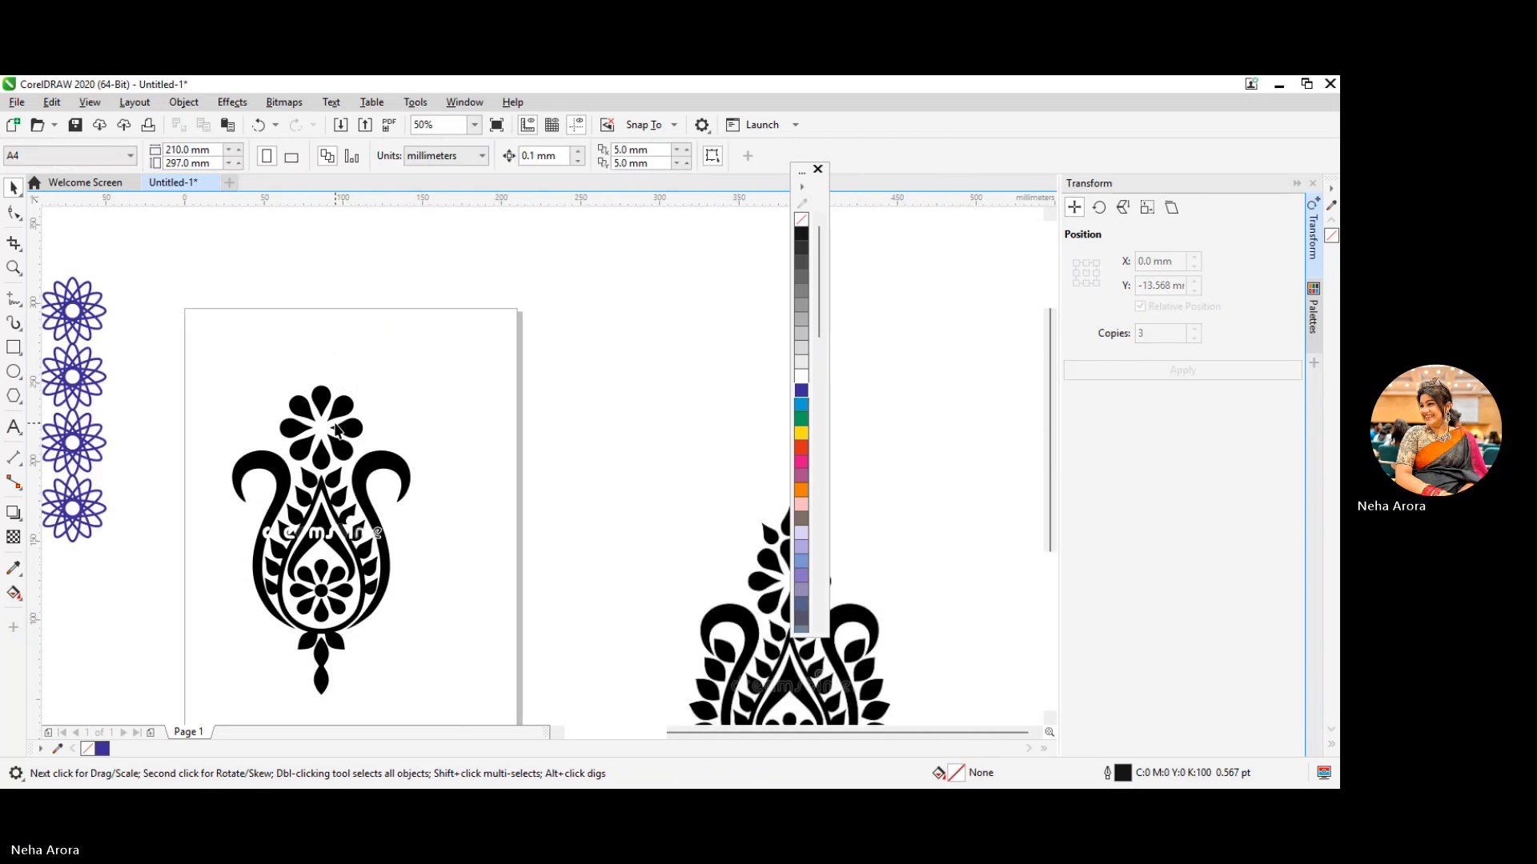
{"action": "left_click_drag", "start_coordinate": [387, 389], "coordinate": [286, 454]}
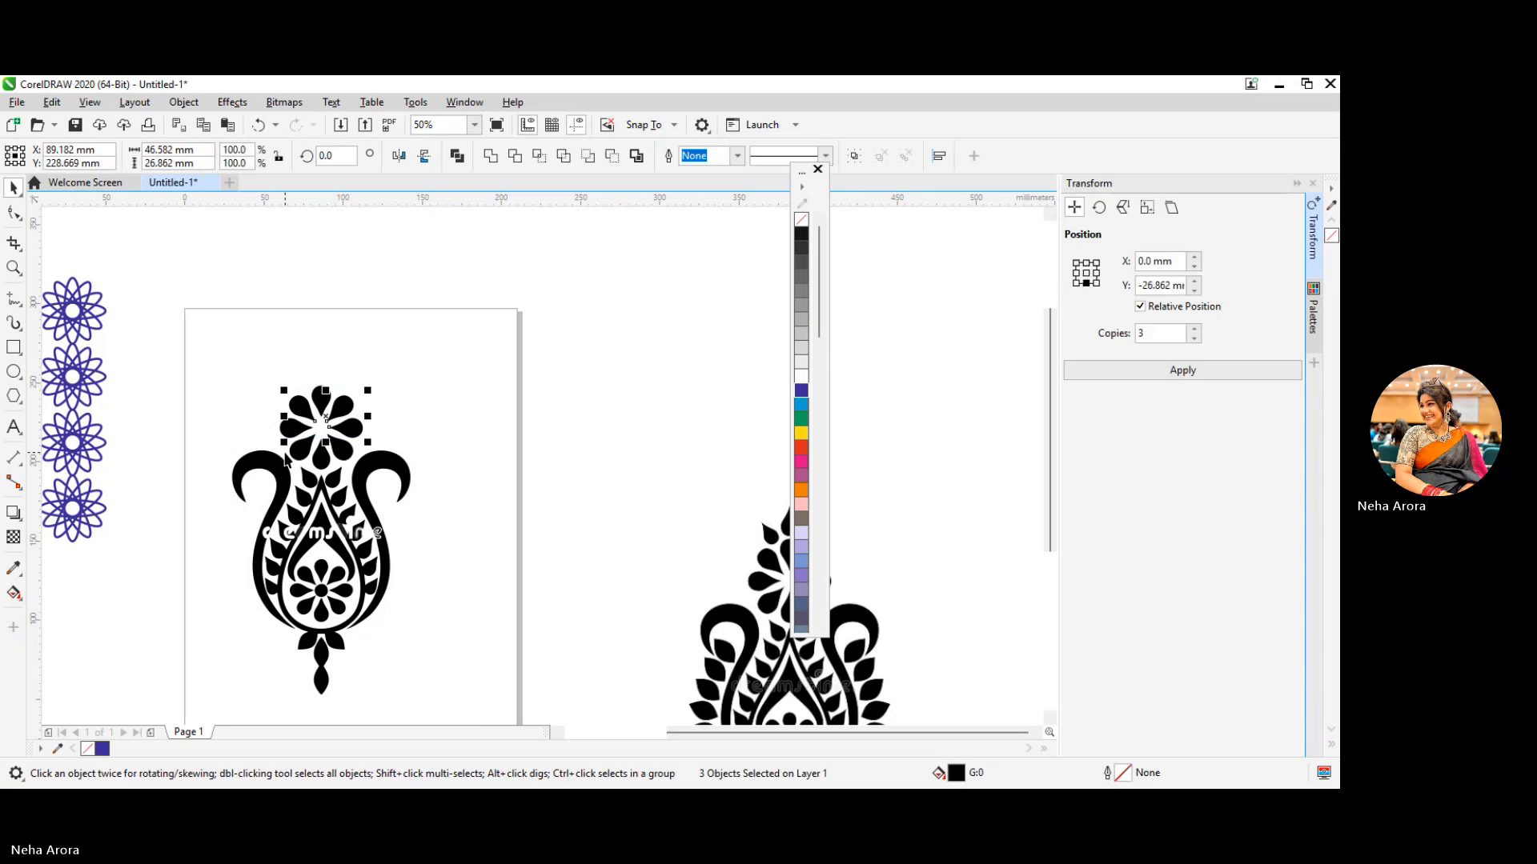
{"action": "key", "text": "Delete"}
{"action": "left_click", "coordinate": [321, 395]}
{"action": "key", "text": "Delete"}
{"action": "left_click", "coordinate": [301, 430]}
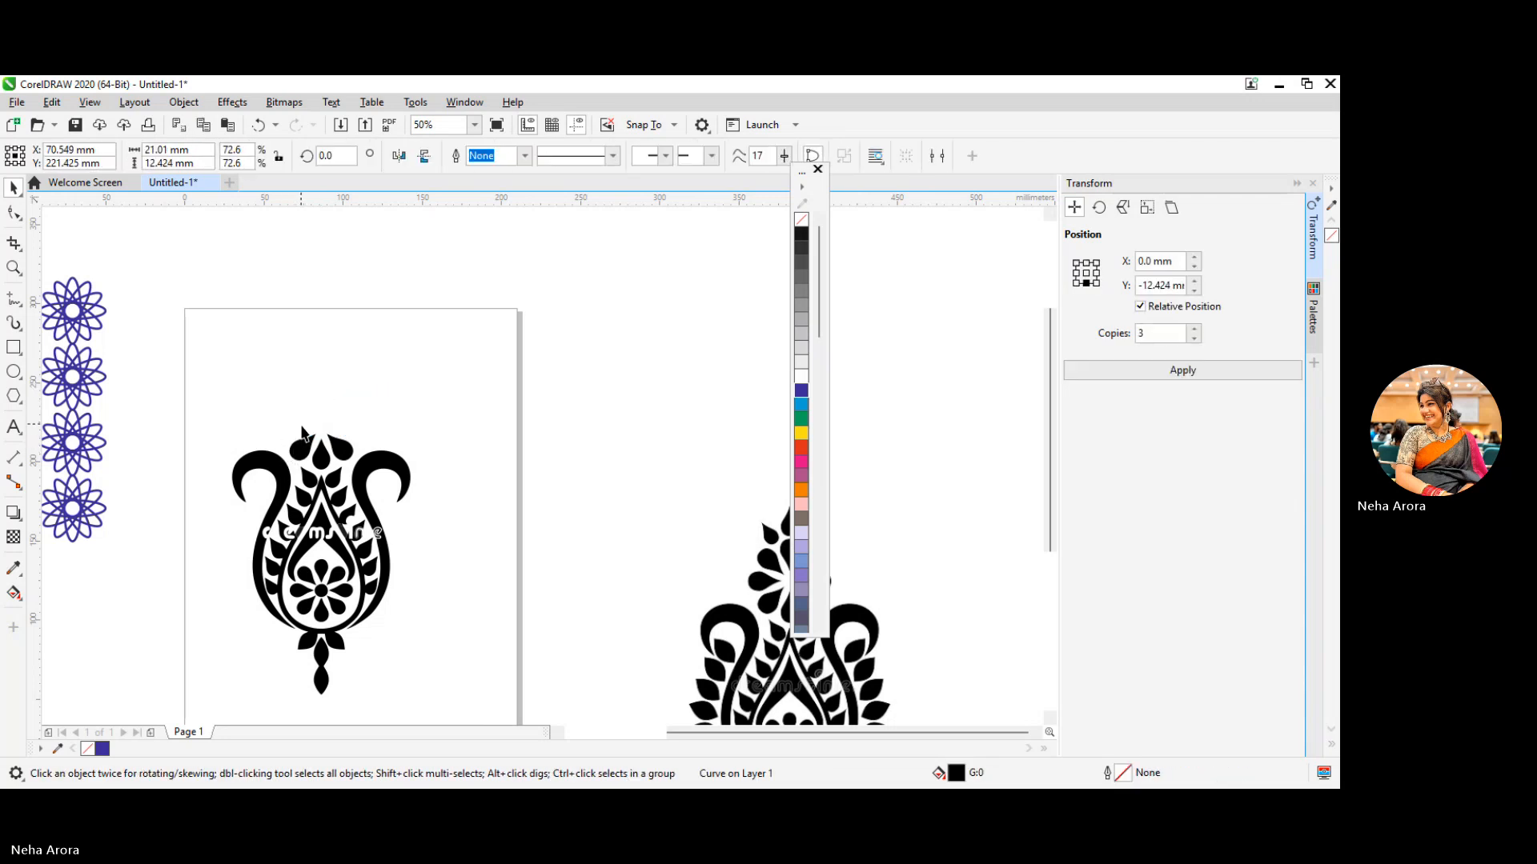
{"action": "key", "text": "Delete"}
Delete the three lower petals of the top flower and the stem hanging from the traced motif's base
{"action": "left_click", "coordinate": [302, 450]}
{"action": "key", "text": "Delete"}
{"action": "left_click", "coordinate": [320, 456]}
{"action": "key", "text": "Delete"}
{"action": "left_click", "coordinate": [341, 449]}
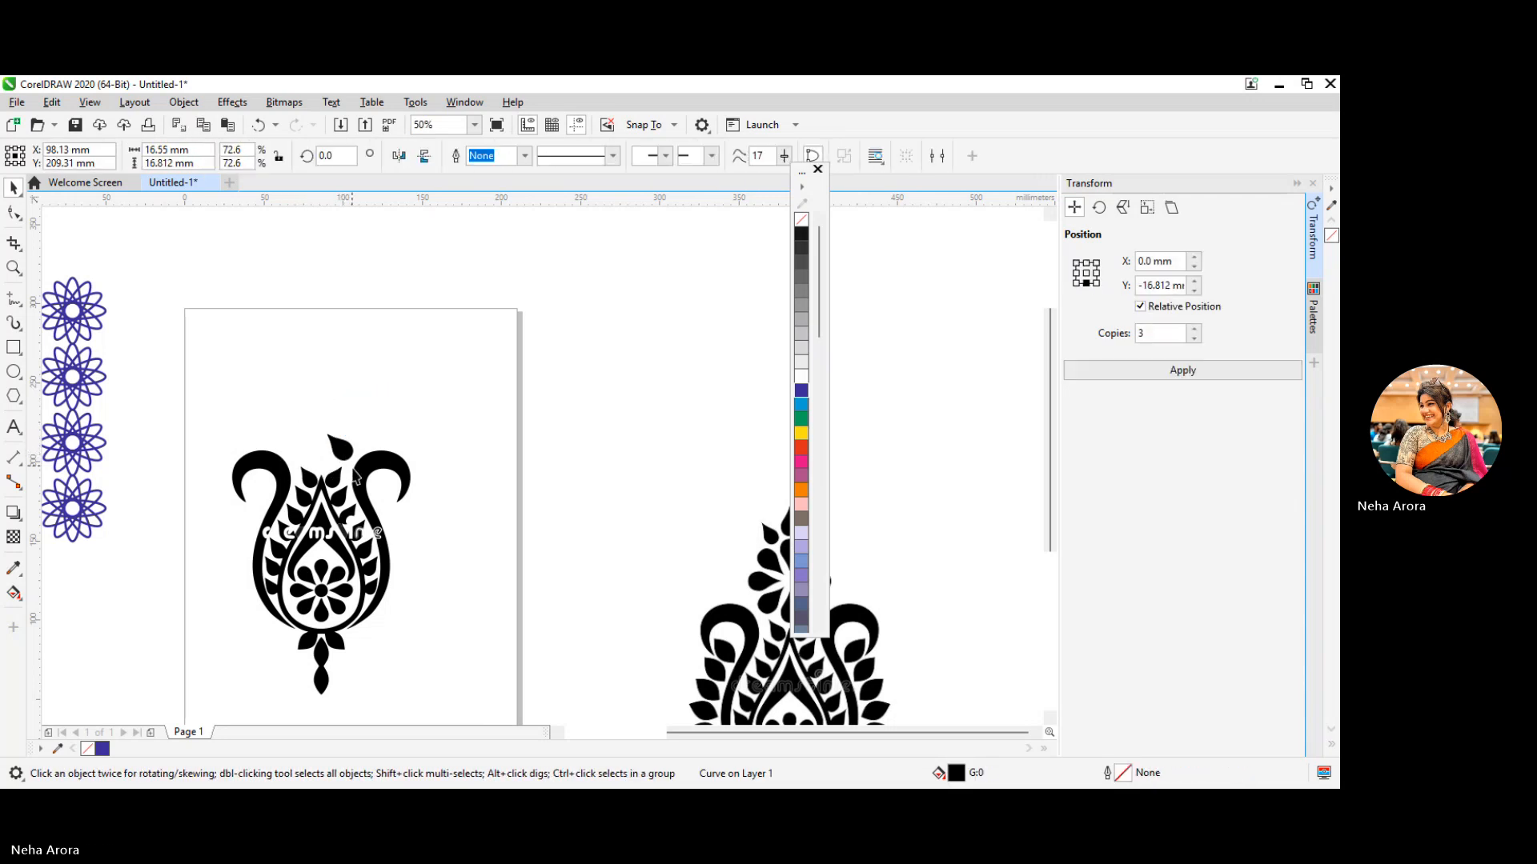
{"action": "key", "text": "Delete"}
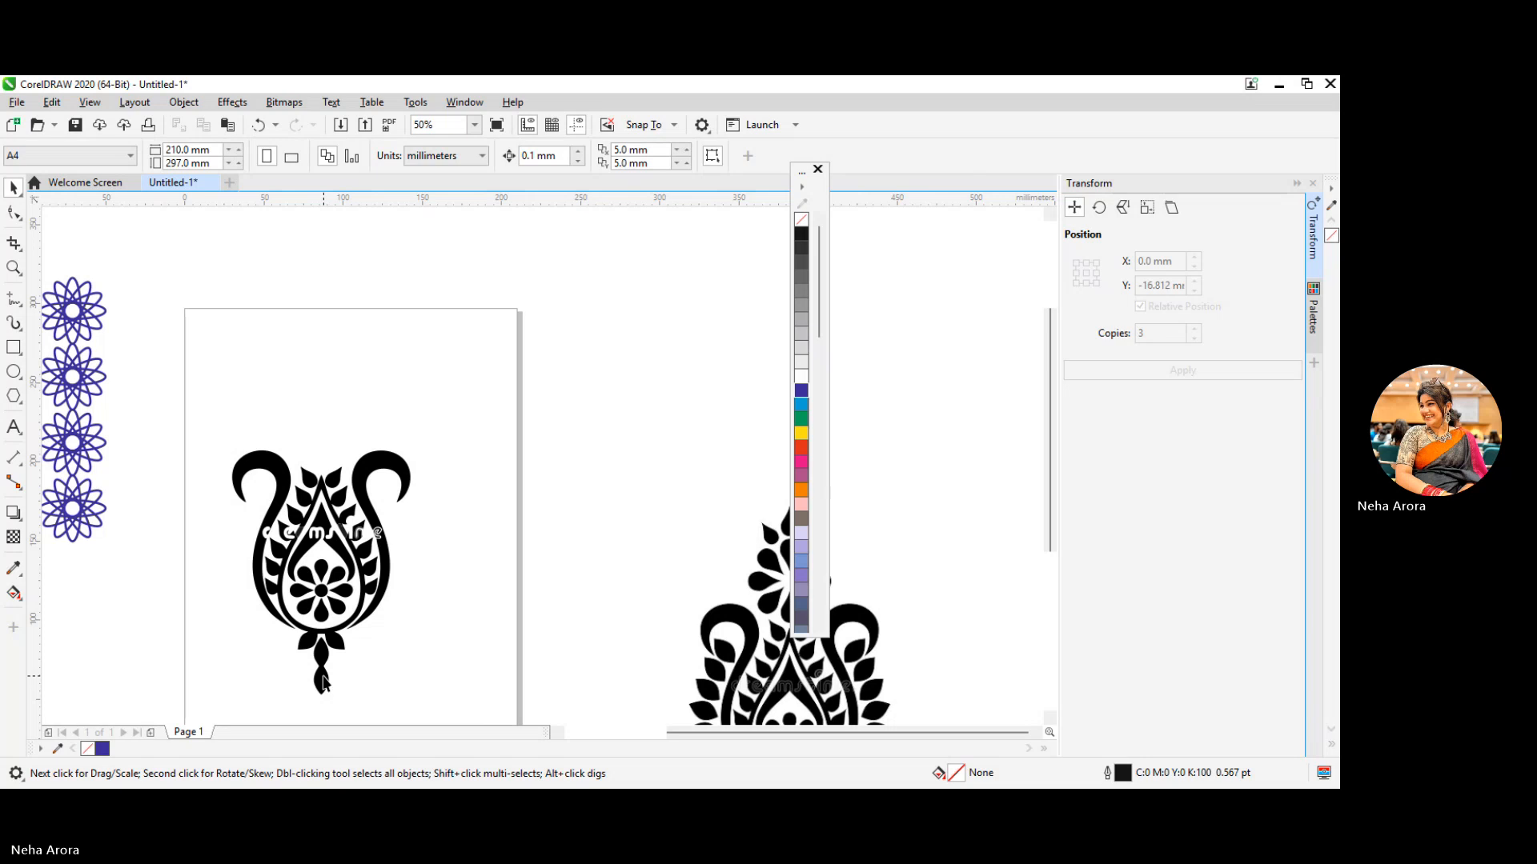
{"action": "left_click", "coordinate": [323, 680]}
{"action": "key", "text": "Delete"}
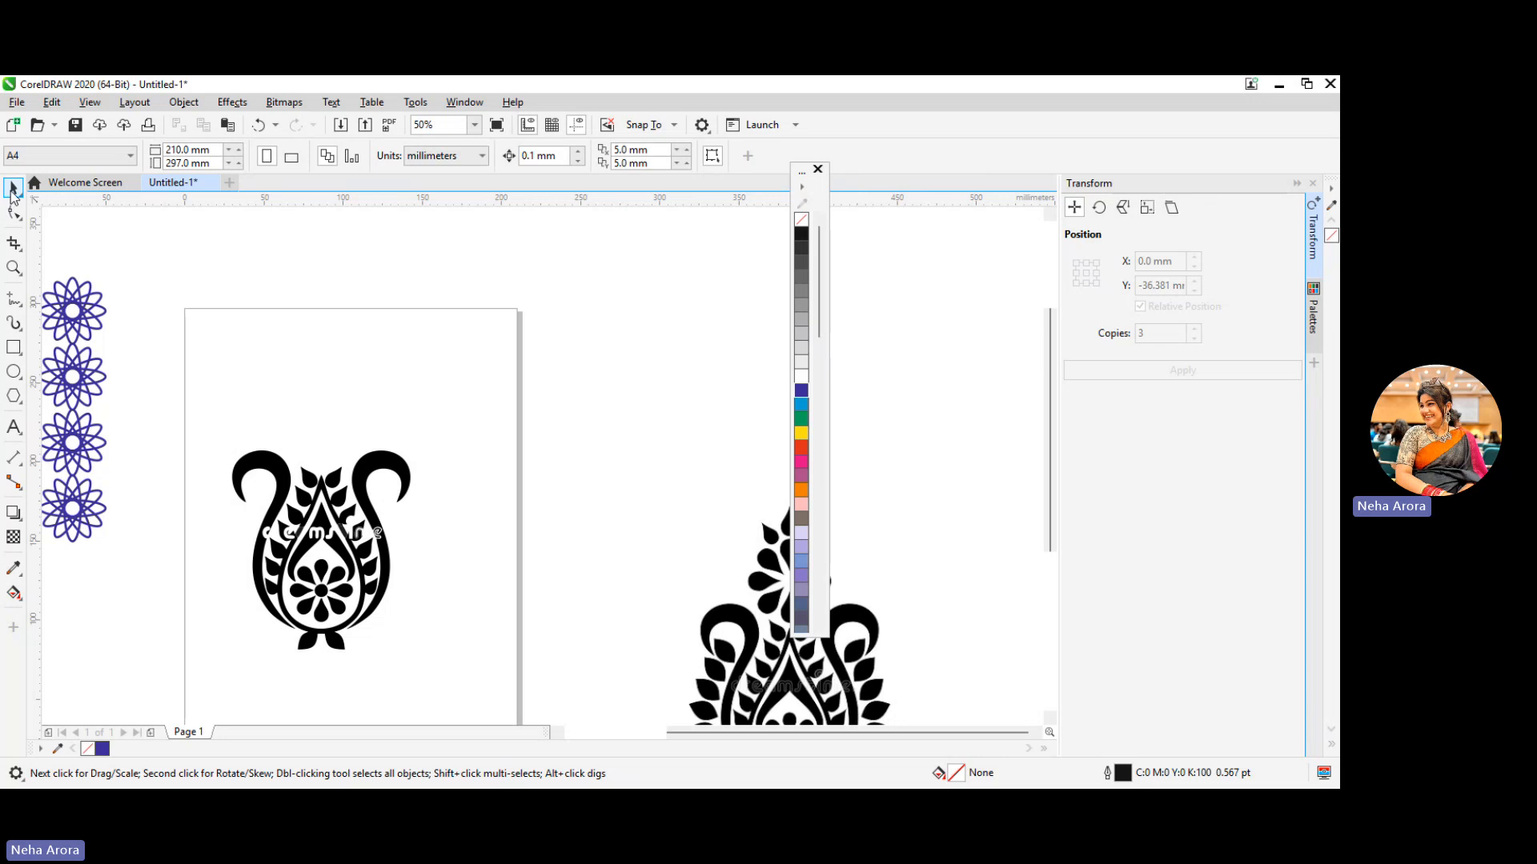
Group all remaining pieces of the traced motif and move the group to the upper left corner of the page
{"action": "left_click_drag", "start_coordinate": [462, 448], "coordinate": [187, 678]}
{"action": "right_click", "coordinate": [253, 613]}
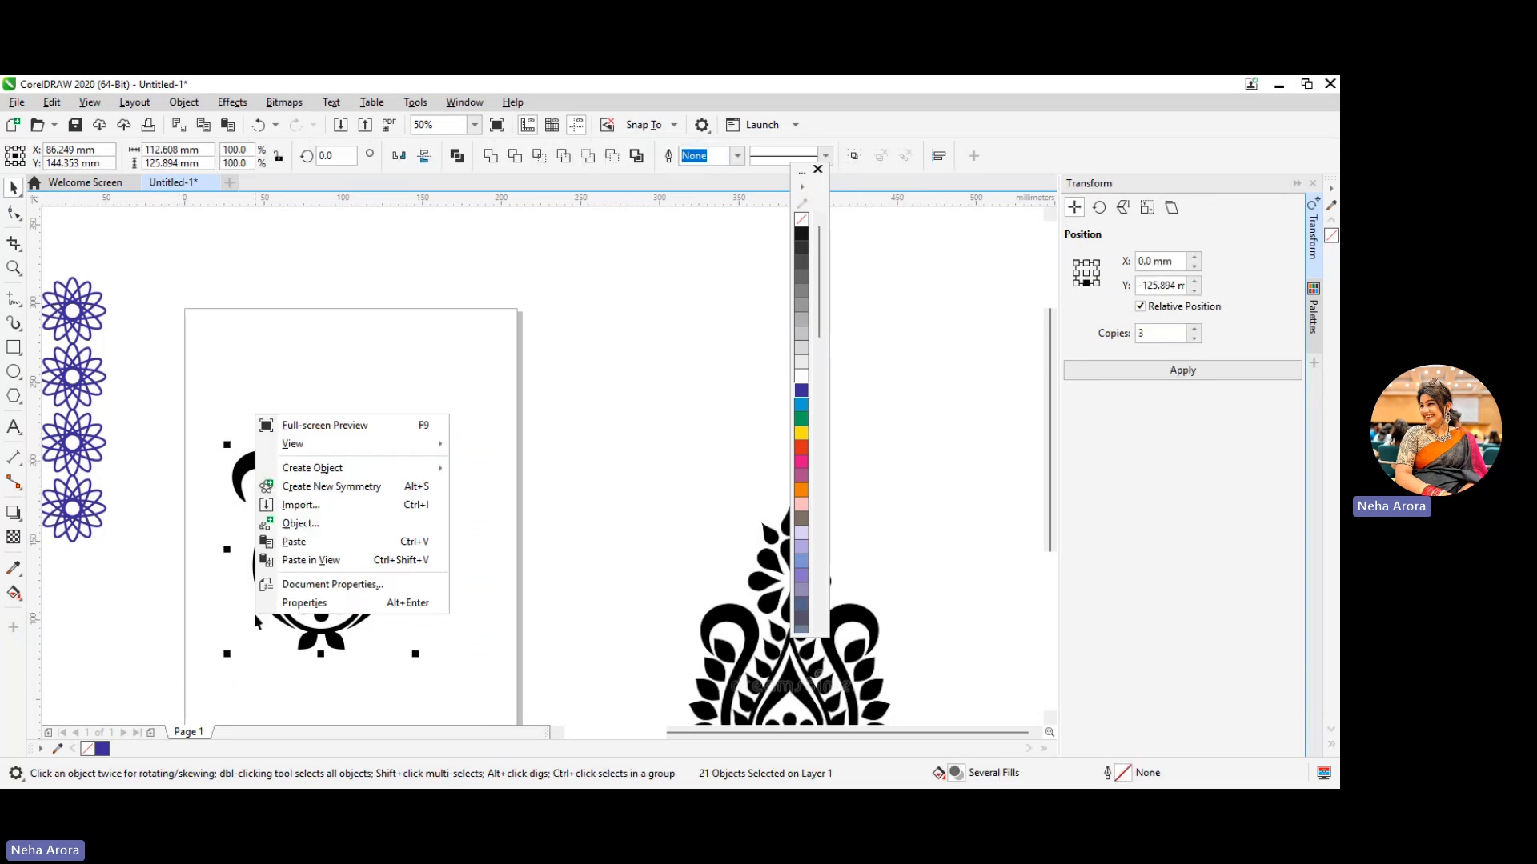
{"action": "left_click", "coordinate": [360, 652]}
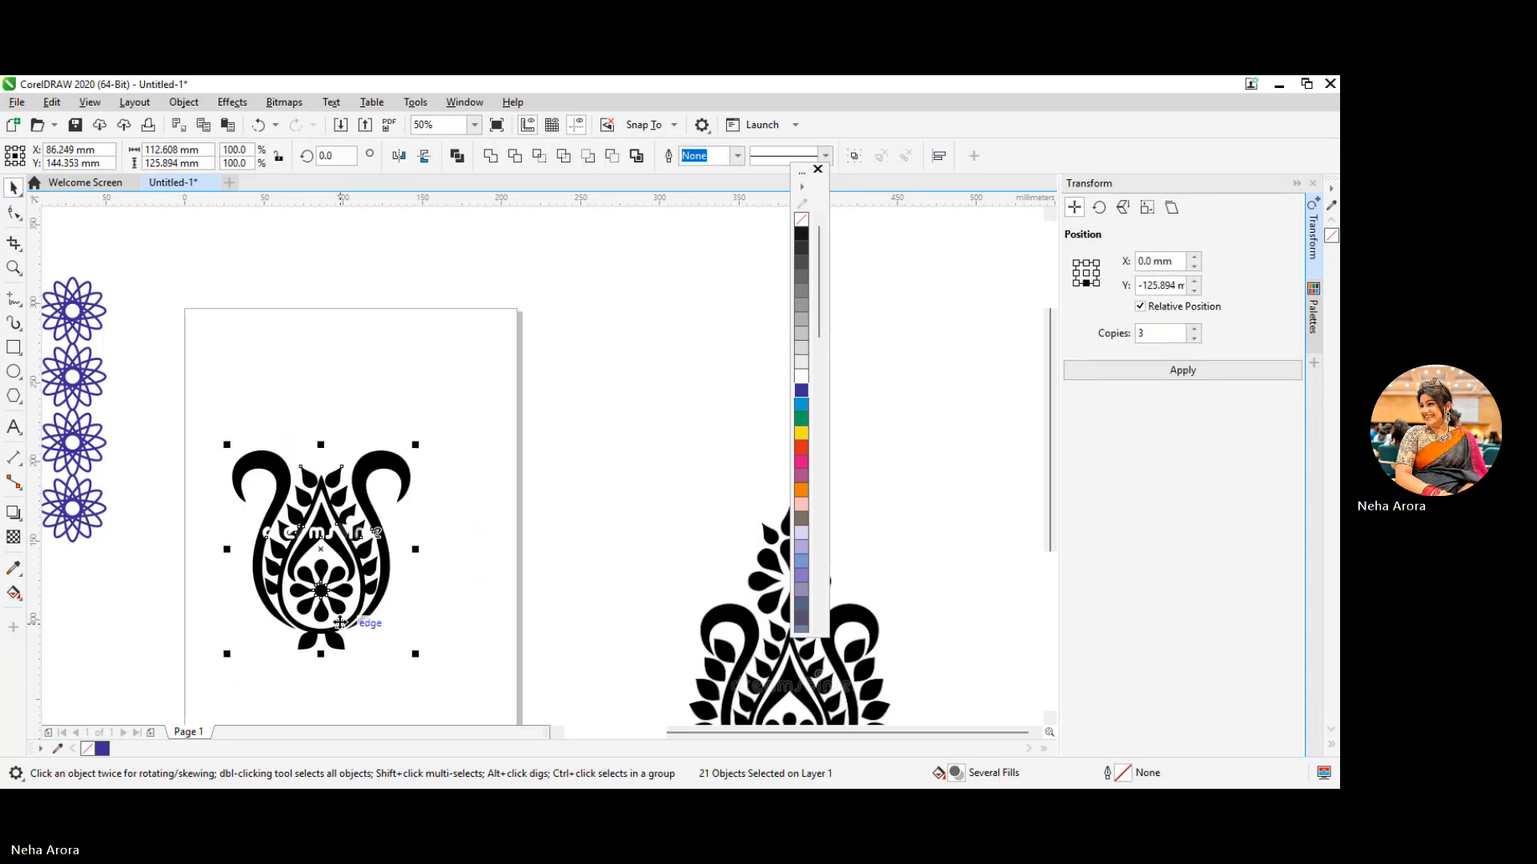
{"action": "right_click", "coordinate": [343, 617]}
{"action": "left_click", "coordinate": [411, 222]}
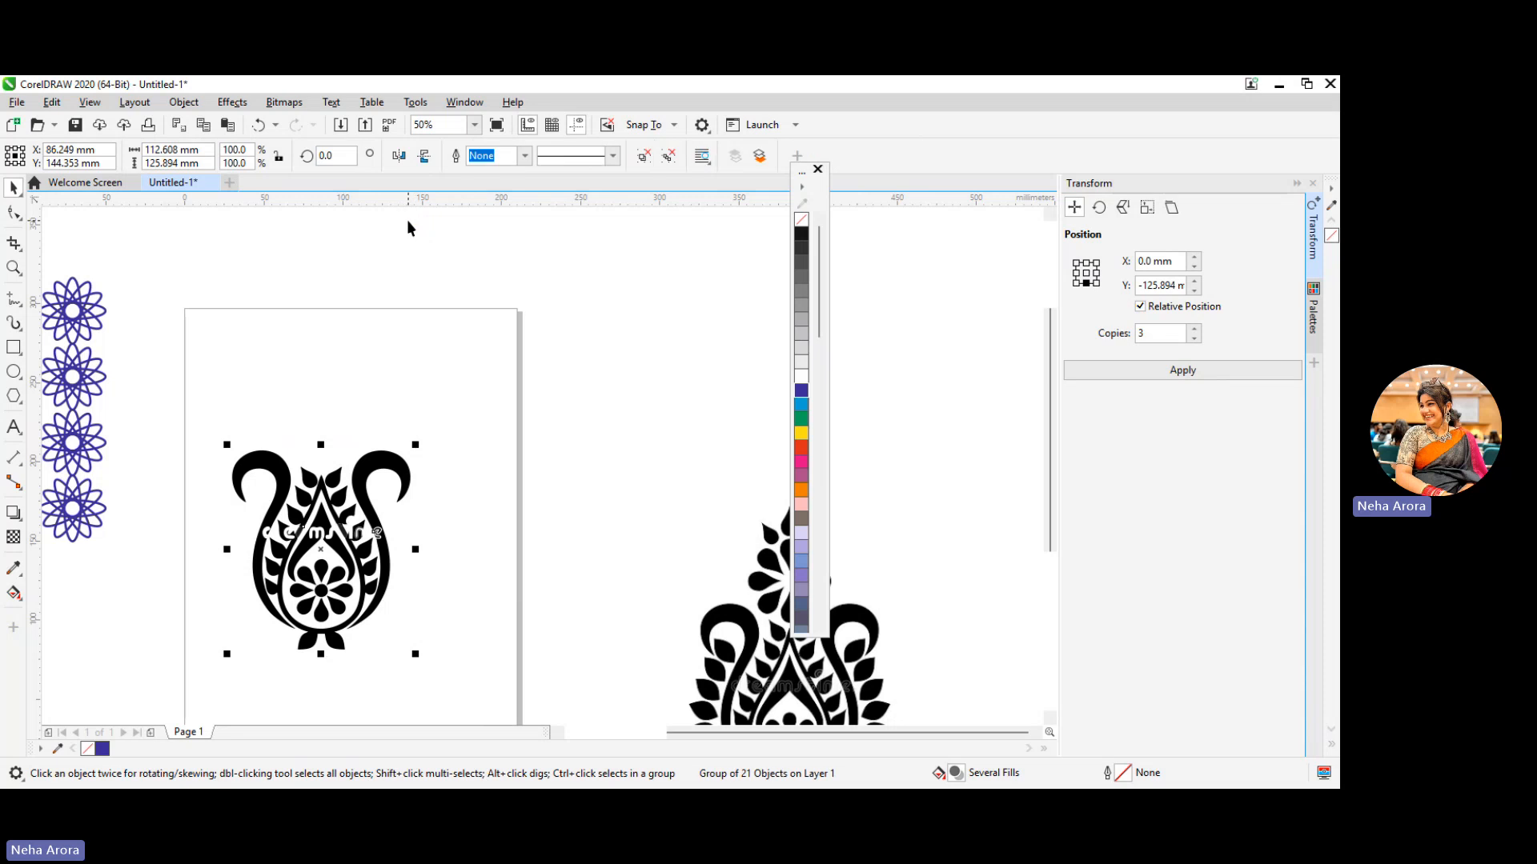
{"action": "left_click_drag", "start_coordinate": [207, 491], "coordinate": [157, 358]}
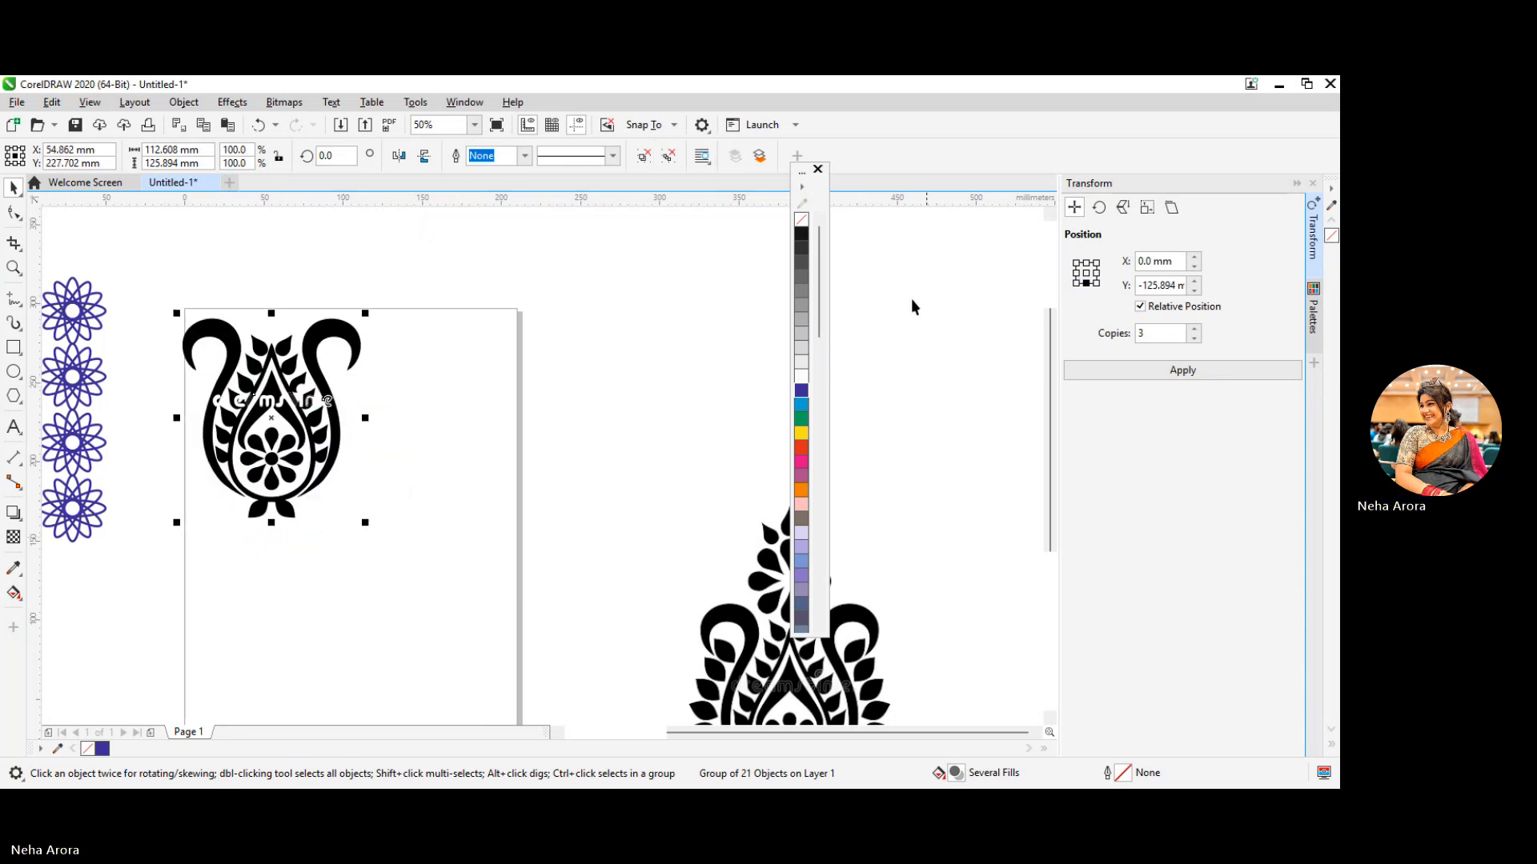
{"action": "left_click", "coordinate": [1109, 213]}
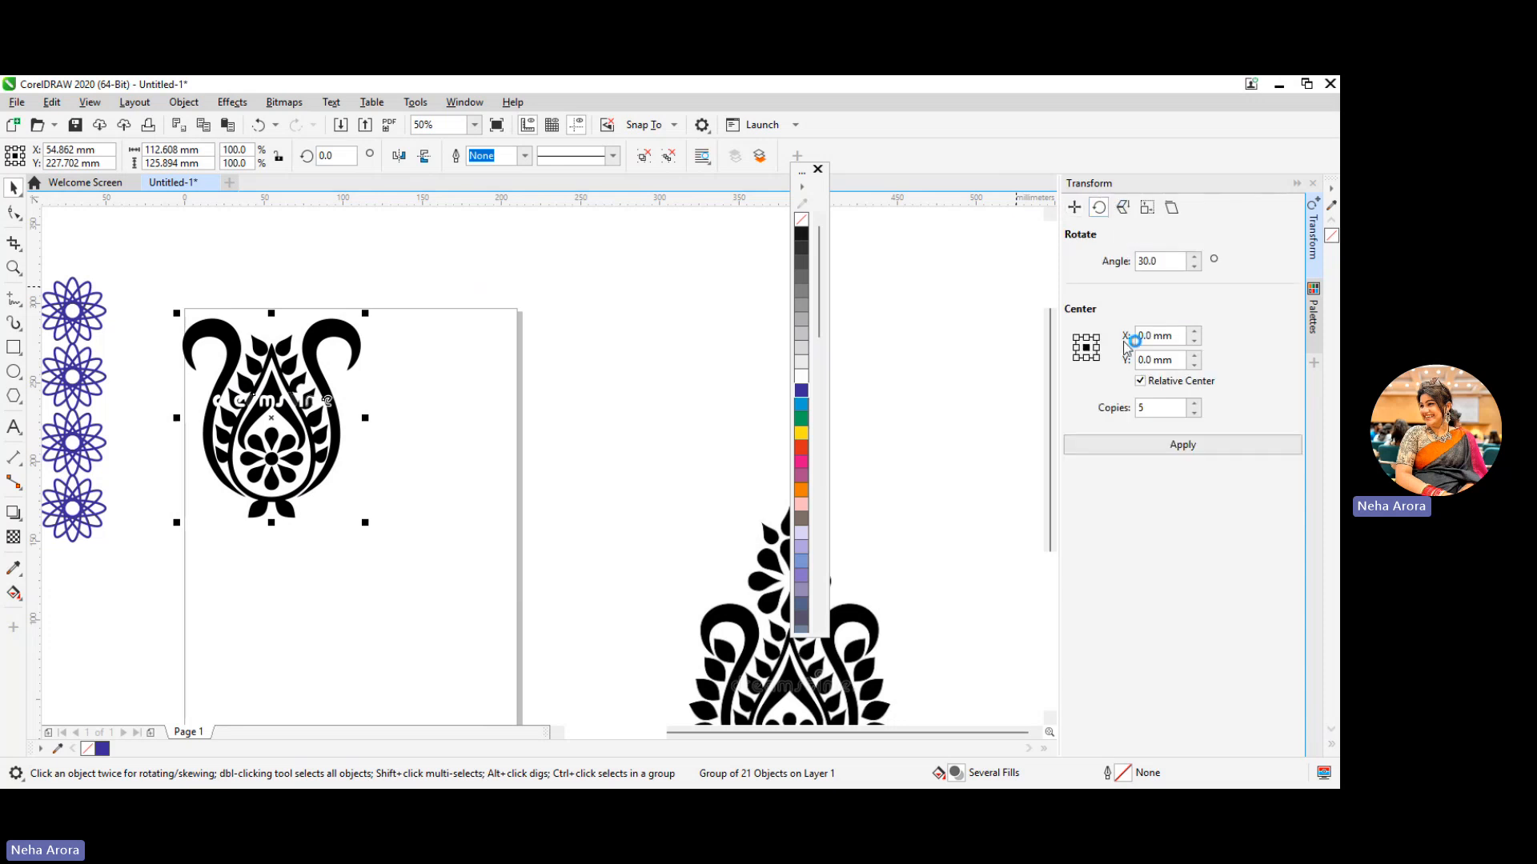
{"action": "left_click", "coordinate": [1098, 350]}
{"action": "left_click", "coordinate": [1162, 270]}
{"action": "left_click", "coordinate": [1075, 207]}
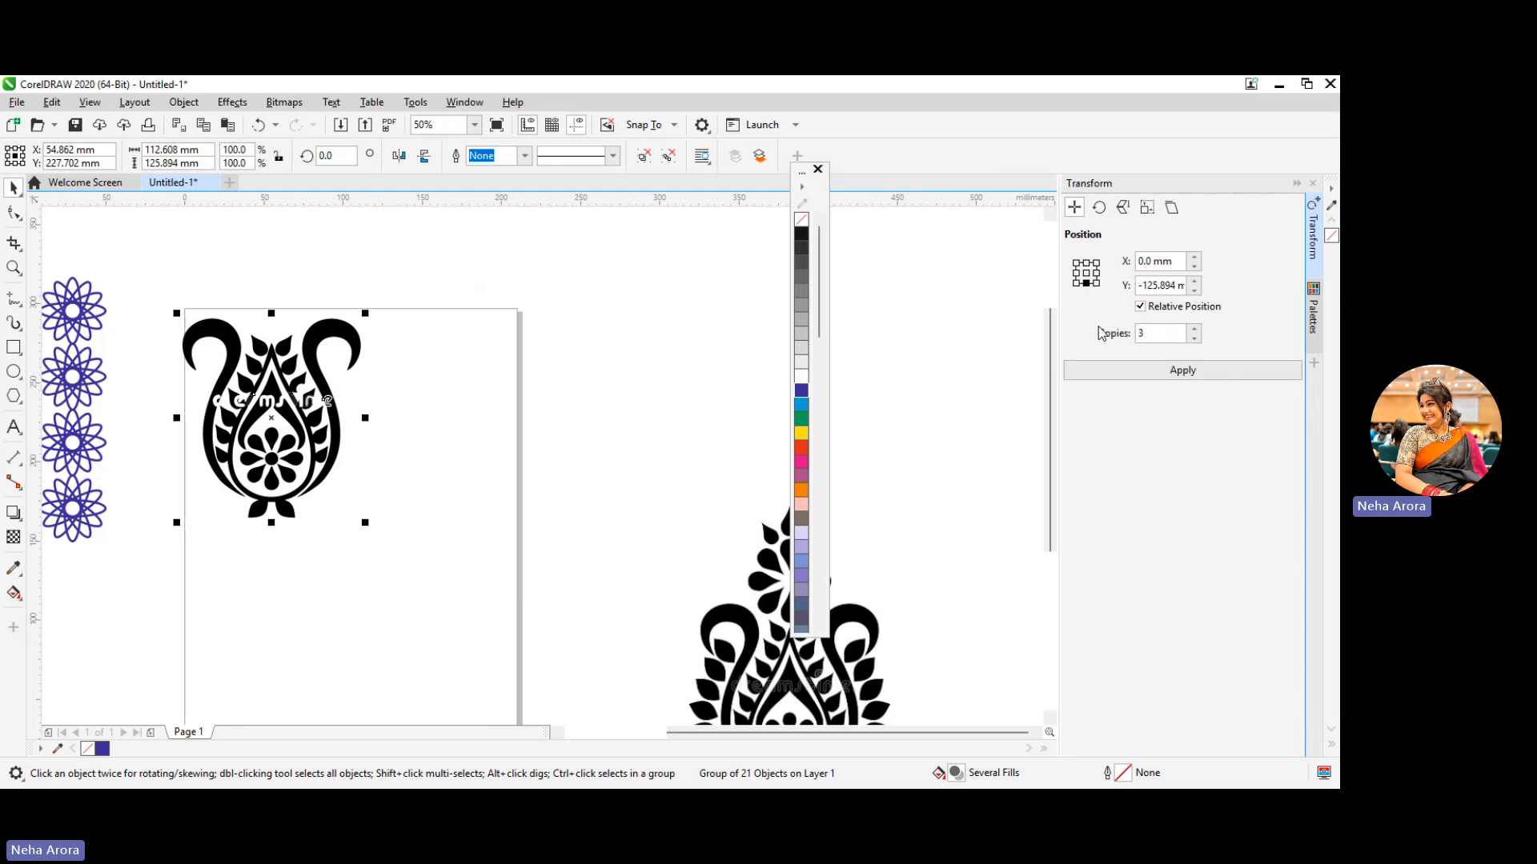
Try three copies of the motif in a row to its right, undo them, and make two copies at 112.608 mm horizontal spacing
{"action": "left_click", "coordinate": [1102, 278]}
{"action": "left_click", "coordinate": [1141, 306]}
{"action": "left_click", "coordinate": [1184, 371]}
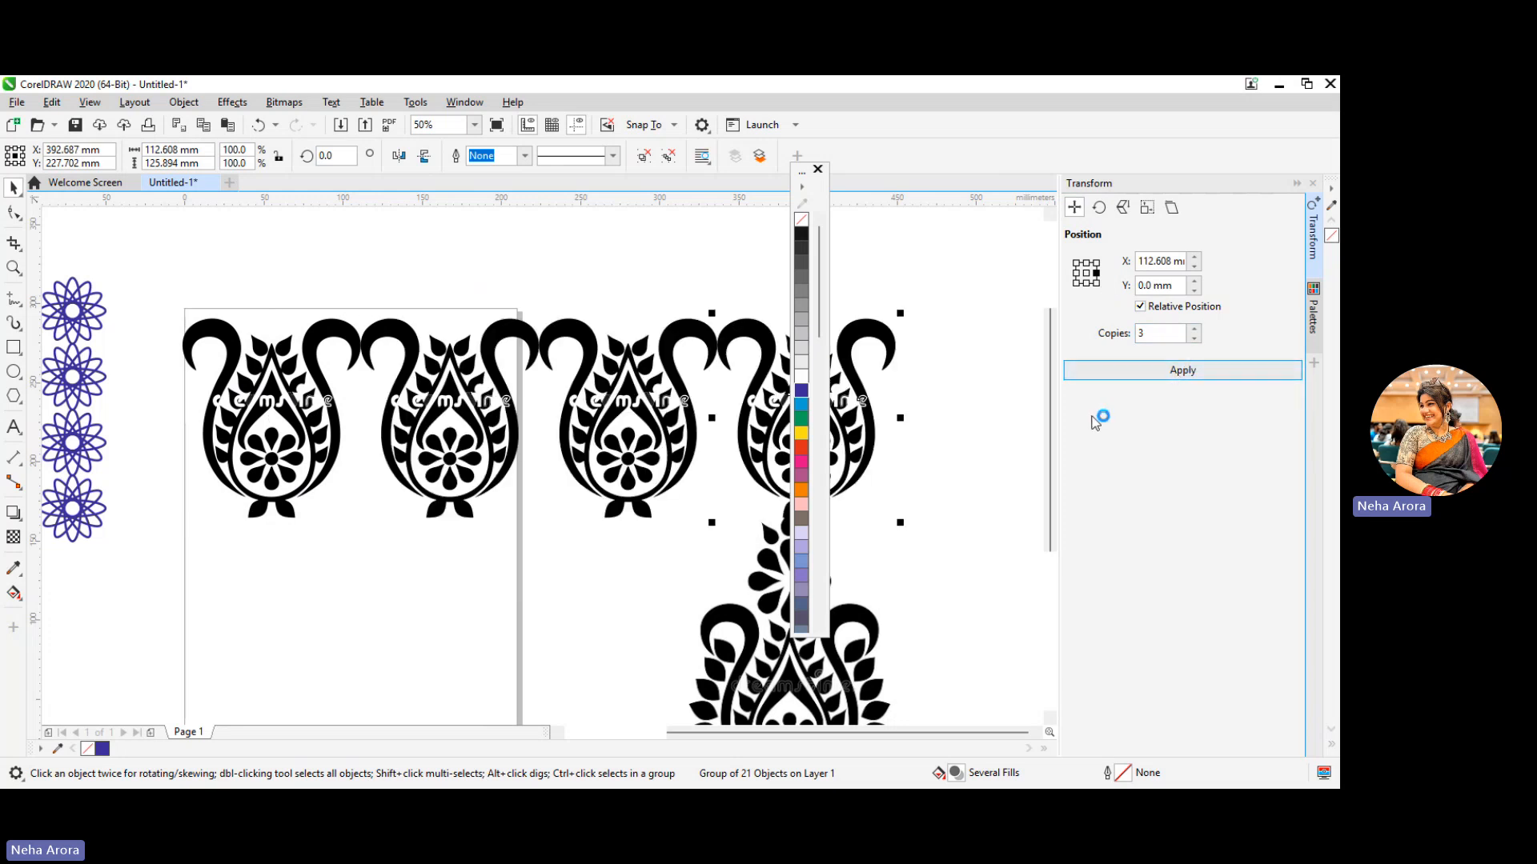
{"action": "key", "text": "ctrl+z"}
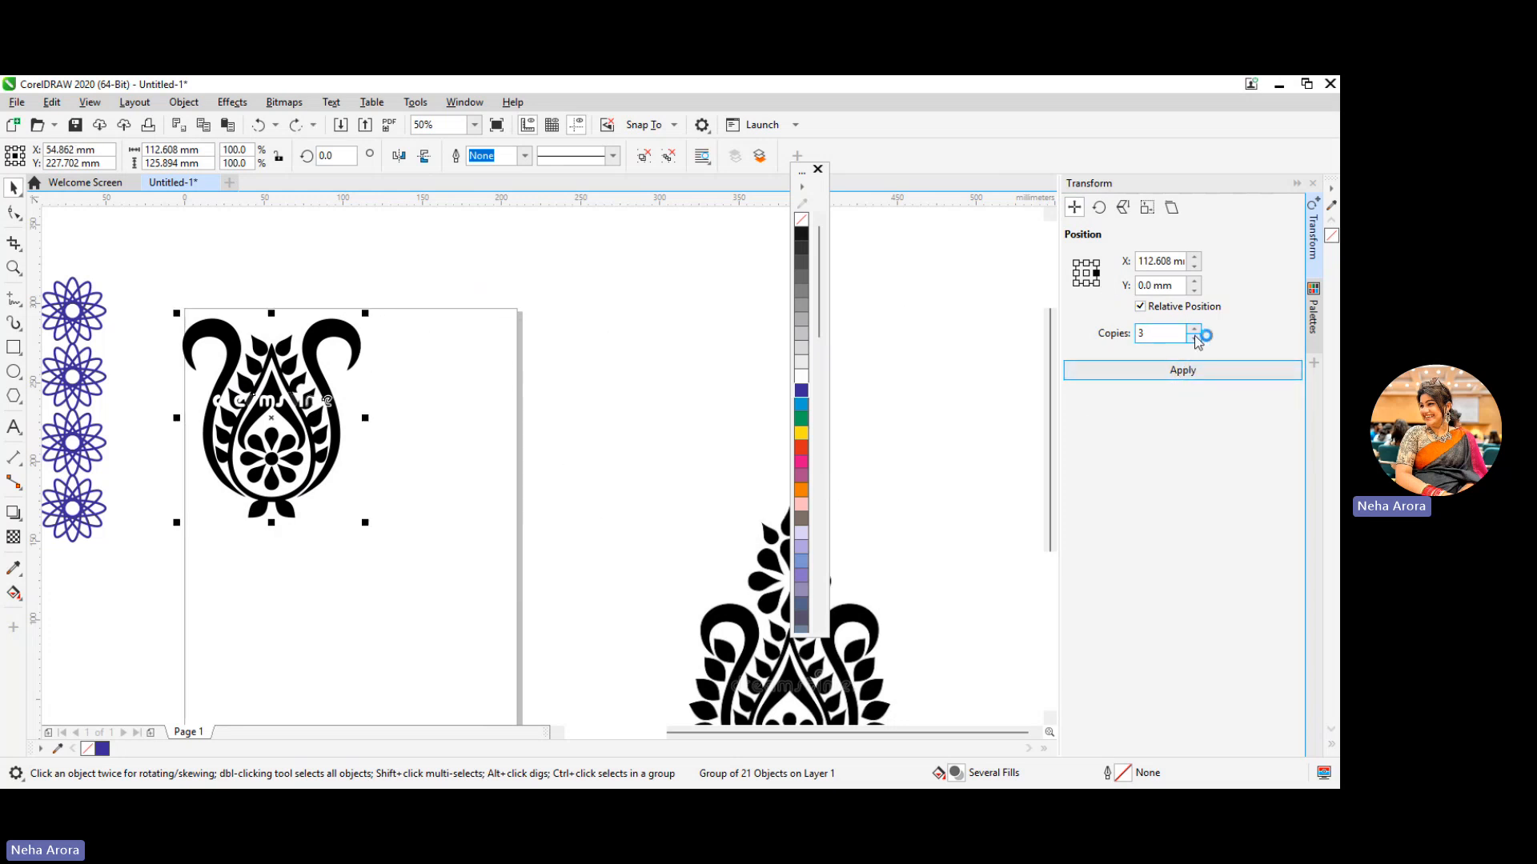
{"action": "left_click", "coordinate": [1195, 338]}
{"action": "left_click", "coordinate": [1173, 372]}
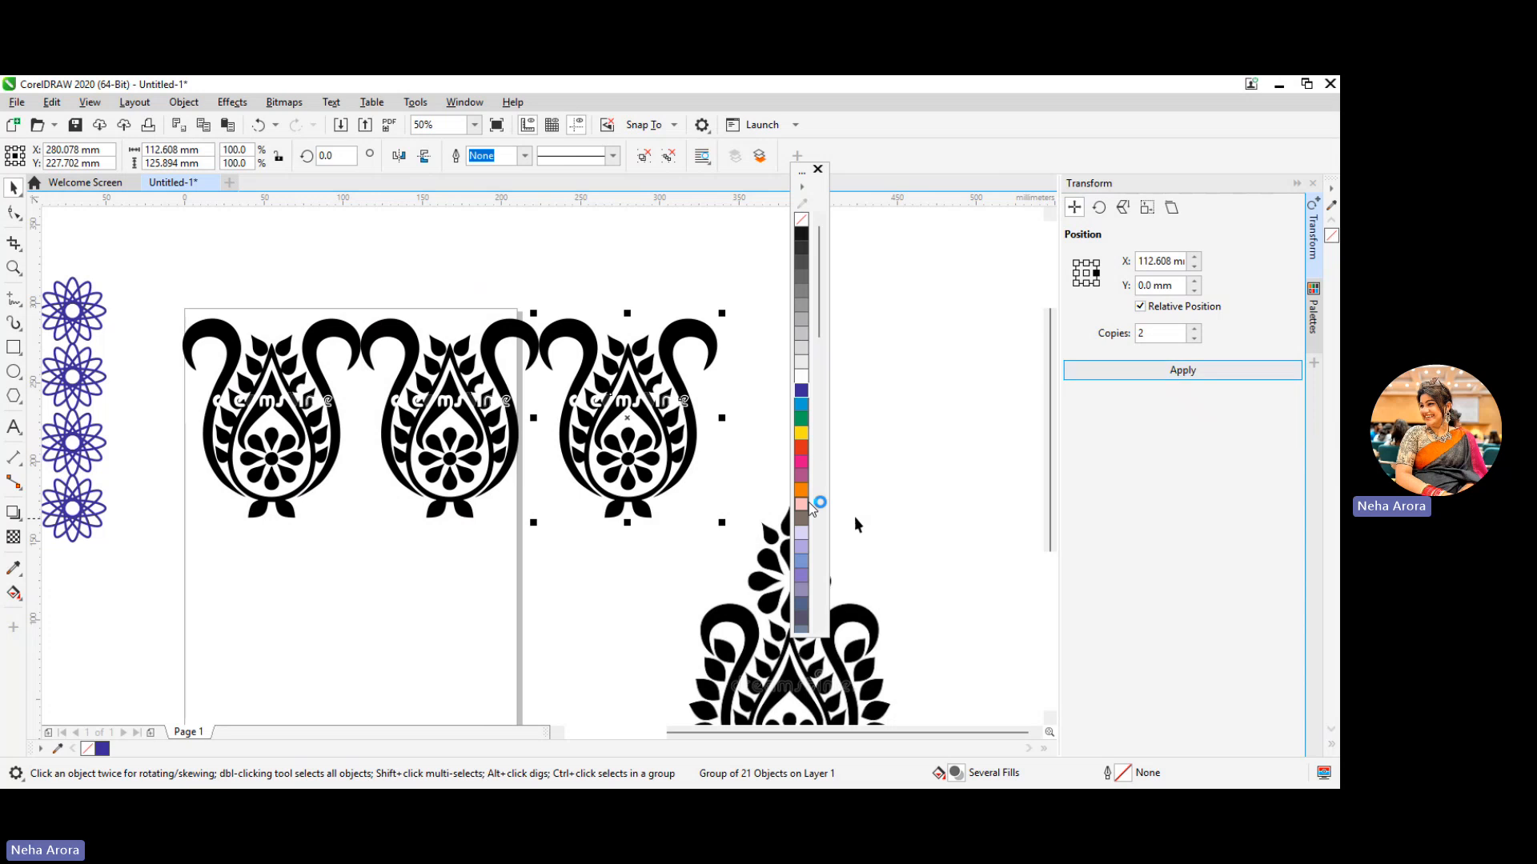
Select the row of three motifs and group them
{"action": "left_click", "coordinate": [510, 559]}
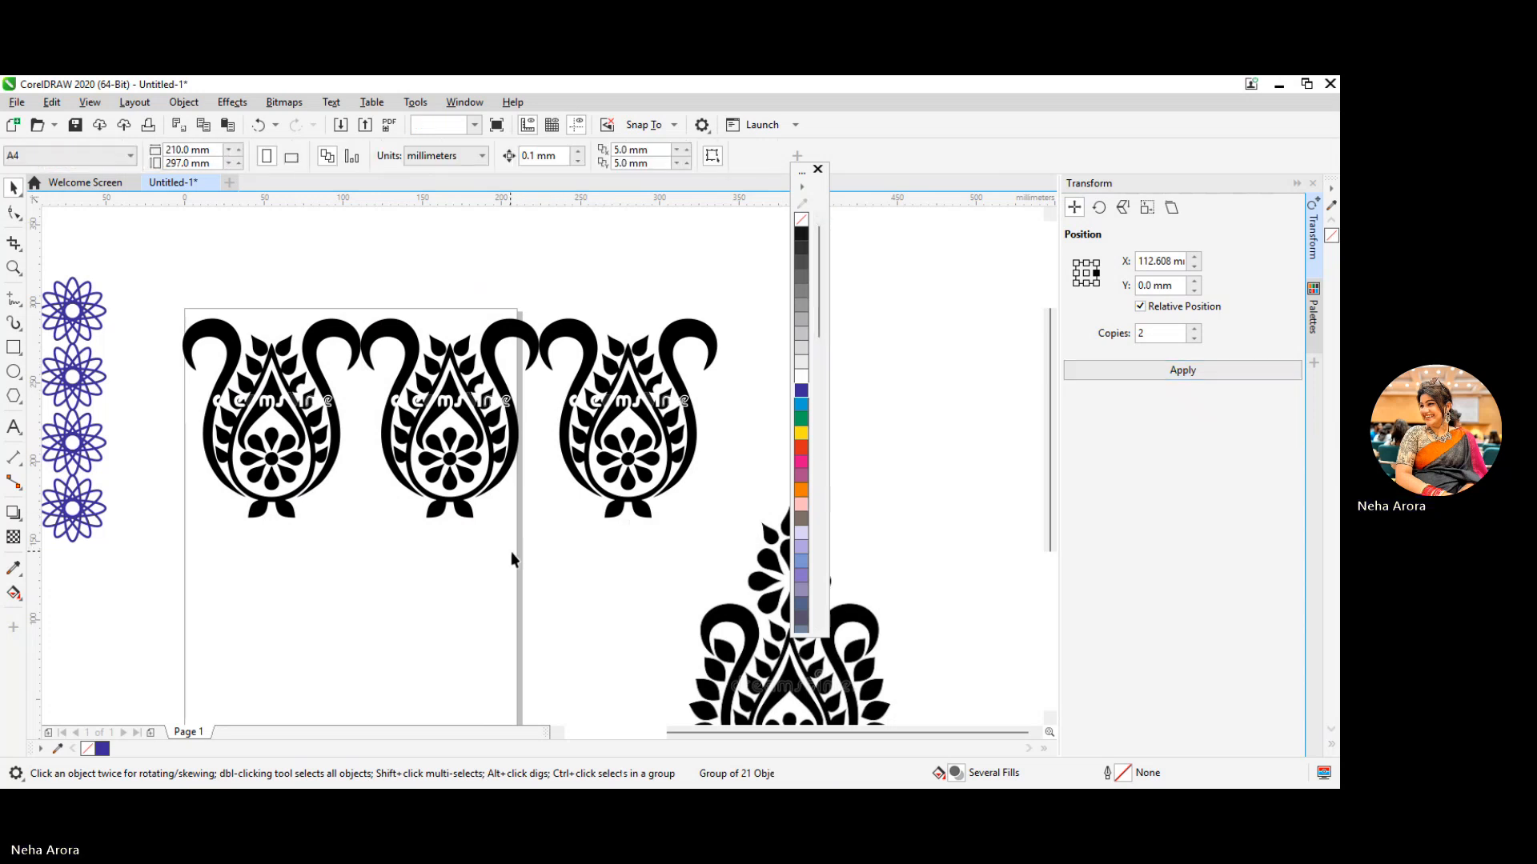
{"action": "left_click_drag", "start_coordinate": [145, 278], "coordinate": [173, 296]}
{"action": "left_click_drag", "start_coordinate": [718, 527], "coordinate": [726, 517]}
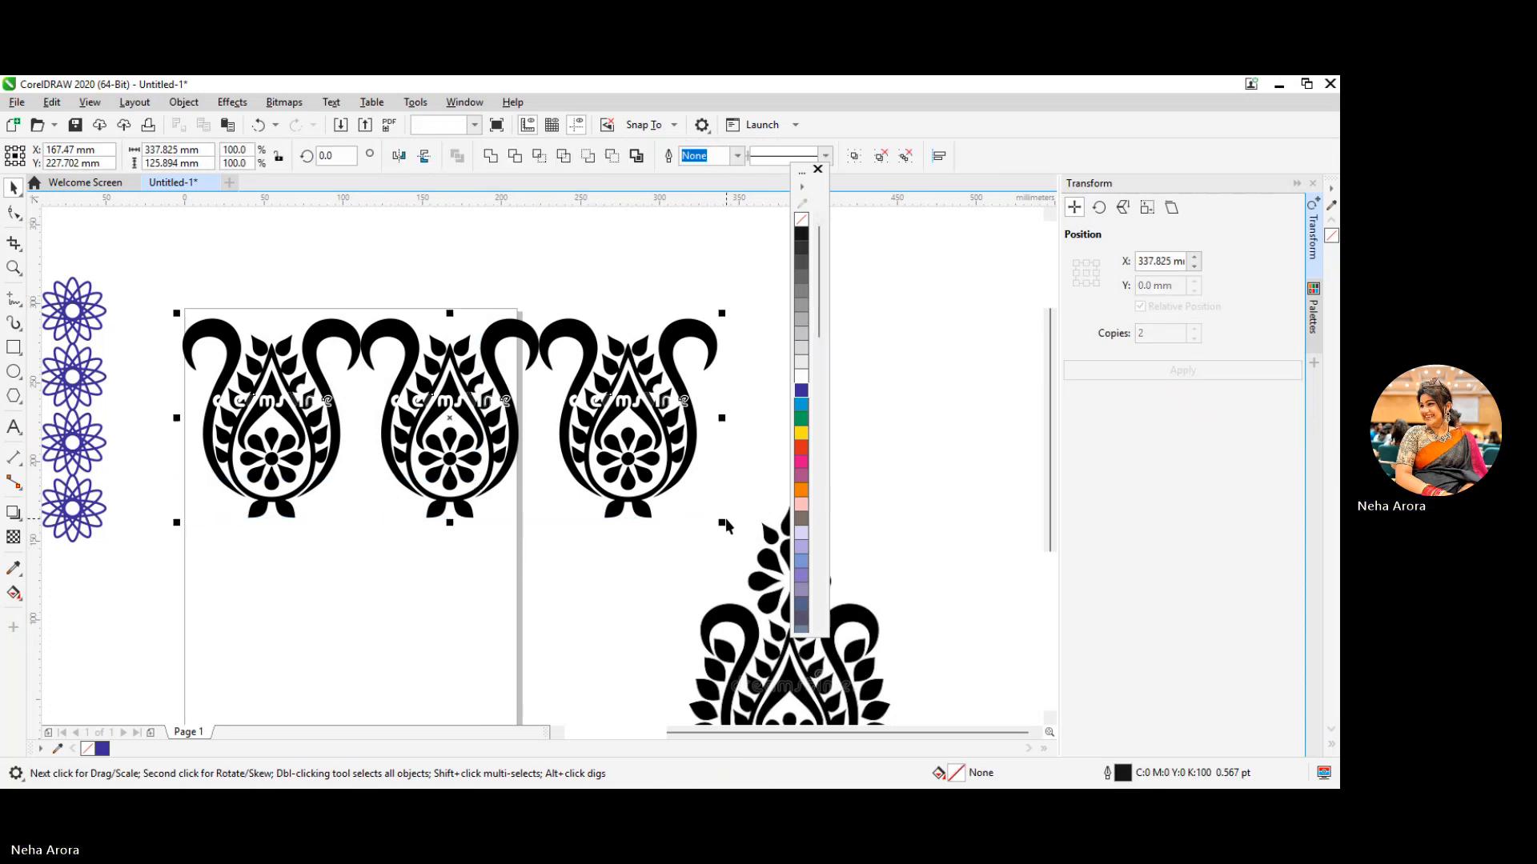
{"action": "right_click", "coordinate": [646, 438]}
{"action": "left_click", "coordinate": [698, 386]}
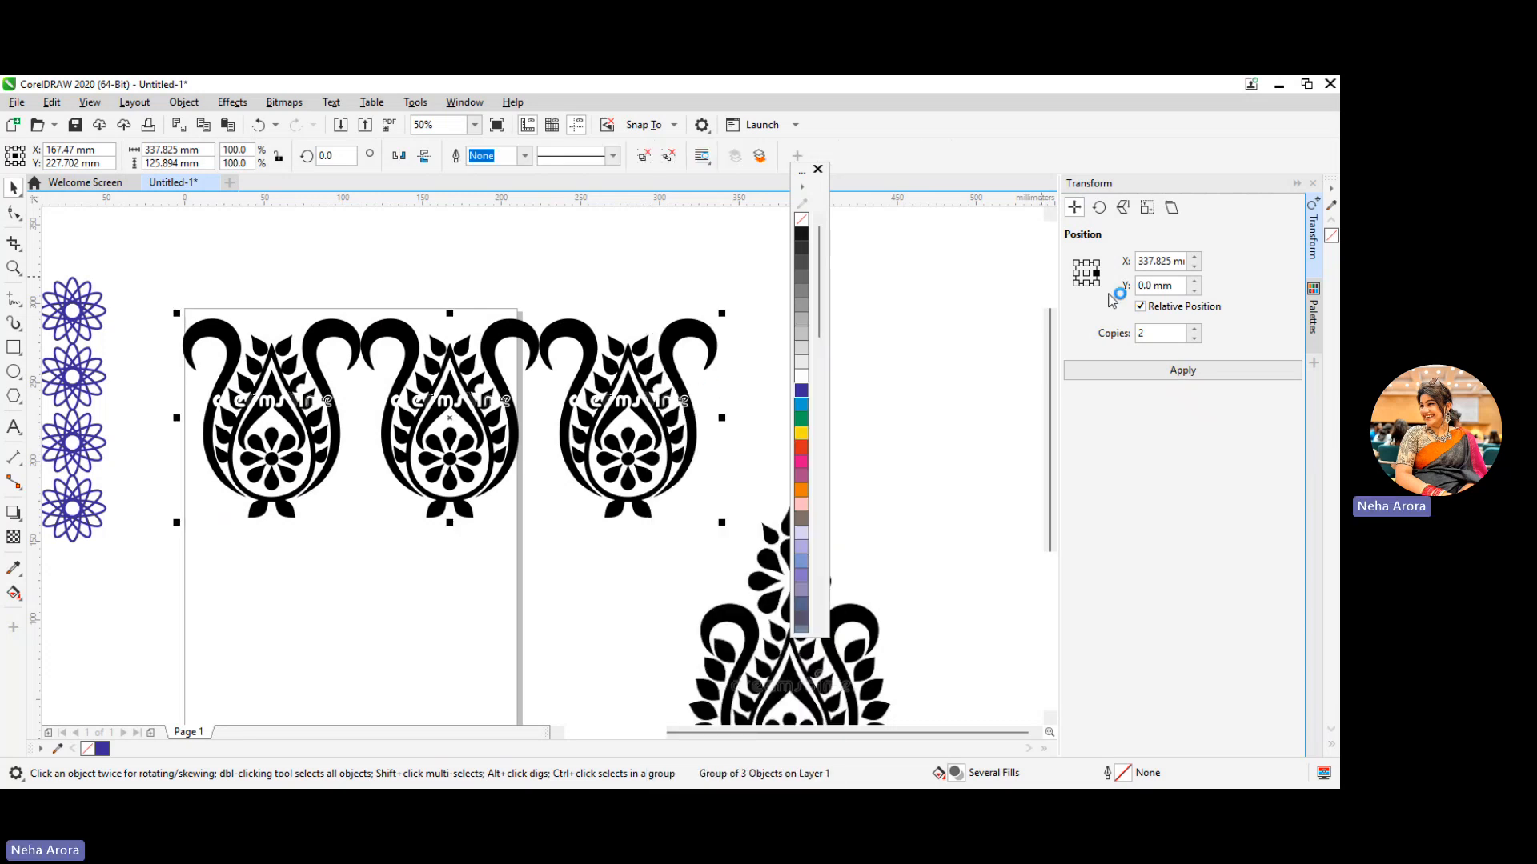
Try mirroring the row of motifs vertically and moving it downward, undoing each change
{"action": "left_click", "coordinate": [423, 157]}
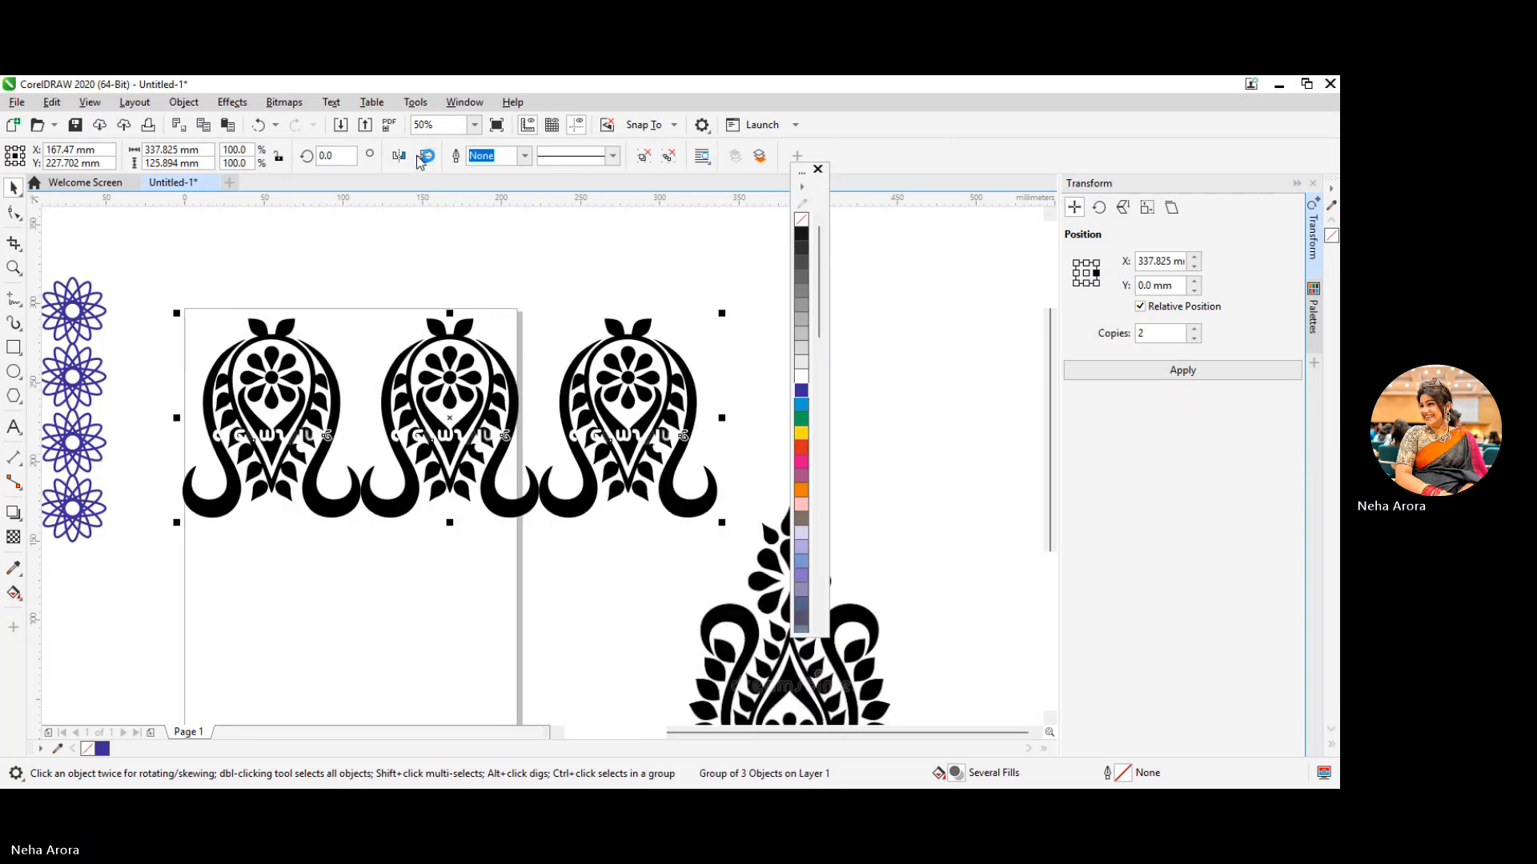
{"action": "key", "text": "ctrl+z"}
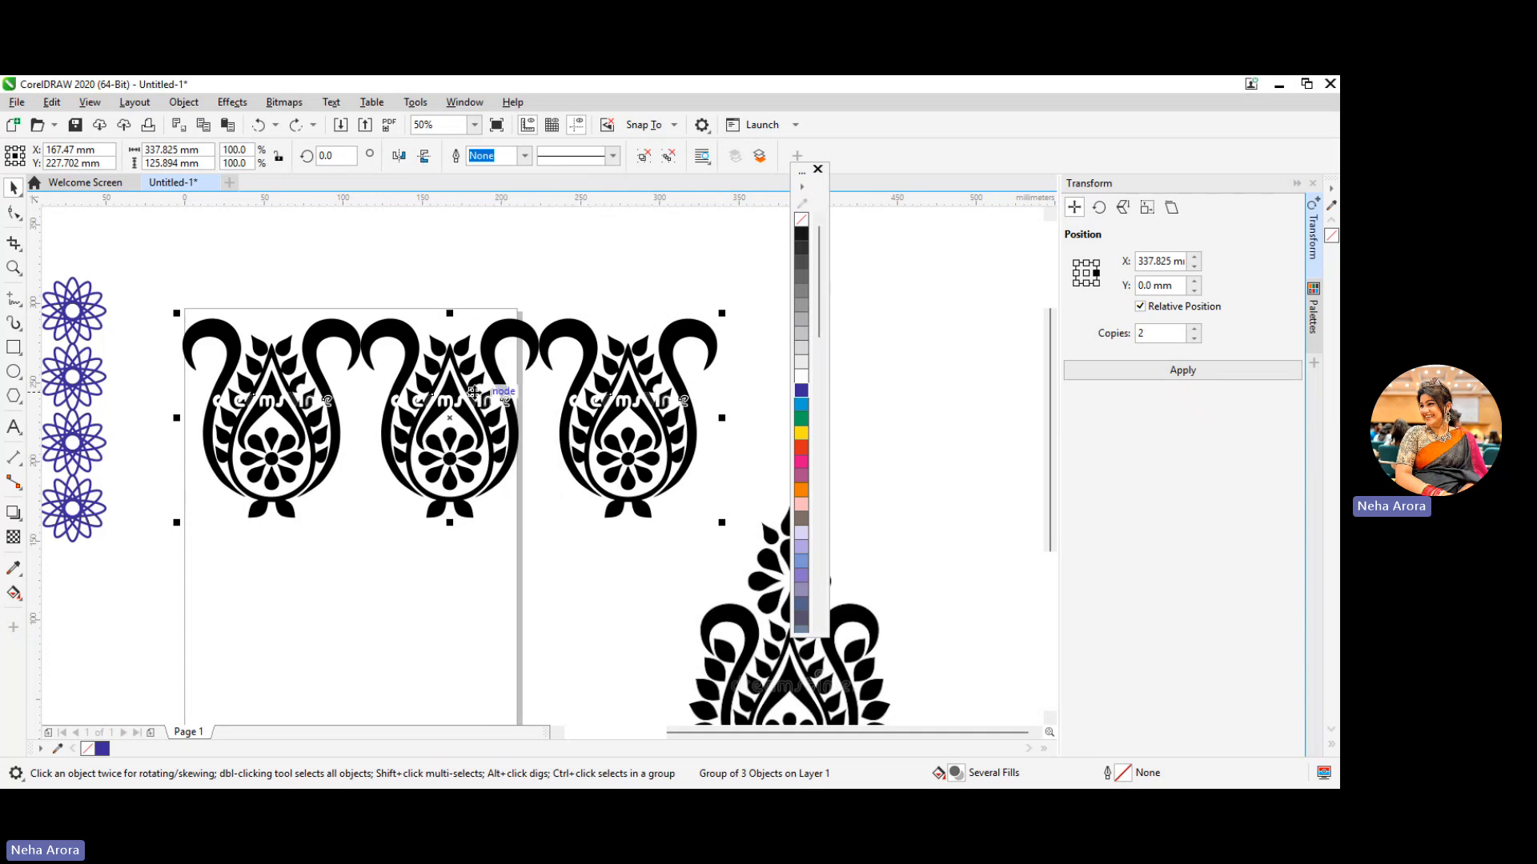
{"action": "left_click_drag", "start_coordinate": [471, 392], "coordinate": [471, 480]}
{"action": "key", "text": "ctrl+z"}
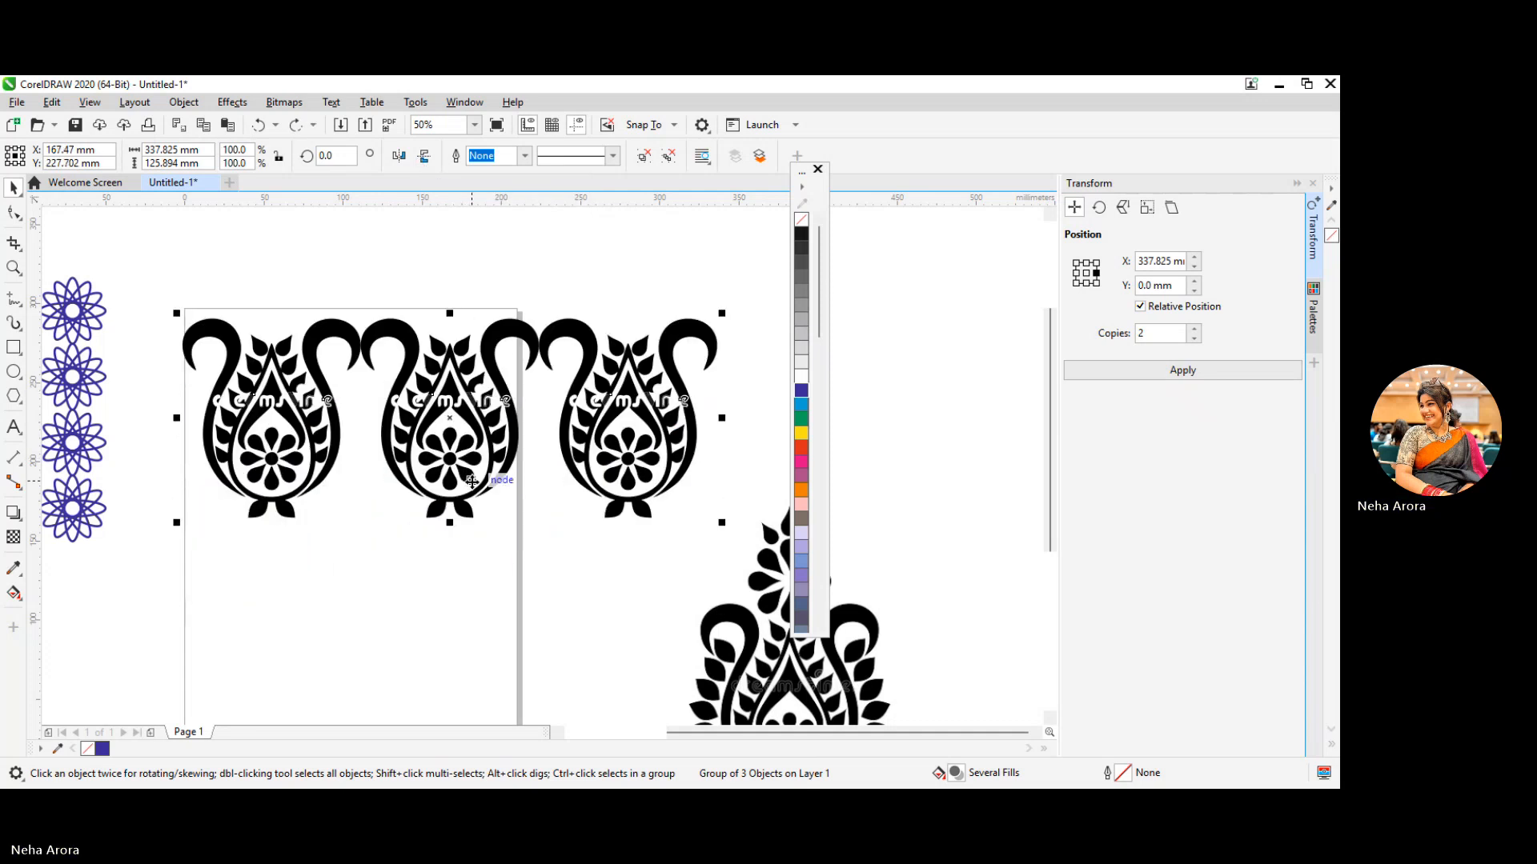
Place one copy of the motif row directly below it, with a relative vertical offset of -125.894 mm
{"action": "left_click", "coordinate": [1087, 282]}
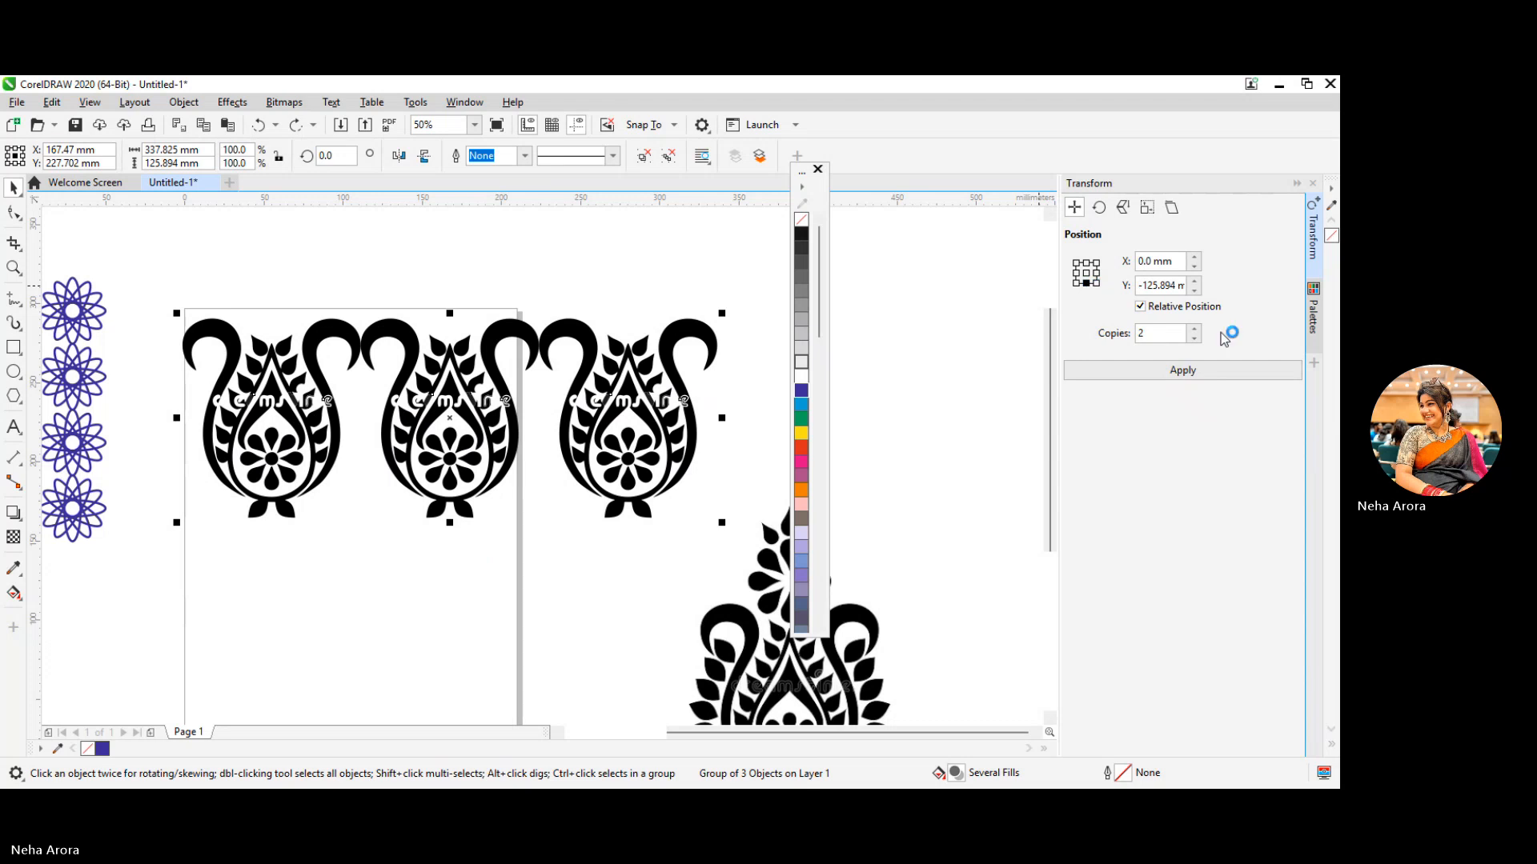
{"action": "left_click", "coordinate": [1194, 338]}
{"action": "left_click", "coordinate": [1182, 370]}
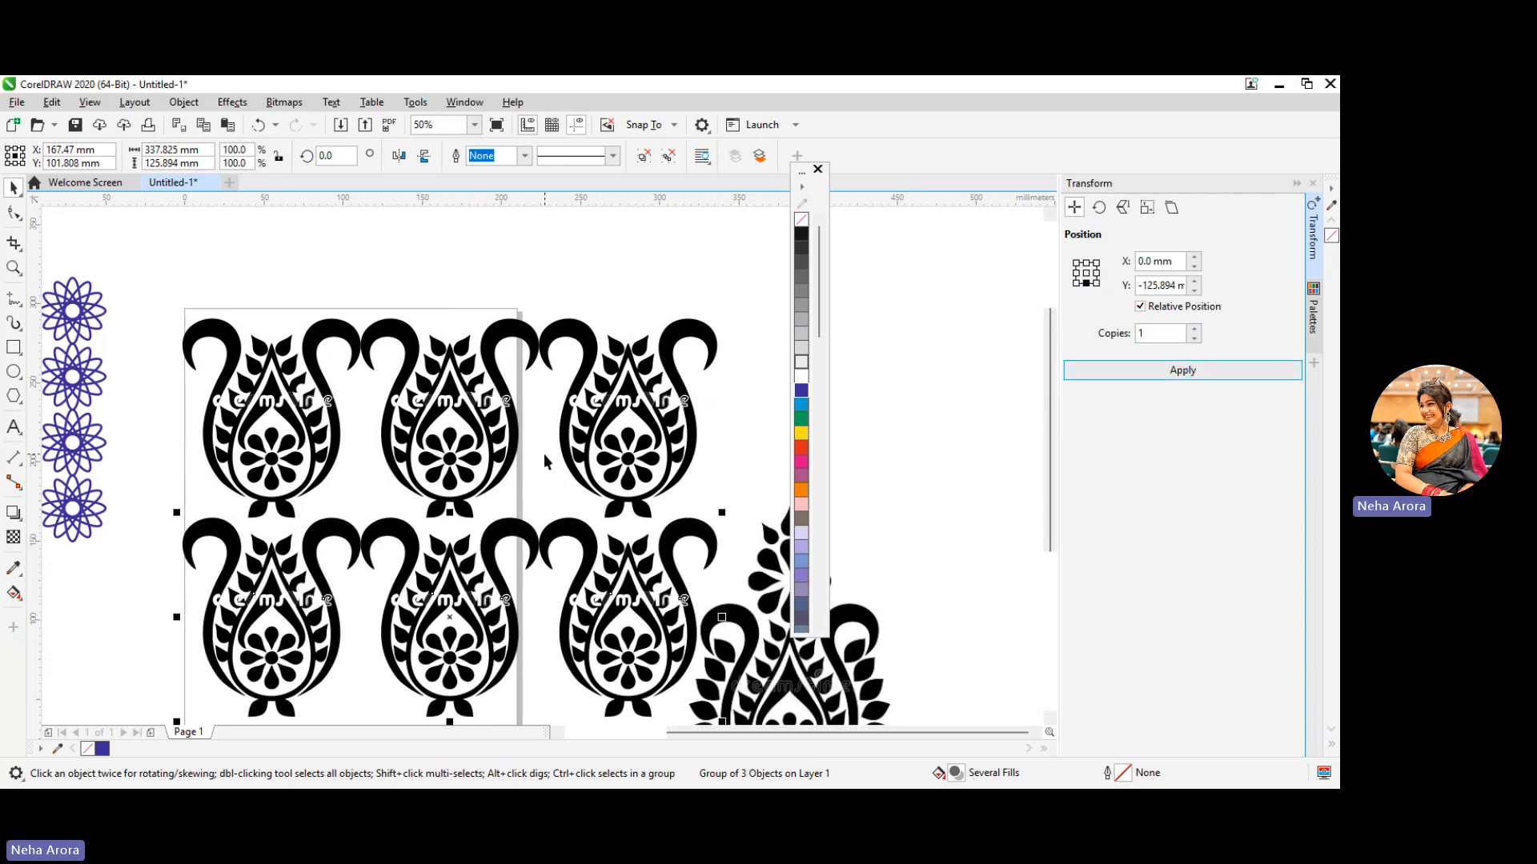
Move the original motif bitmap off the pattern to the empty area below and left of the blue flower grid
{"action": "scroll", "coordinate": [548, 462], "scroll_direction": "down", "scroll_amount": 2}
{"action": "scroll", "coordinate": [547, 461], "scroll_direction": "up", "scroll_amount": 1}
{"action": "left_click", "coordinate": [666, 563]}
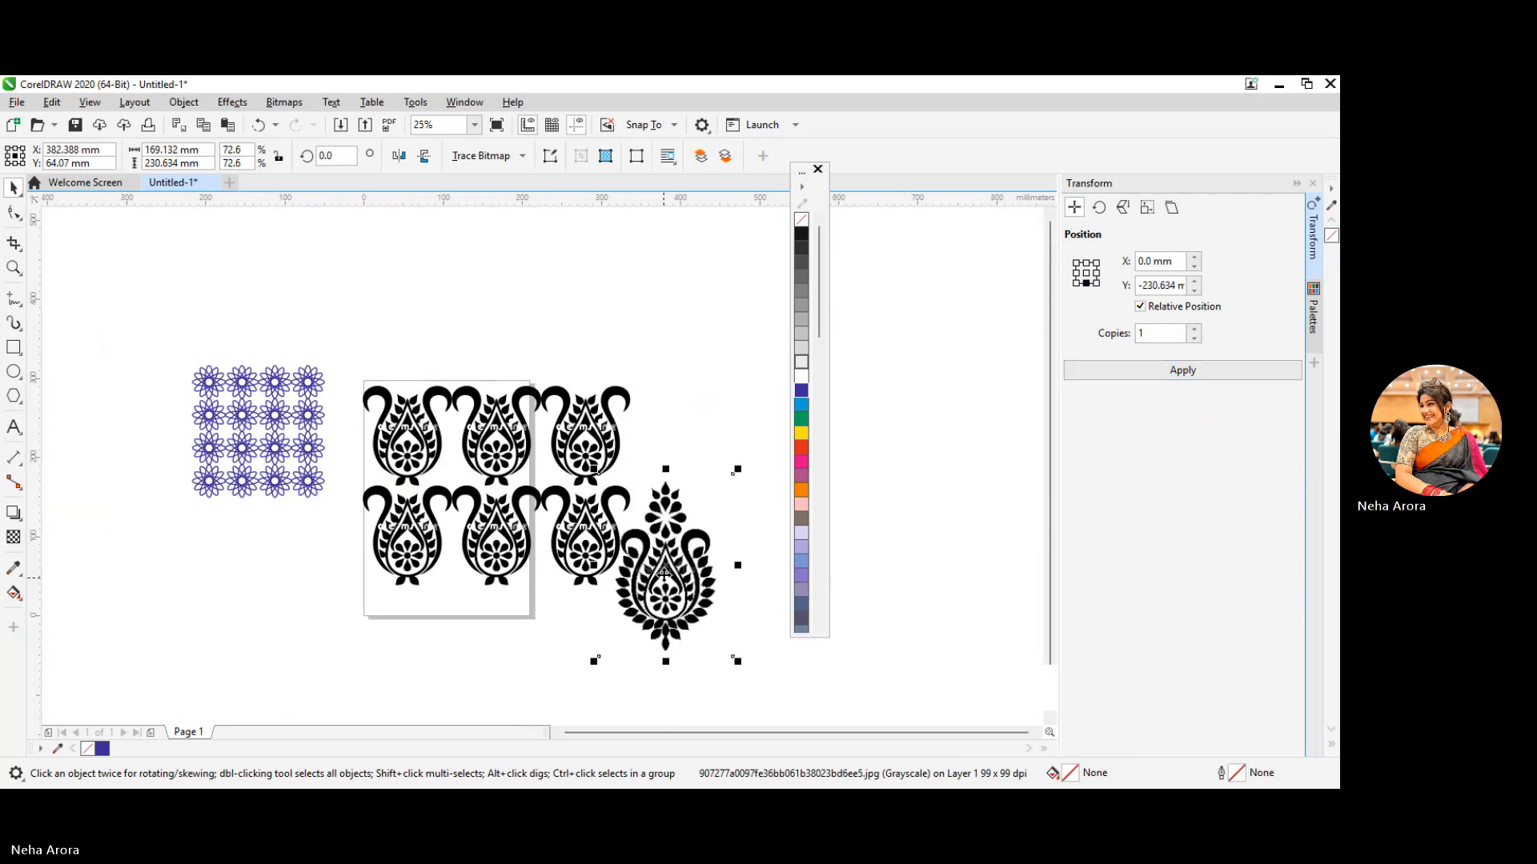
{"action": "left_click_drag", "start_coordinate": [666, 563], "coordinate": [123, 621]}
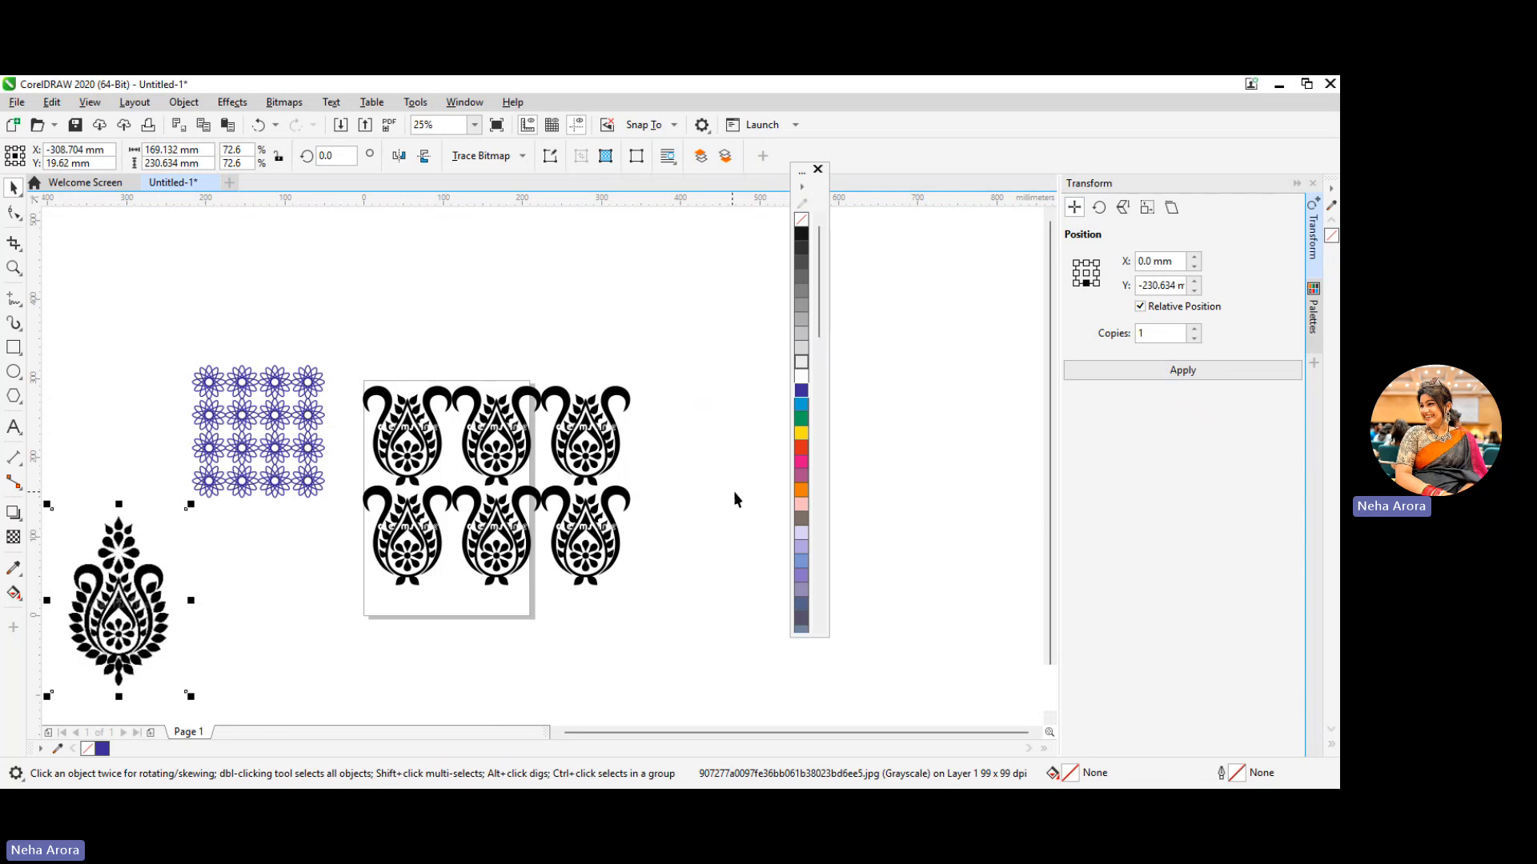
{"action": "left_click", "coordinate": [669, 512]}
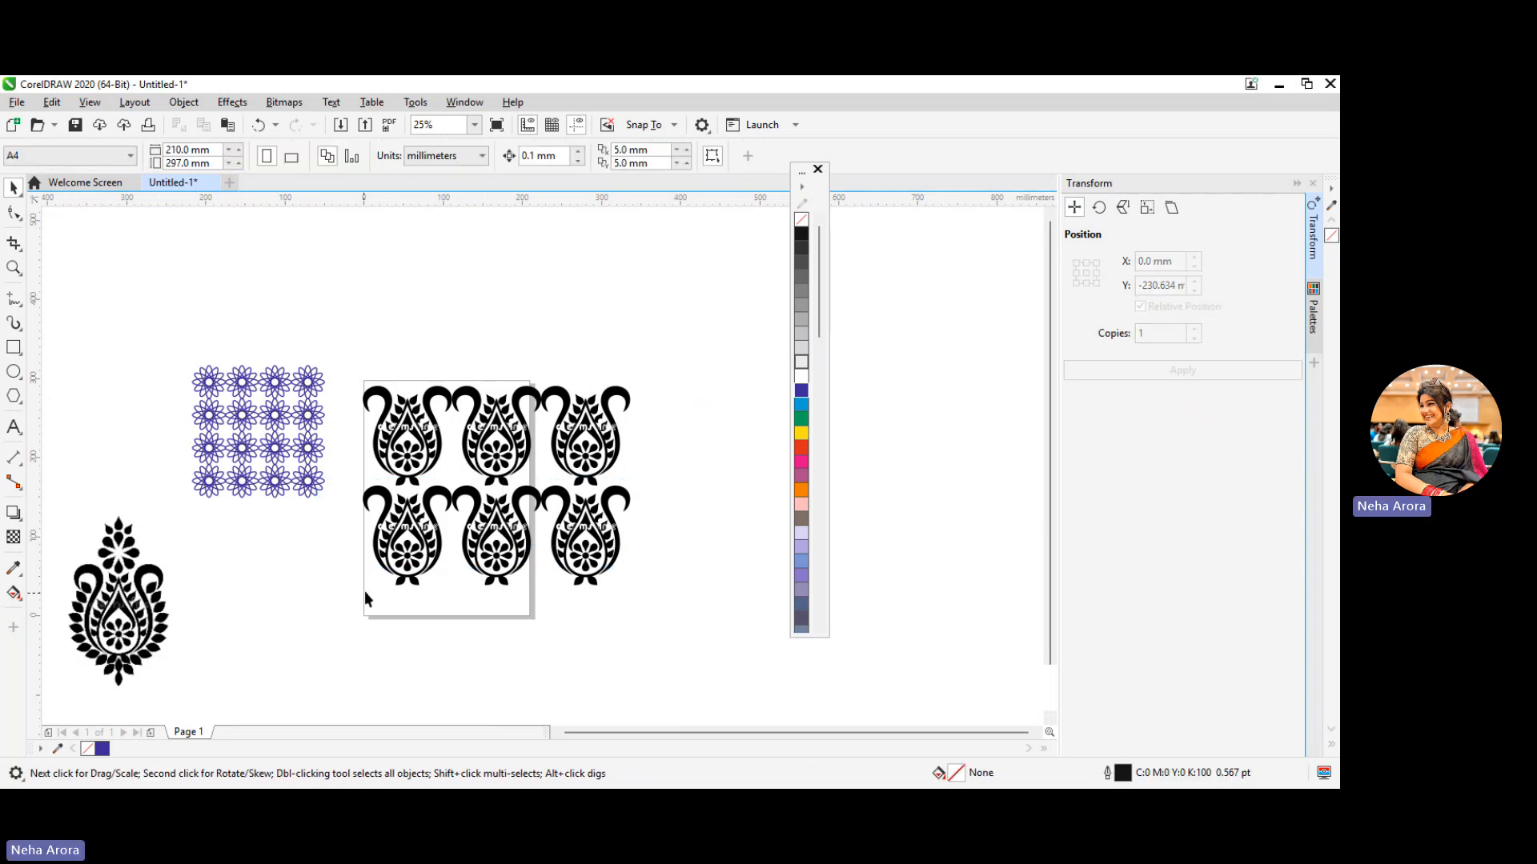
Mirror the lower row of motifs horizontally and vertically so that its bases face the upper row
{"action": "left_click_drag", "start_coordinate": [671, 506], "coordinate": [641, 517]}
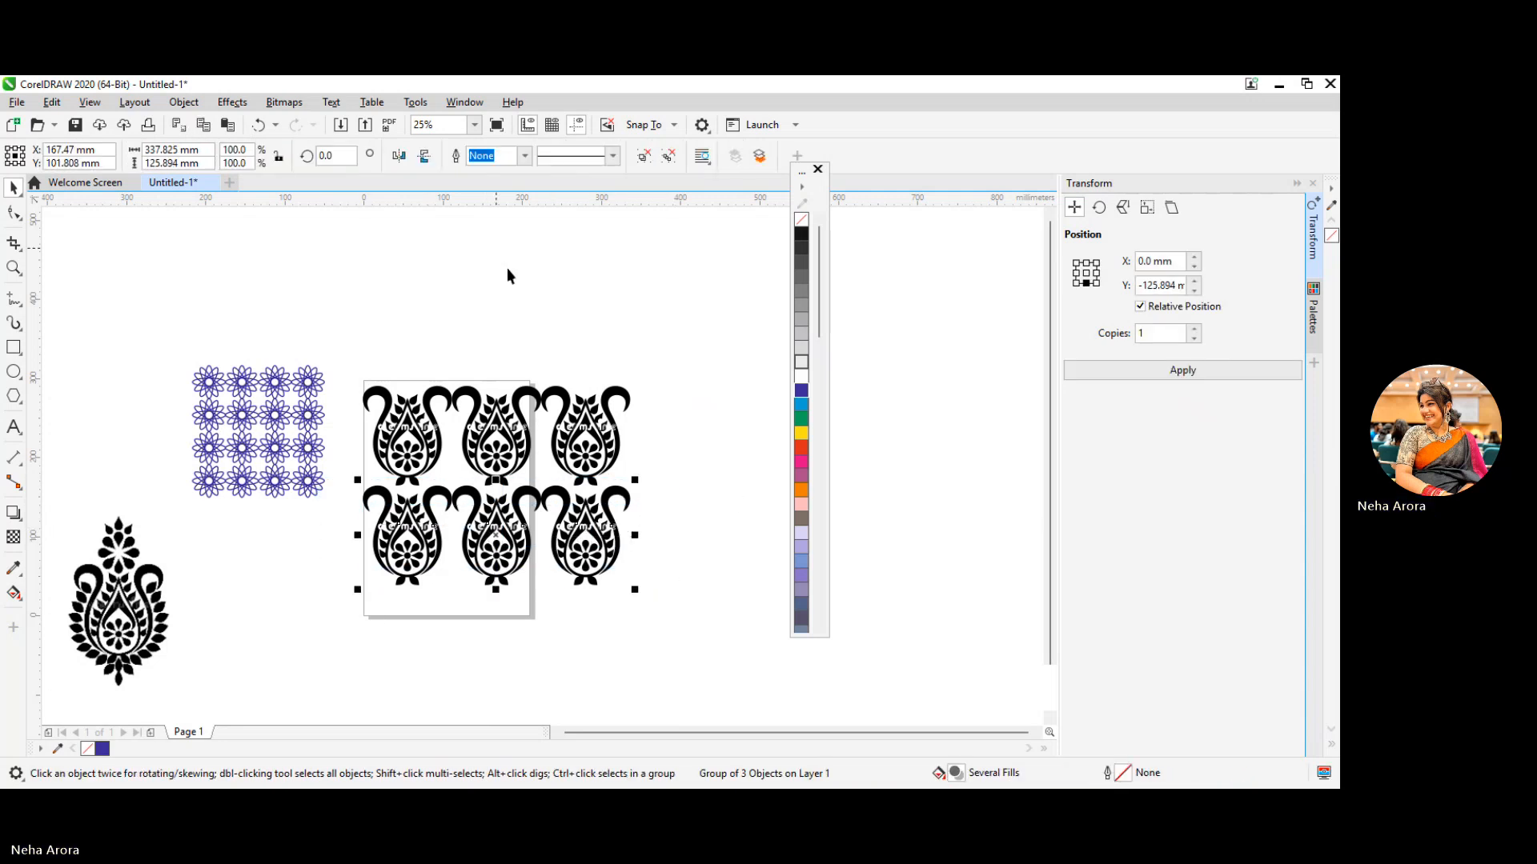
{"action": "left_click", "coordinate": [402, 161]}
{"action": "left_click", "coordinate": [424, 156]}
{"action": "left_click", "coordinate": [707, 435]}
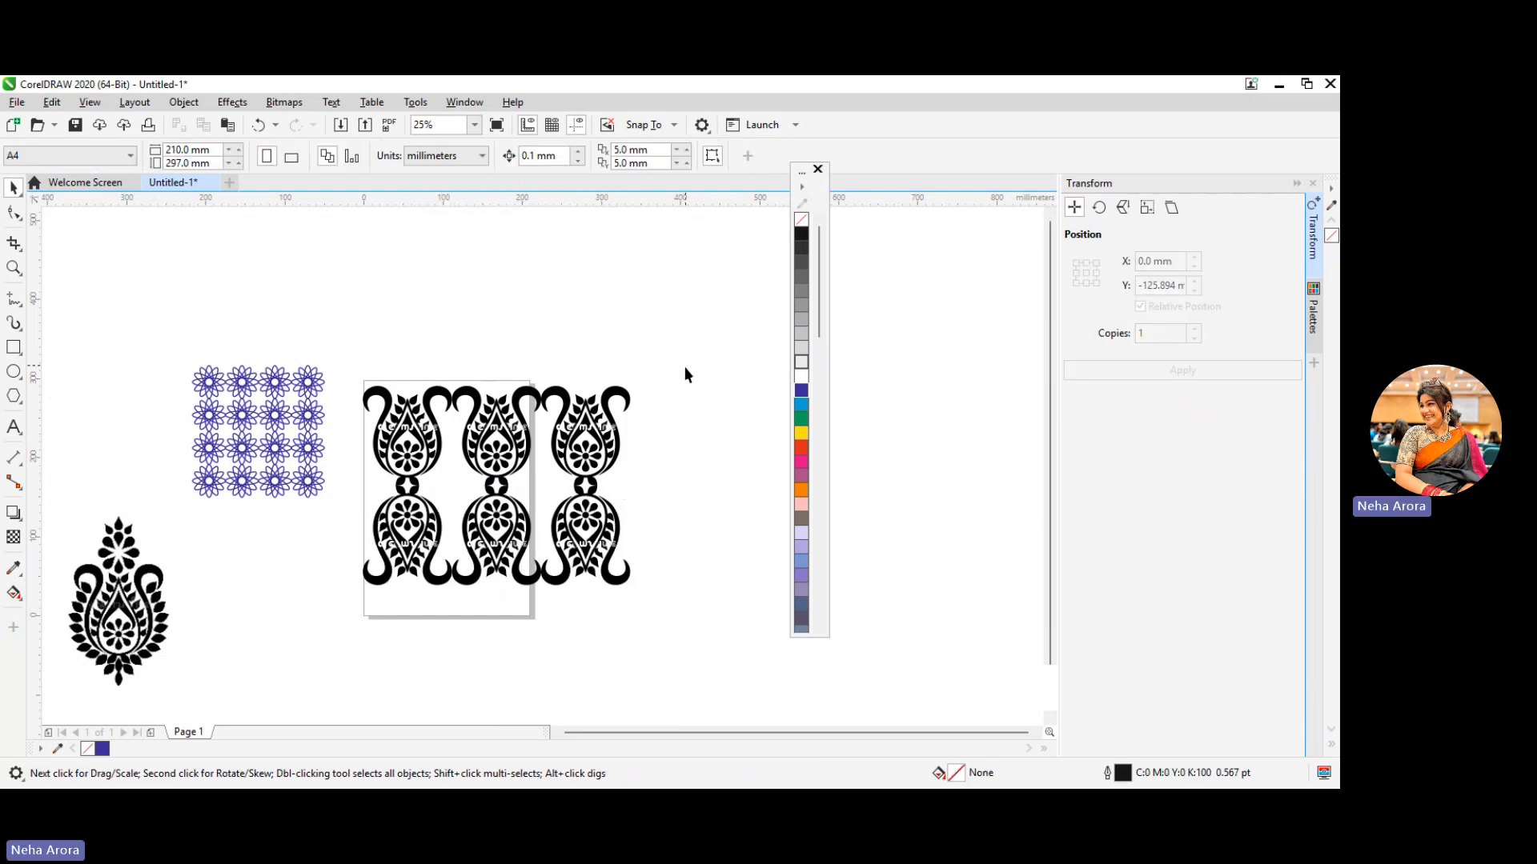
Select both rows of motifs and group them together
{"action": "left_click_drag", "start_coordinate": [686, 359], "coordinate": [336, 621]}
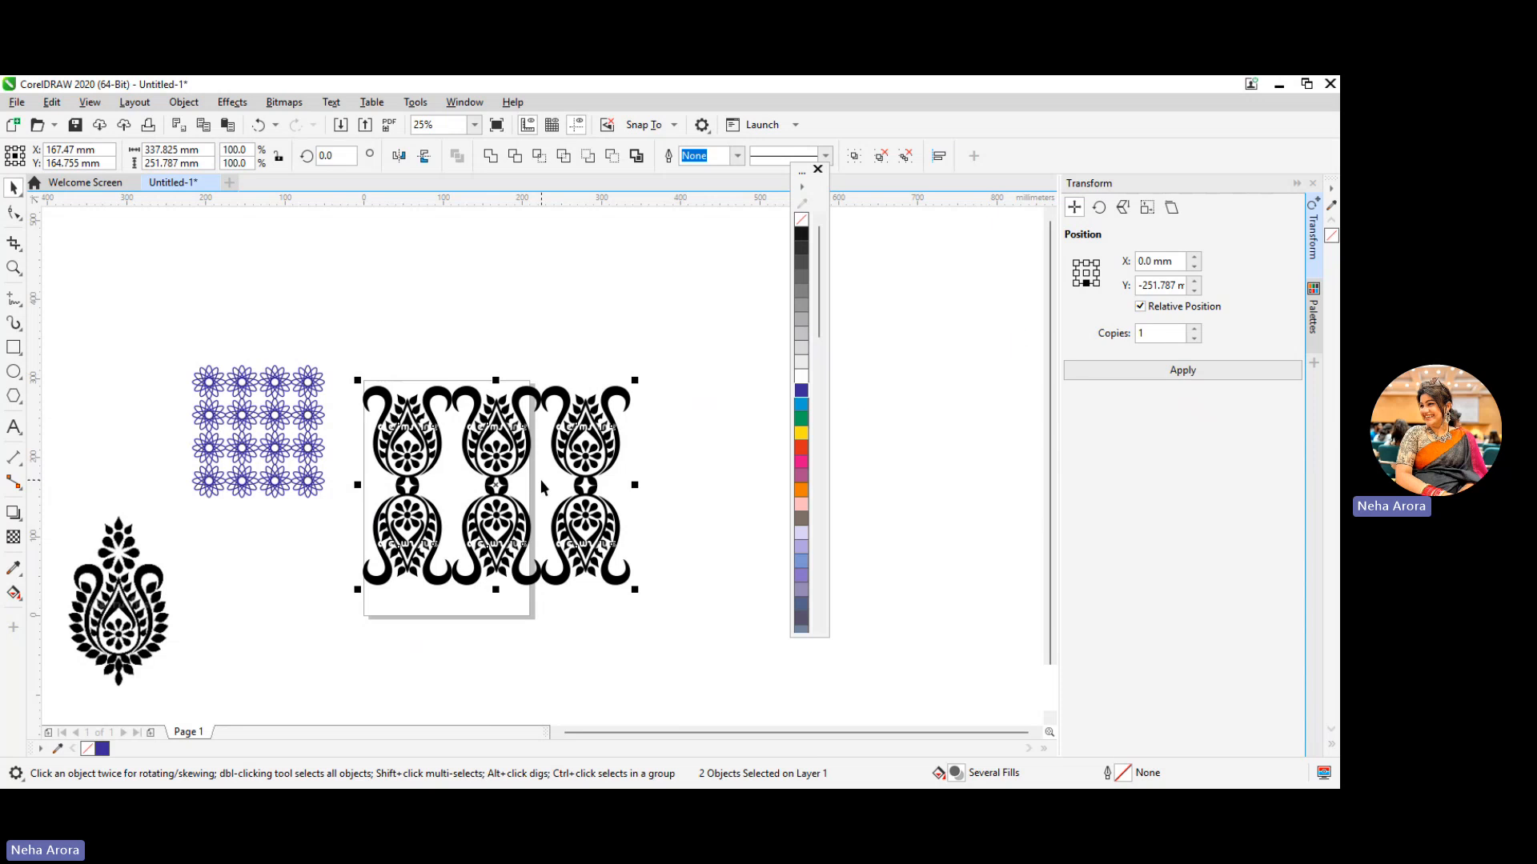
{"action": "right_click", "coordinate": [571, 484]}
{"action": "left_click", "coordinate": [613, 389]}
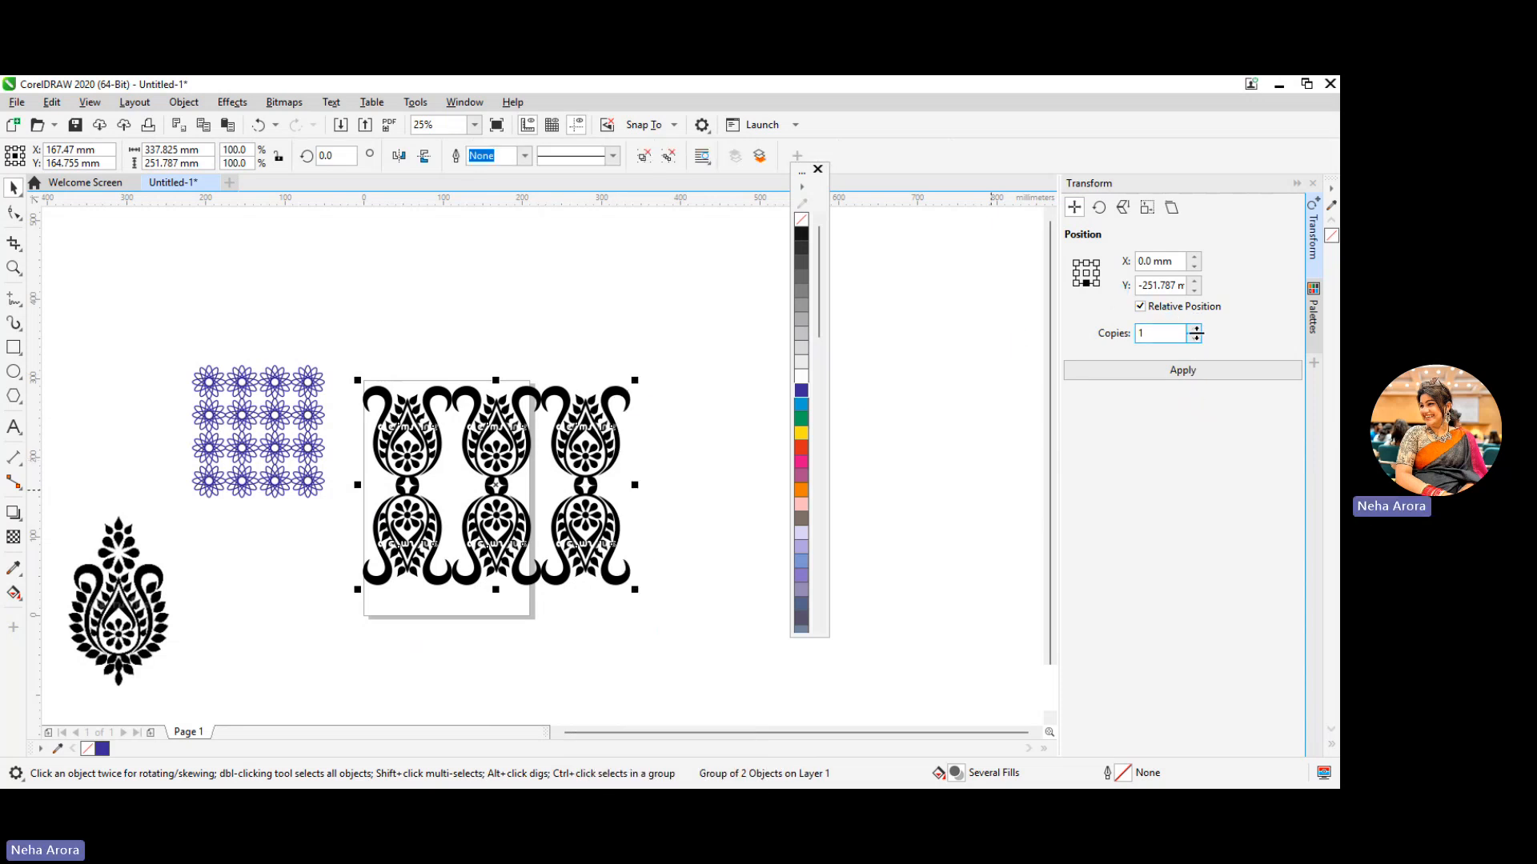
Place one copy of the grouped motif rows directly below them, with a relative vertical offset of -251.787 mm
{"action": "left_click", "coordinate": [1190, 372]}
{"action": "scroll", "coordinate": [696, 453], "scroll_direction": "down", "scroll_amount": 1}
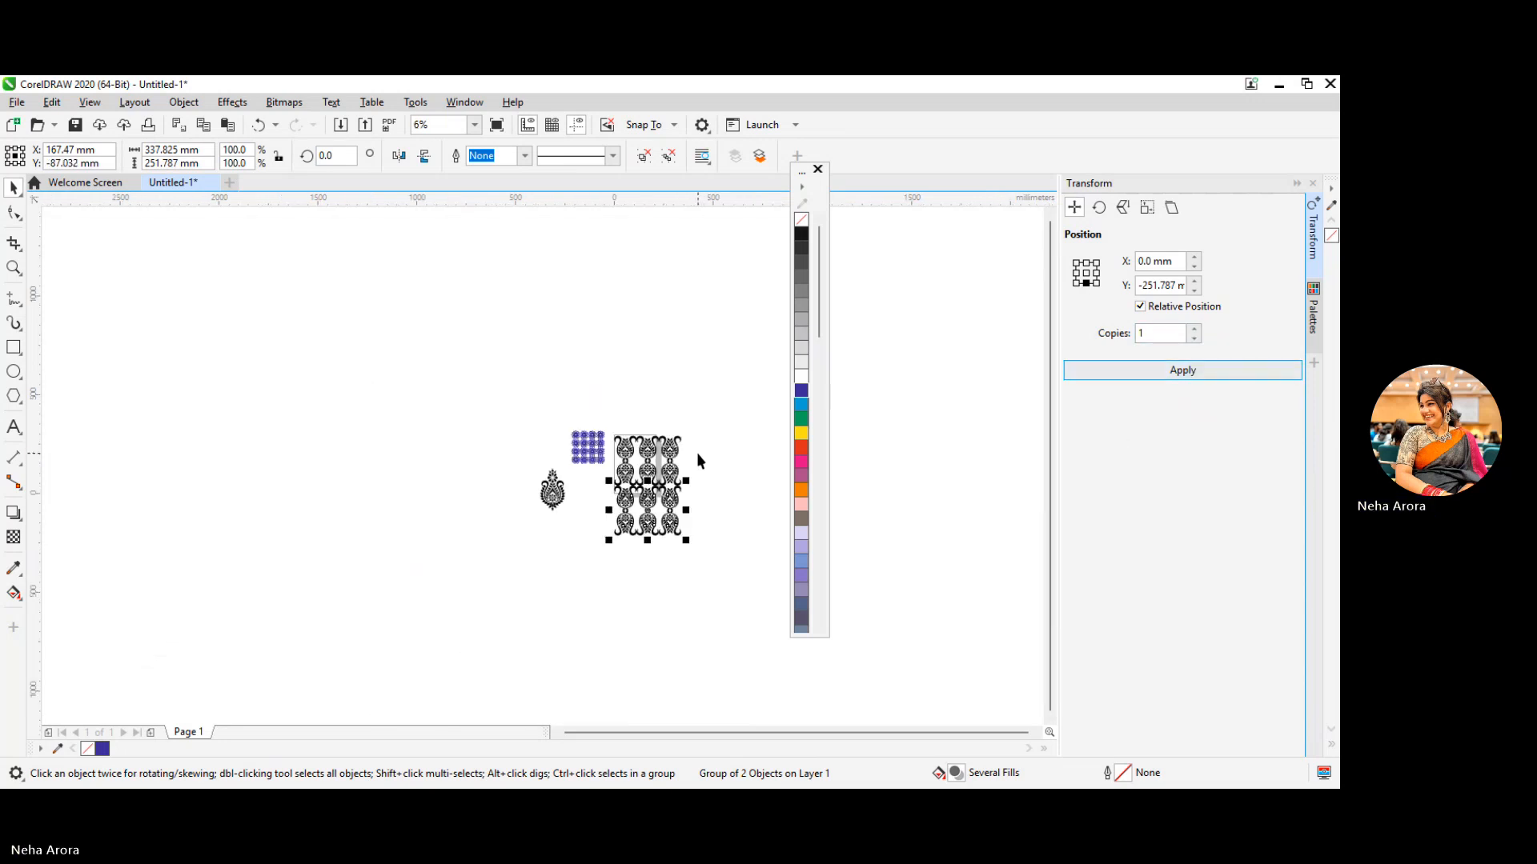
{"action": "scroll", "coordinate": [697, 453], "scroll_direction": "up", "scroll_amount": 1}
{"action": "left_click_drag", "start_coordinate": [1050, 422], "coordinate": [1050, 493]}
{"action": "left_click", "coordinate": [750, 461]}
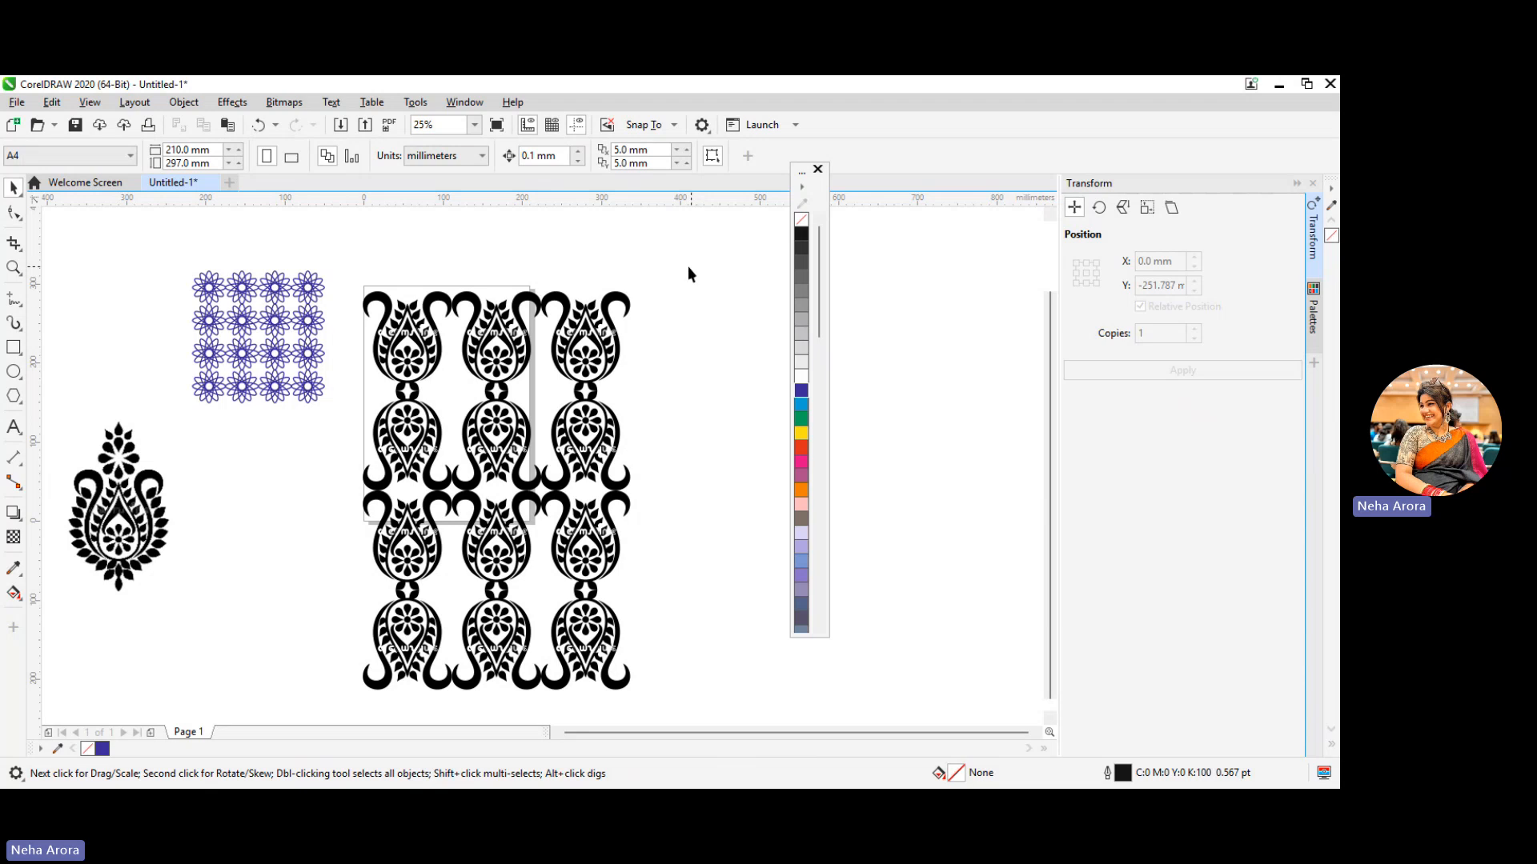
Select both motif blocks, undo a trial red fill, and give them a red outline with a yellow fill
{"action": "left_click_drag", "start_coordinate": [689, 274], "coordinate": [358, 698]}
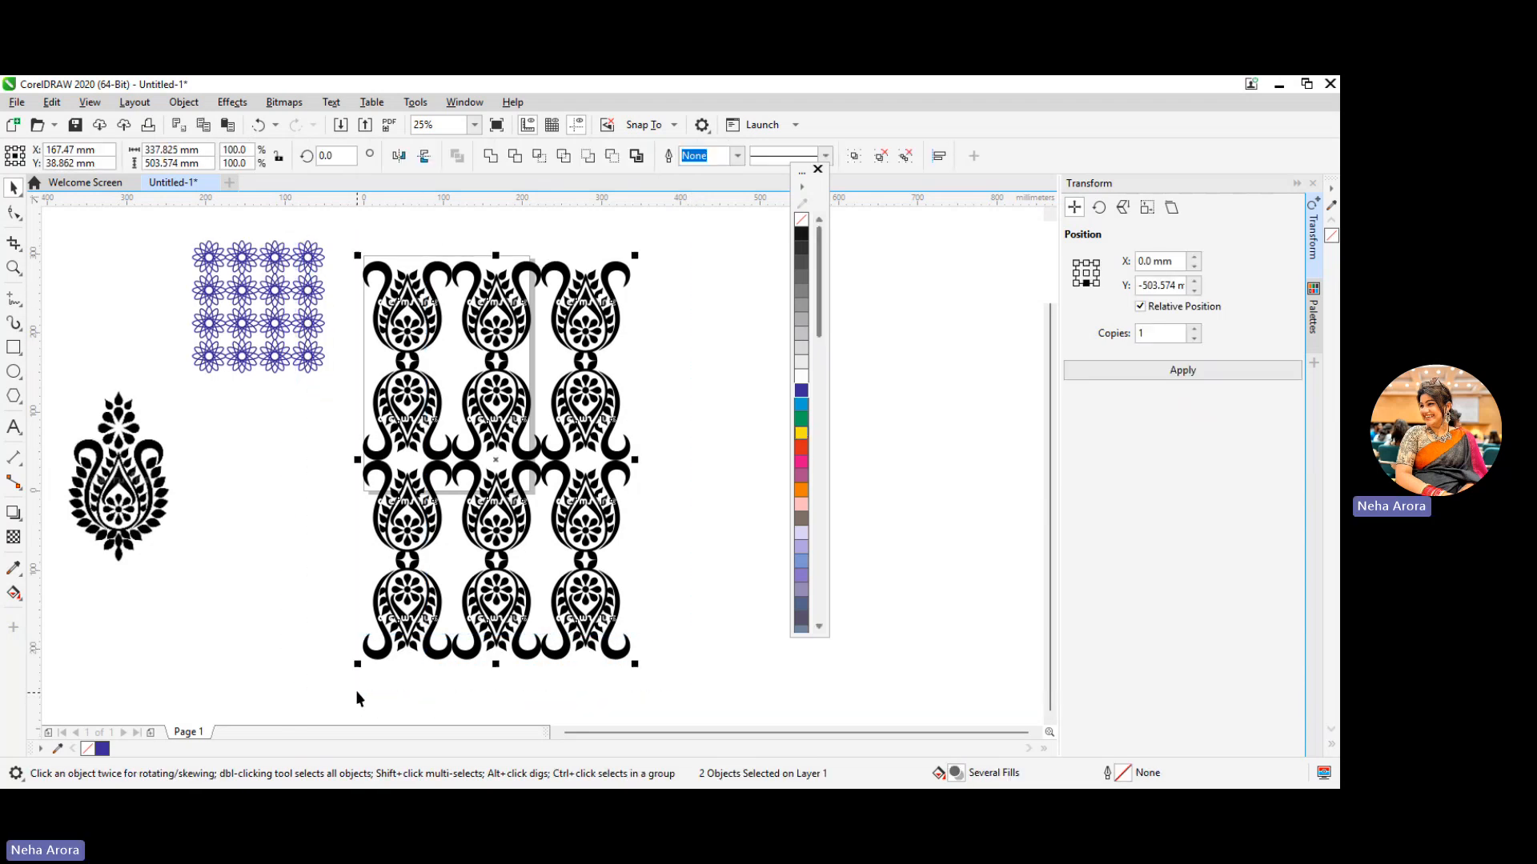
{"action": "left_click", "coordinate": [802, 448]}
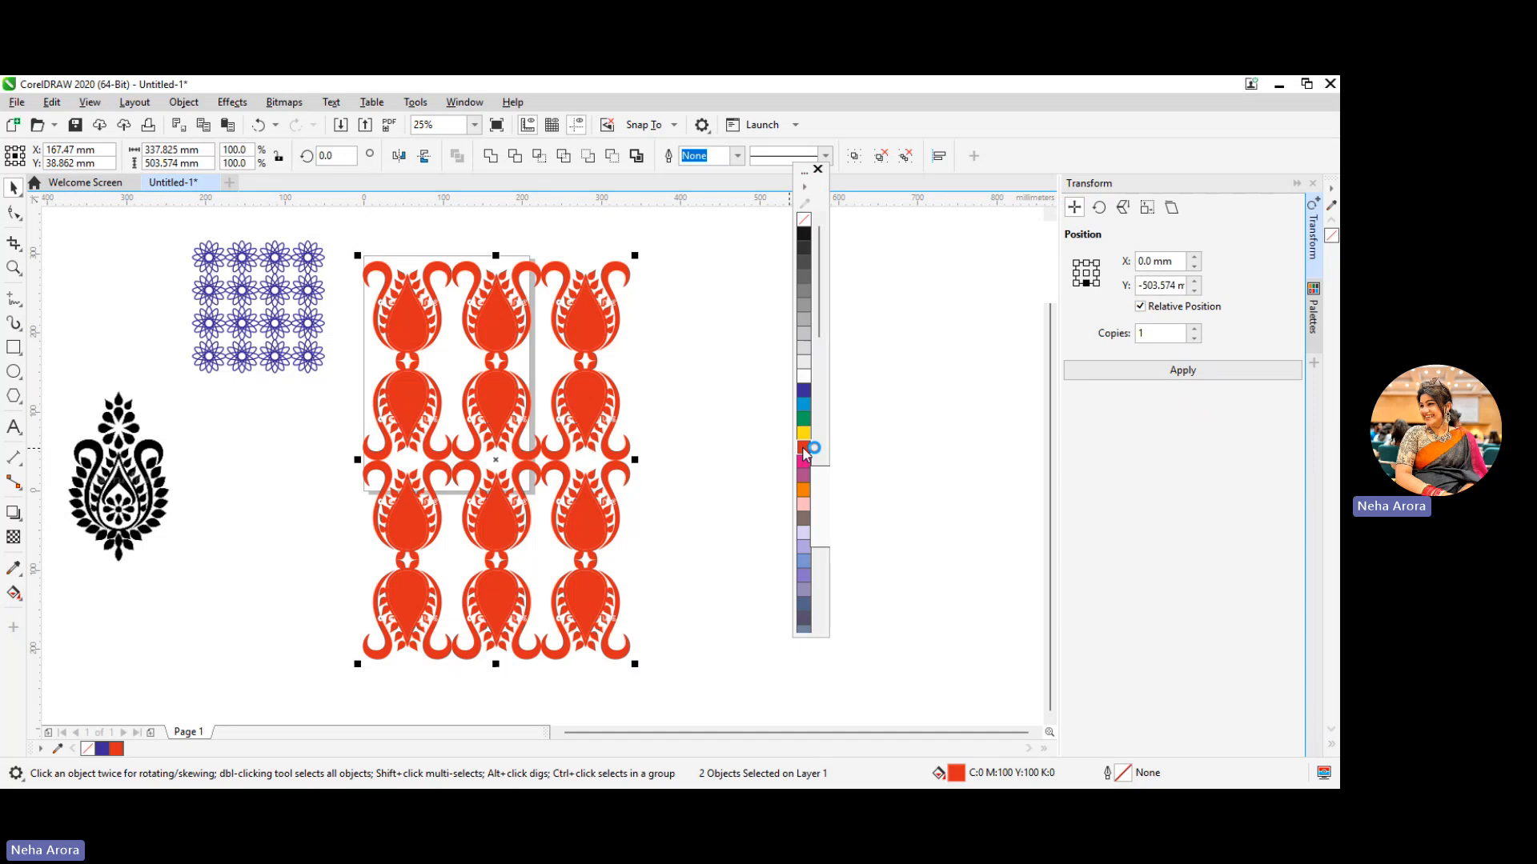
{"action": "key", "text": "ctrl+z"}
{"action": "right_click", "coordinate": [803, 448]}
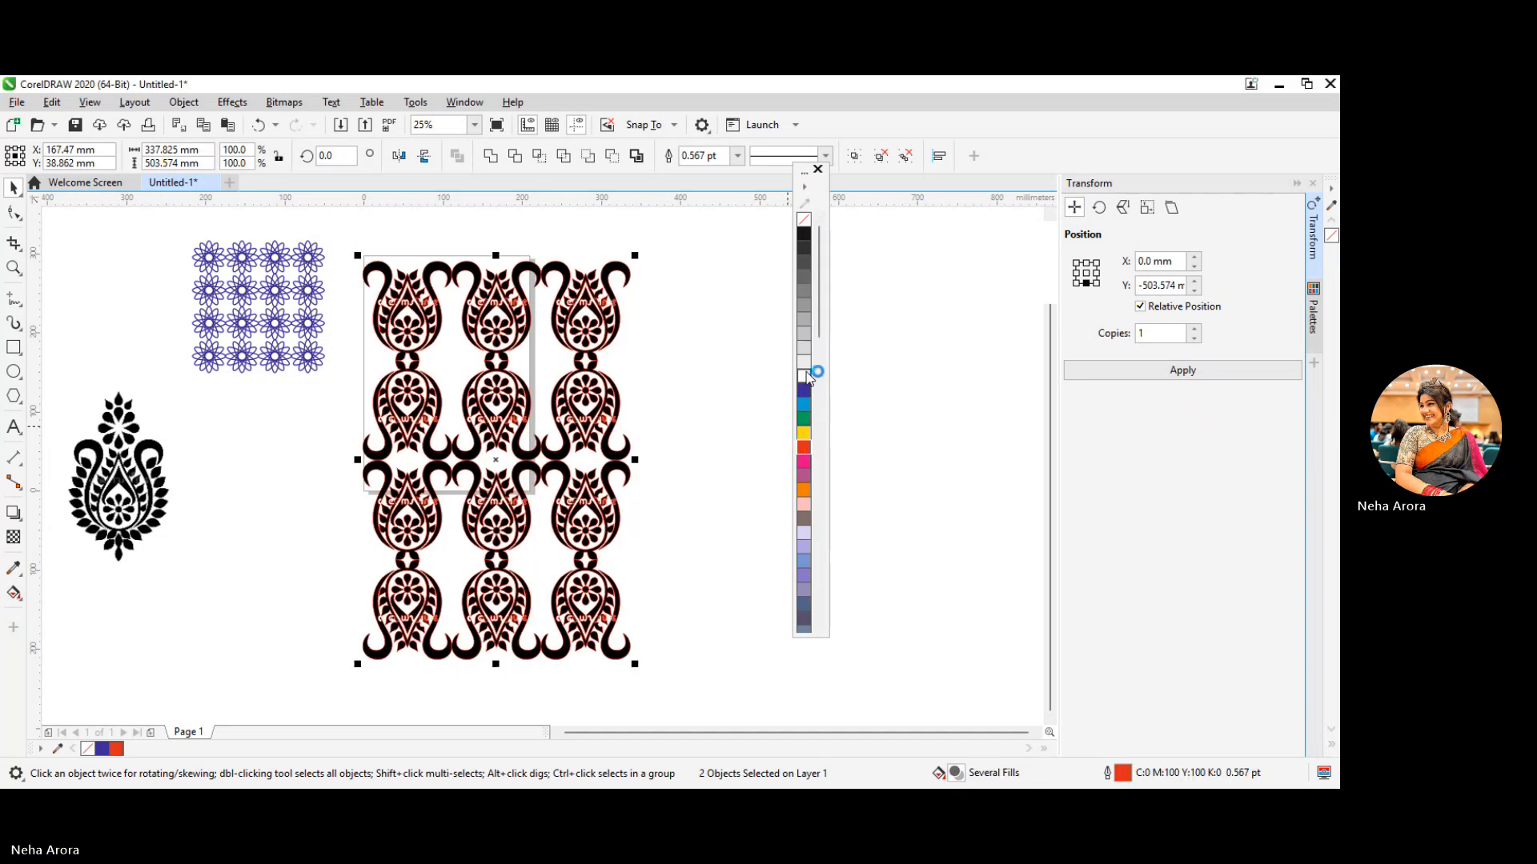
{"action": "left_click", "coordinate": [803, 433]}
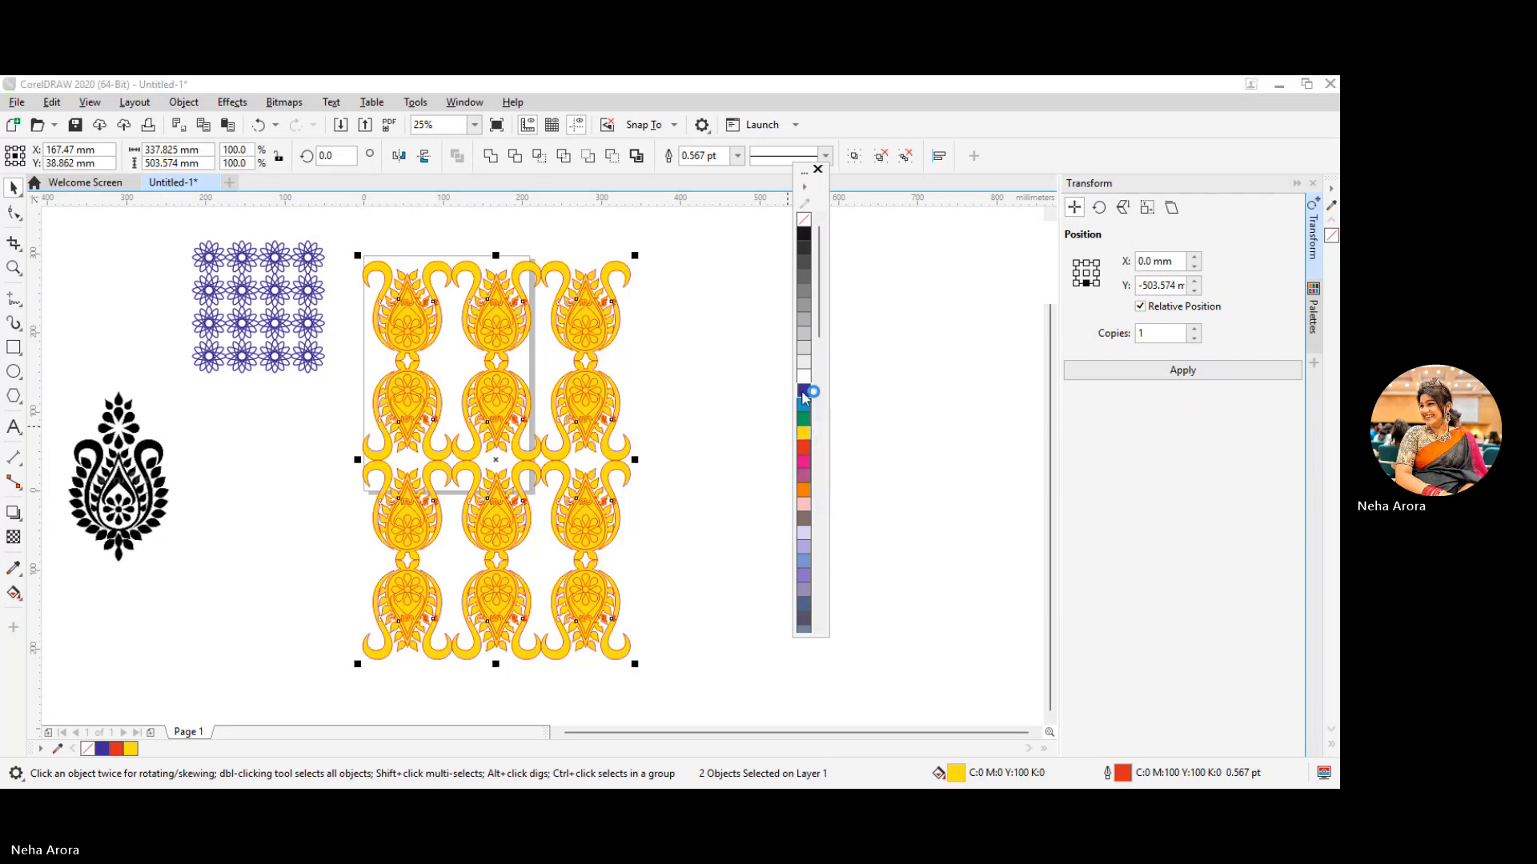
Try dark blue, black and purple outlines on the yellow motif blocks and inspect the outline up close
{"action": "right_click", "coordinate": [803, 391]}
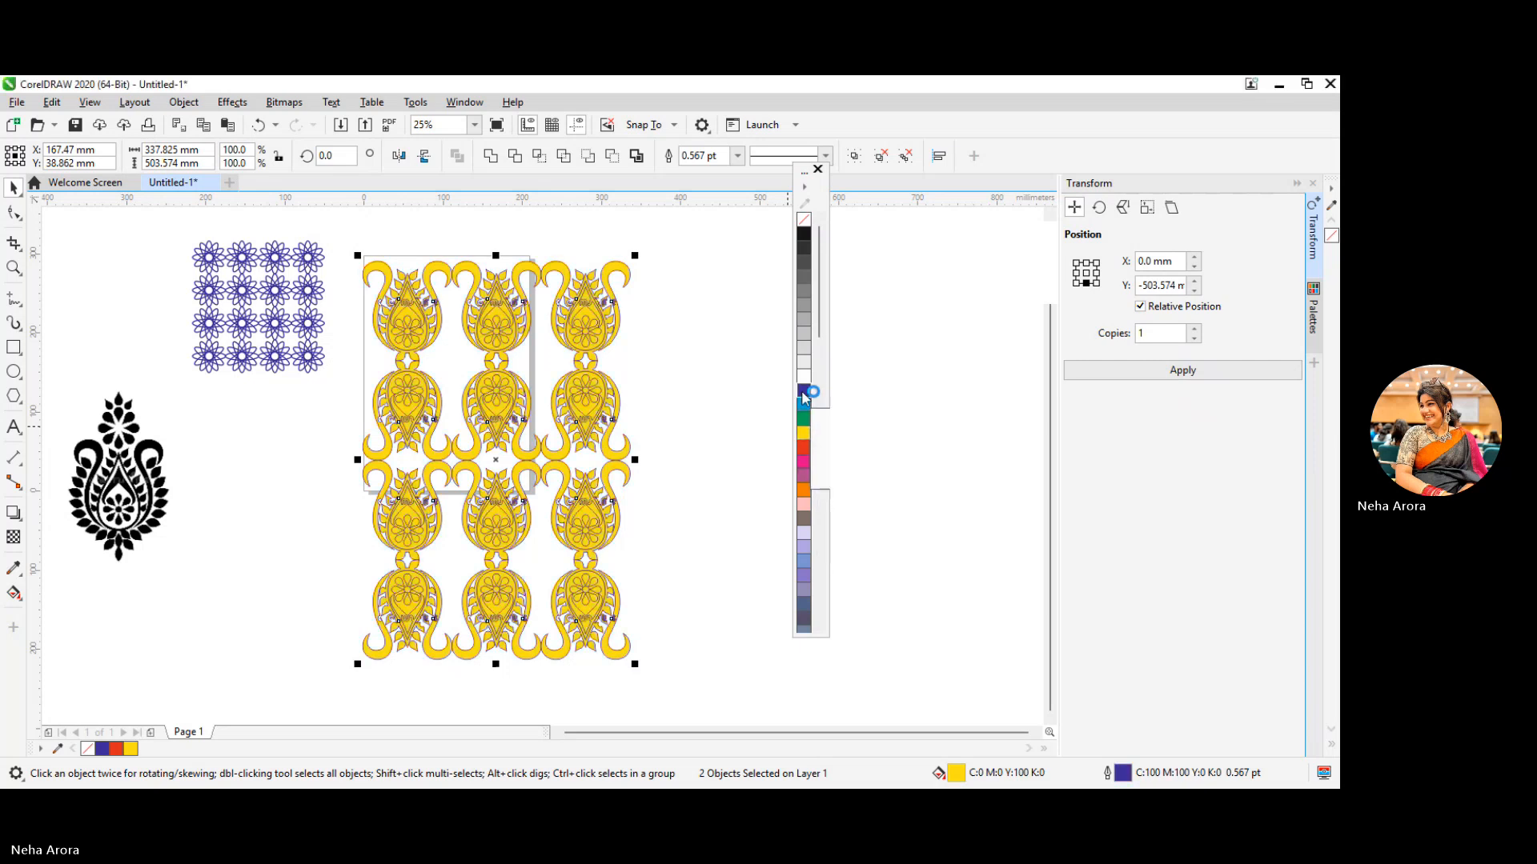
{"action": "right_click", "coordinate": [804, 233]}
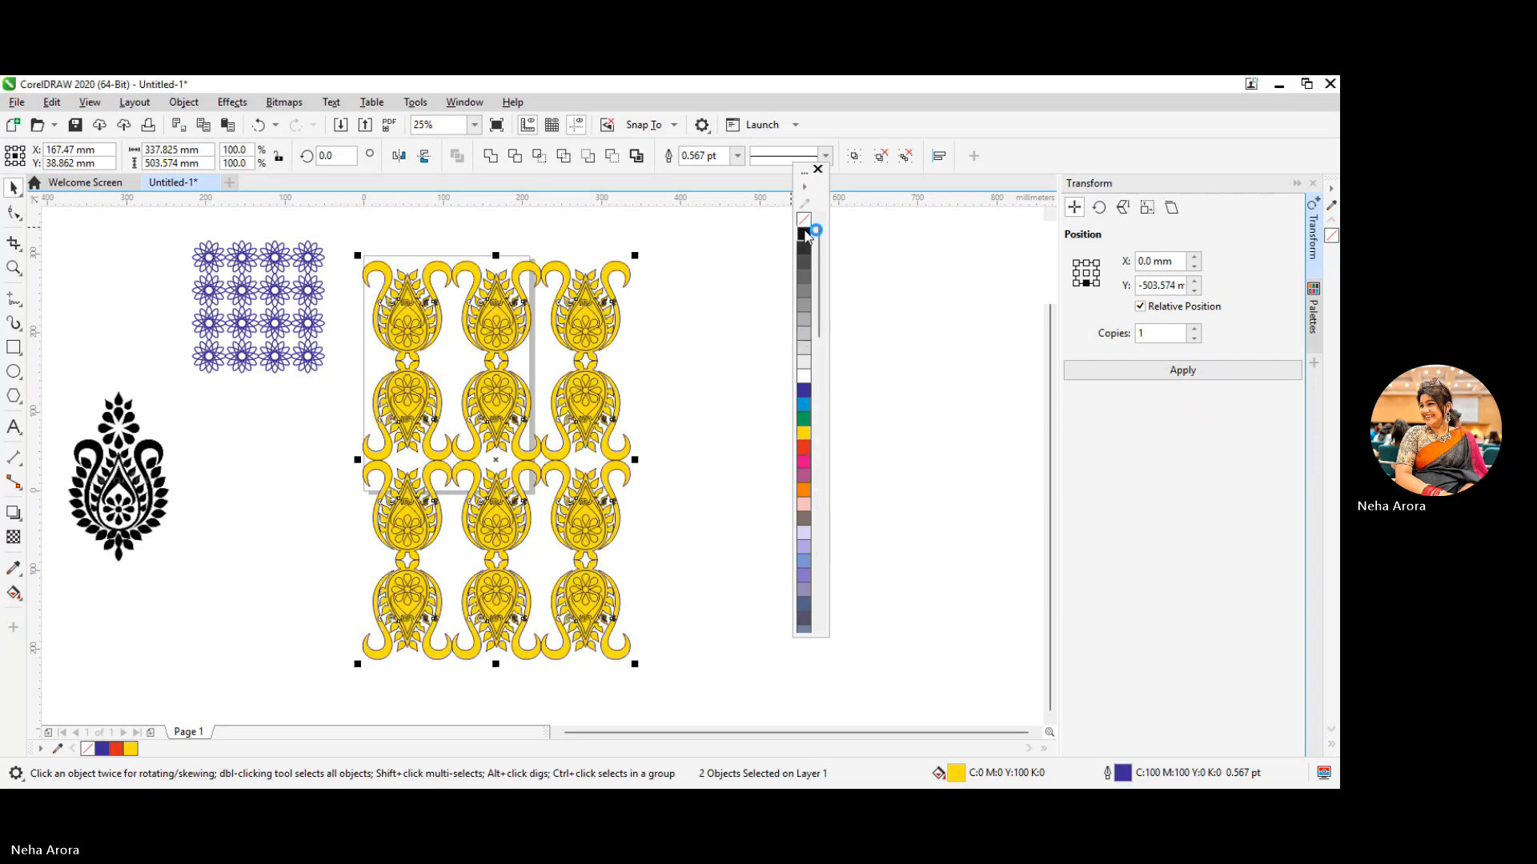
{"action": "right_click", "coordinate": [804, 475]}
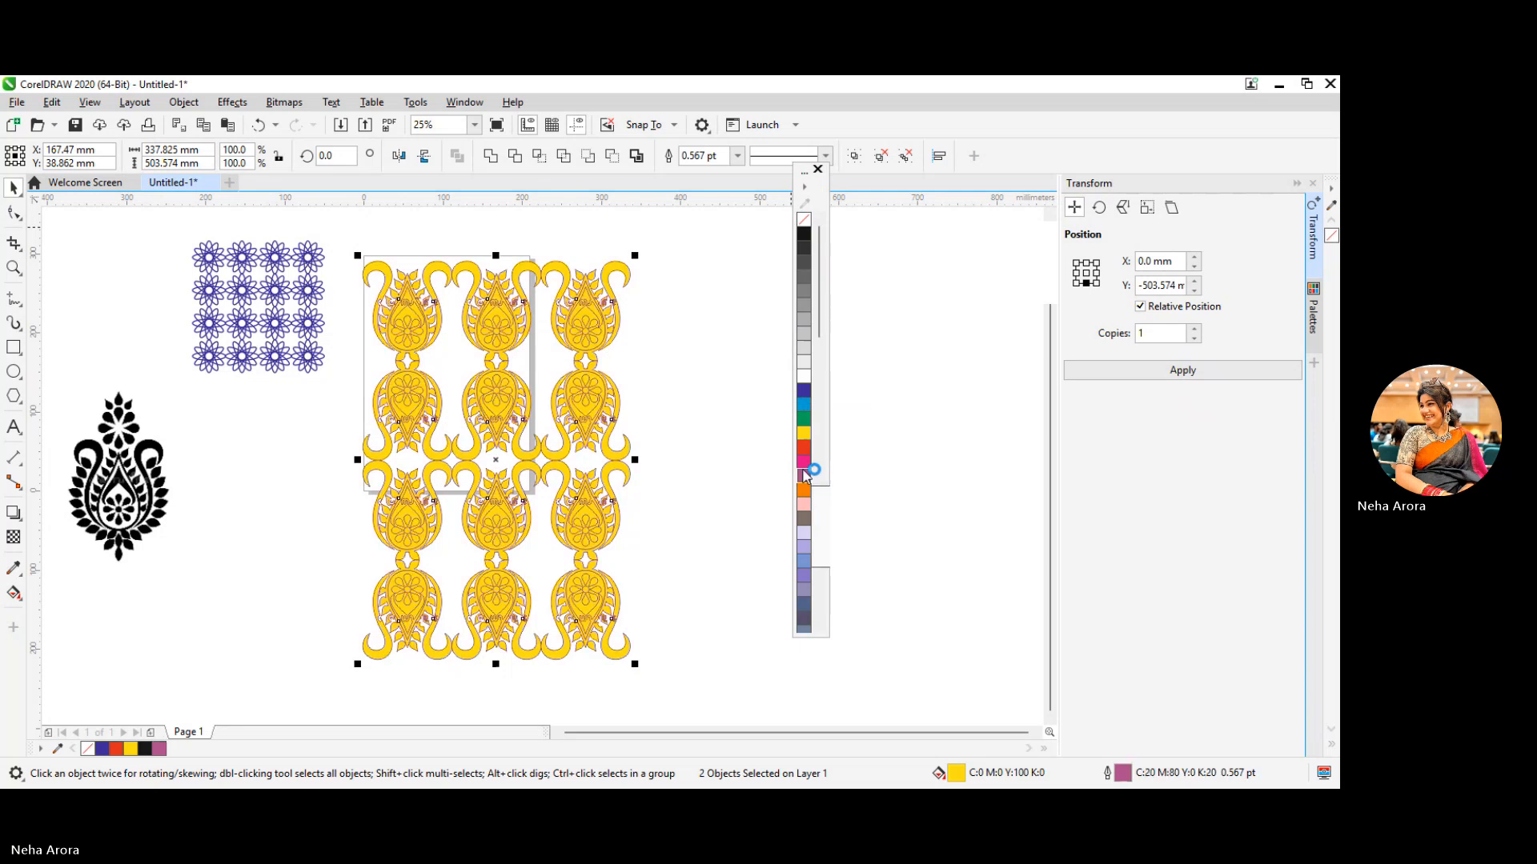
{"action": "left_click", "coordinate": [729, 456]}
{"action": "scroll", "coordinate": [549, 512], "scroll_direction": "up", "scroll_amount": 4}
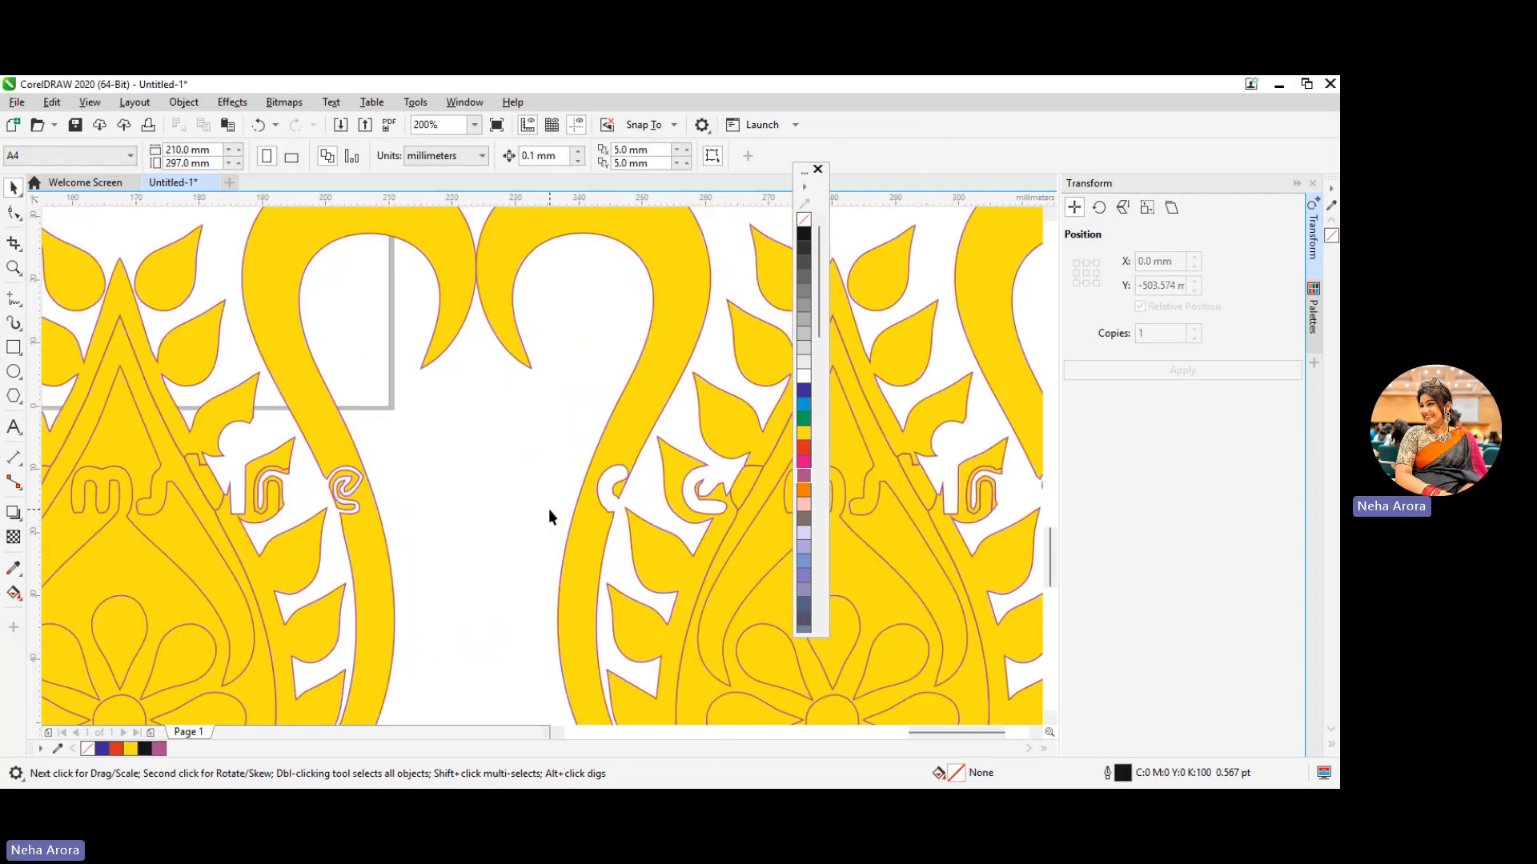
{"action": "scroll", "coordinate": [549, 512], "scroll_direction": "down", "scroll_amount": 4}
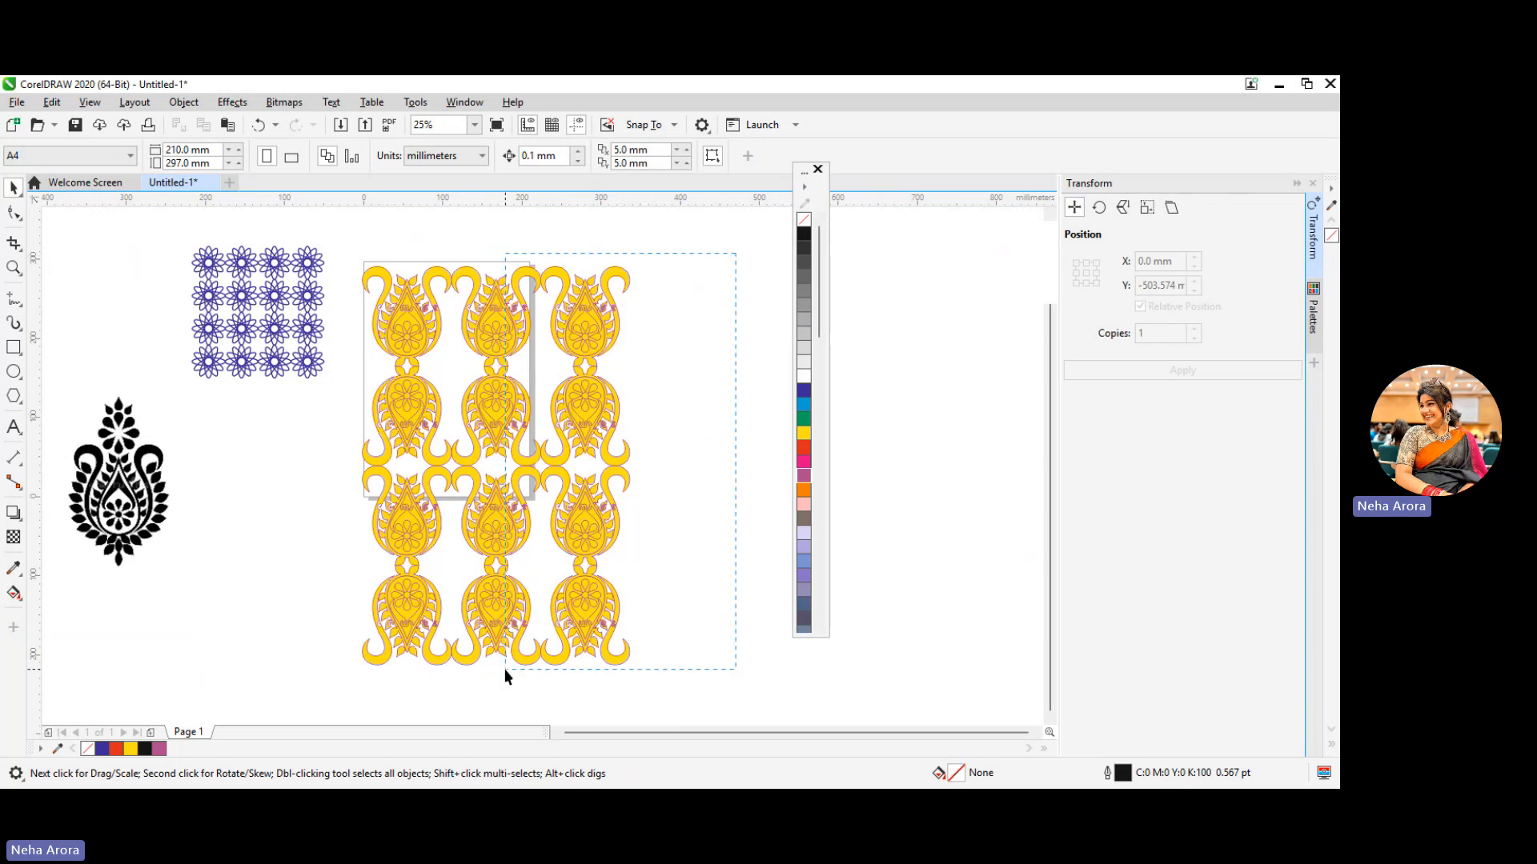
Give both motif blocks a light blue outline (C60 M40) and a purple fill (C20 M80 K20), and group them
{"action": "left_click_drag", "start_coordinate": [505, 669], "coordinate": [311, 695]}
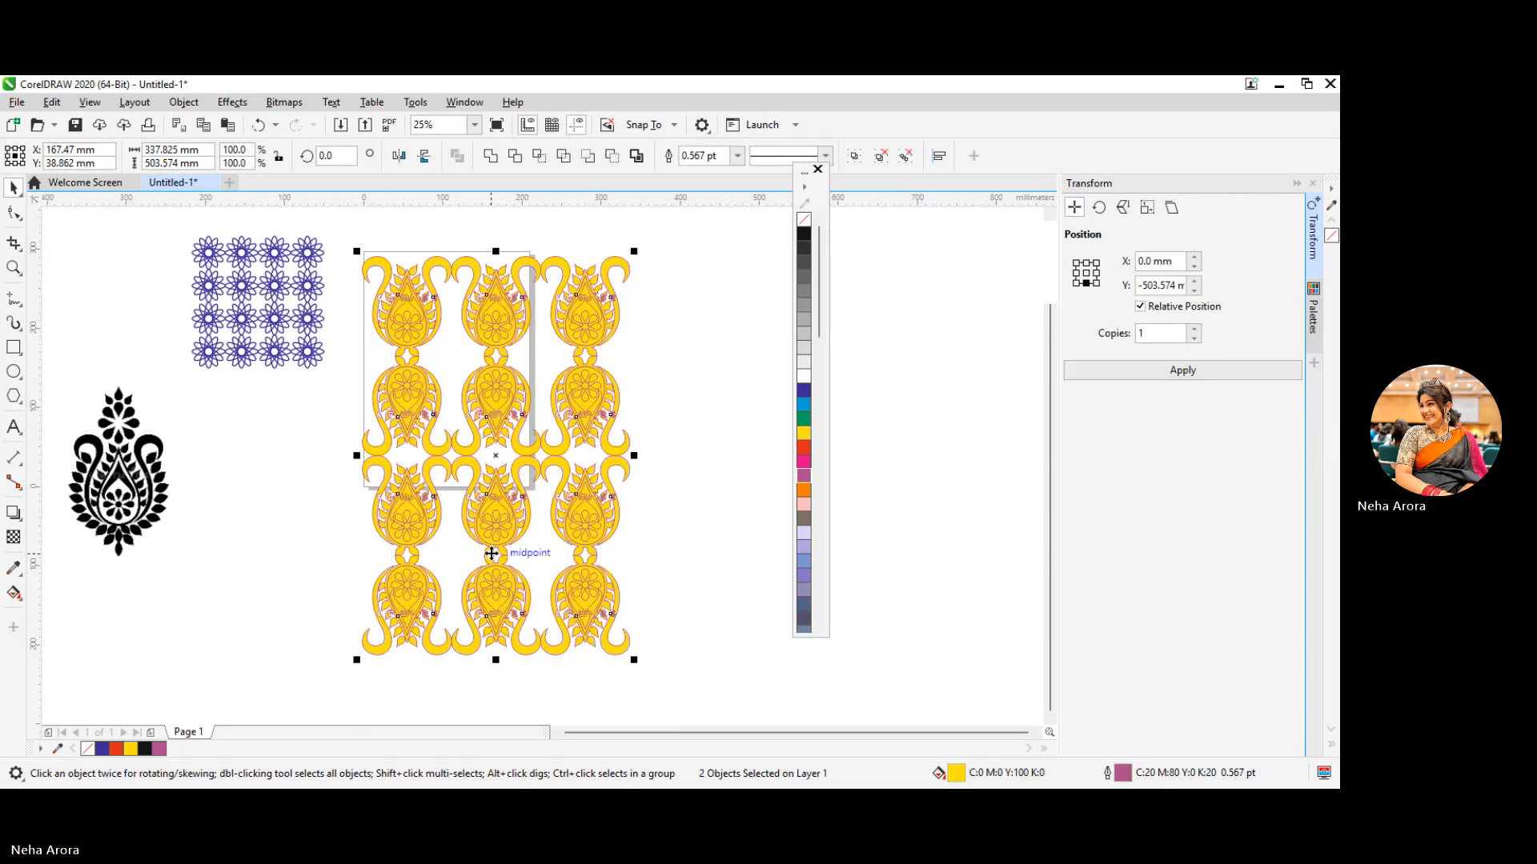
{"action": "right_click", "coordinate": [805, 560]}
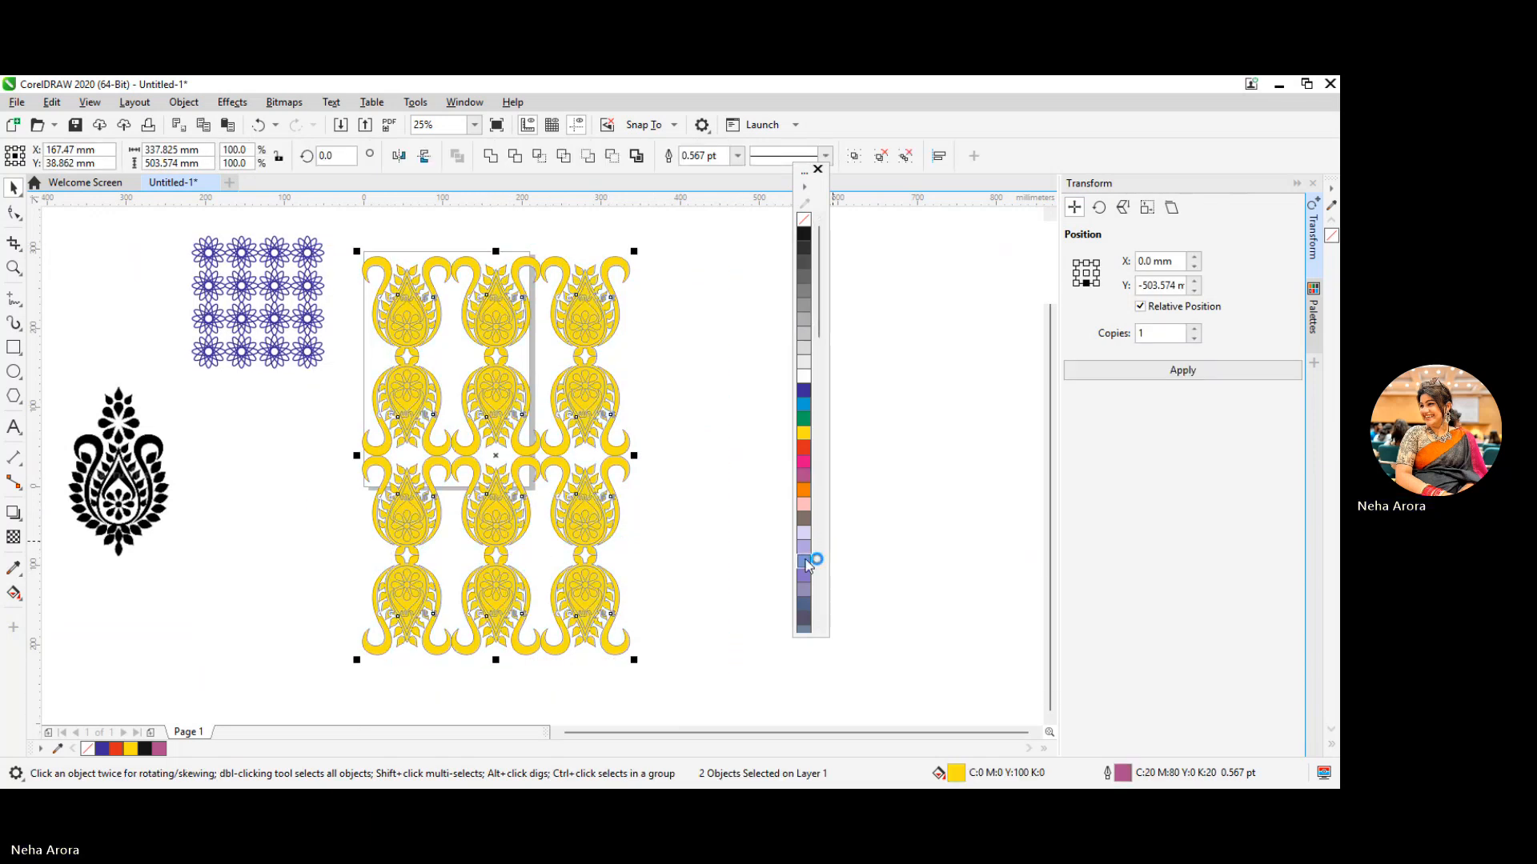
{"action": "left_click", "coordinate": [803, 476]}
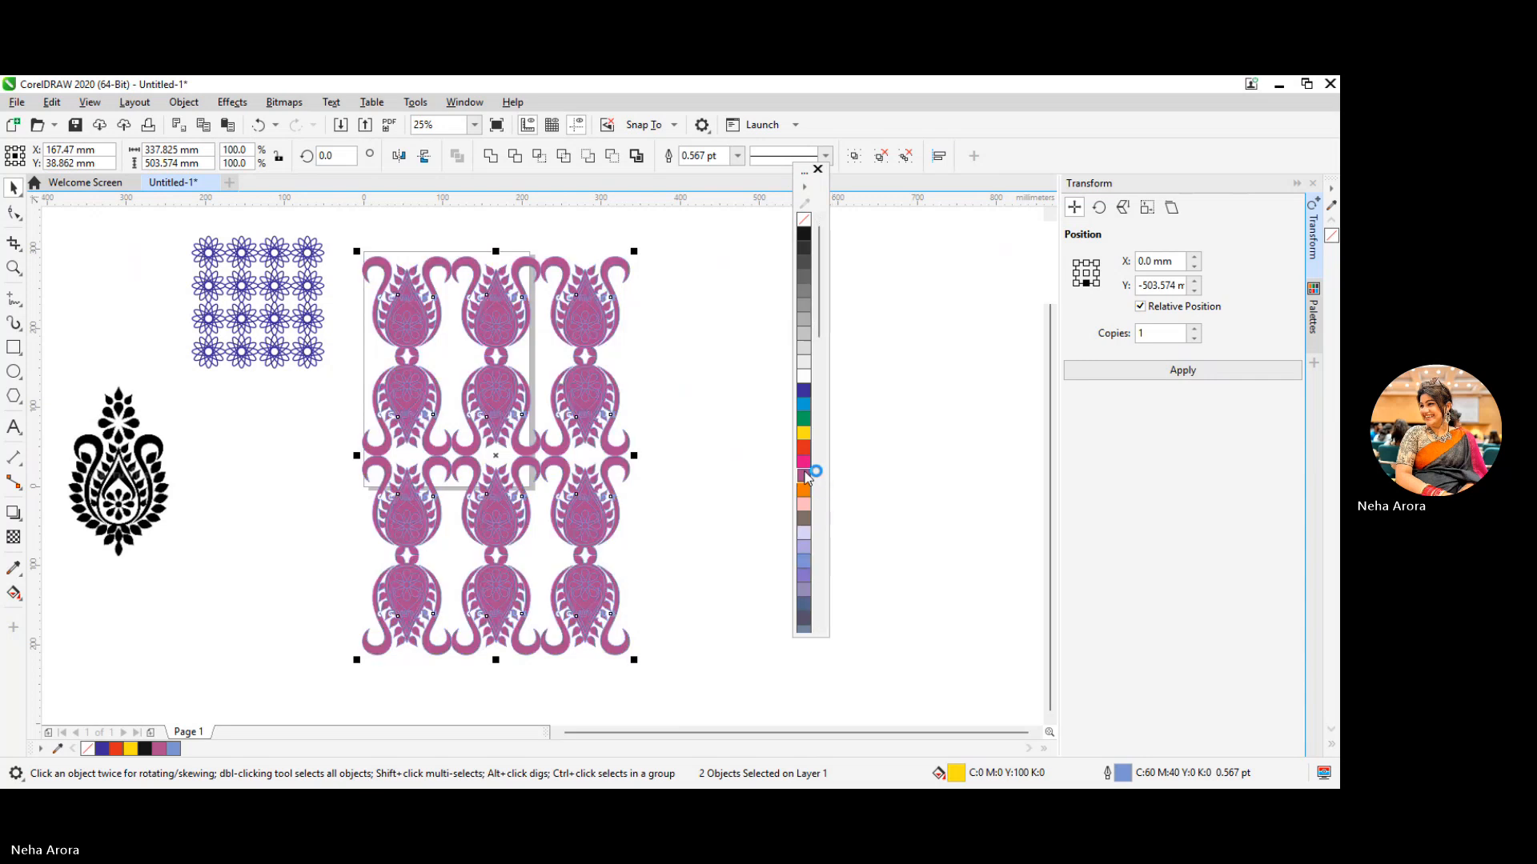
{"action": "right_click", "coordinate": [493, 435]}
{"action": "left_click", "coordinate": [582, 386]}
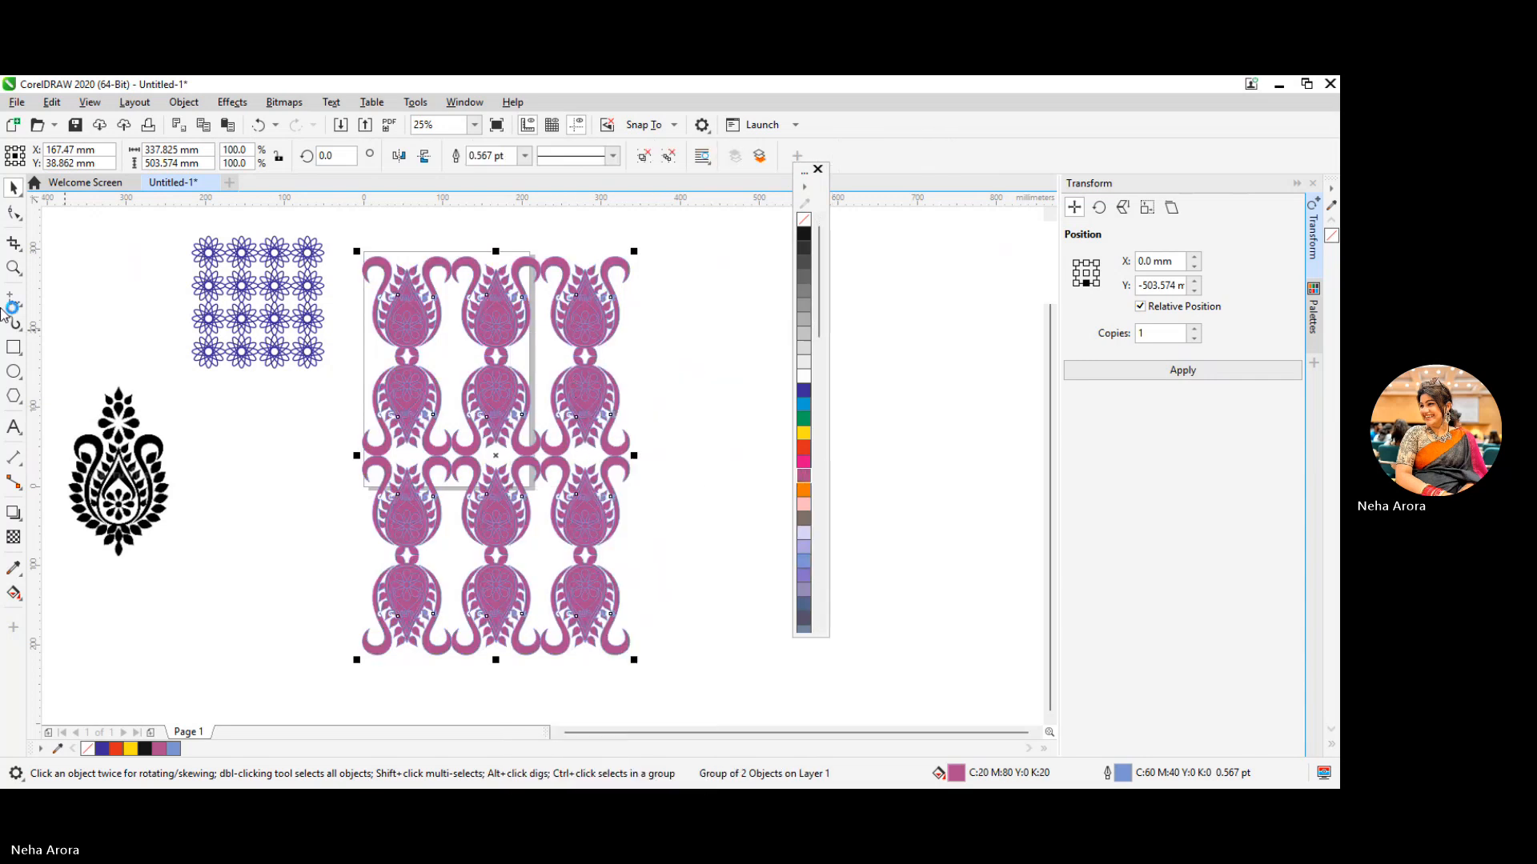
Move the purple pattern off the page and scale it down to about 283 mm tall below the blue flower grid
{"action": "left_click_drag", "start_coordinate": [457, 335], "coordinate": [309, 453]}
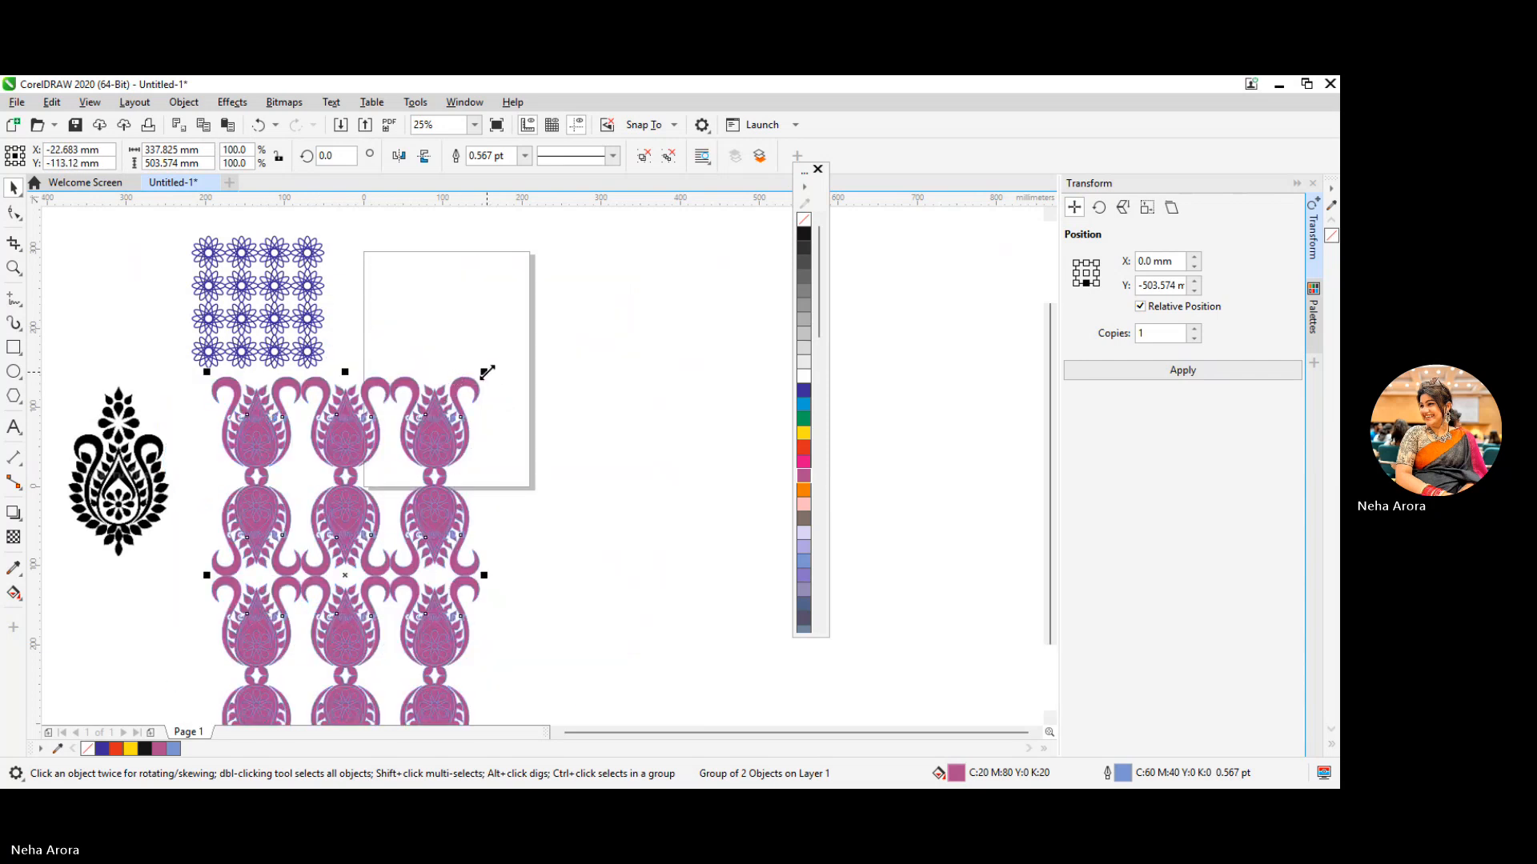
{"action": "left_click_drag", "start_coordinate": [485, 372], "coordinate": [368, 507]}
{"action": "left_click_drag", "start_coordinate": [329, 611], "coordinate": [320, 465]}
{"action": "left_click", "coordinate": [474, 485]}
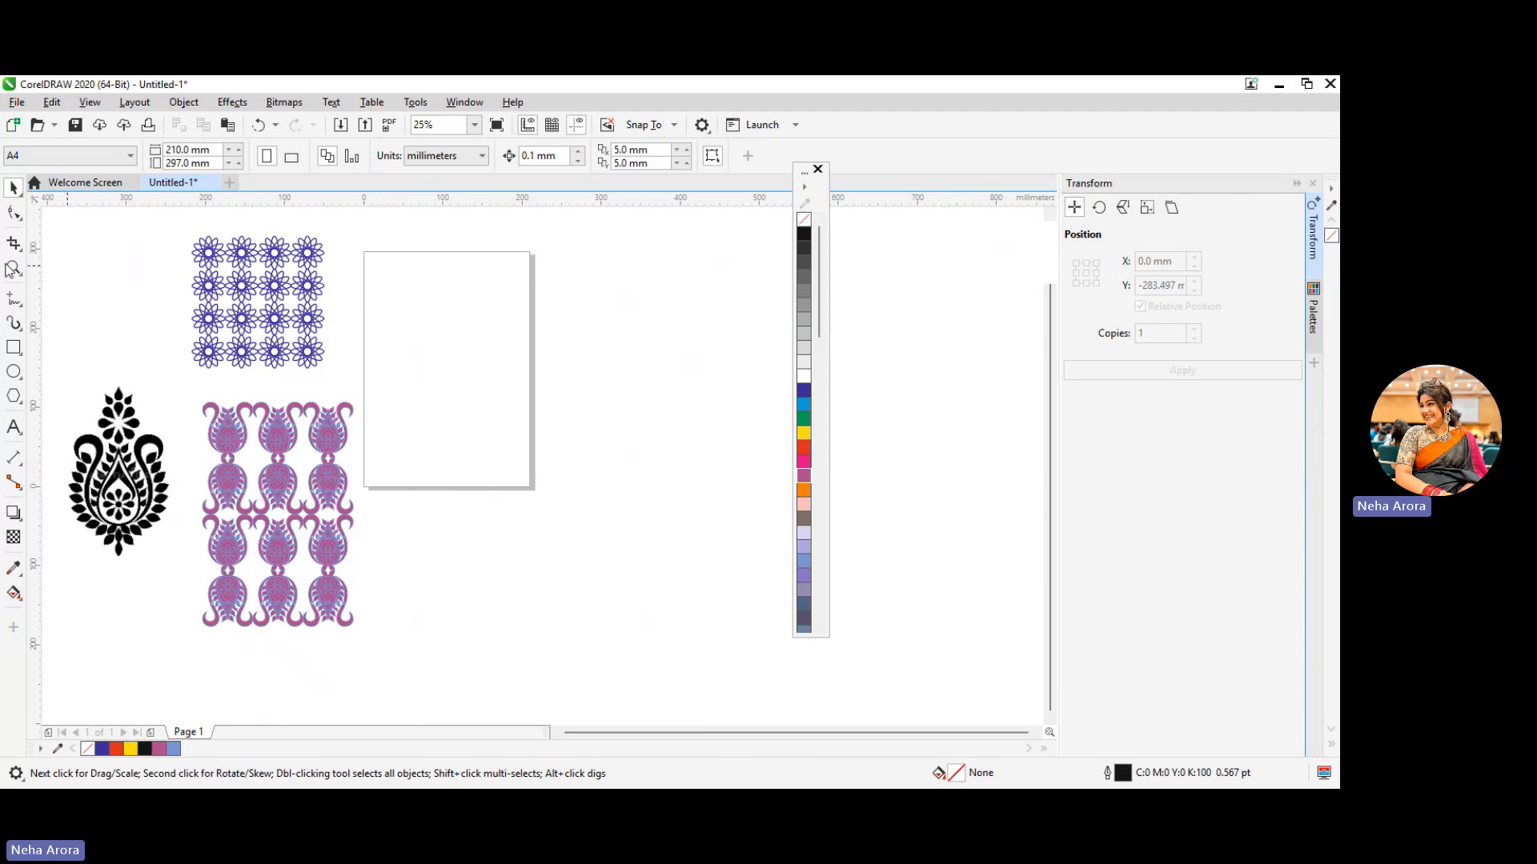
Import the JPG of the front and back shirt sketch from Downloads and place it about 416 mm wide across the page
{"action": "left_click", "coordinate": [16, 102]}
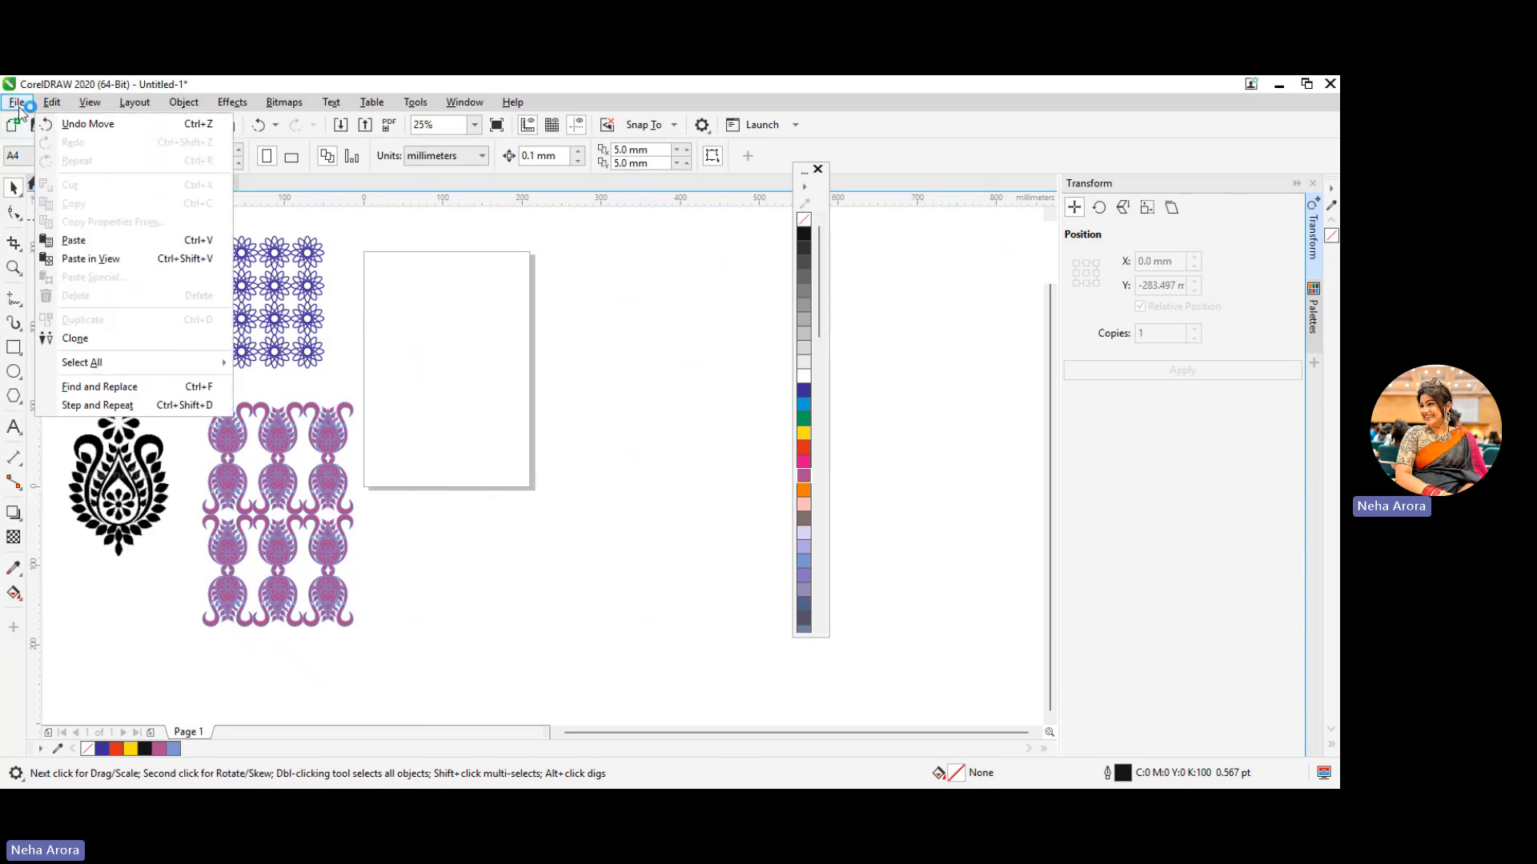
{"action": "left_click", "coordinate": [52, 103]}
{"action": "left_click", "coordinate": [17, 102]}
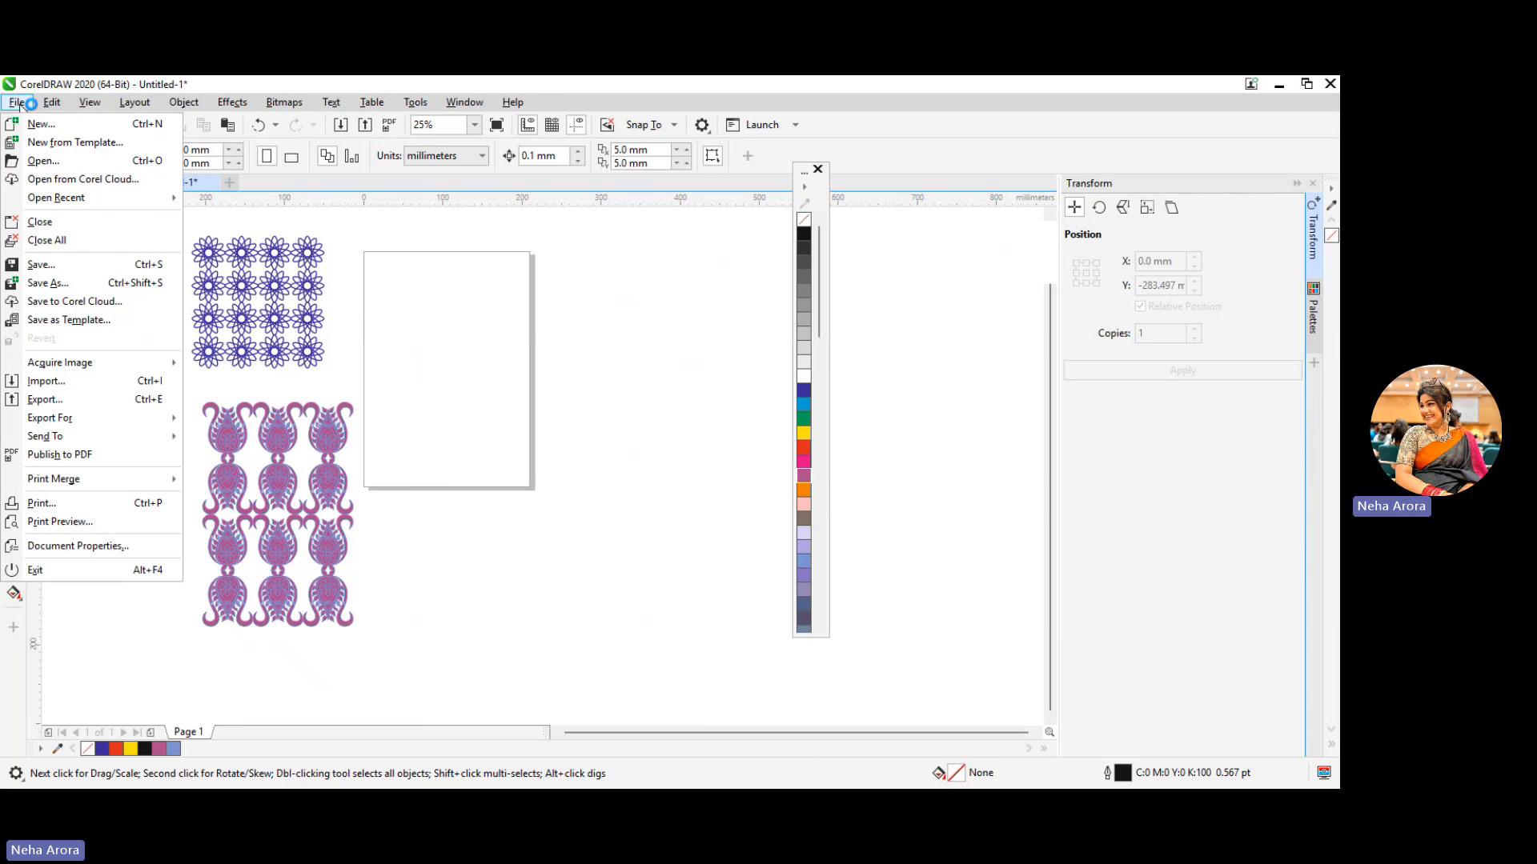
{"action": "left_click", "coordinate": [84, 382]}
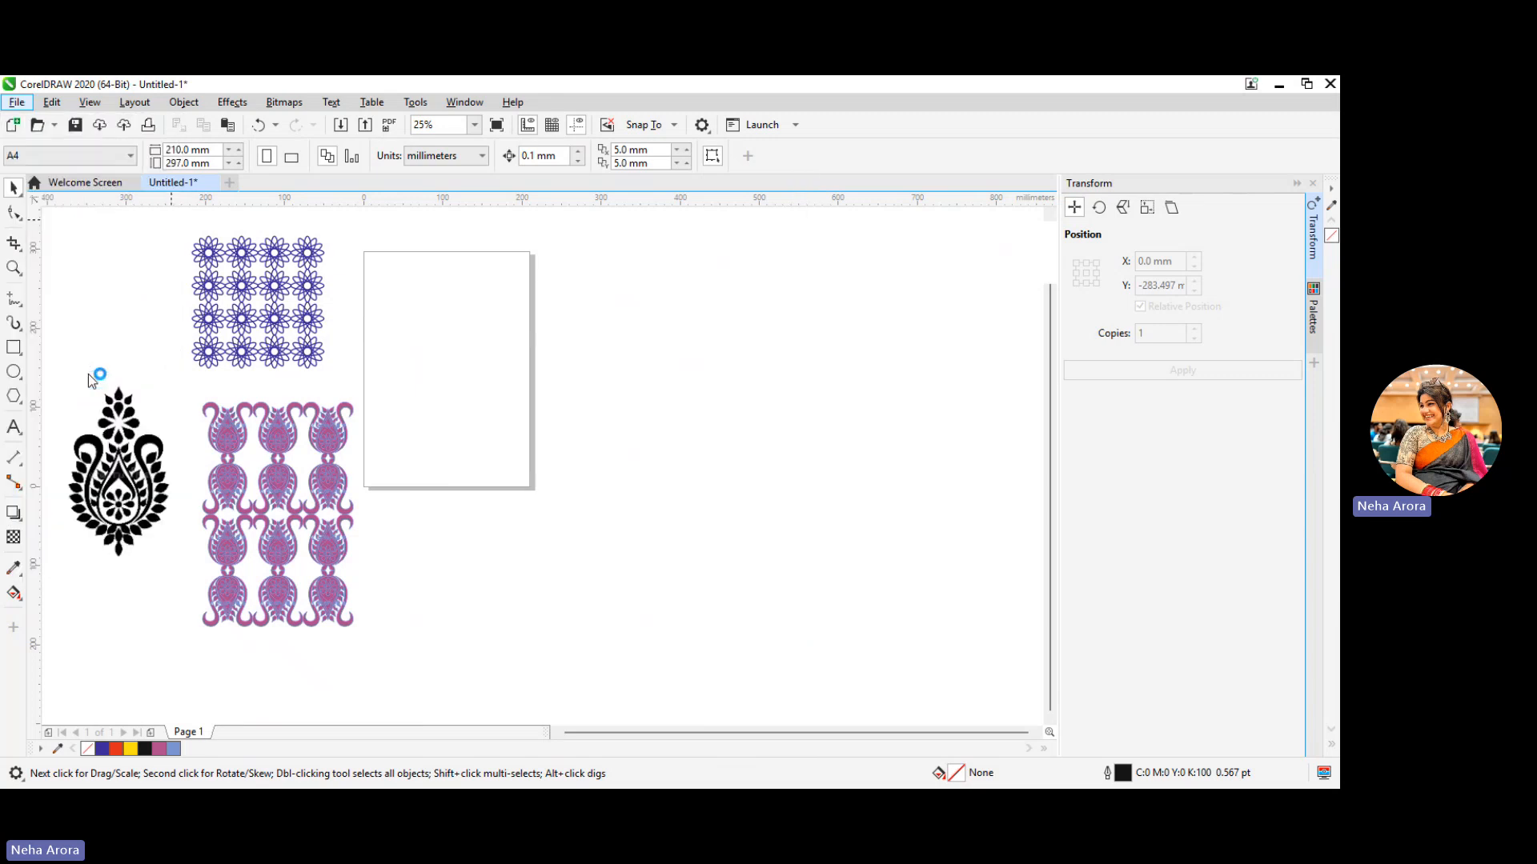
{"action": "scroll", "coordinate": [871, 486], "scroll_direction": "down", "scroll_amount": 1}
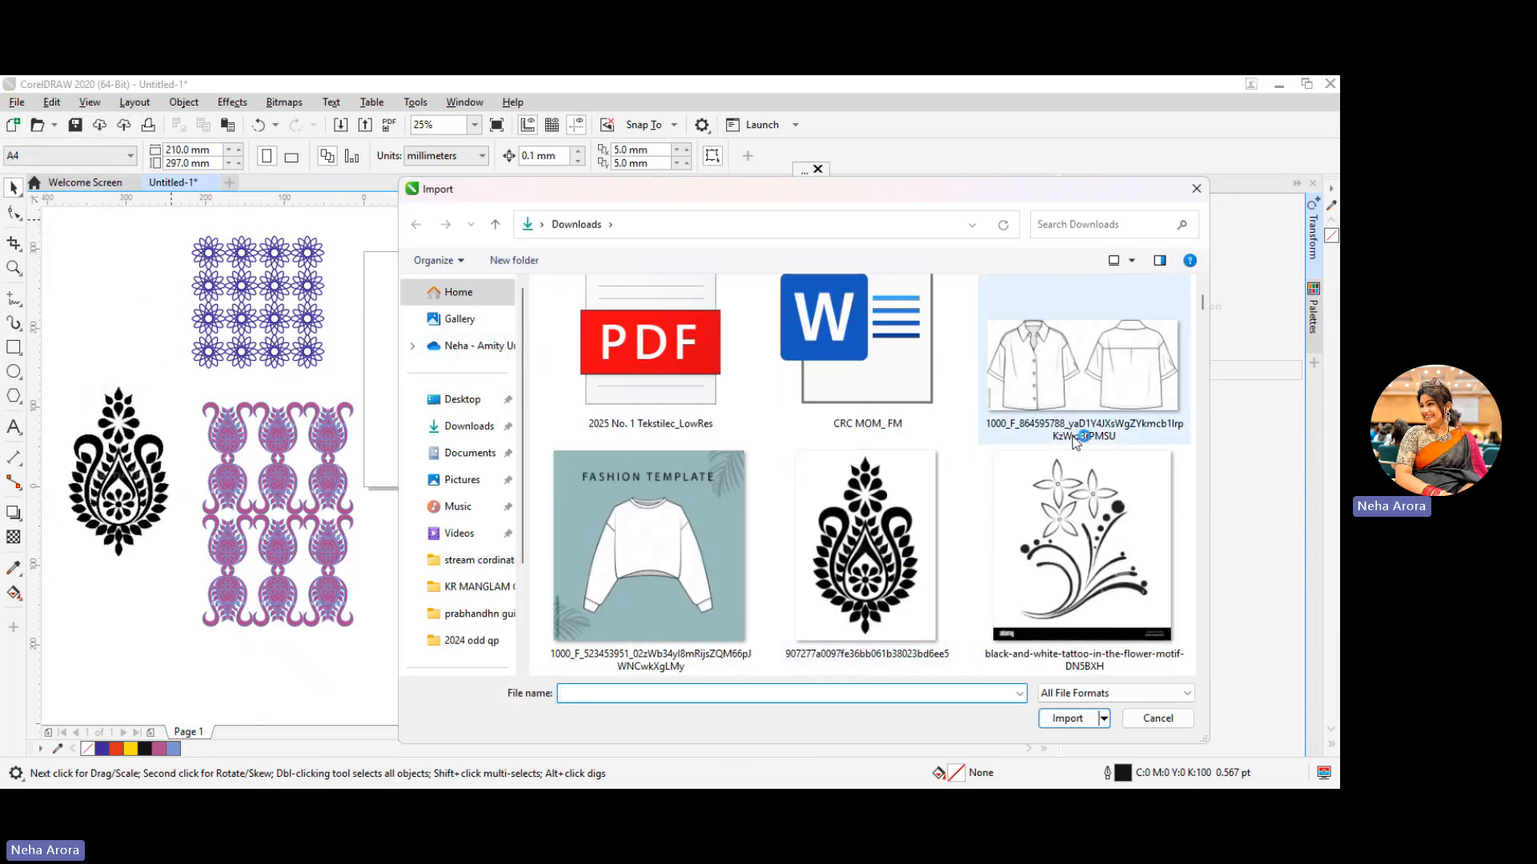
{"action": "scroll", "coordinate": [1065, 544], "scroll_direction": "down", "scroll_amount": 2}
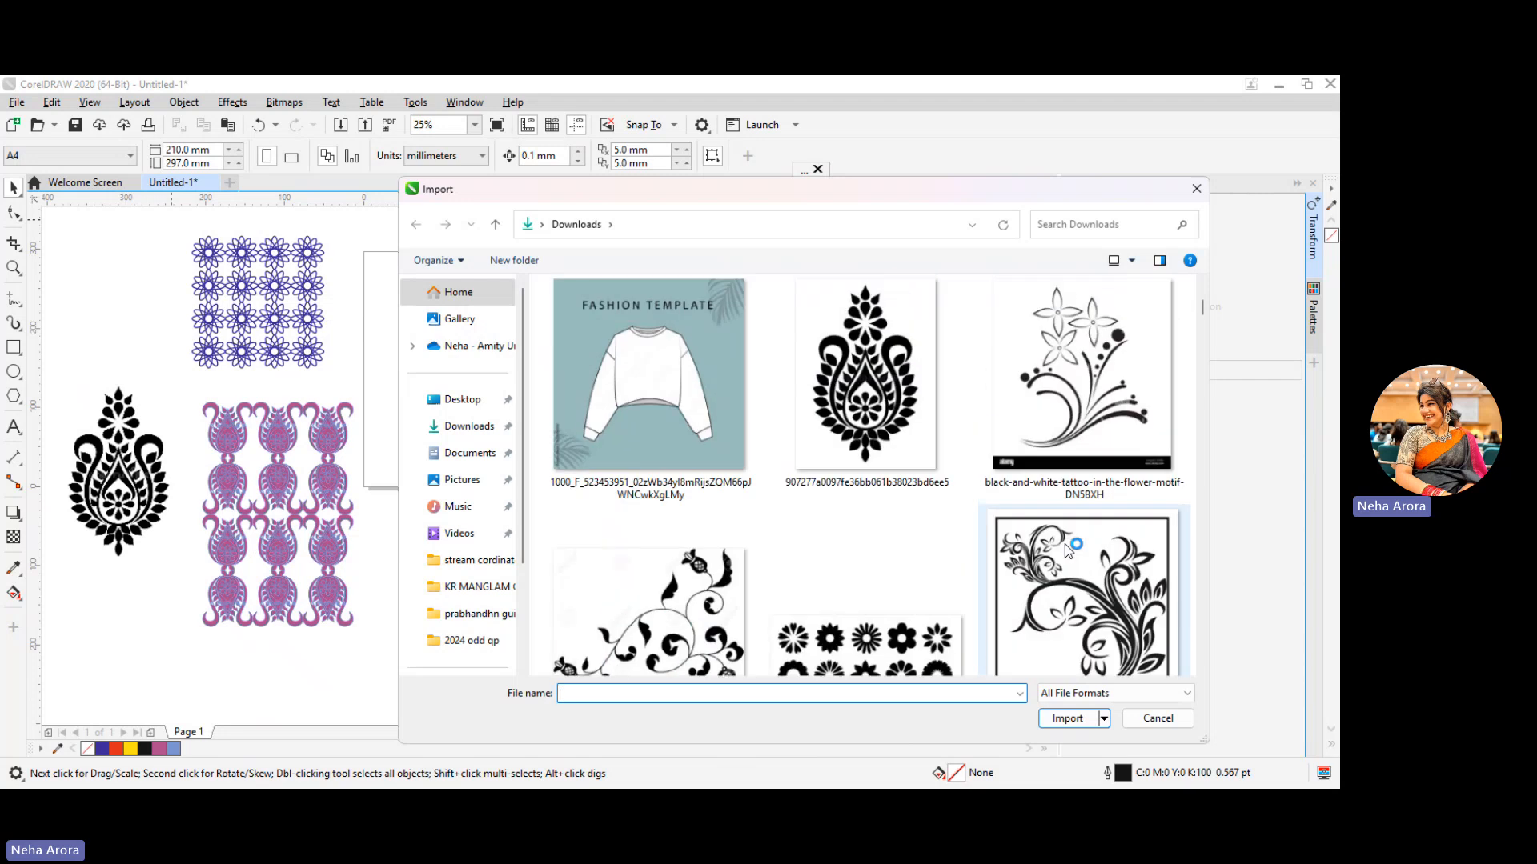
{"action": "scroll", "coordinate": [1068, 407], "scroll_direction": "up", "scroll_amount": 3}
{"action": "double_click", "coordinate": [1068, 407]}
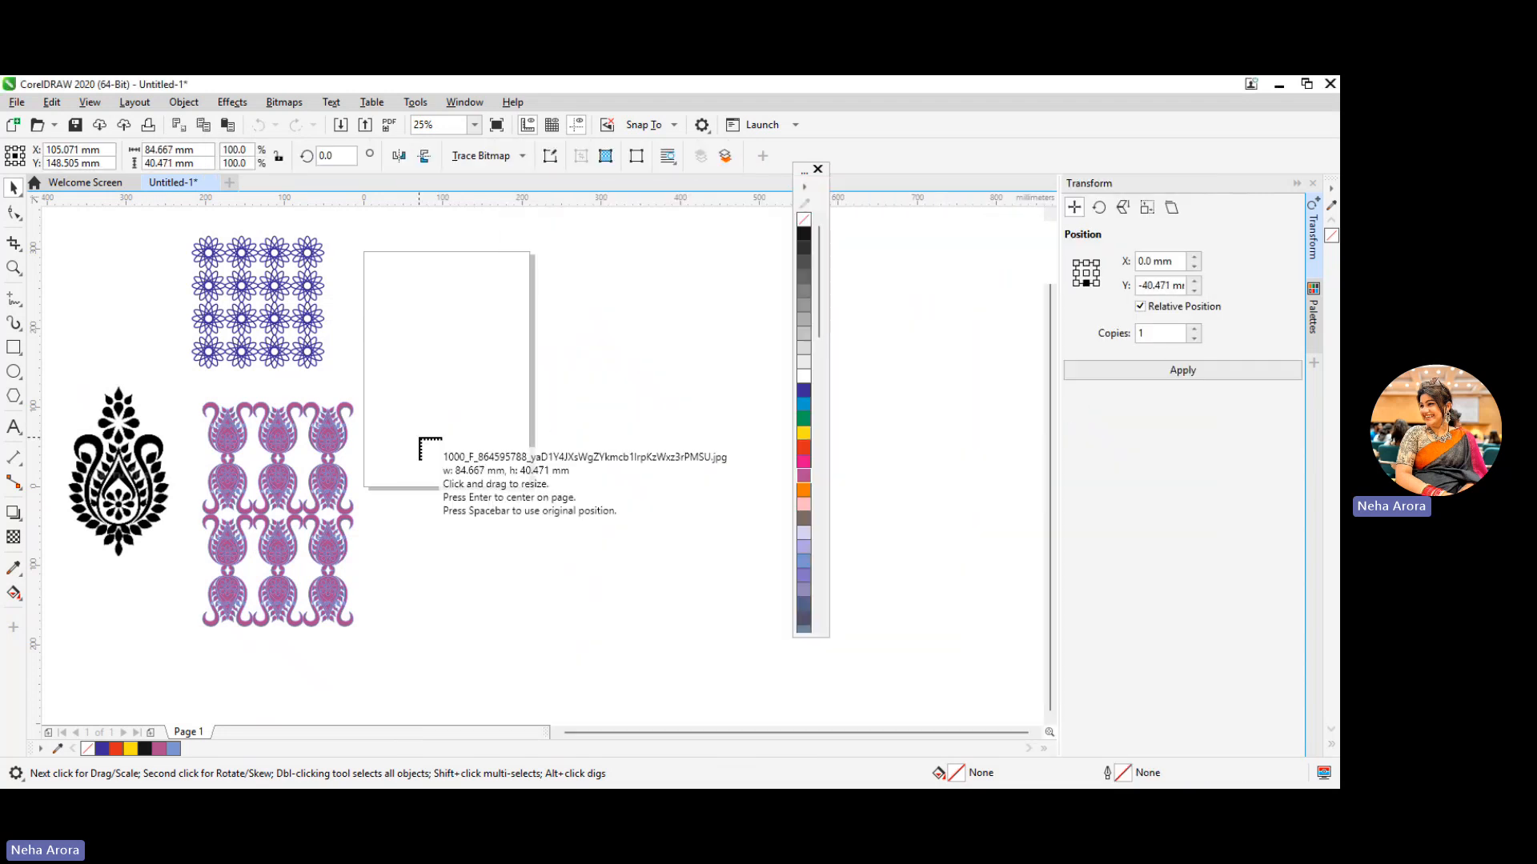
{"action": "left_click_drag", "start_coordinate": [396, 315], "coordinate": [746, 704]}
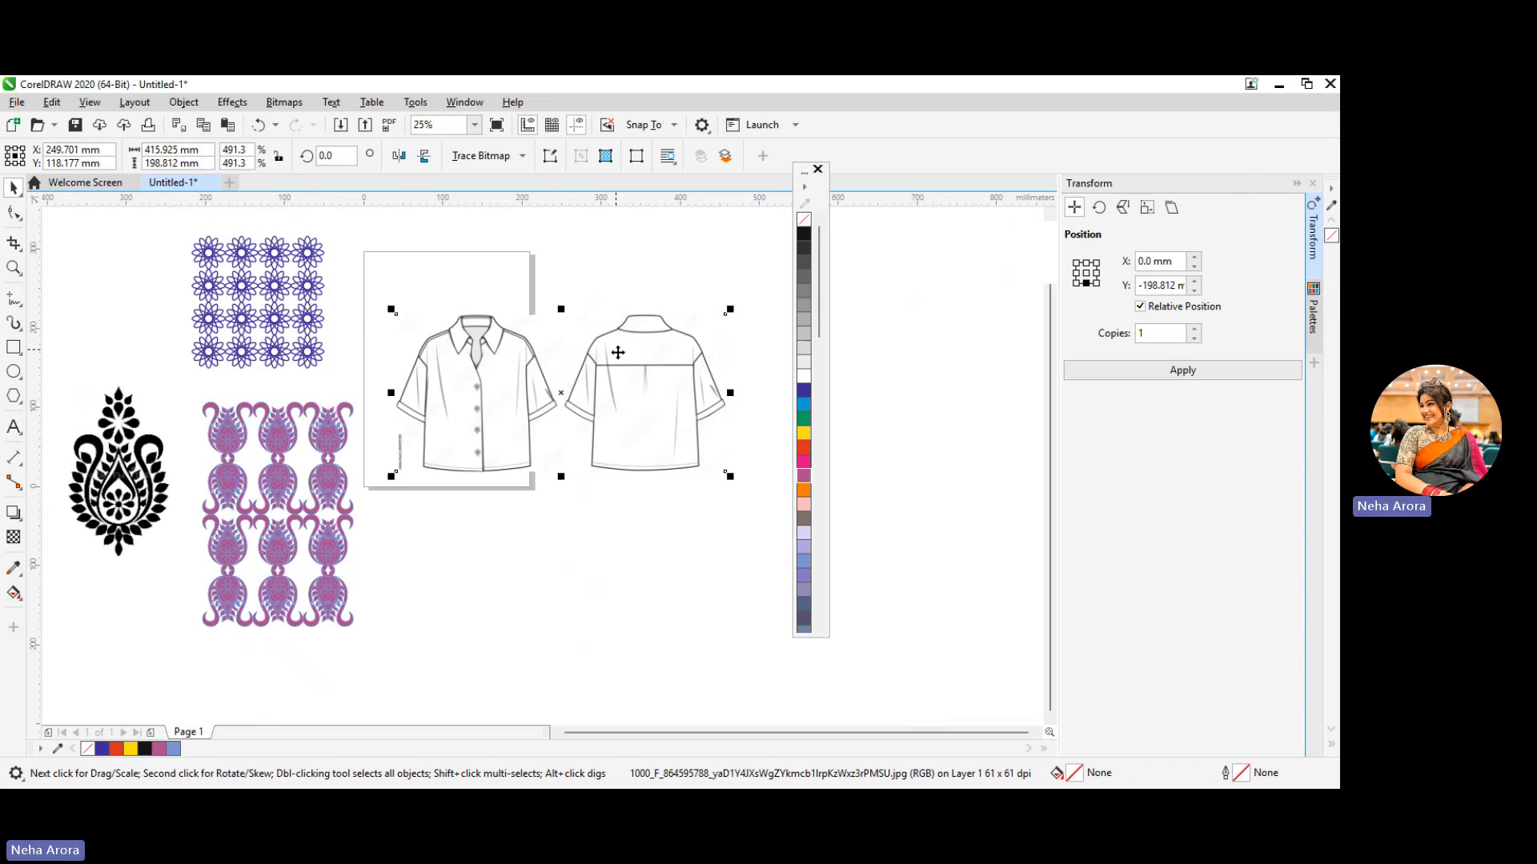
Quick Trace the shirt bitmap and move the traced group below the page, clear of the original image
{"action": "right_click", "coordinate": [484, 372]}
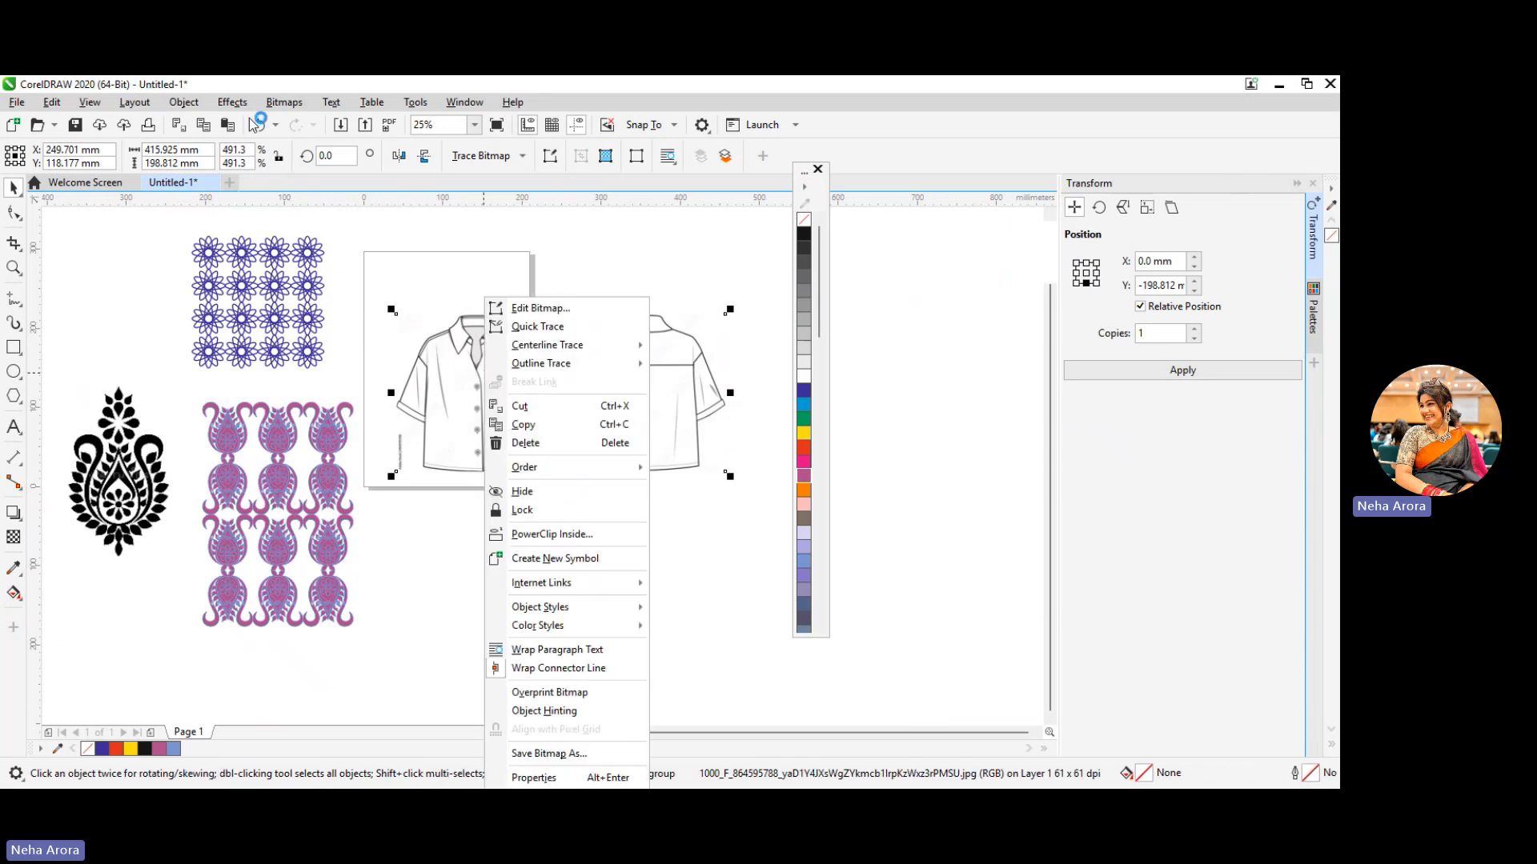
{"action": "left_click", "coordinate": [282, 103]}
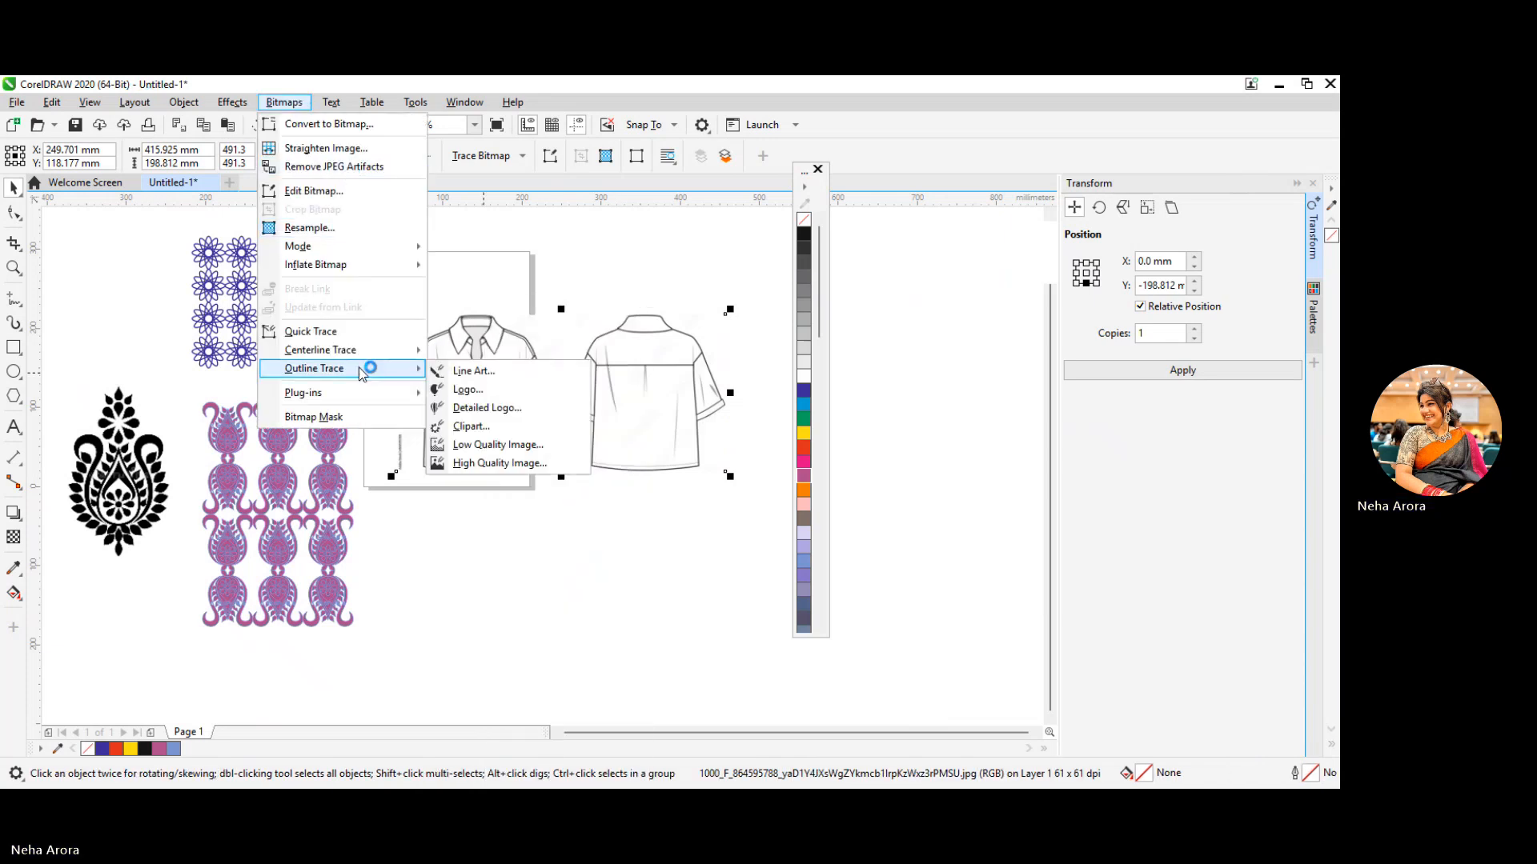
{"action": "left_click", "coordinate": [367, 336]}
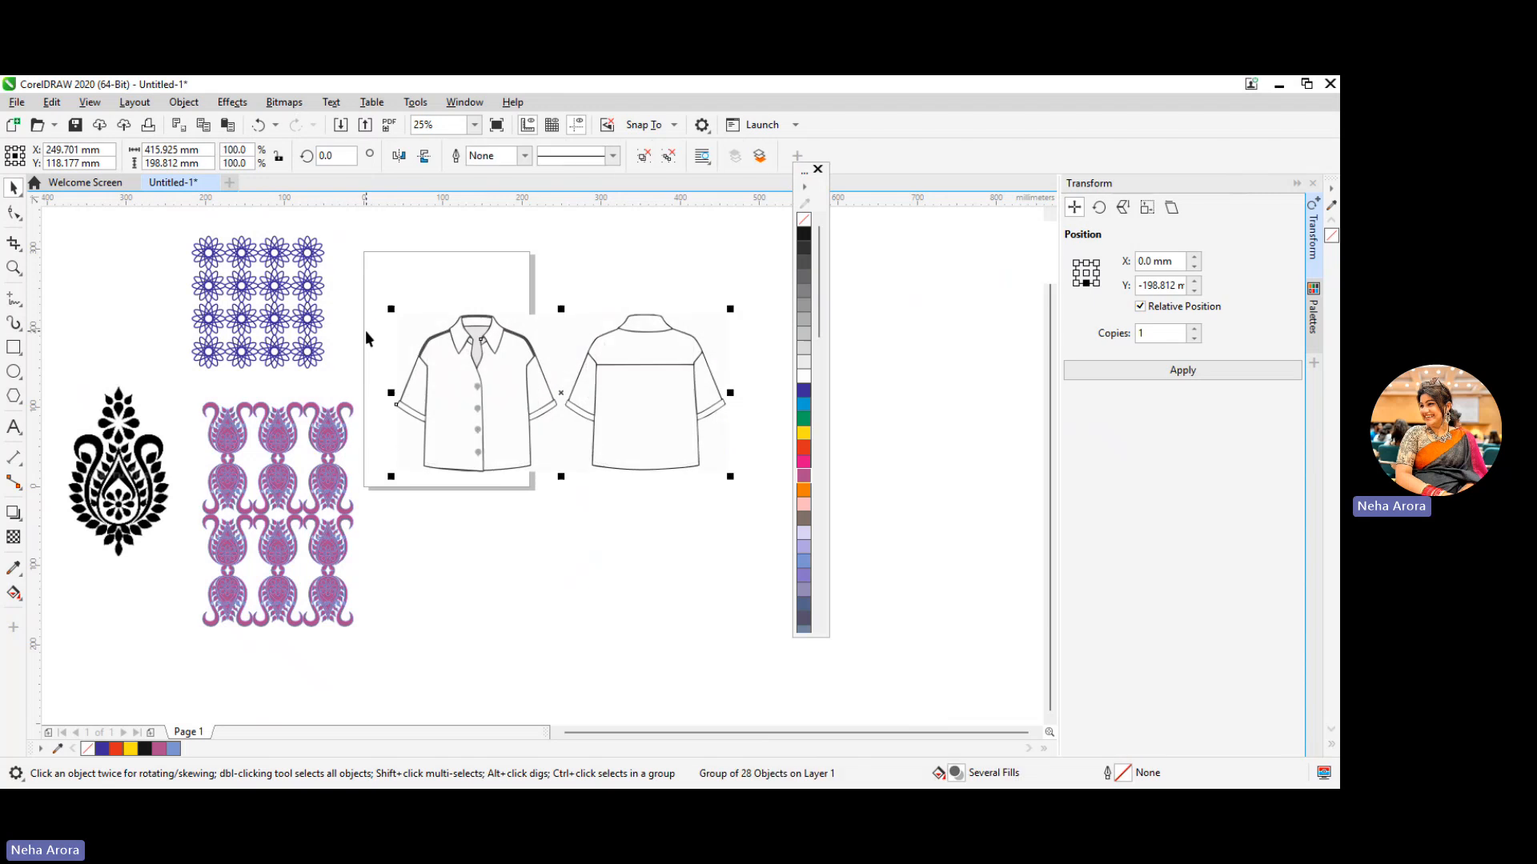
{"action": "right_click", "coordinate": [478, 372]}
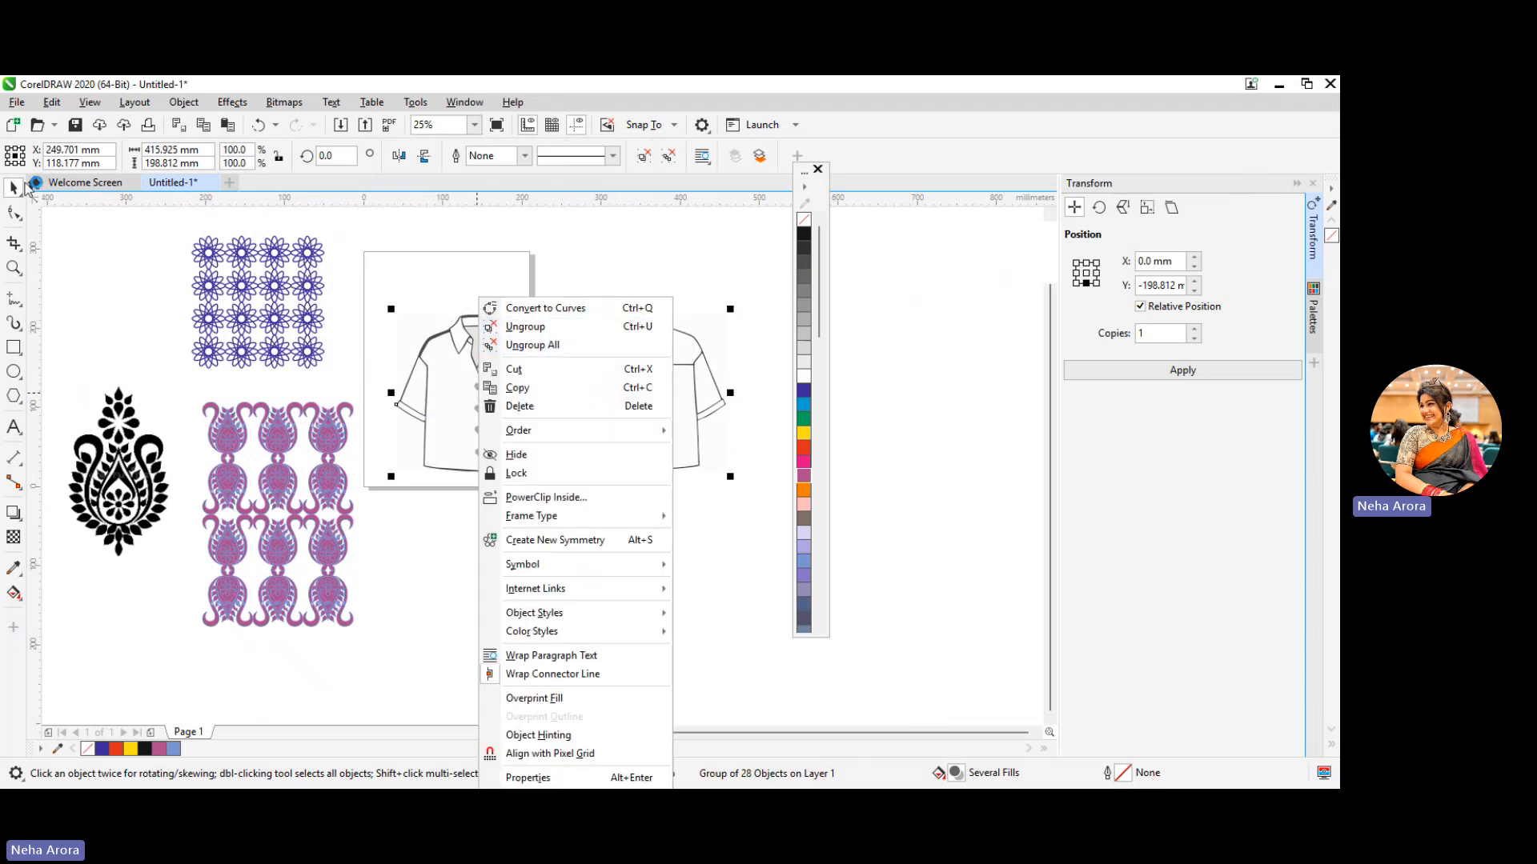
{"action": "left_click", "coordinate": [413, 410]}
{"action": "left_click_drag", "start_coordinate": [456, 396], "coordinate": [481, 640]}
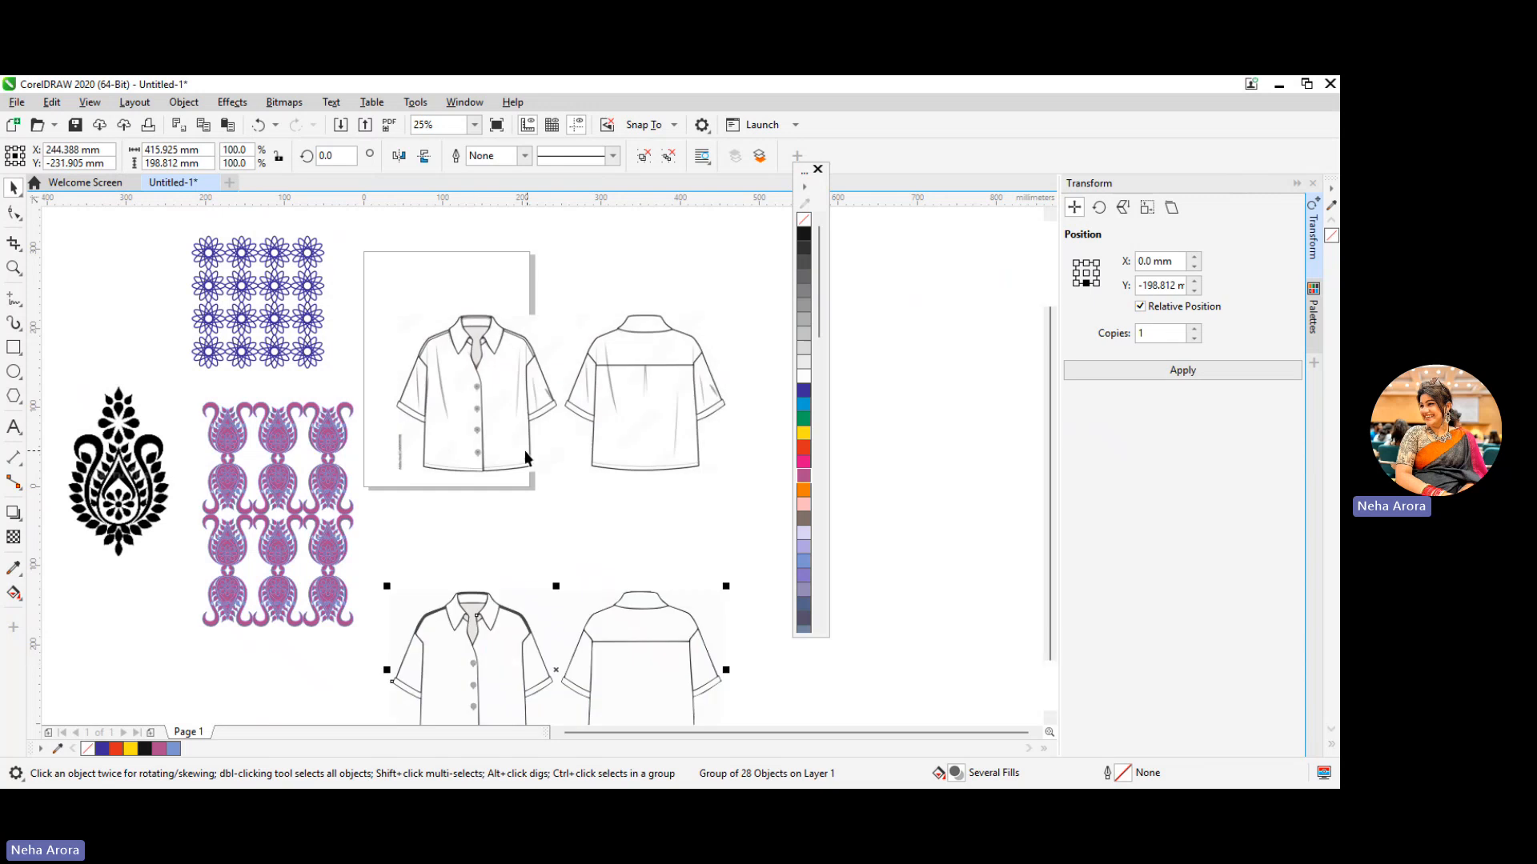
Move the original shirt bitmap off the page to the empty area beside the traced shirts
{"action": "left_click", "coordinate": [525, 450]}
{"action": "right_click", "coordinate": [502, 448]}
{"action": "left_click", "coordinate": [521, 425]}
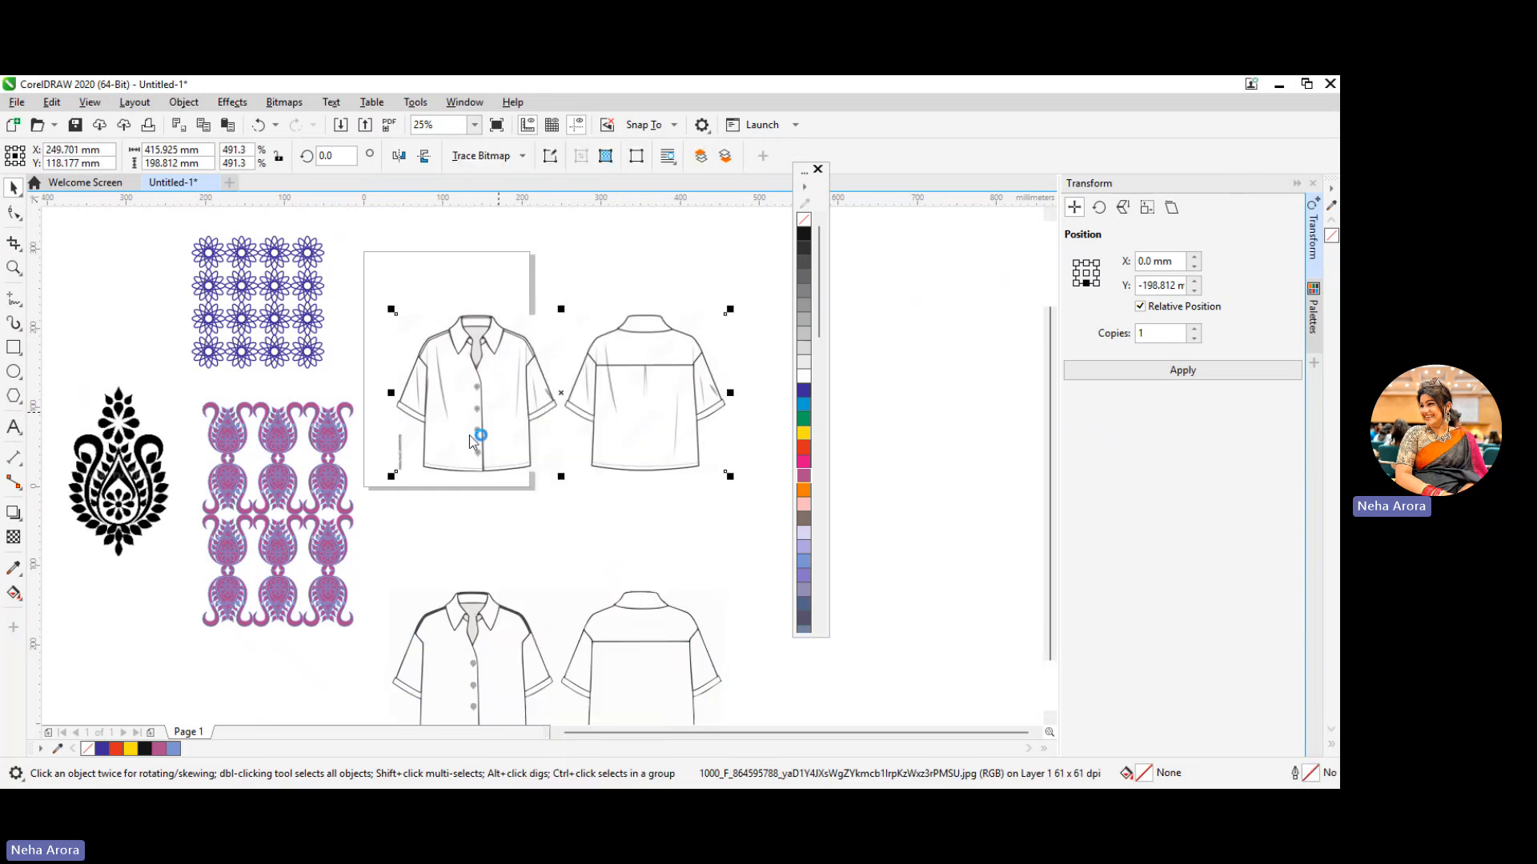
{"action": "mouse_move", "coordinate": [458, 422]}
{"action": "left_mouse_down"}
{"action": "mouse_move", "coordinate": [506, 397]}
{"action": "mouse_move", "coordinate": [787, 677]}
{"action": "left_mouse_up"}
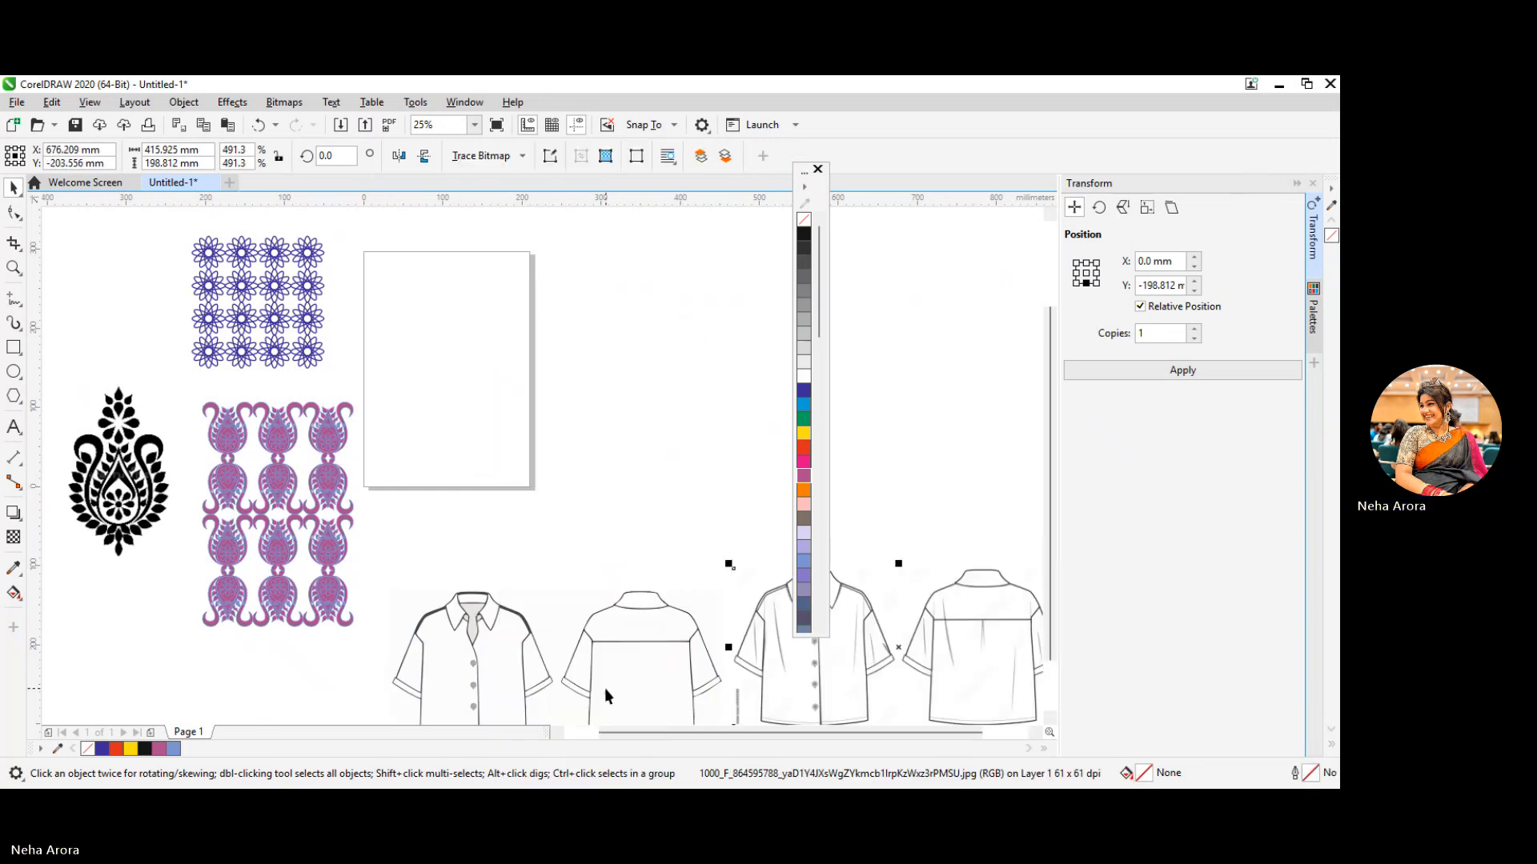
Move the traced shirts back up onto the page and ungroup all of their objects
{"action": "mouse_move", "coordinate": [606, 686]}
{"action": "left_mouse_down"}
{"action": "mouse_move", "coordinate": [509, 266]}
{"action": "mouse_move", "coordinate": [602, 385]}
{"action": "left_mouse_up"}
{"action": "right_click", "coordinate": [605, 386]}
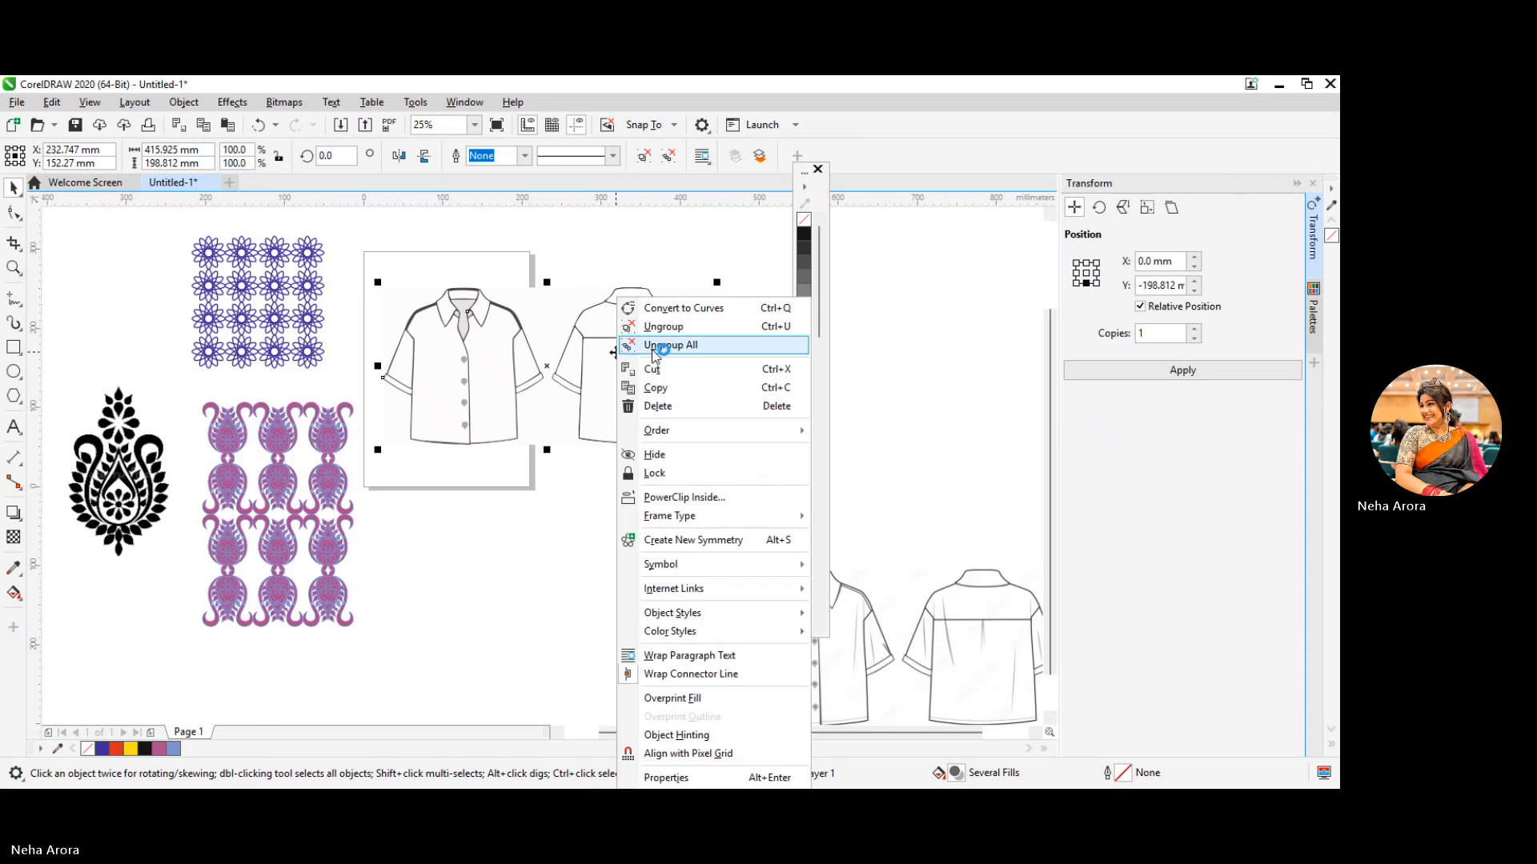
{"action": "left_click", "coordinate": [685, 343]}
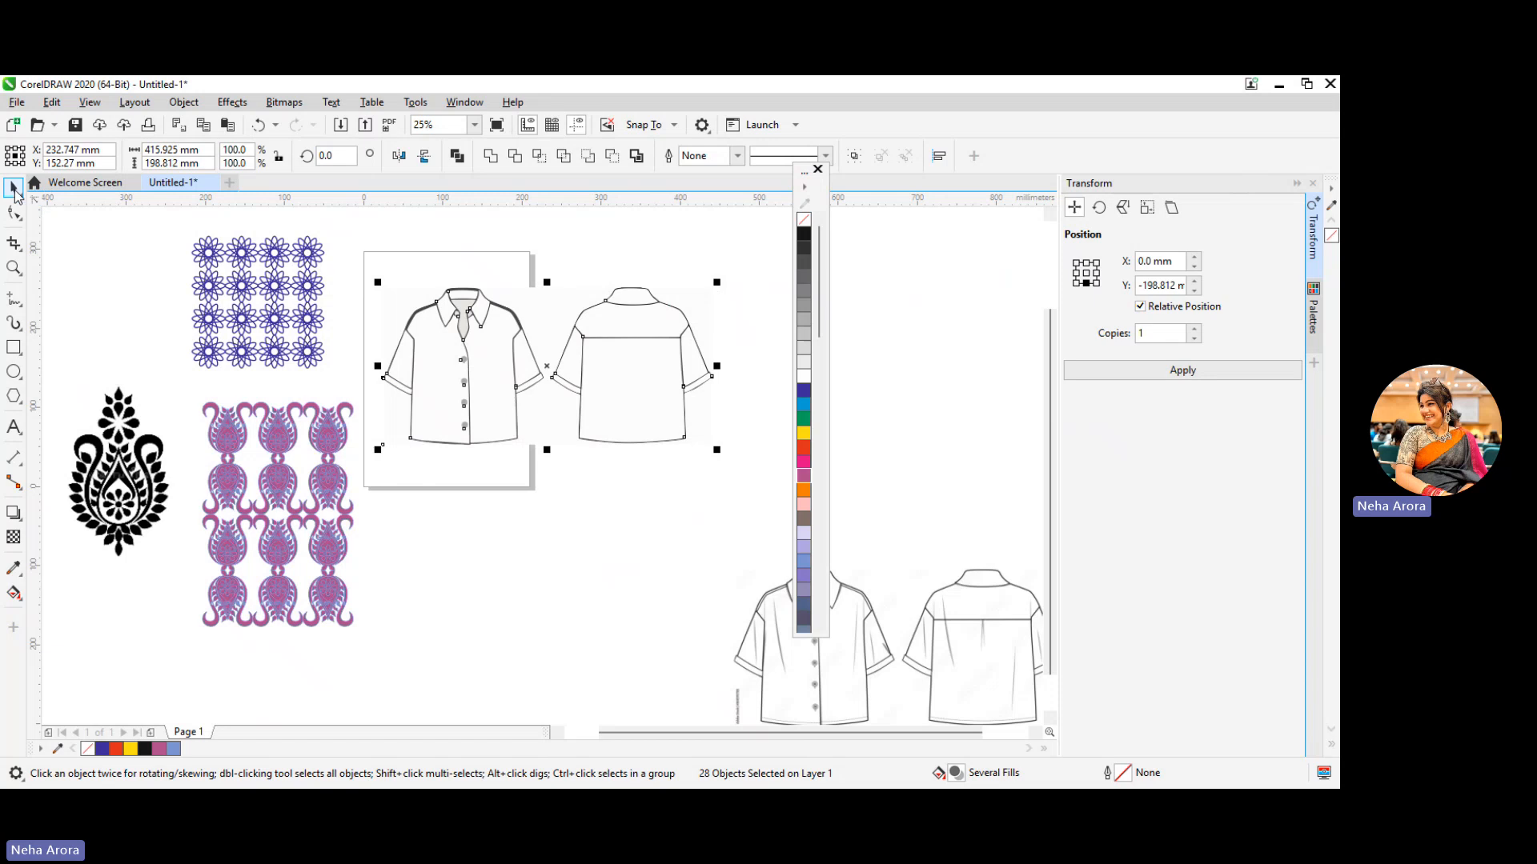
{"action": "left_click", "coordinate": [445, 396]}
{"action": "left_click", "coordinate": [445, 396]}
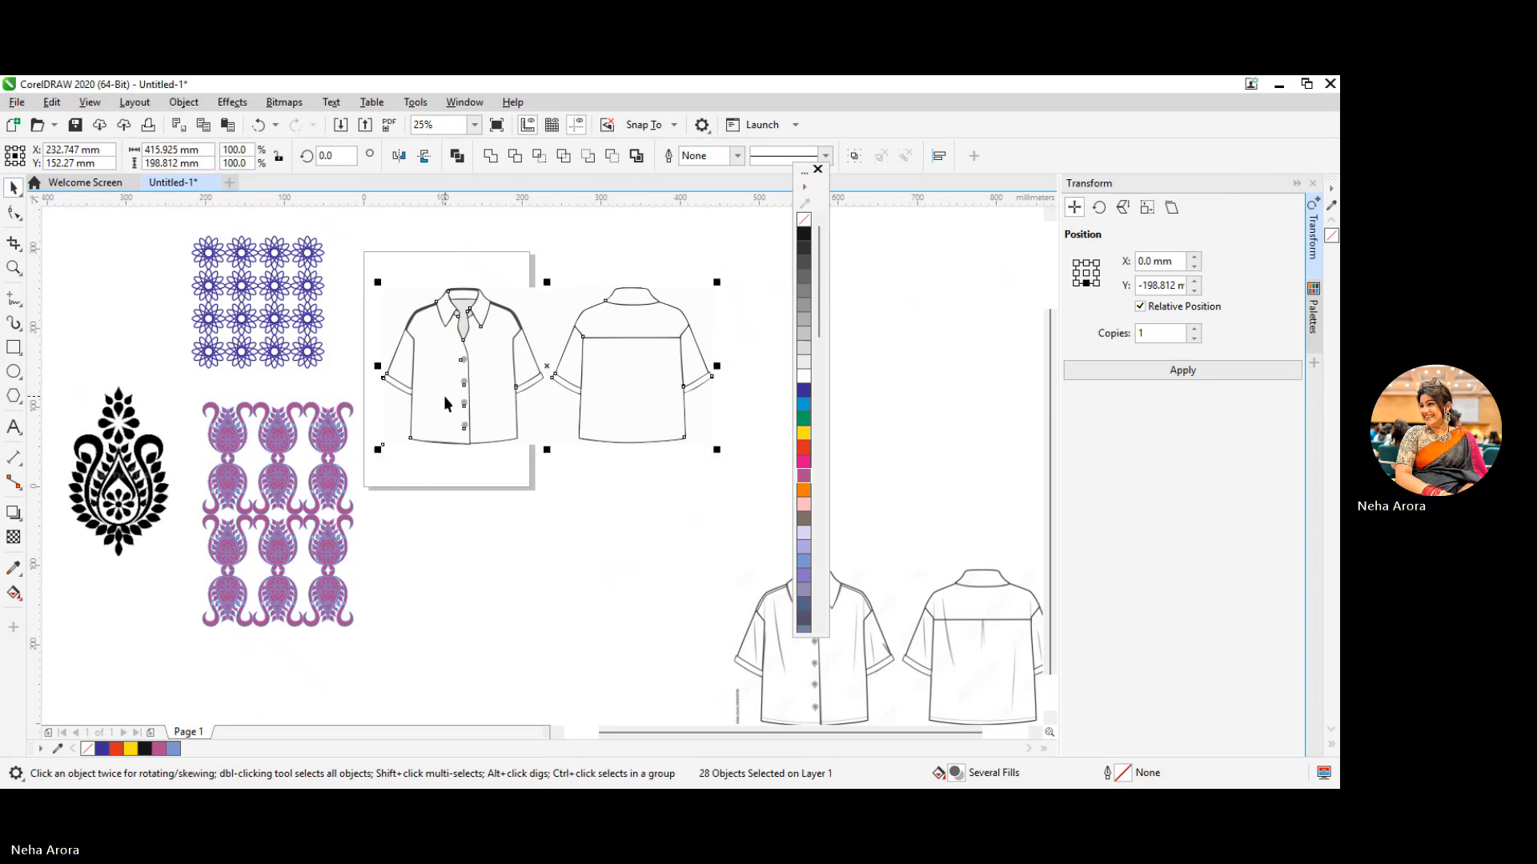
{"action": "left_click", "coordinate": [445, 396]}
{"action": "left_click", "coordinate": [445, 397]}
{"action": "double_click", "coordinate": [444, 397]}
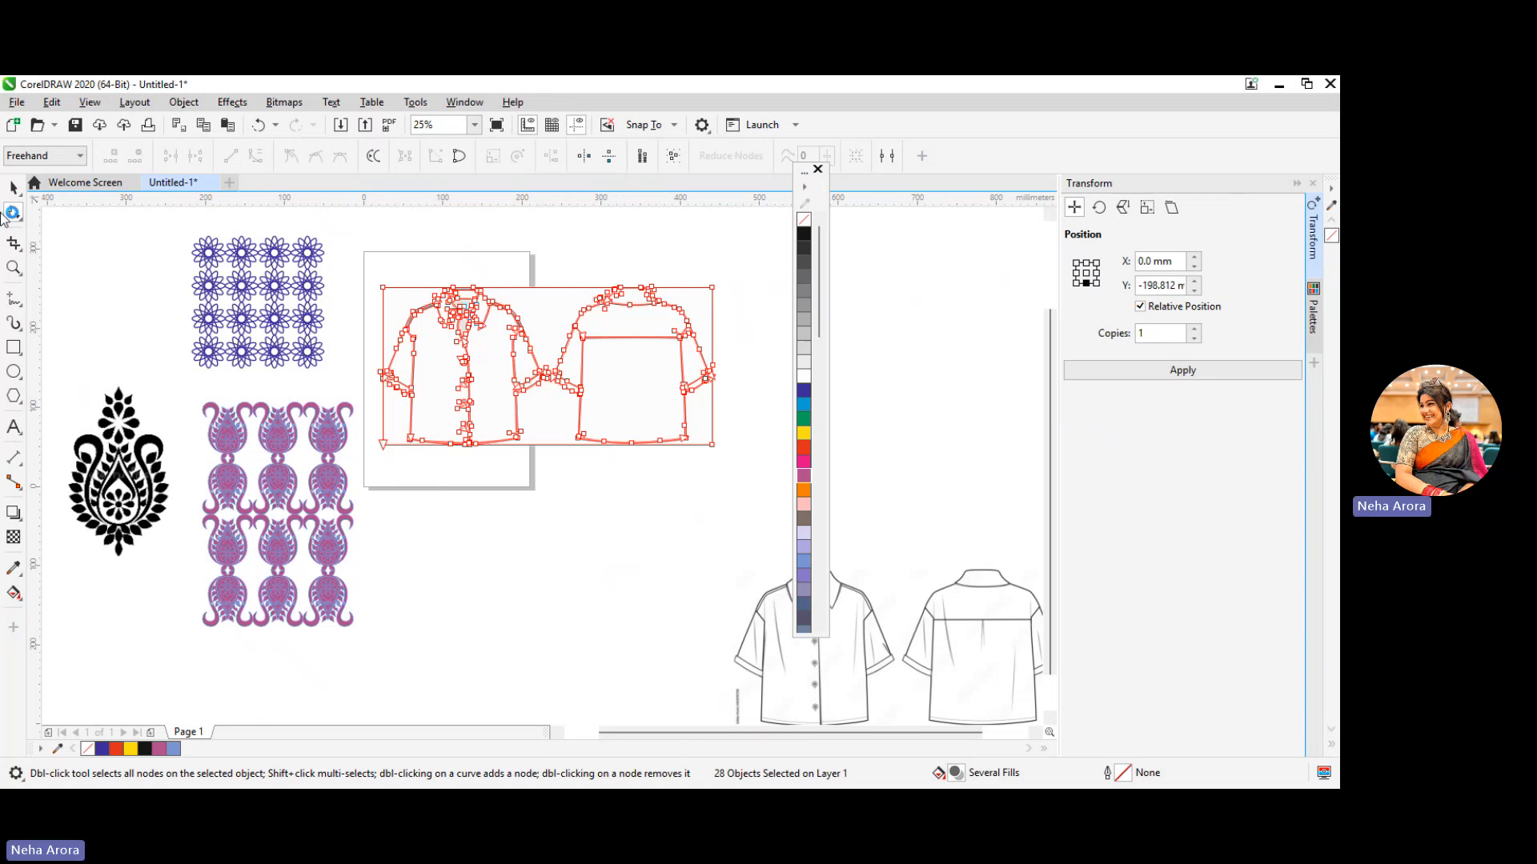
{"action": "left_click", "coordinate": [10, 192]}
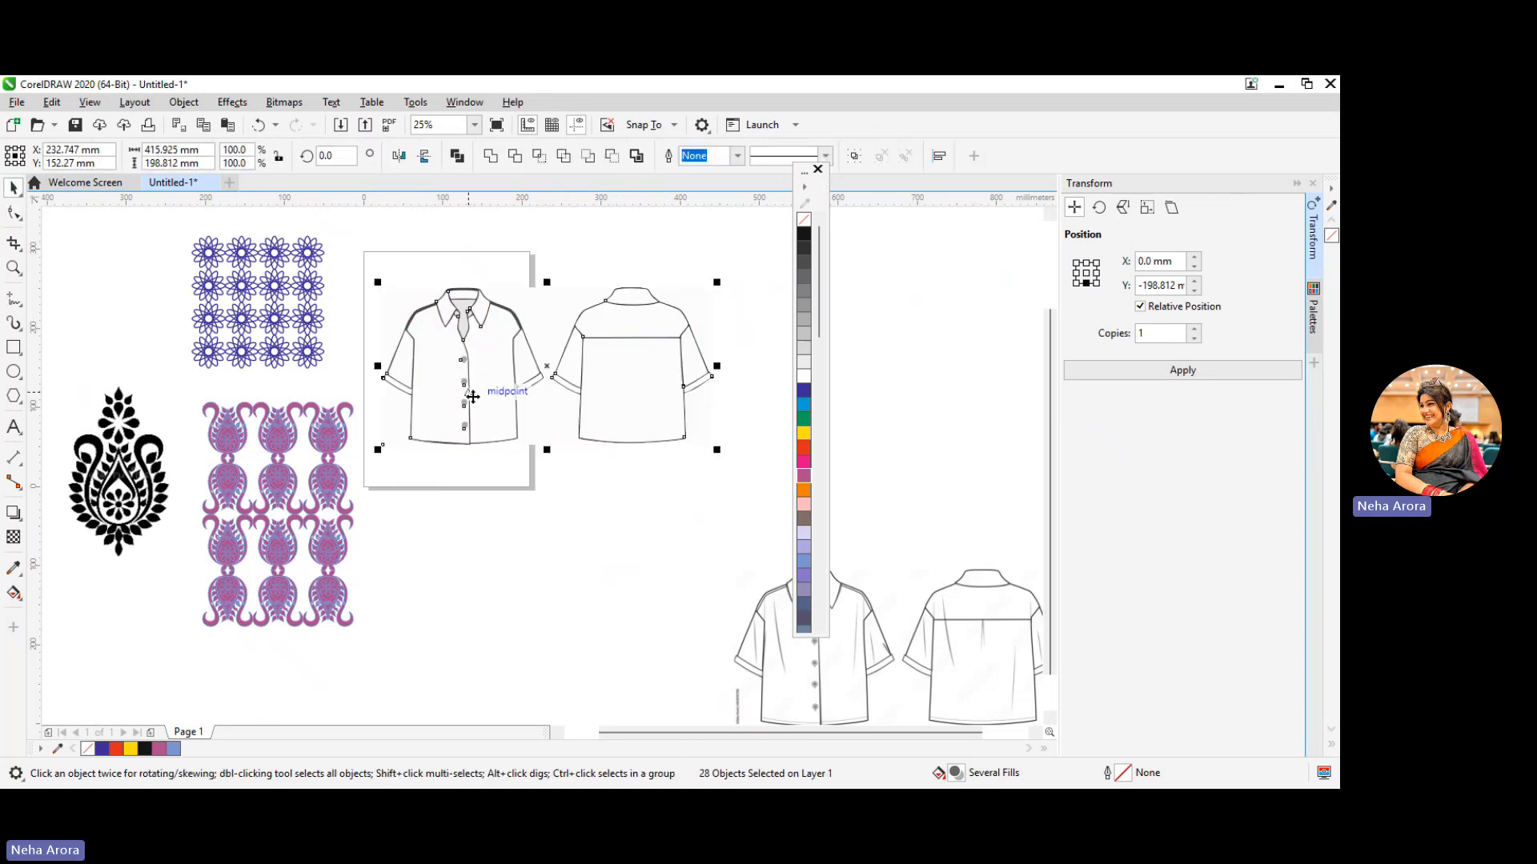
{"action": "left_click", "coordinate": [445, 387]}
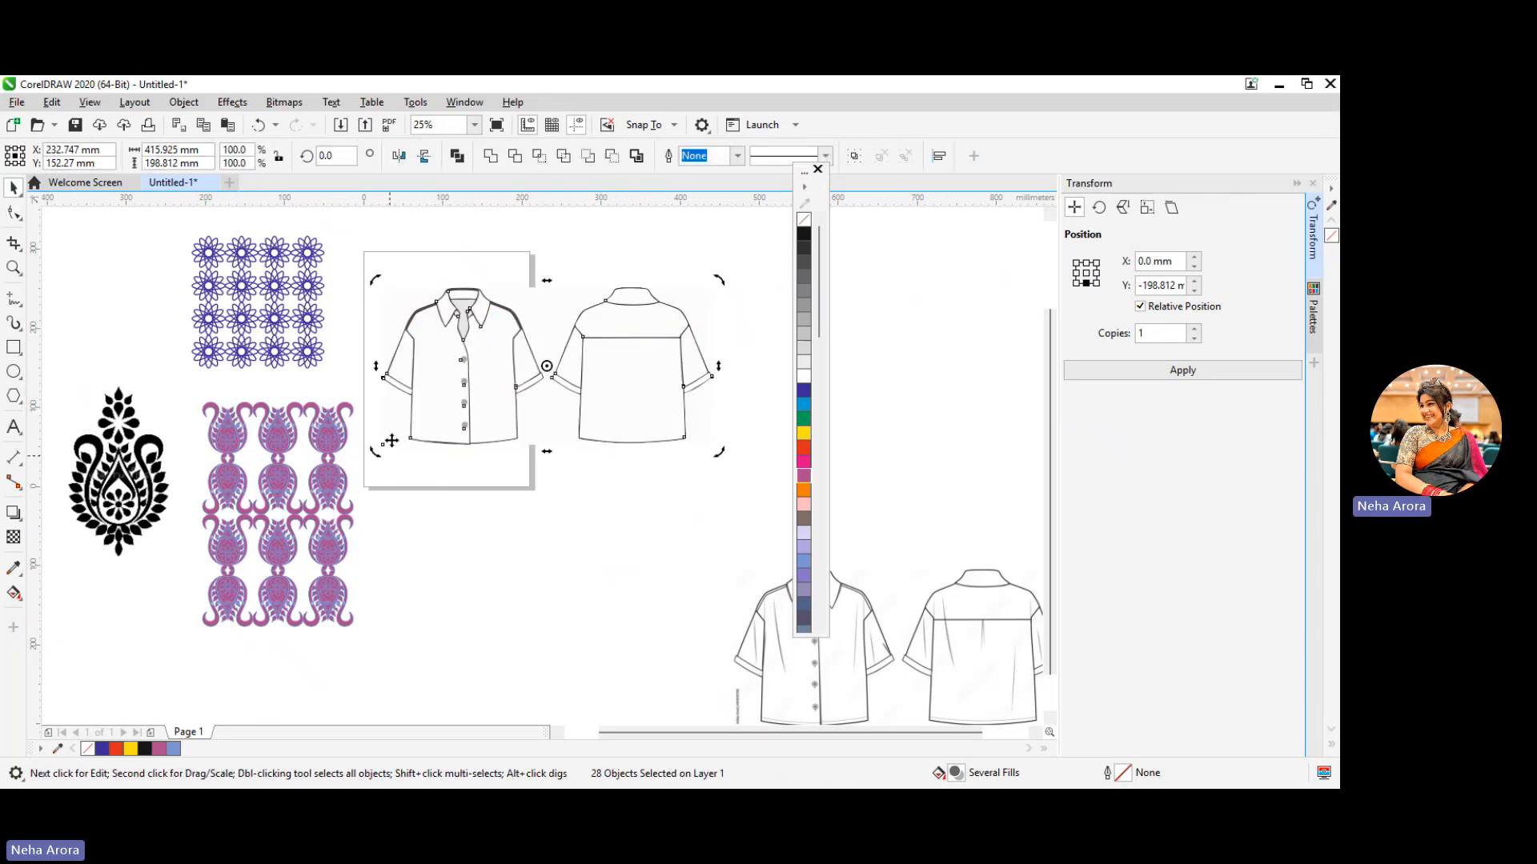
{"action": "left_click", "coordinate": [363, 532]}
Try a PowerClip of the purple paisley pattern inside the front shirt's left body panel and undo it
{"action": "left_click", "coordinate": [258, 475]}
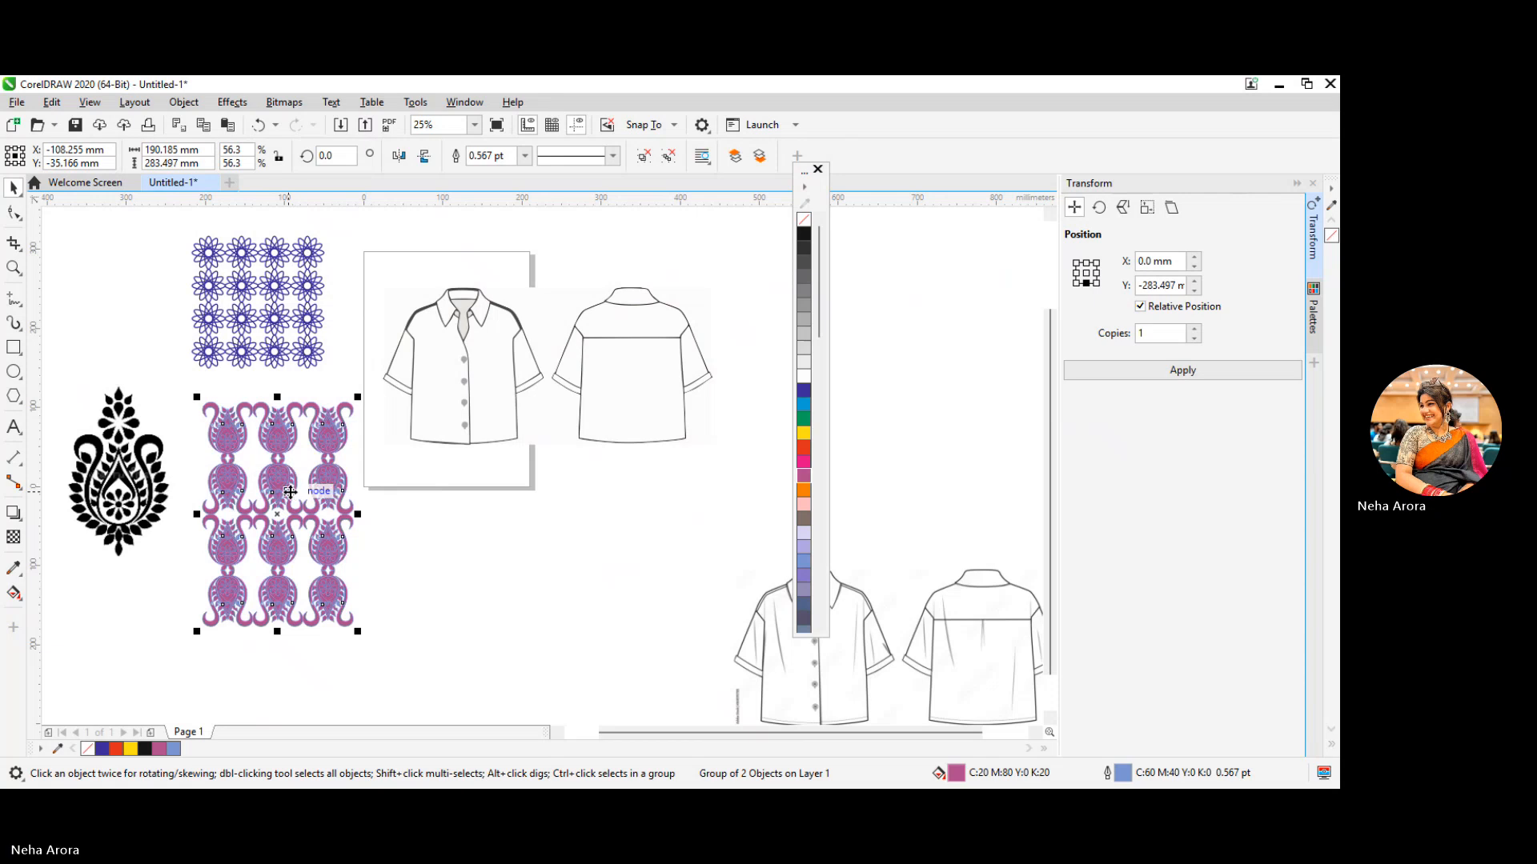
{"action": "right_click", "coordinate": [272, 482]}
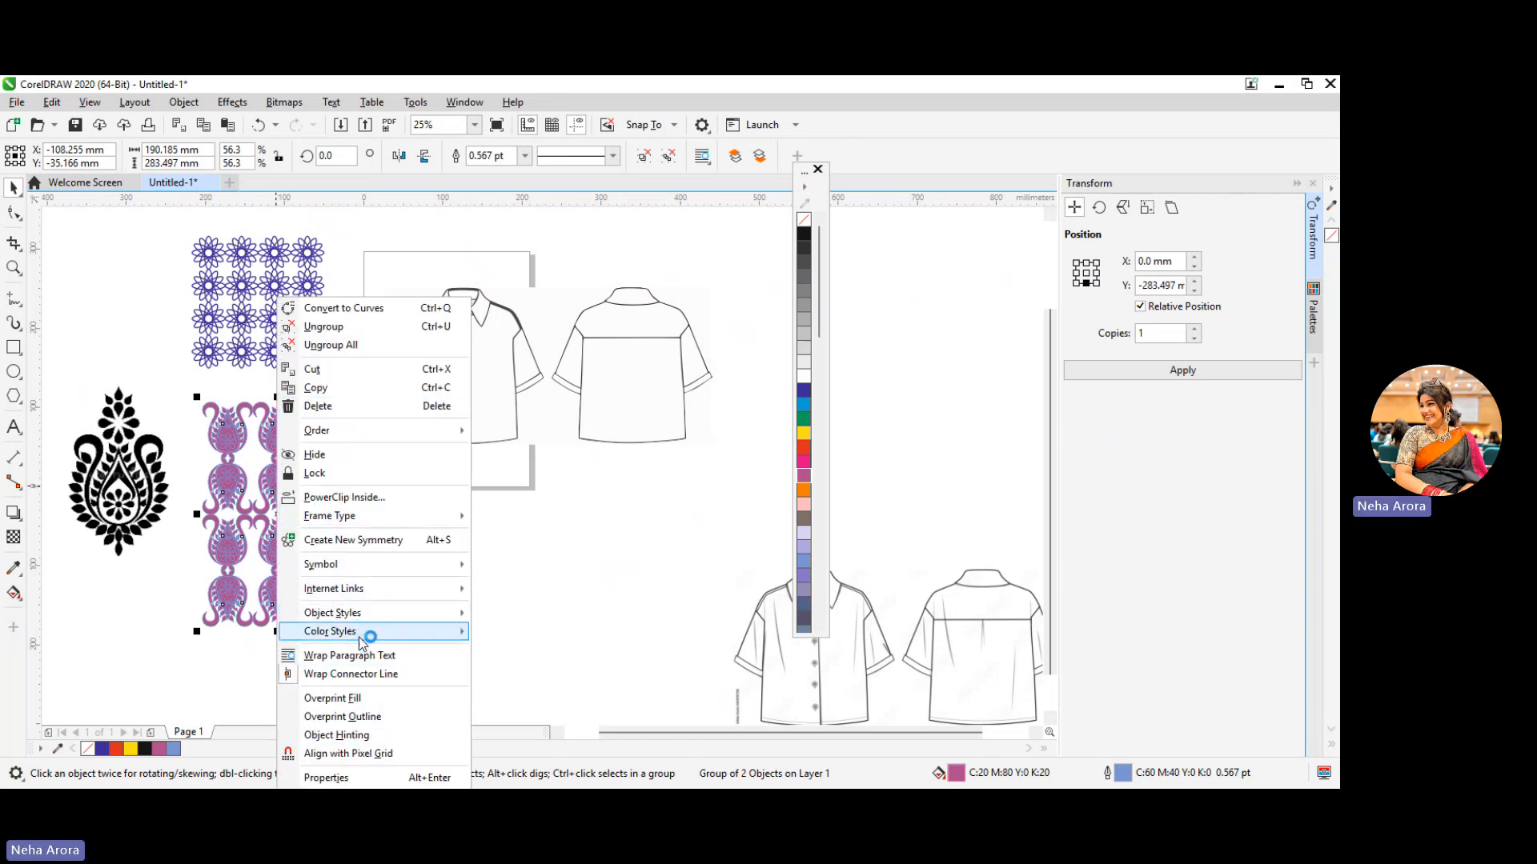
{"action": "left_click", "coordinate": [364, 497]}
{"action": "left_click", "coordinate": [440, 384]}
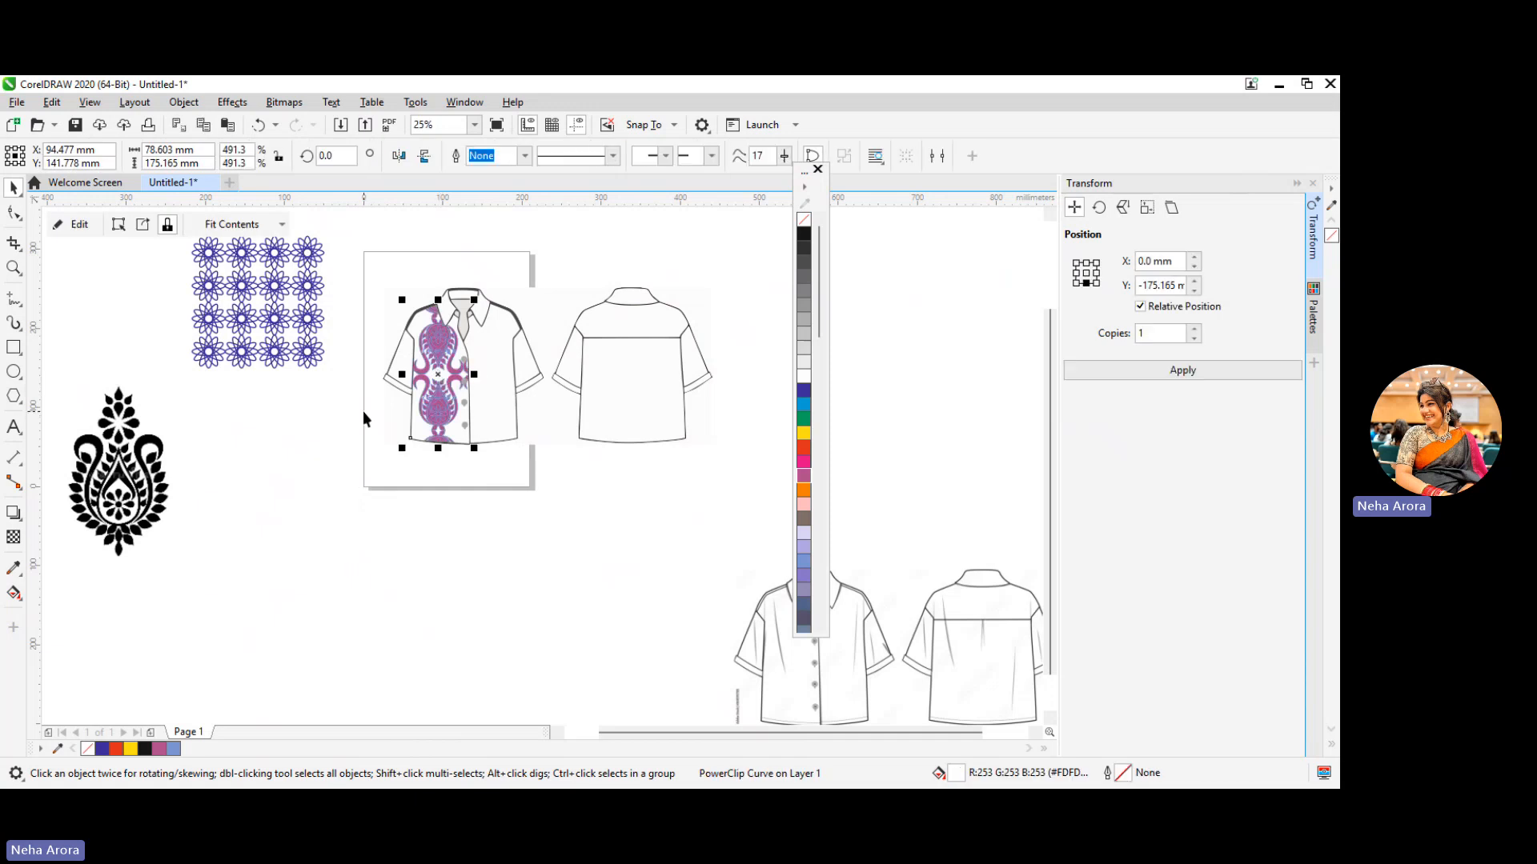
{"action": "key", "text": "ctrl+z"}
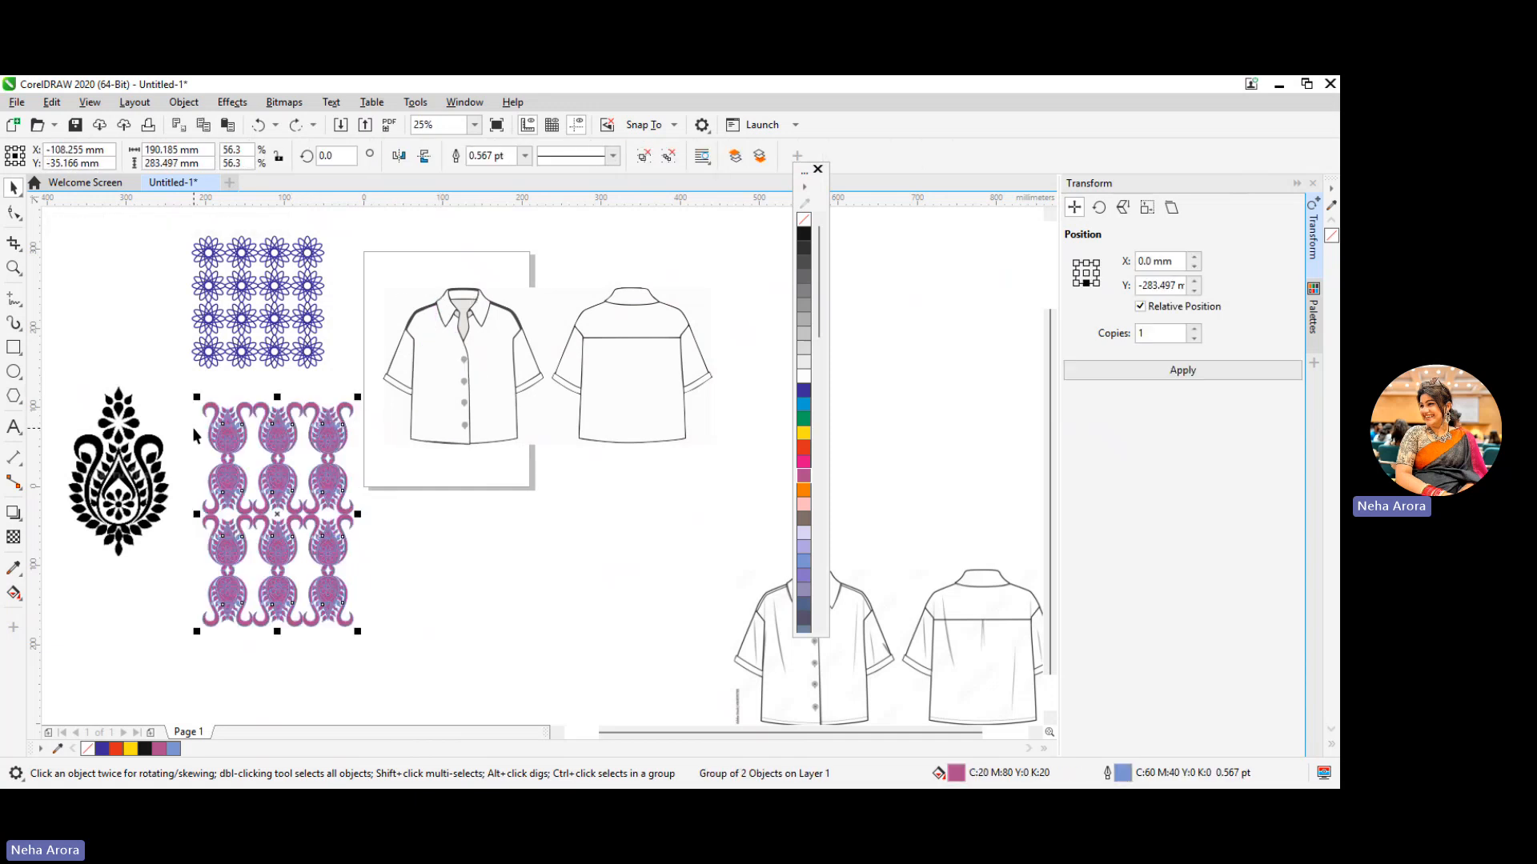
Try a PowerClip of the blue floral pattern inside the front shirt's left body panel, undo it and clear the selection
{"action": "right_click", "coordinate": [281, 300]}
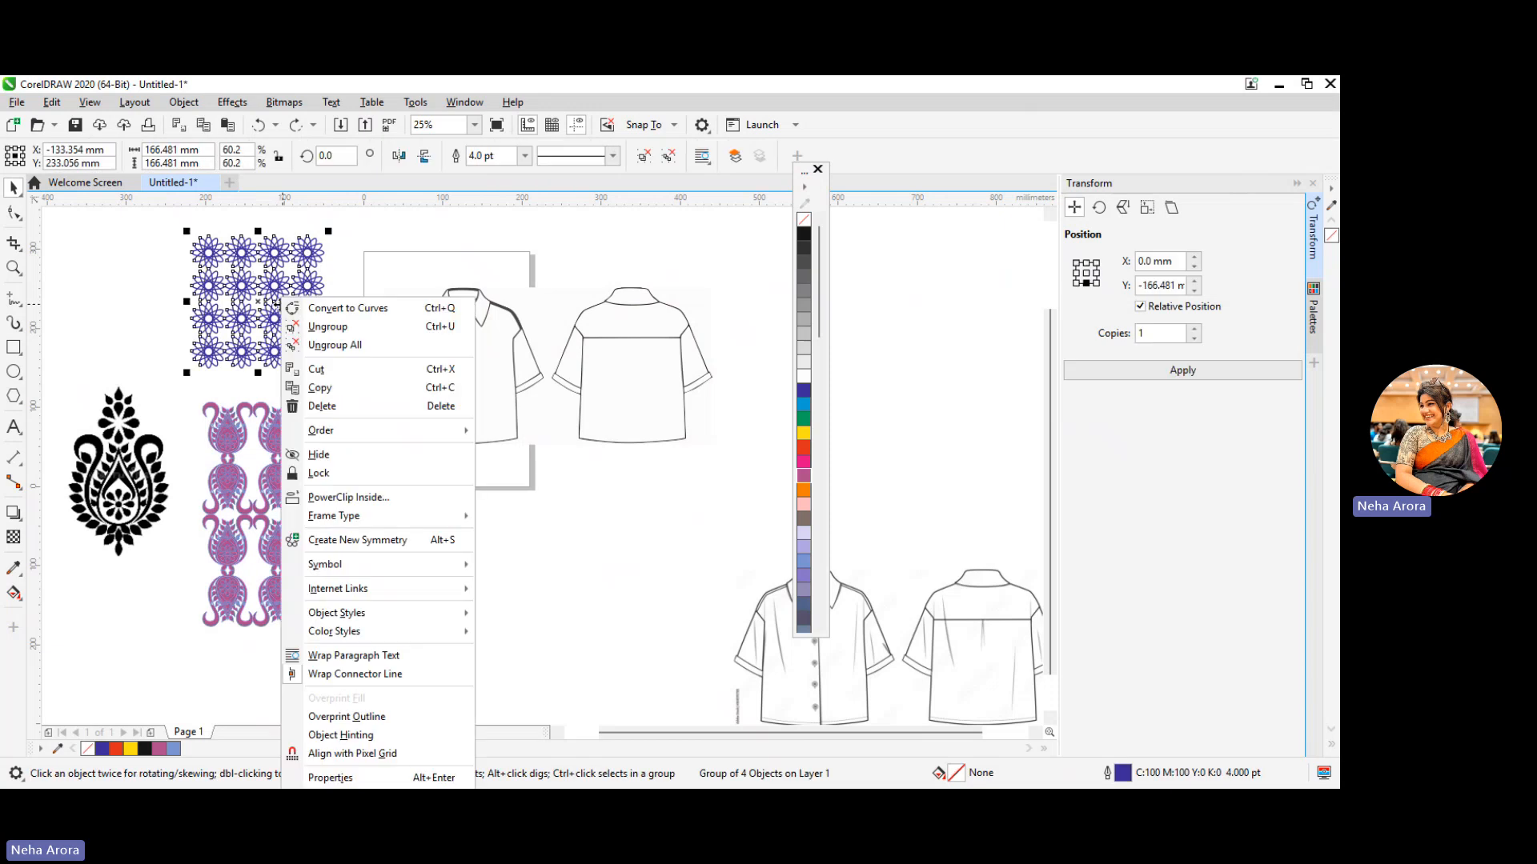
{"action": "left_click", "coordinate": [205, 286]}
{"action": "right_click", "coordinate": [271, 322]}
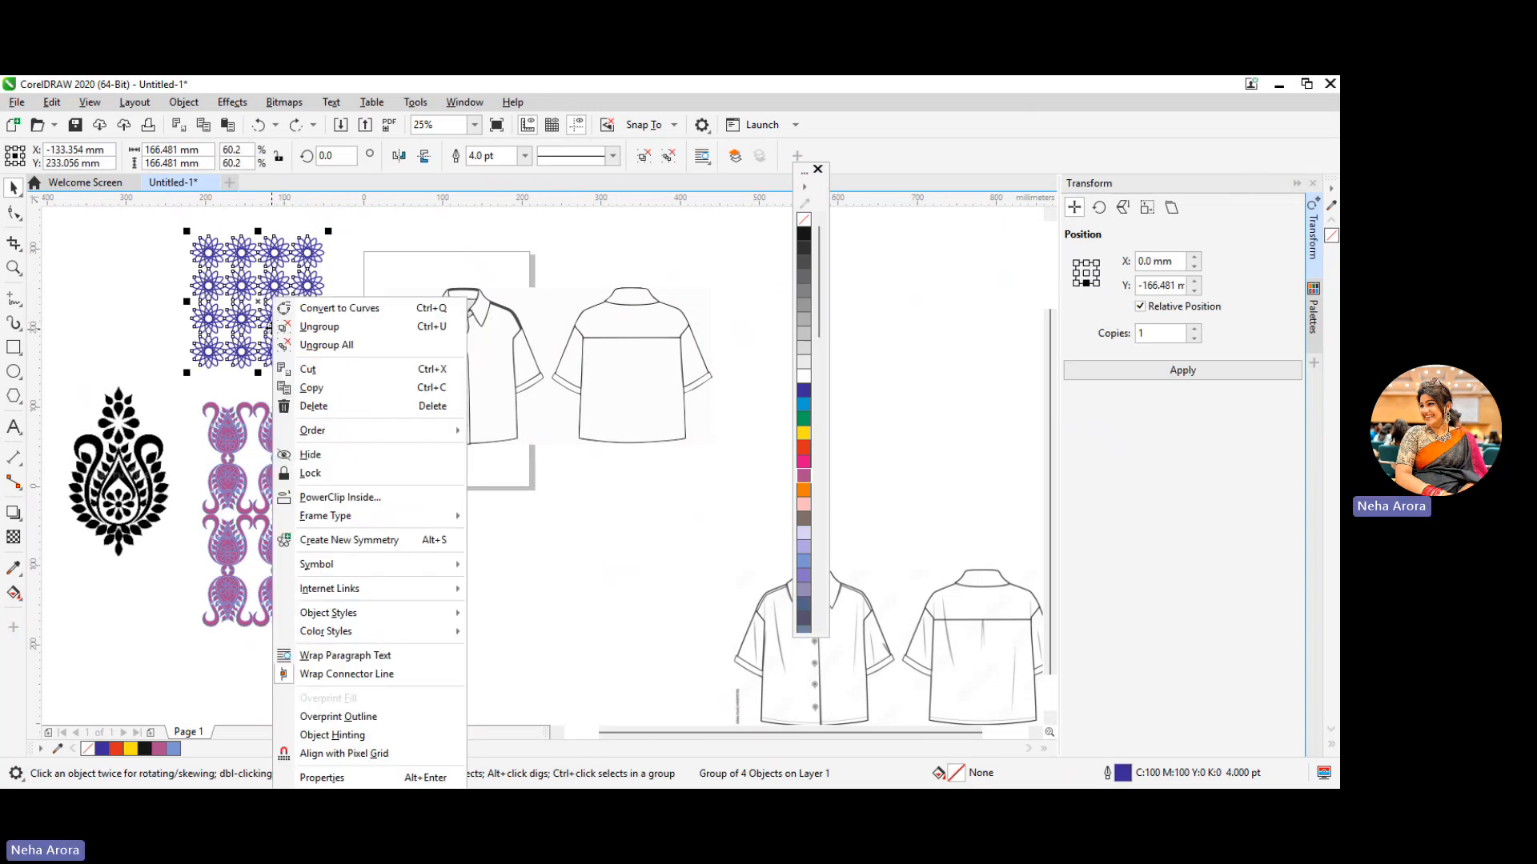
{"action": "left_click", "coordinate": [340, 497]}
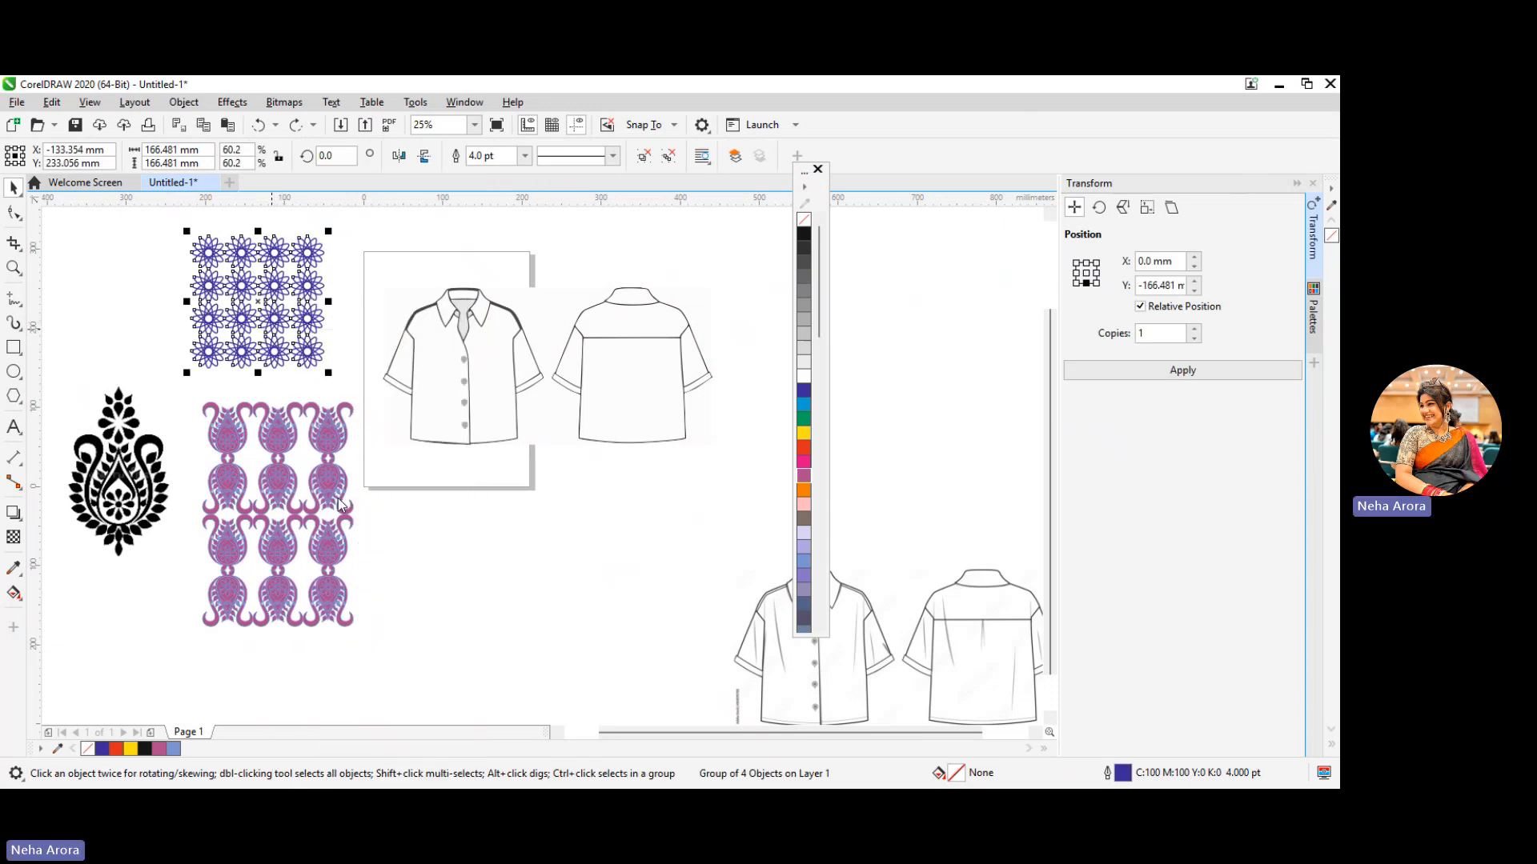
{"action": "left_click", "coordinate": [440, 430]}
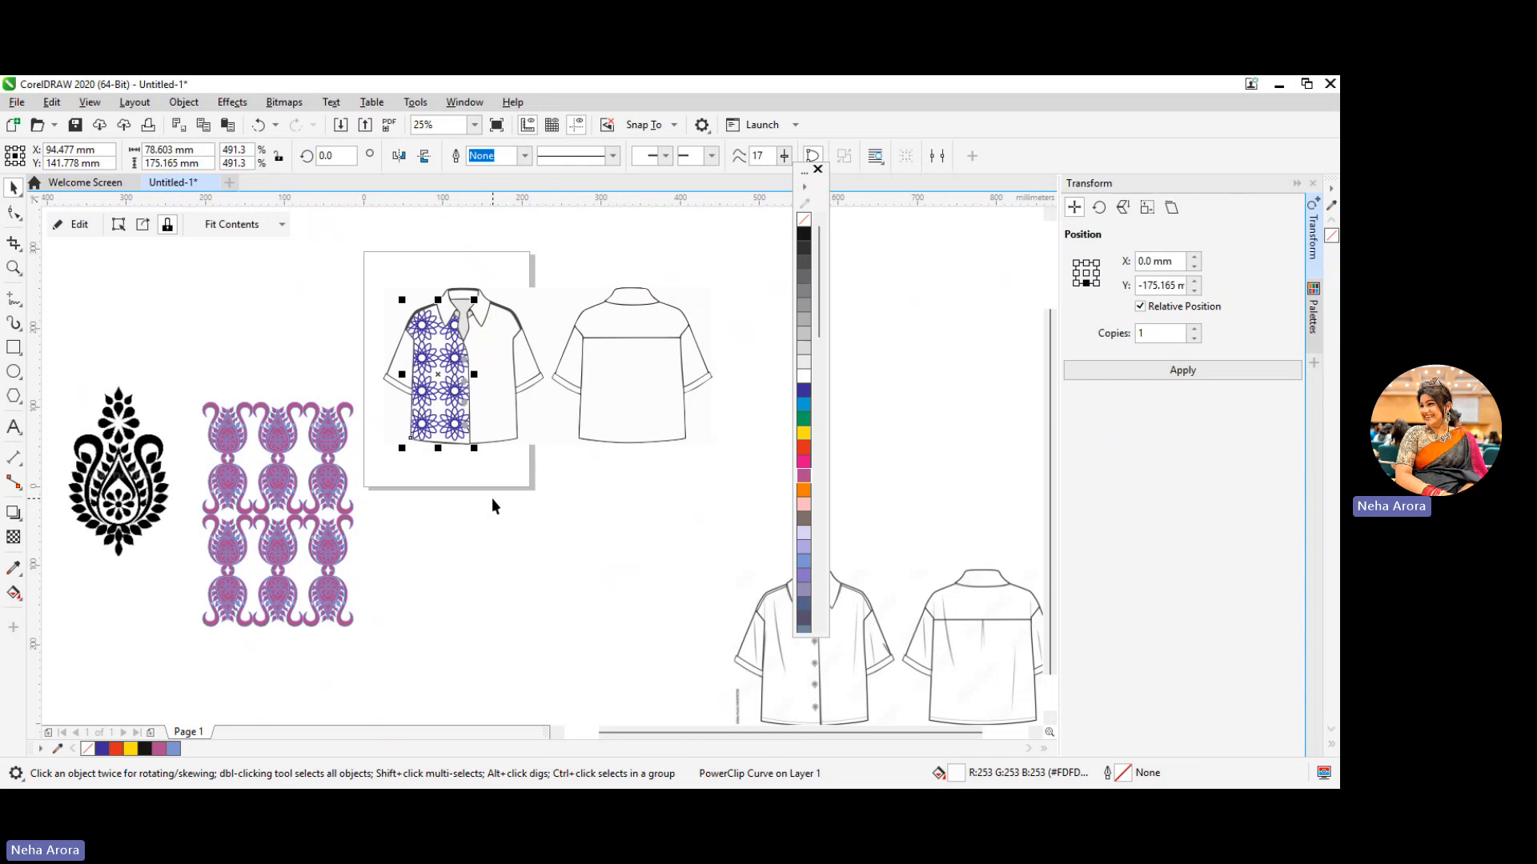
{"action": "key", "text": "ctrl+z"}
{"action": "left_click", "coordinate": [451, 472]}
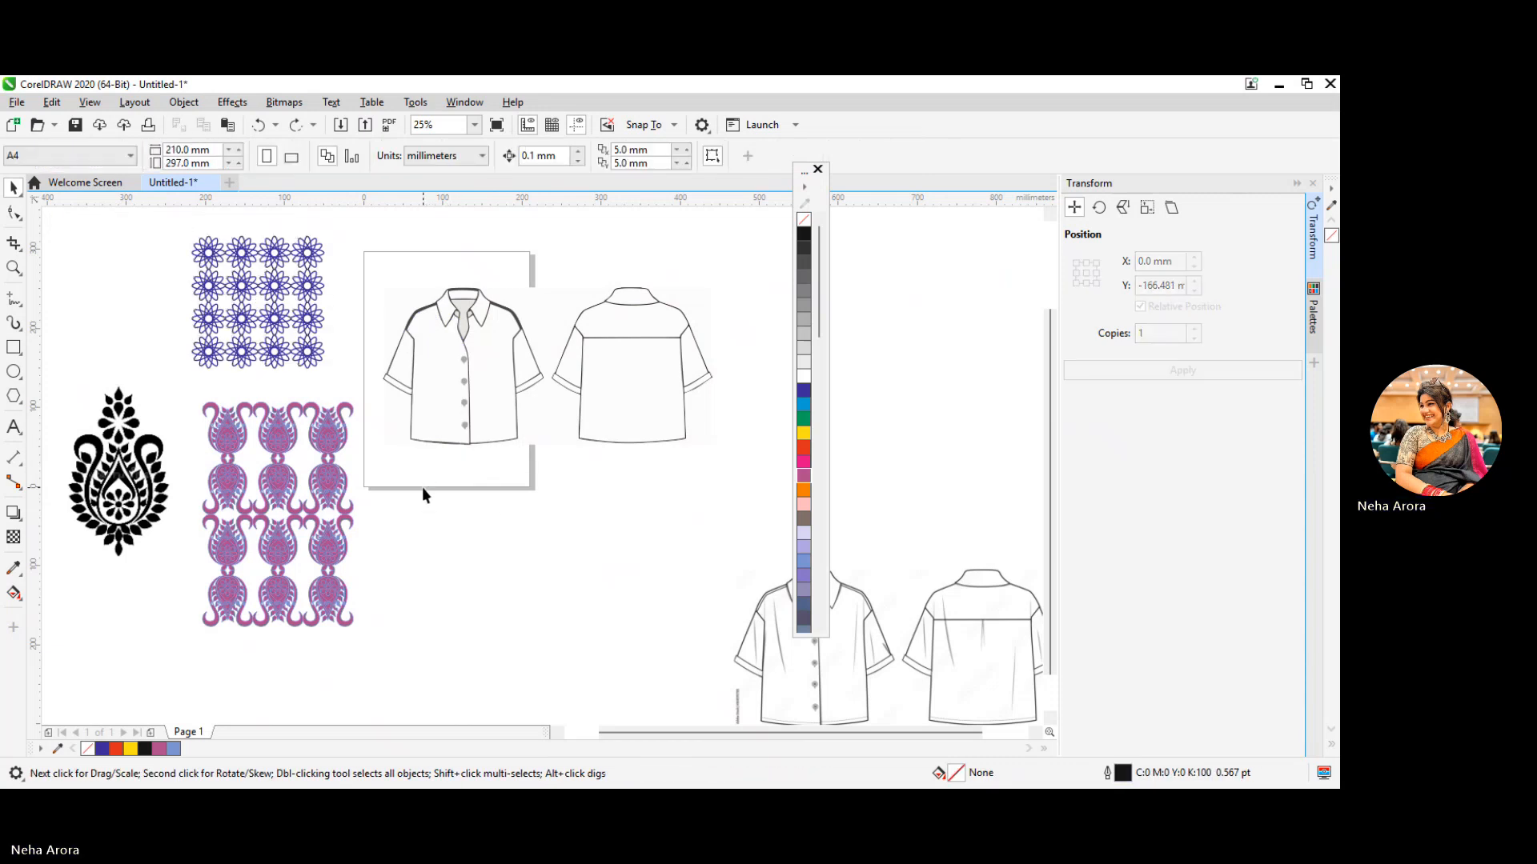
{"action": "left_click", "coordinate": [434, 367]}
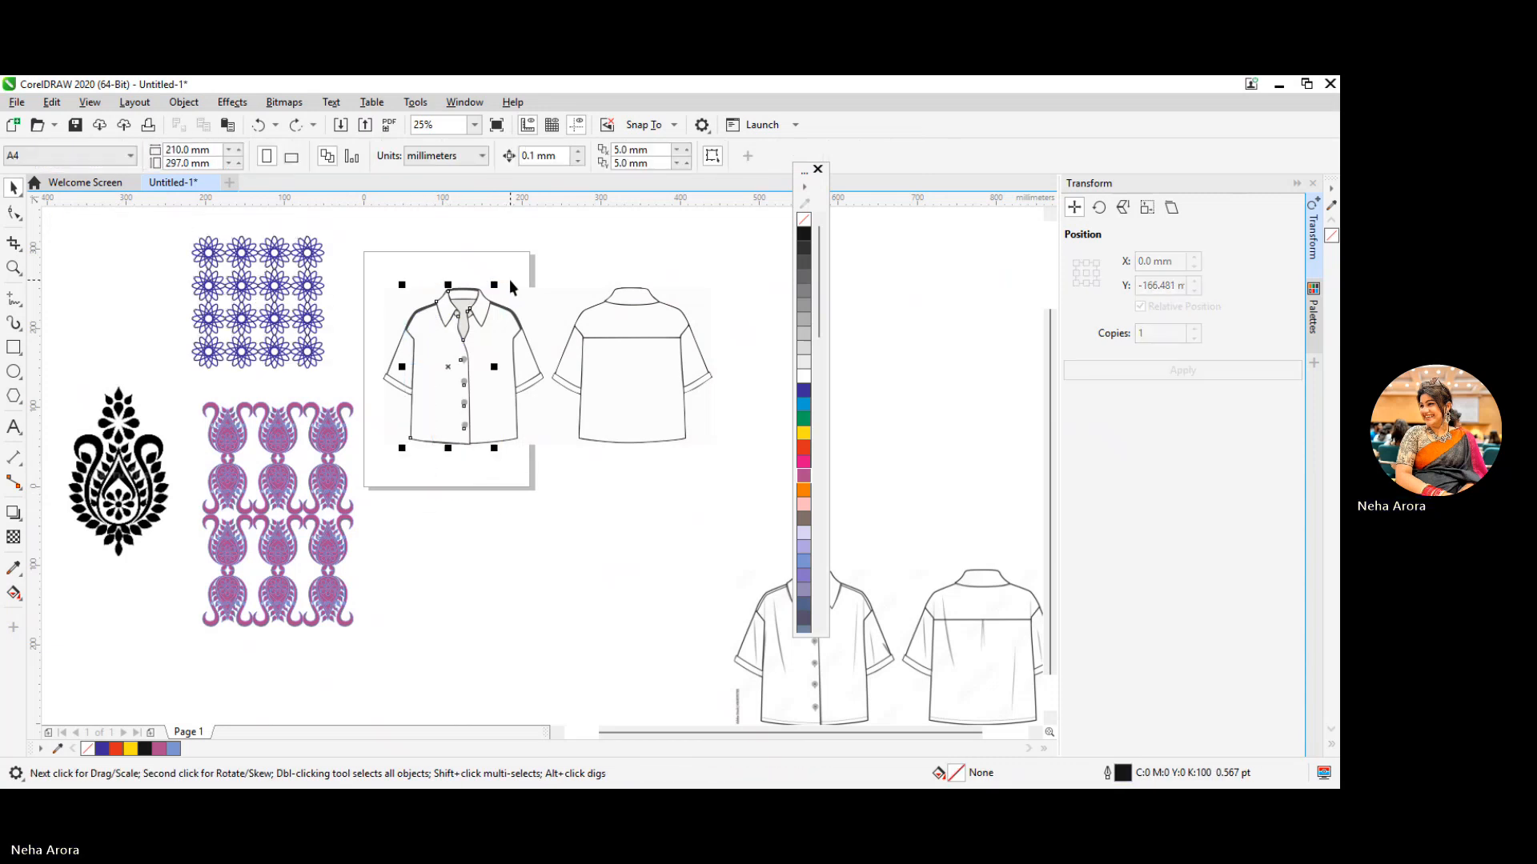
{"action": "left_click", "coordinate": [513, 492]}
{"action": "left_click", "coordinate": [439, 362]}
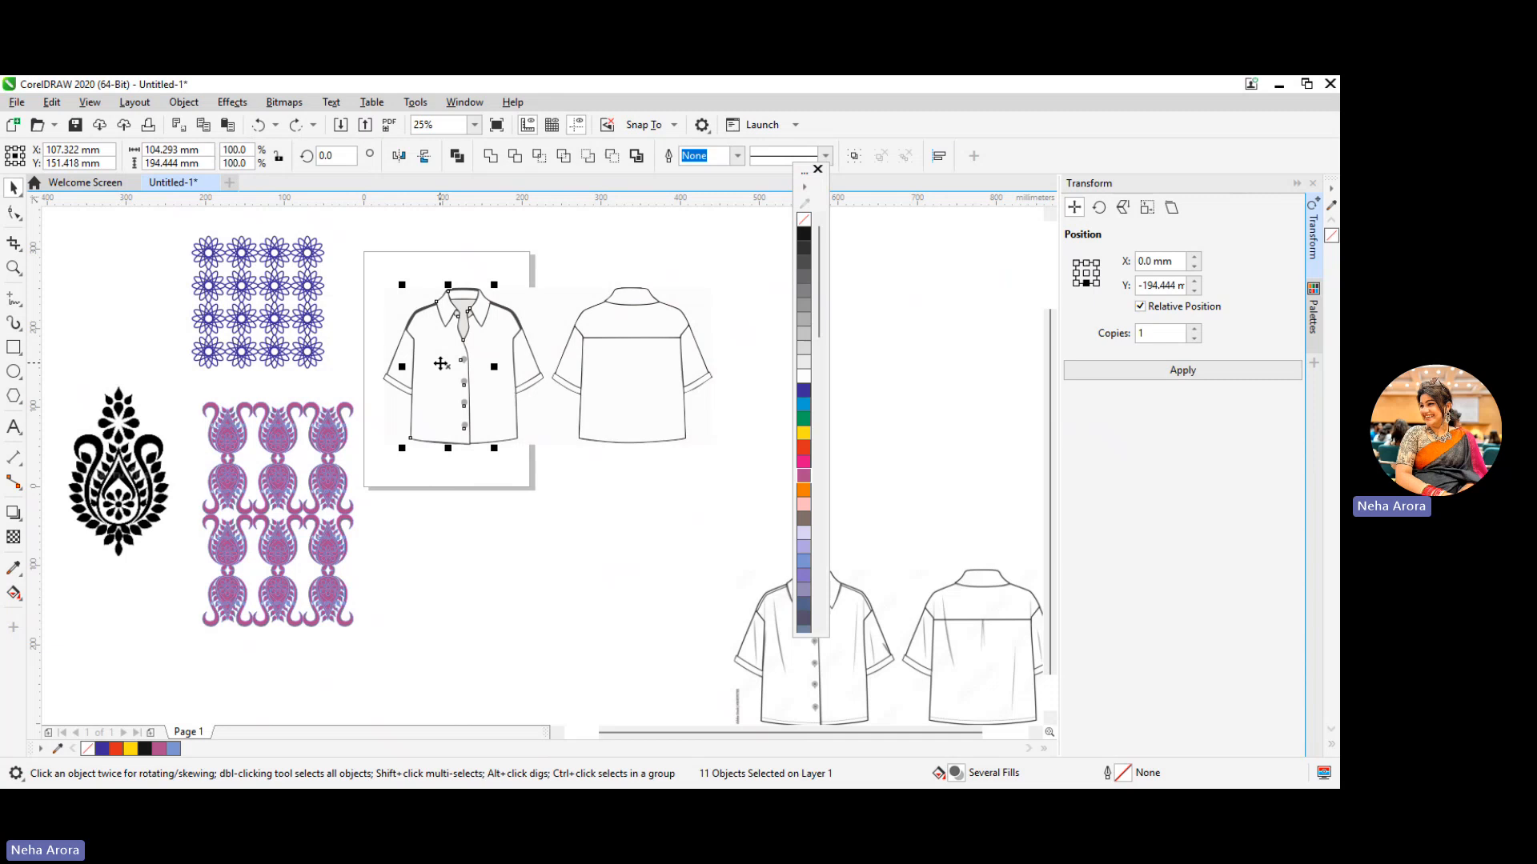
{"action": "left_click", "coordinate": [500, 417], "text": "shift"}
{"action": "left_click", "coordinate": [491, 524]}
{"action": "left_click", "coordinate": [444, 410]}
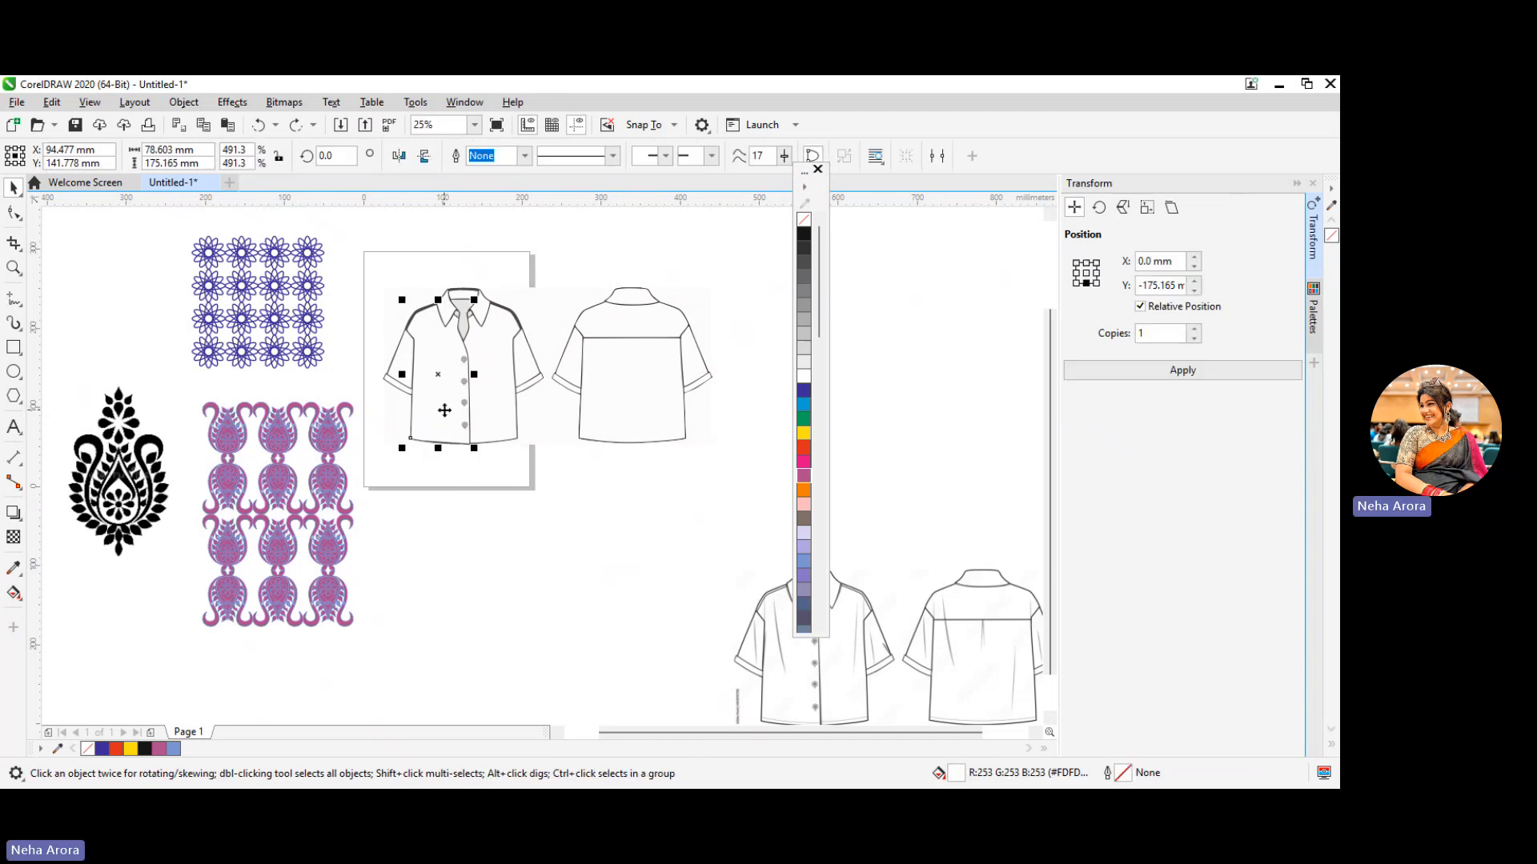
{"action": "left_click", "coordinate": [497, 403], "text": "shift"}
{"action": "right_click", "coordinate": [497, 404]}
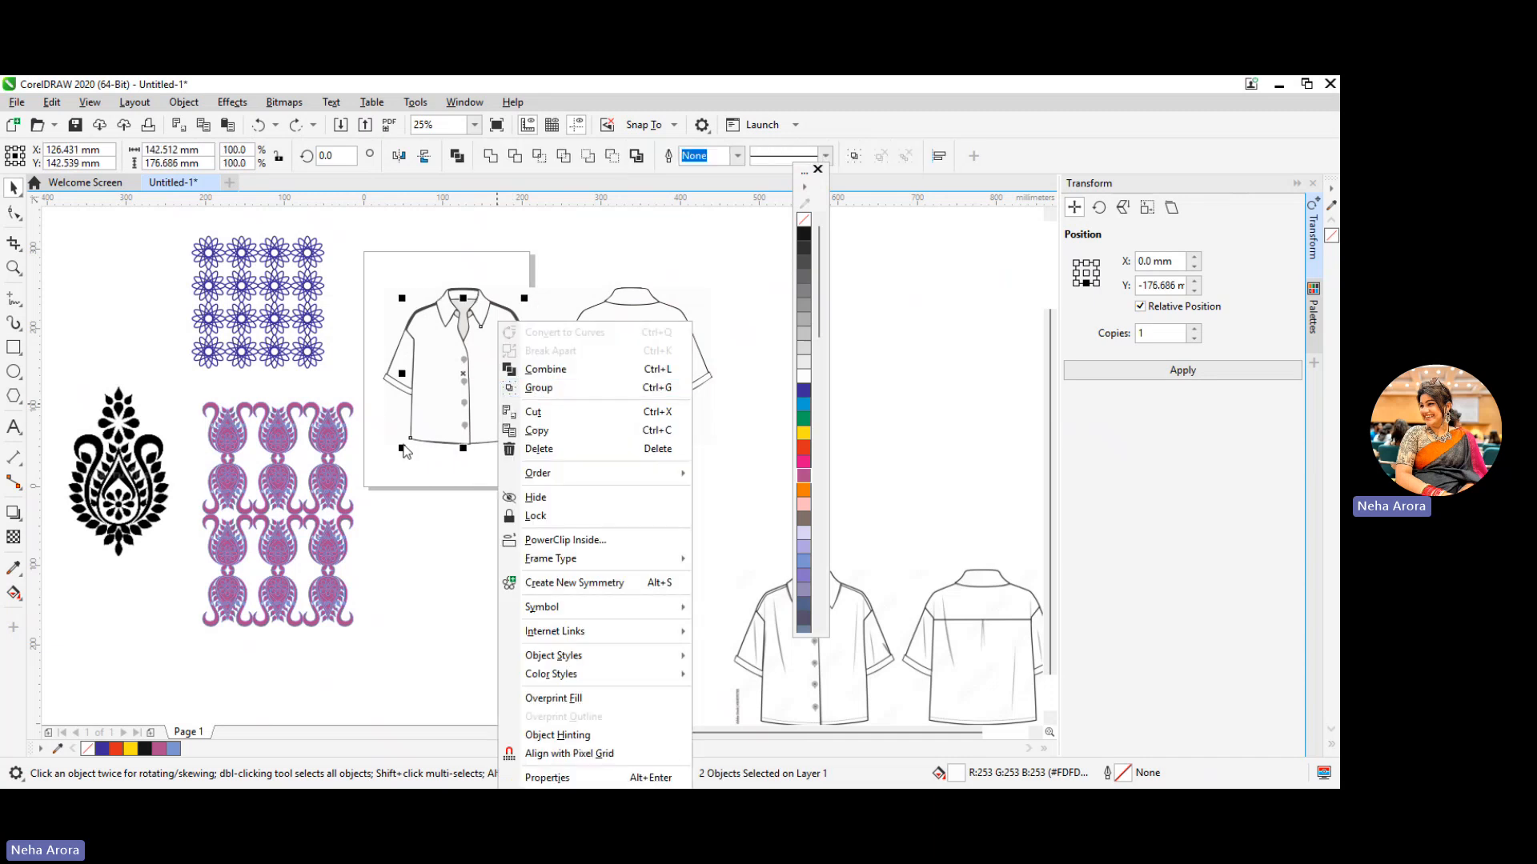
{"action": "left_click", "coordinate": [408, 524]}
{"action": "left_click", "coordinate": [436, 498]}
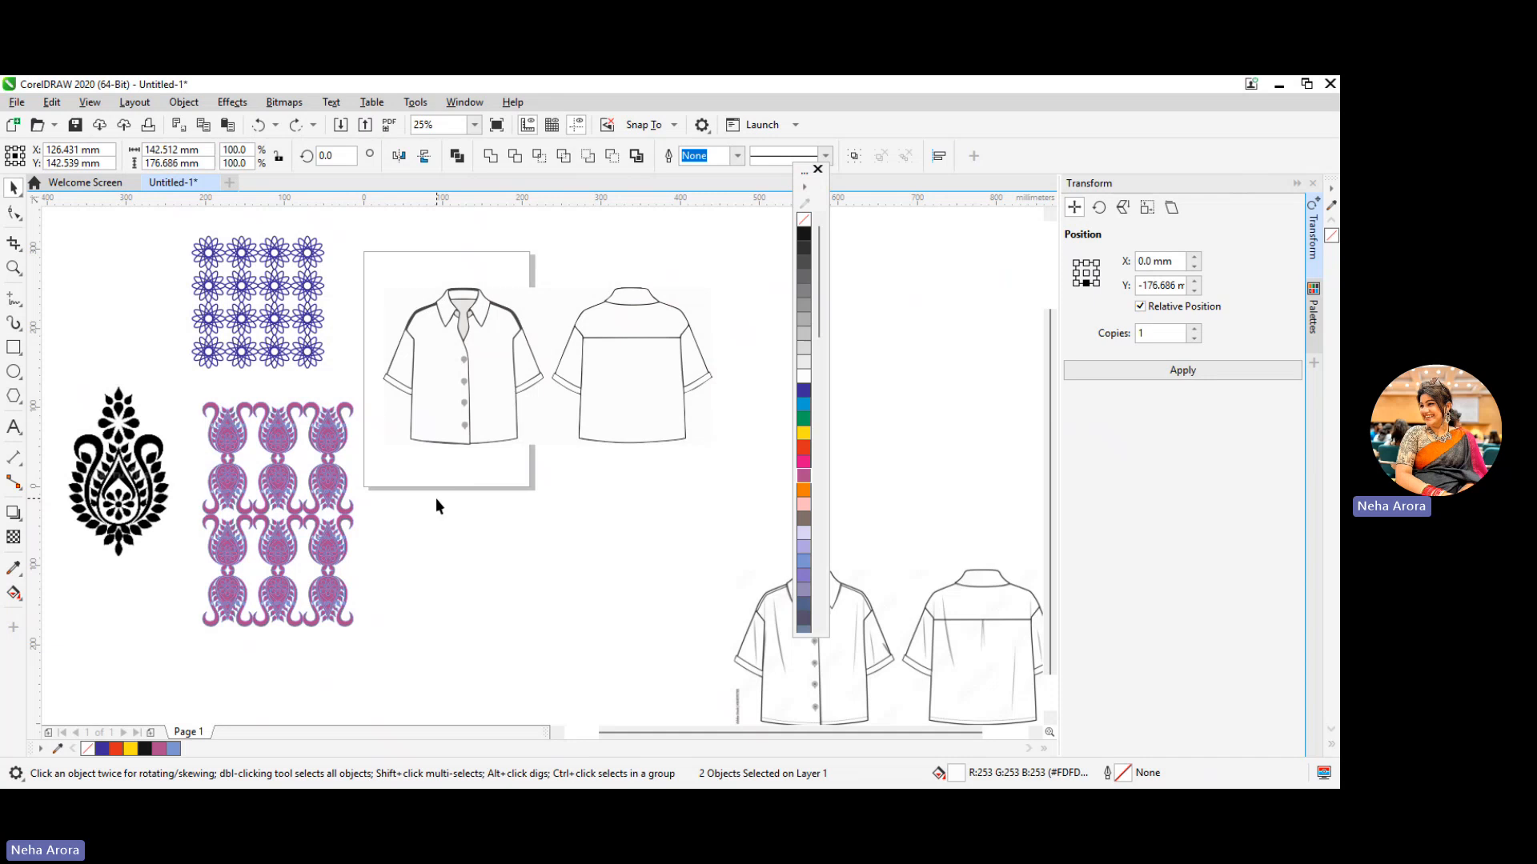
Group the left and right body panels of the front shirt
{"action": "left_click", "coordinate": [436, 416]}
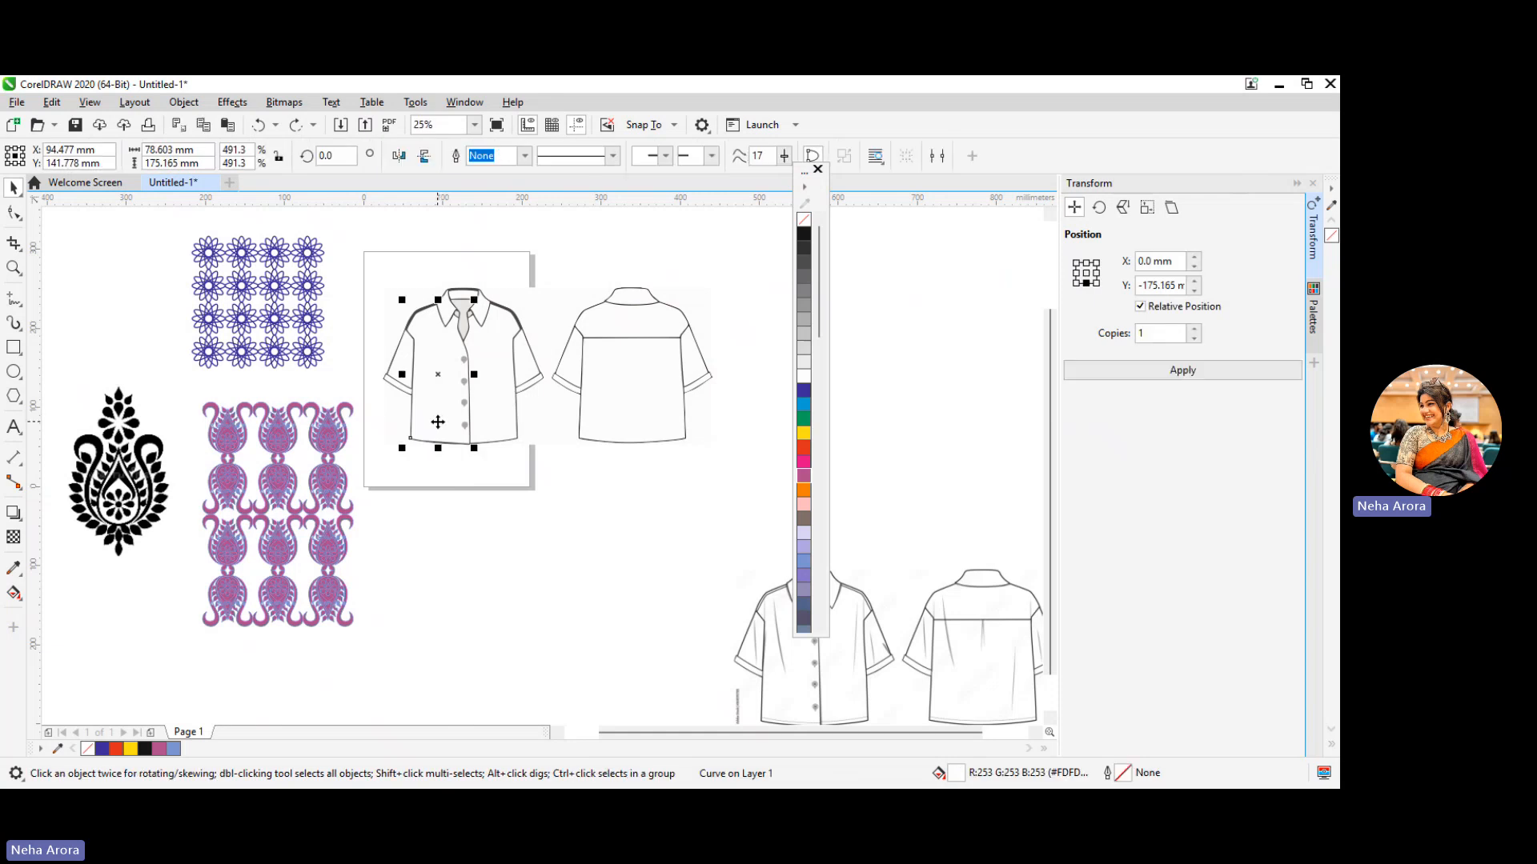
{"action": "left_click", "coordinate": [483, 407], "text": "shift"}
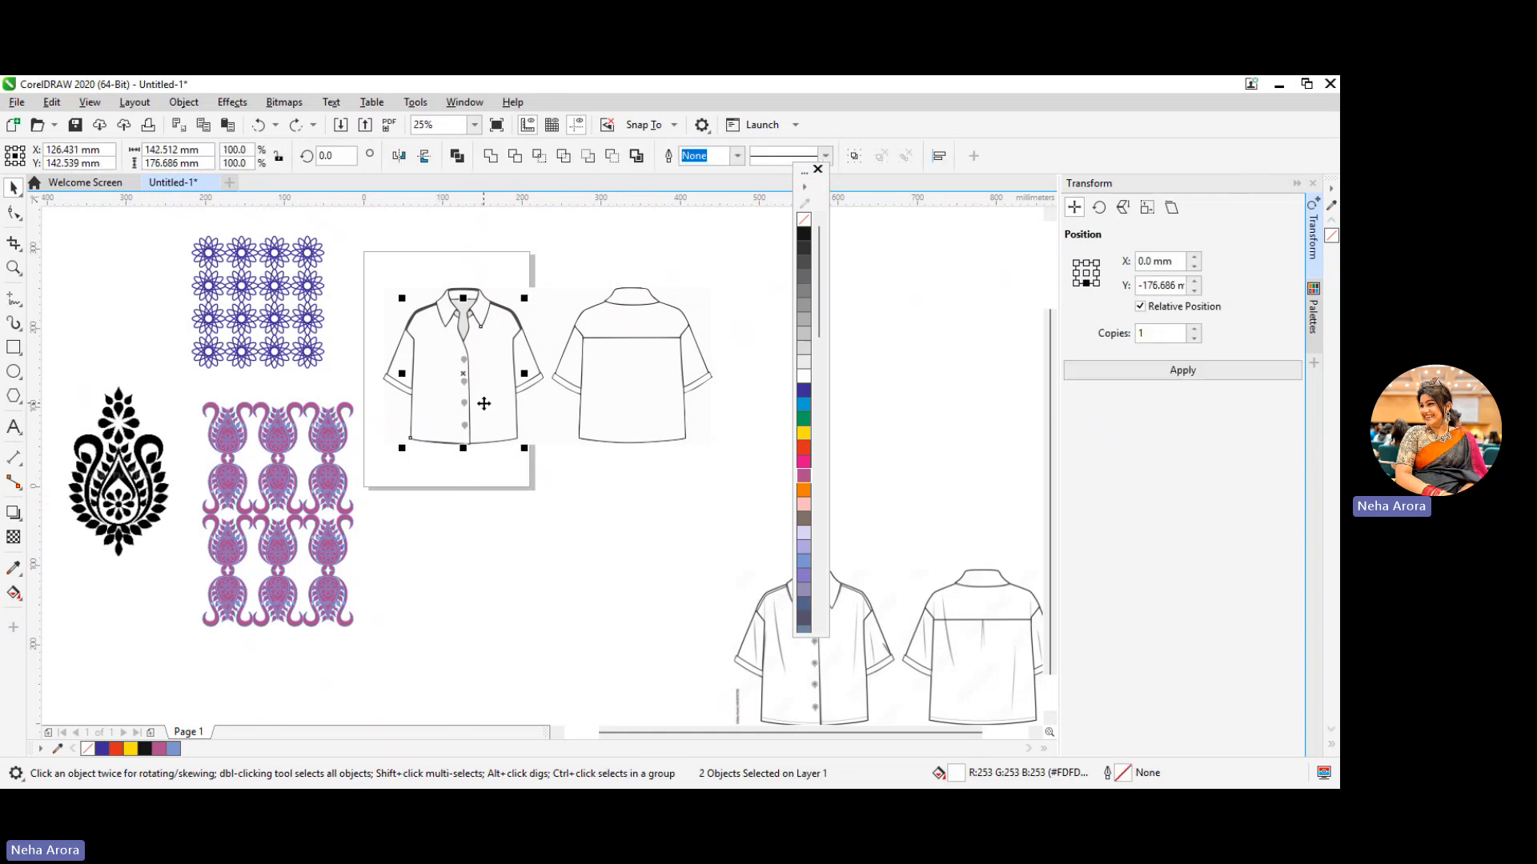
{"action": "right_click", "coordinate": [427, 384]}
{"action": "left_click", "coordinate": [487, 387]}
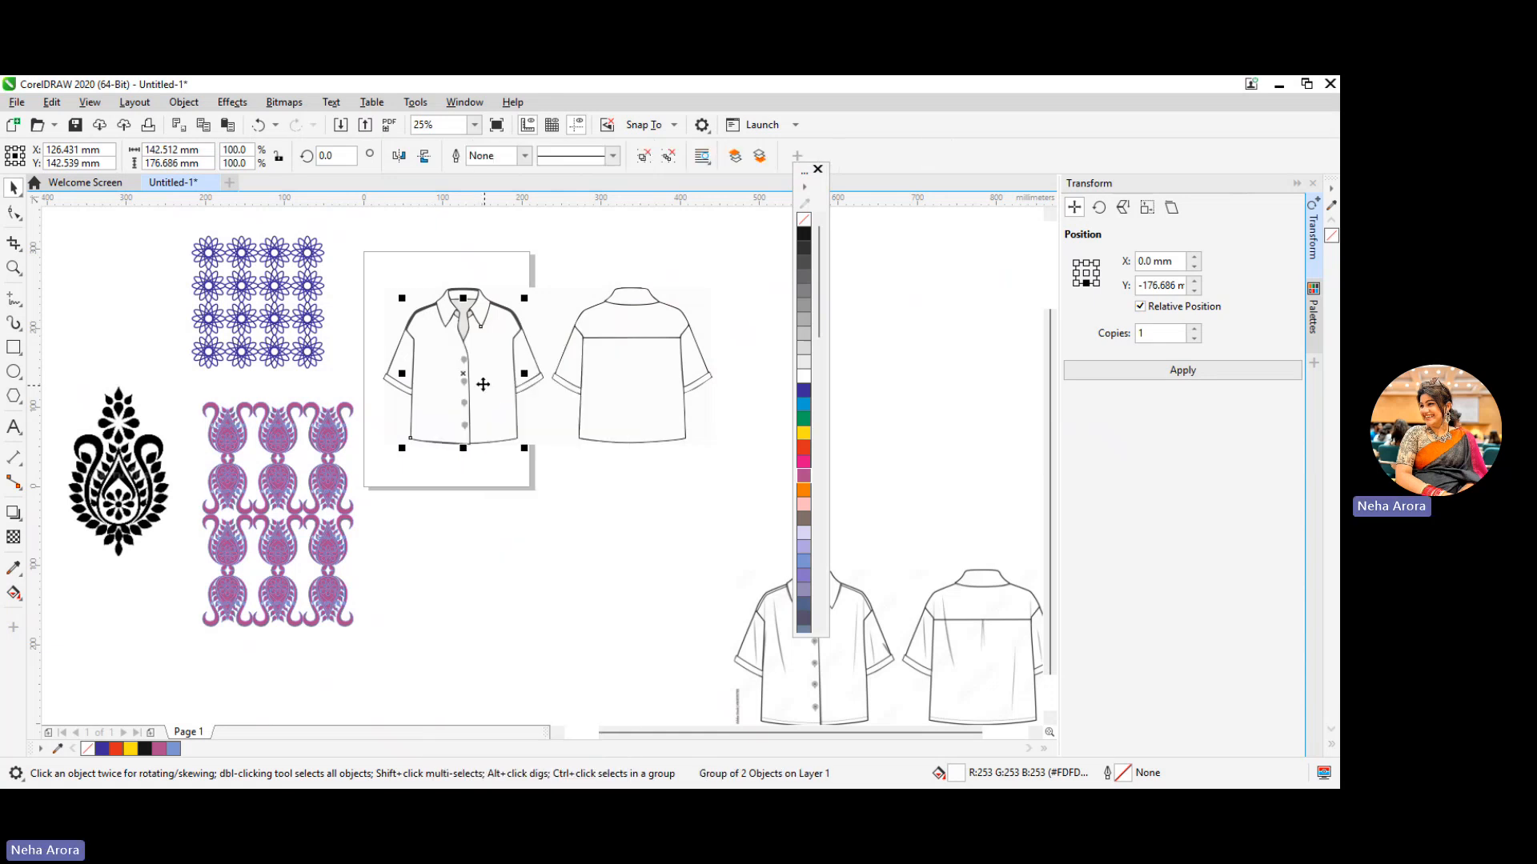
PowerClip the blue floral pattern inside the grouped body panels of the front shirt
{"action": "right_click", "coordinate": [246, 301]}
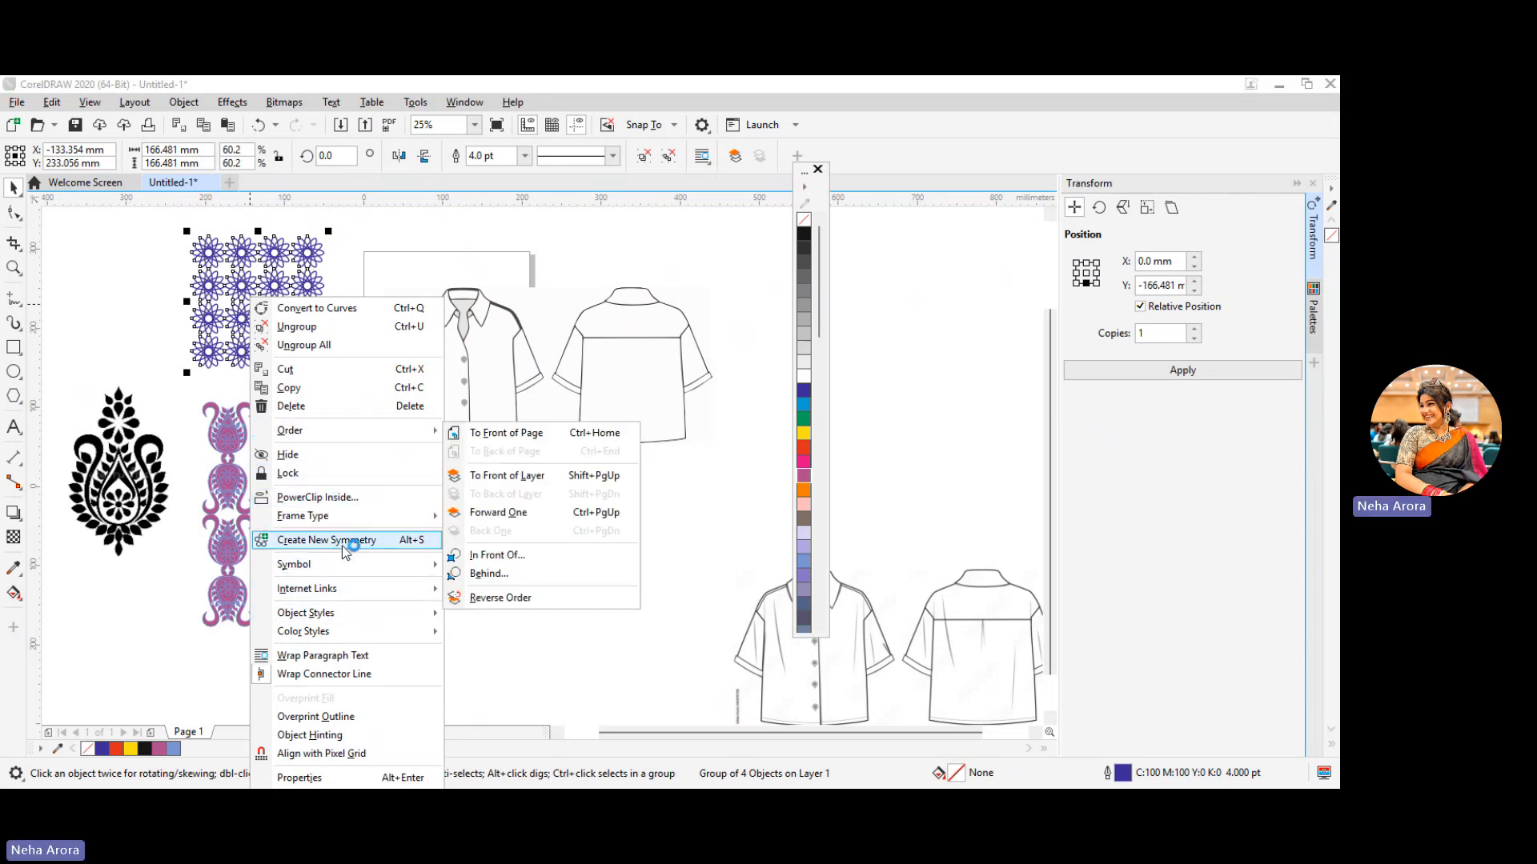
{"action": "left_click", "coordinate": [342, 496]}
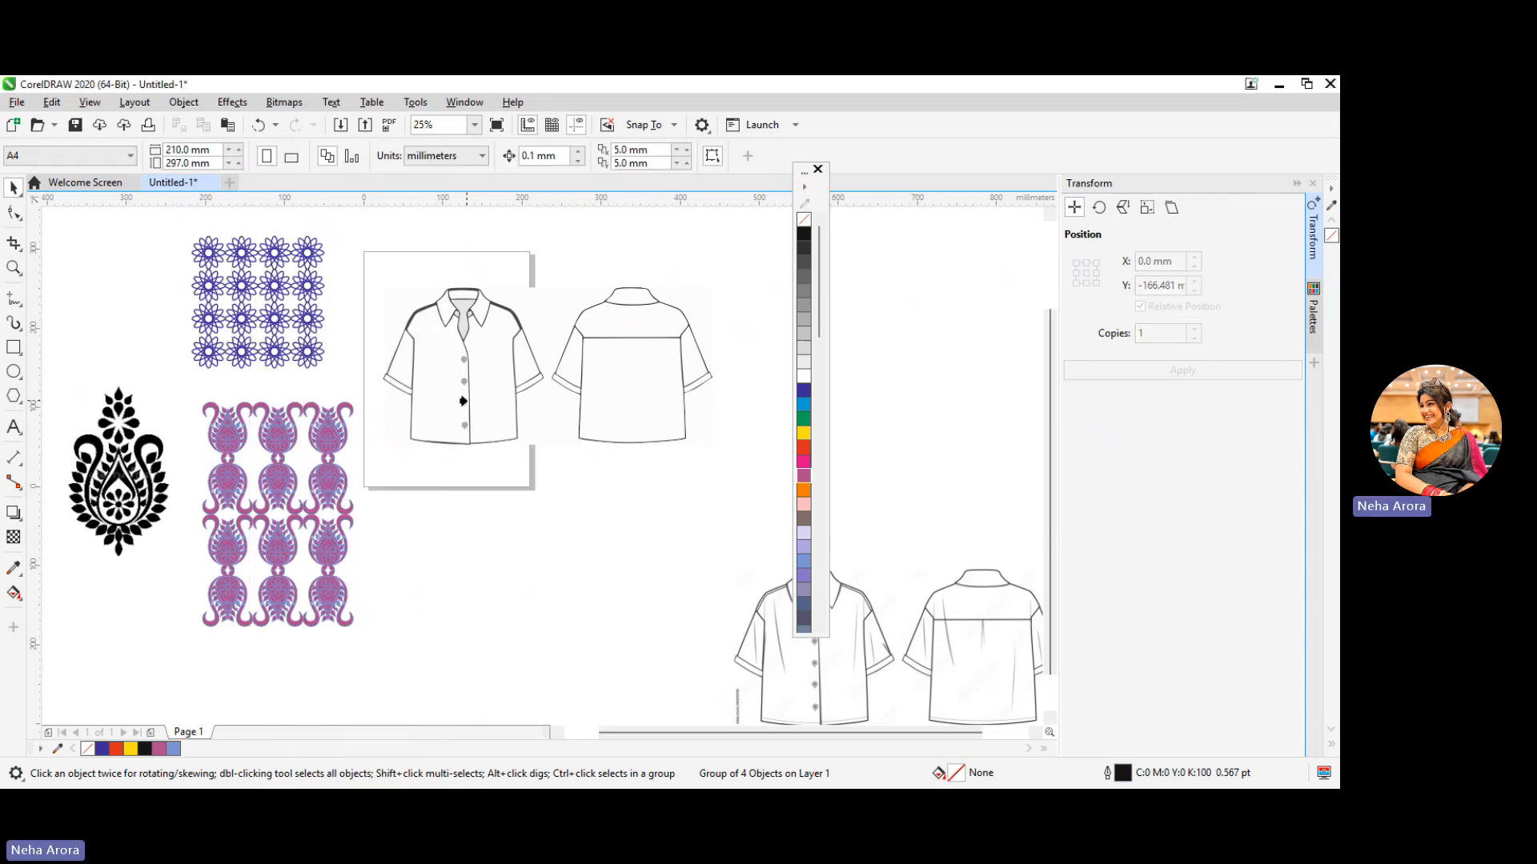
{"action": "left_click", "coordinate": [462, 401]}
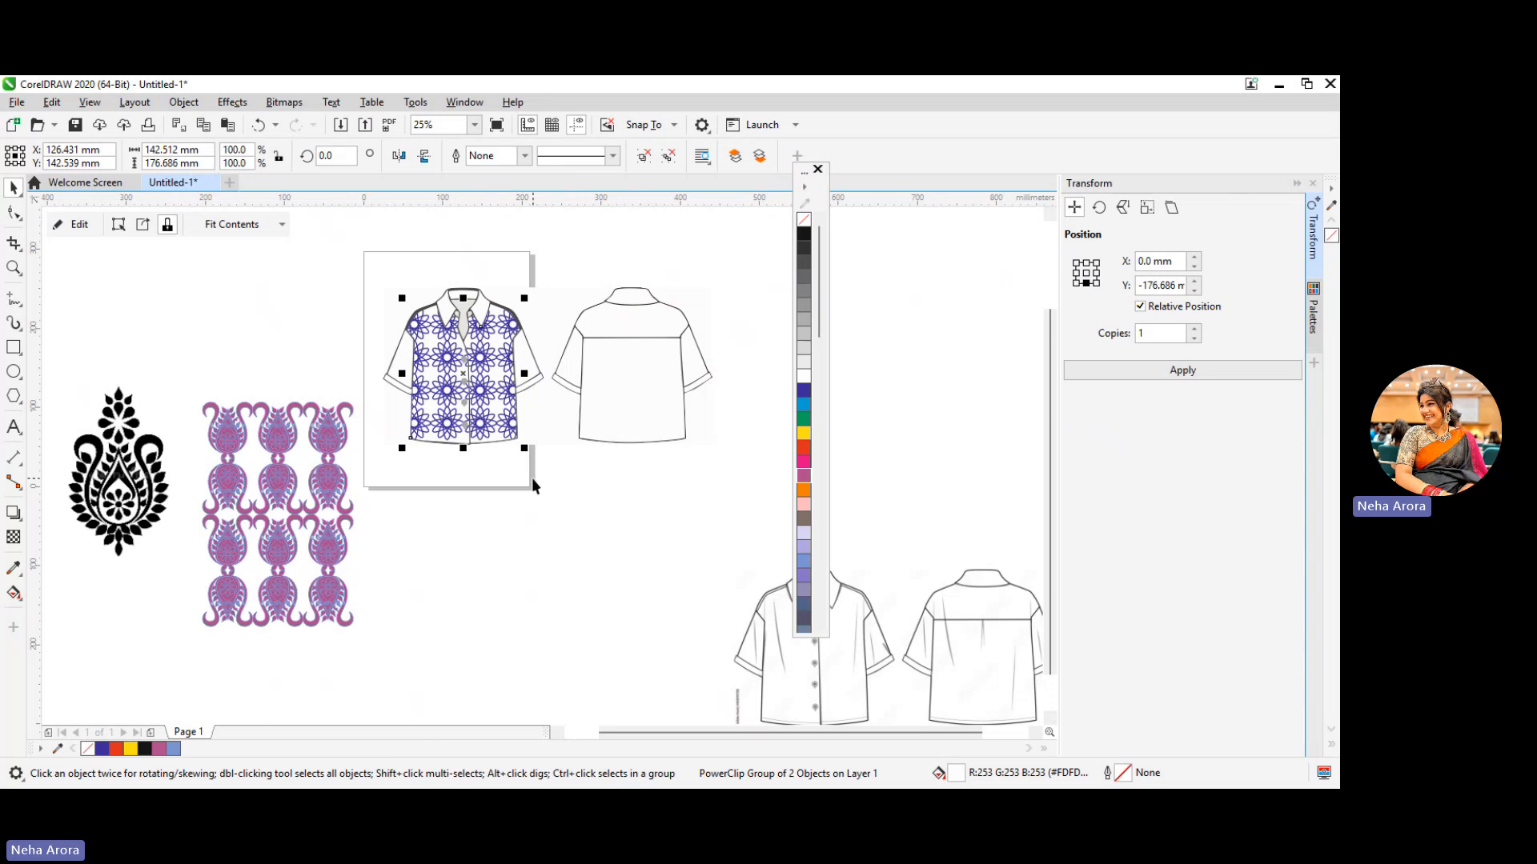
Try enlarging the pattern-filled front to about 178 mm wide and undo back to the empty, ungrouped body panels
{"action": "left_click_drag", "start_coordinate": [523, 452], "coordinate": [554, 486]}
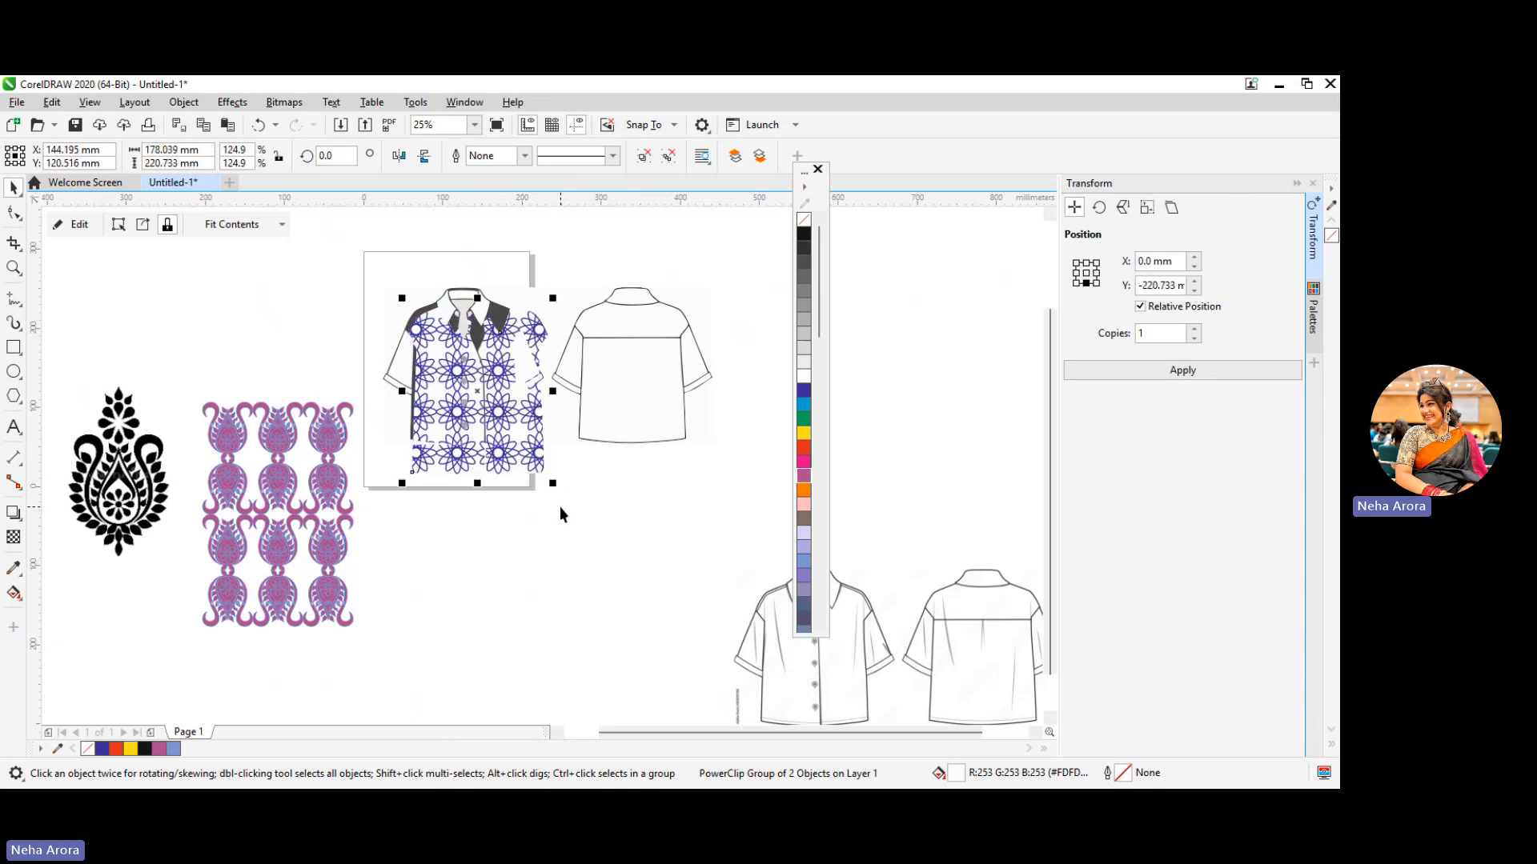
{"action": "key", "text": "ctrl+z"}
{"action": "left_click", "coordinate": [579, 551]}
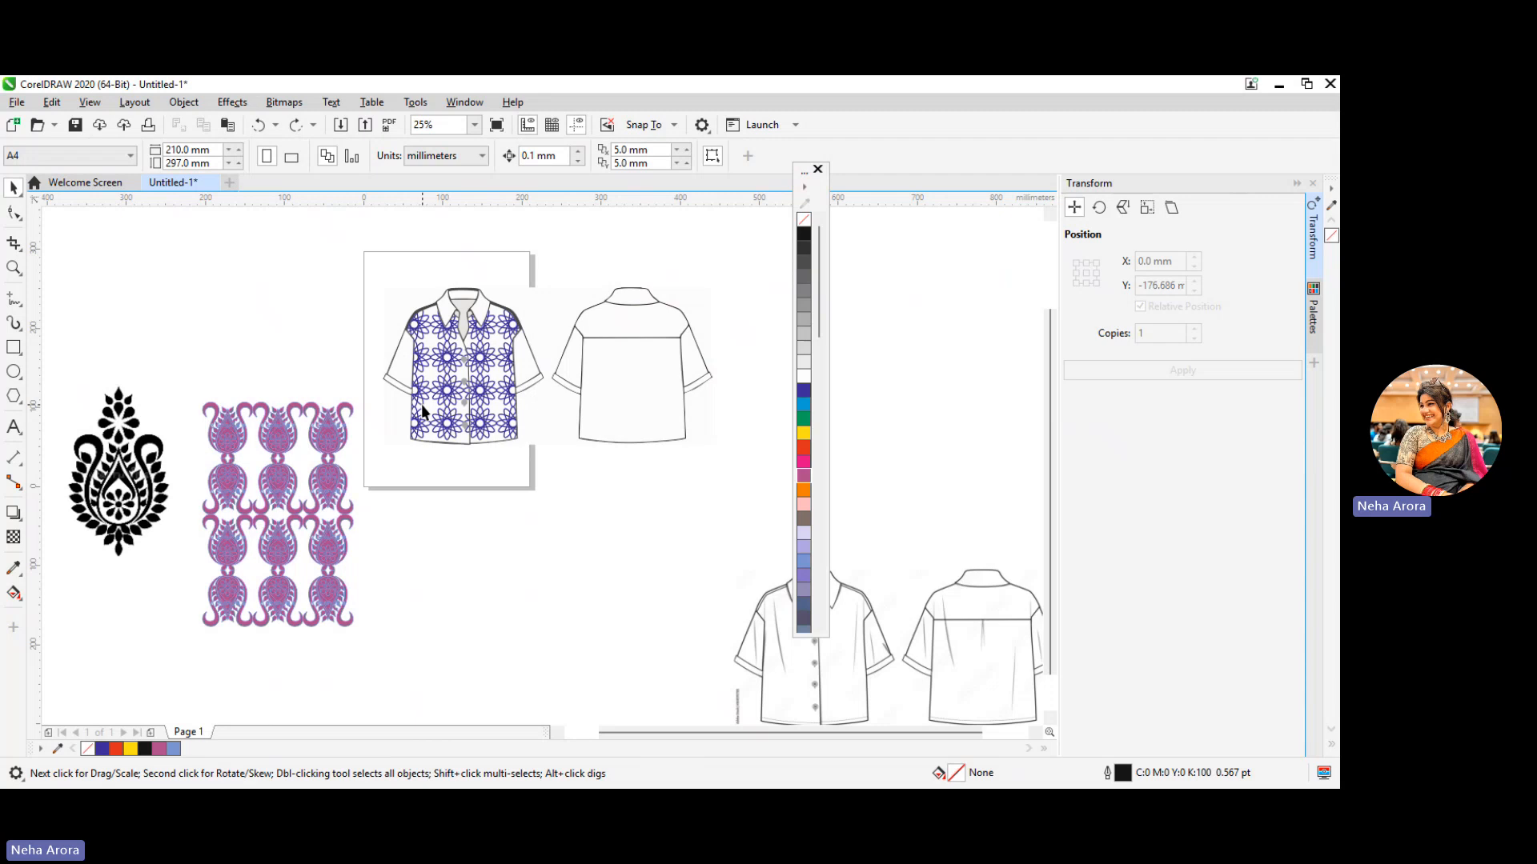
{"action": "key", "text": "ctrl+z"}
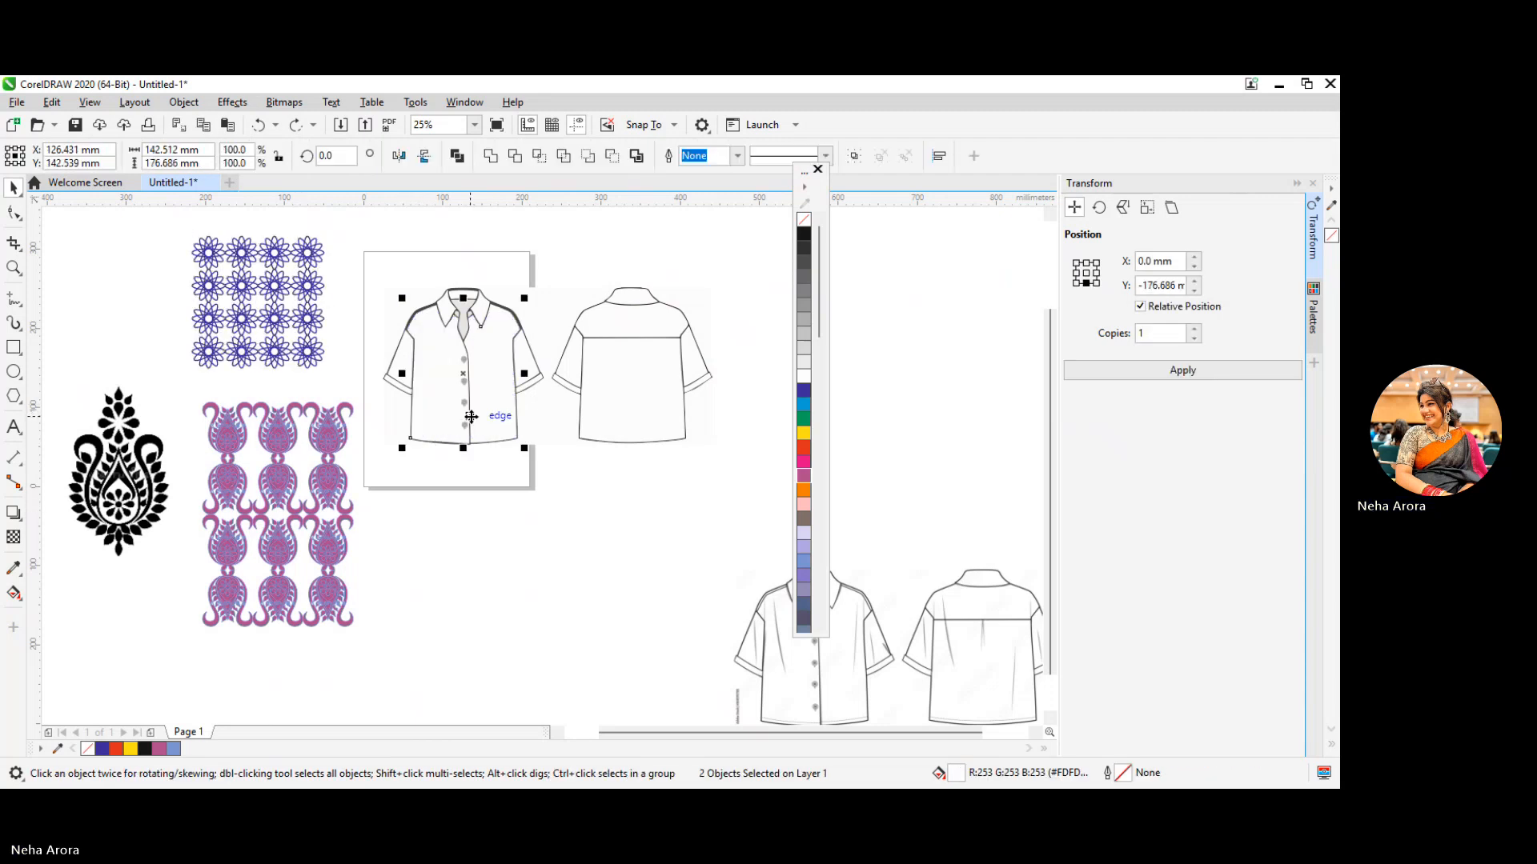
PowerClip the blue floral pattern inside only the left front panel, select the right panel, and undo the PowerClip
{"action": "right_click", "coordinate": [272, 331]}
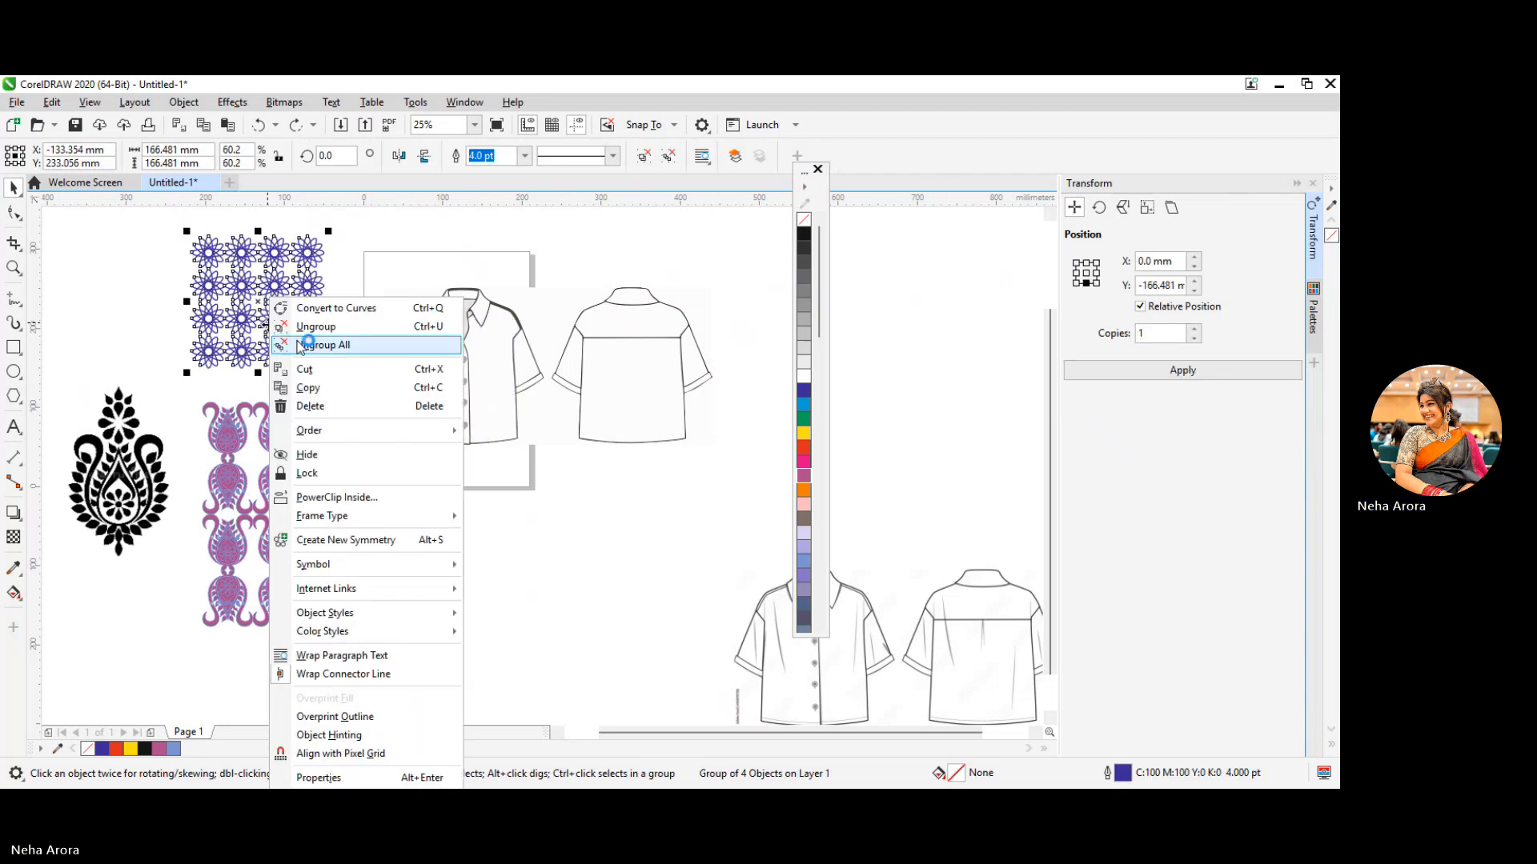
{"action": "left_click", "coordinate": [346, 500]}
{"action": "left_click", "coordinate": [448, 427]}
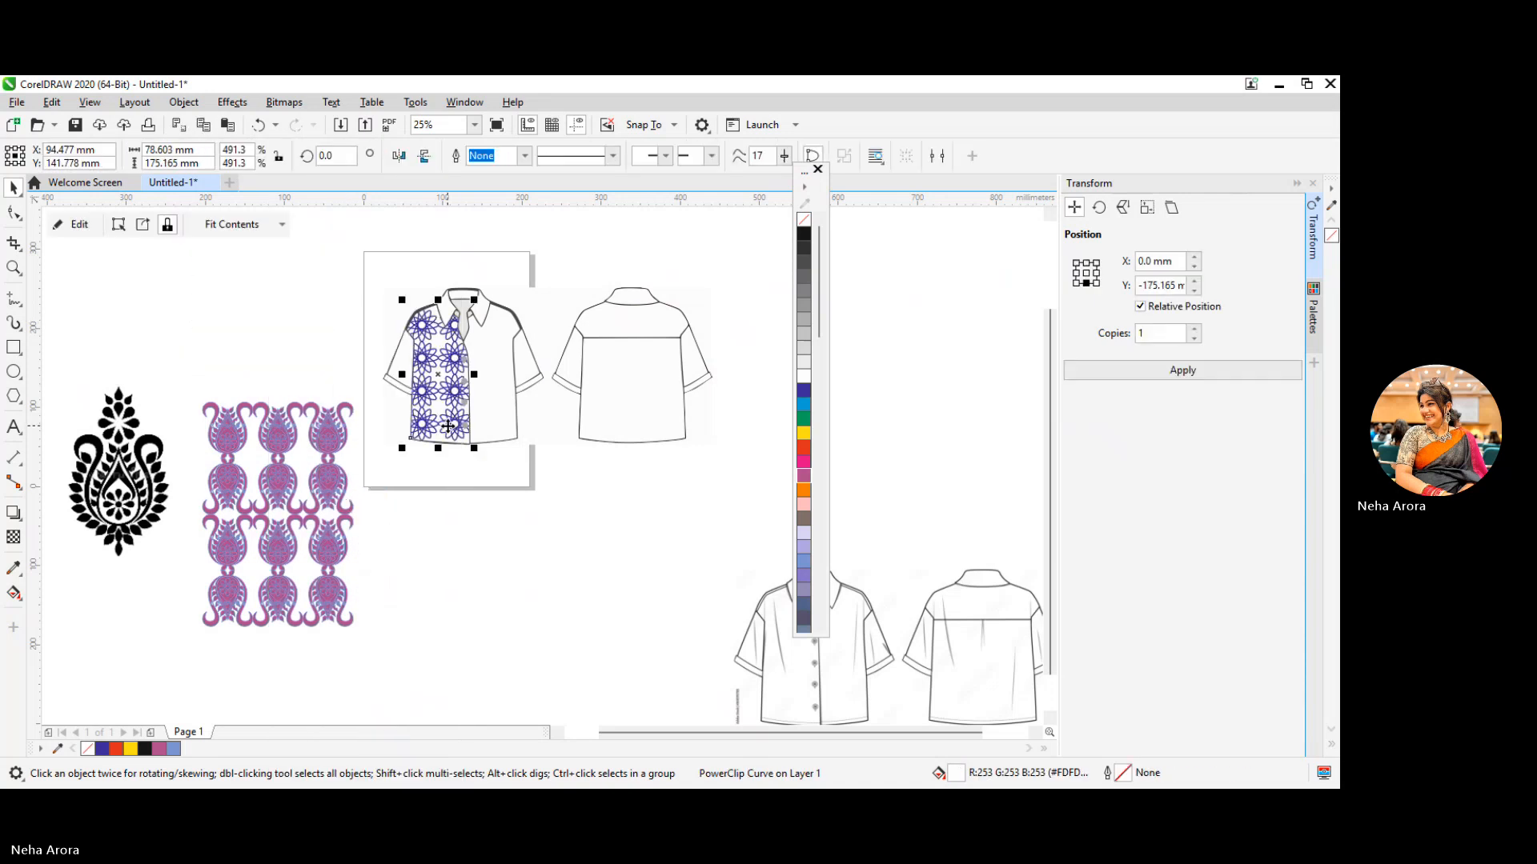
{"action": "left_click", "coordinate": [490, 432]}
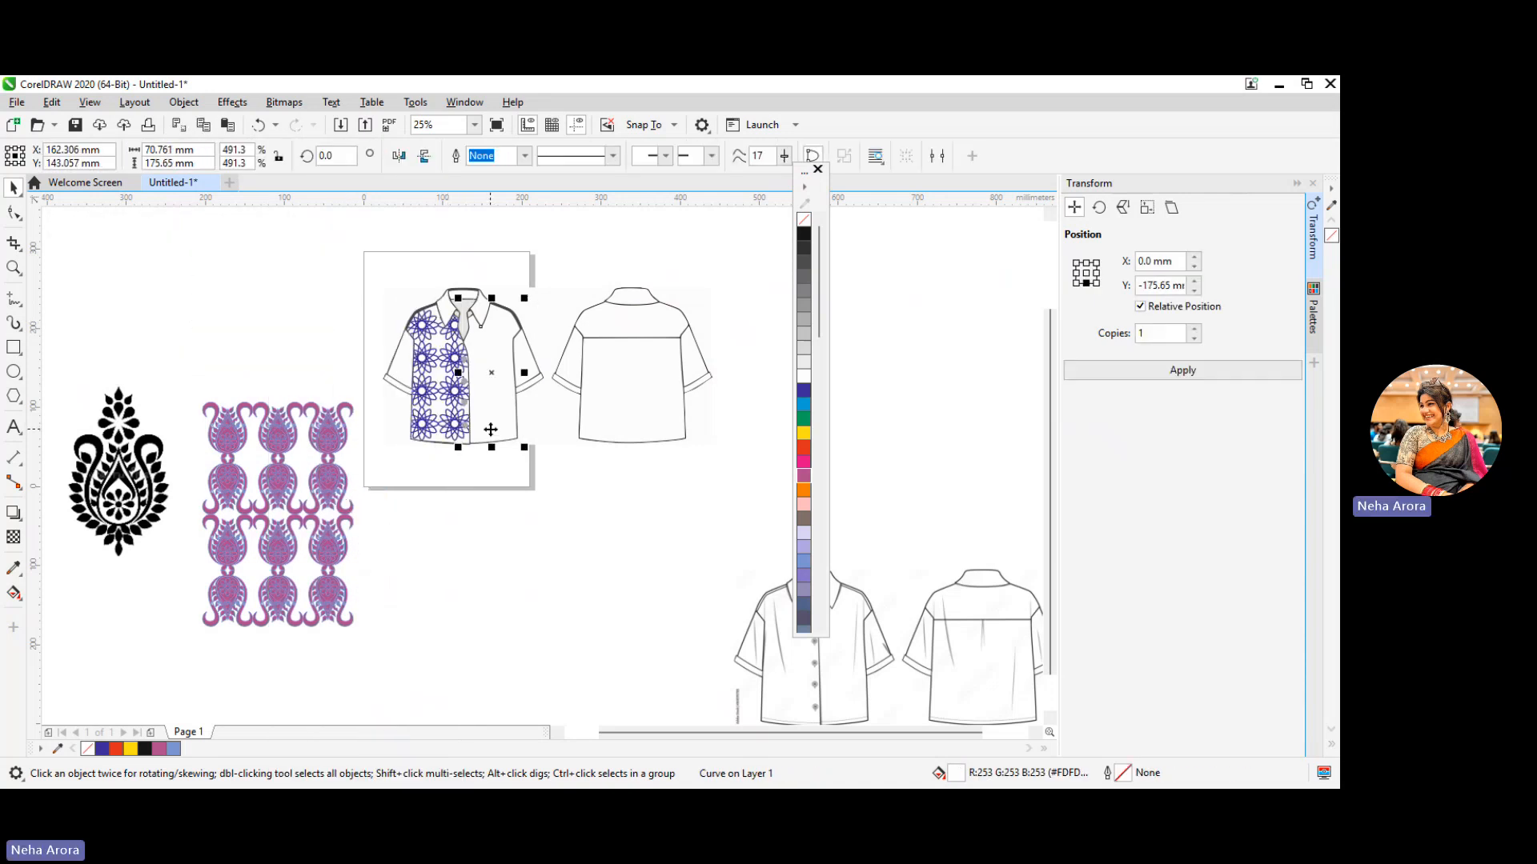
{"action": "key", "text": "ctrl+z"}
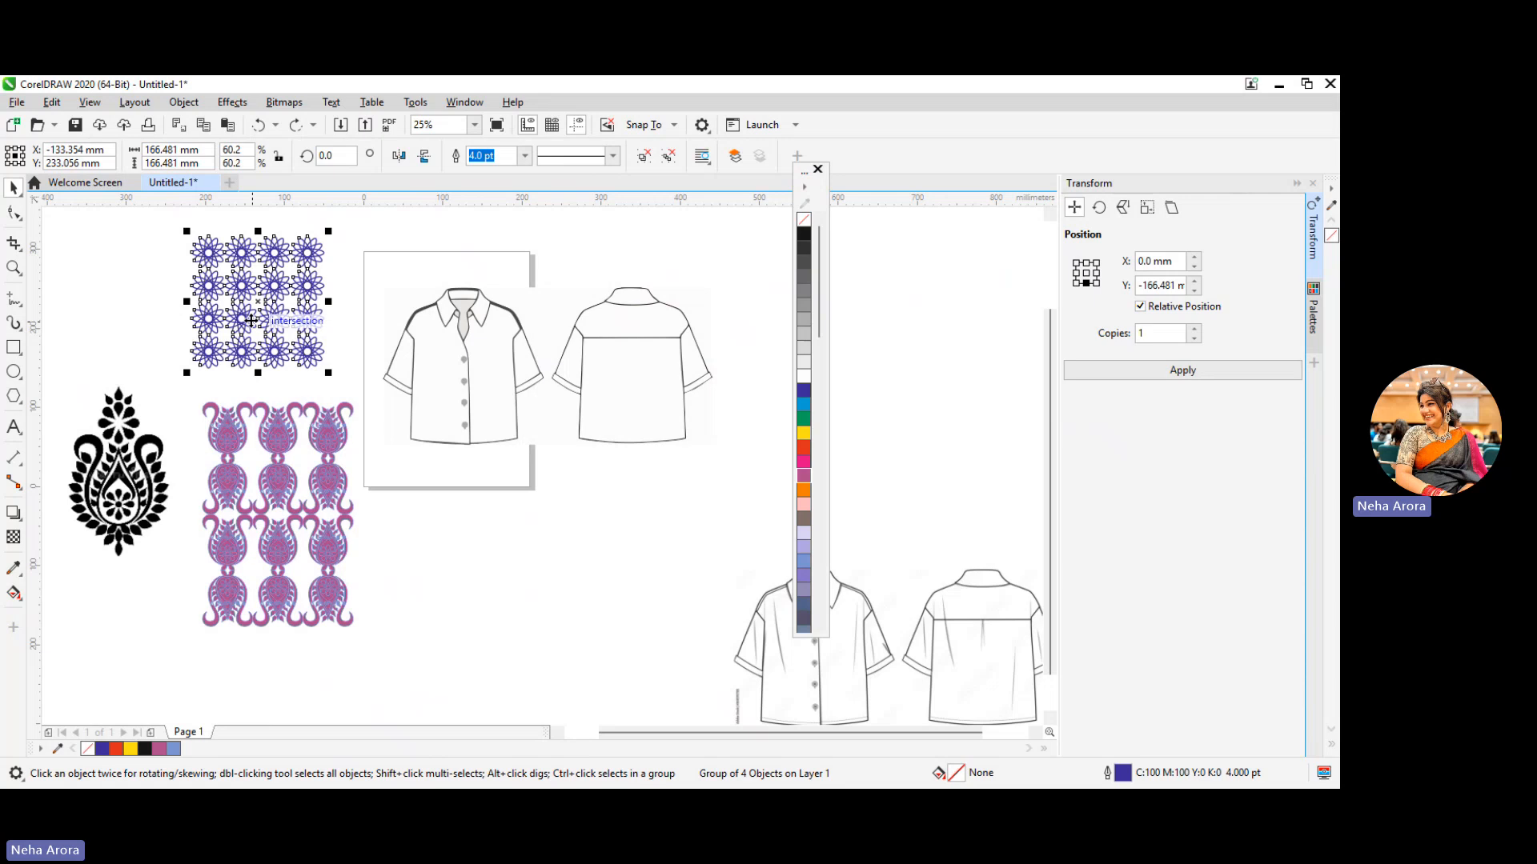
Place a duplicate of the blue floral pattern to its left and PowerClip the original inside the front shirt's left body panel
{"action": "left_click_drag", "start_coordinate": [253, 319], "coordinate": [81, 330]}
{"action": "right_click", "coordinate": [81, 330]}
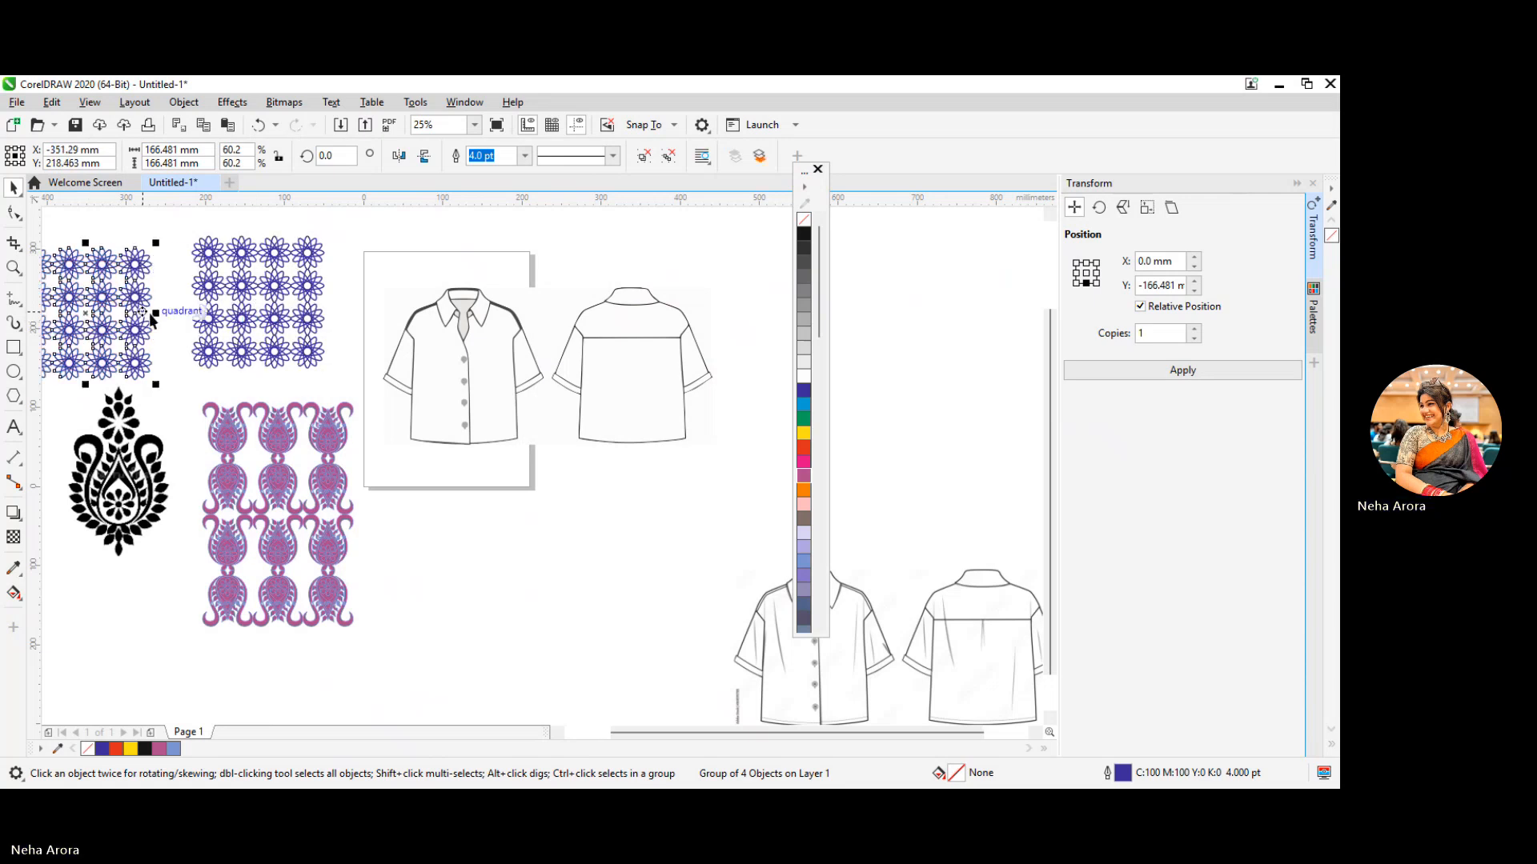
{"action": "right_click", "coordinate": [223, 316]}
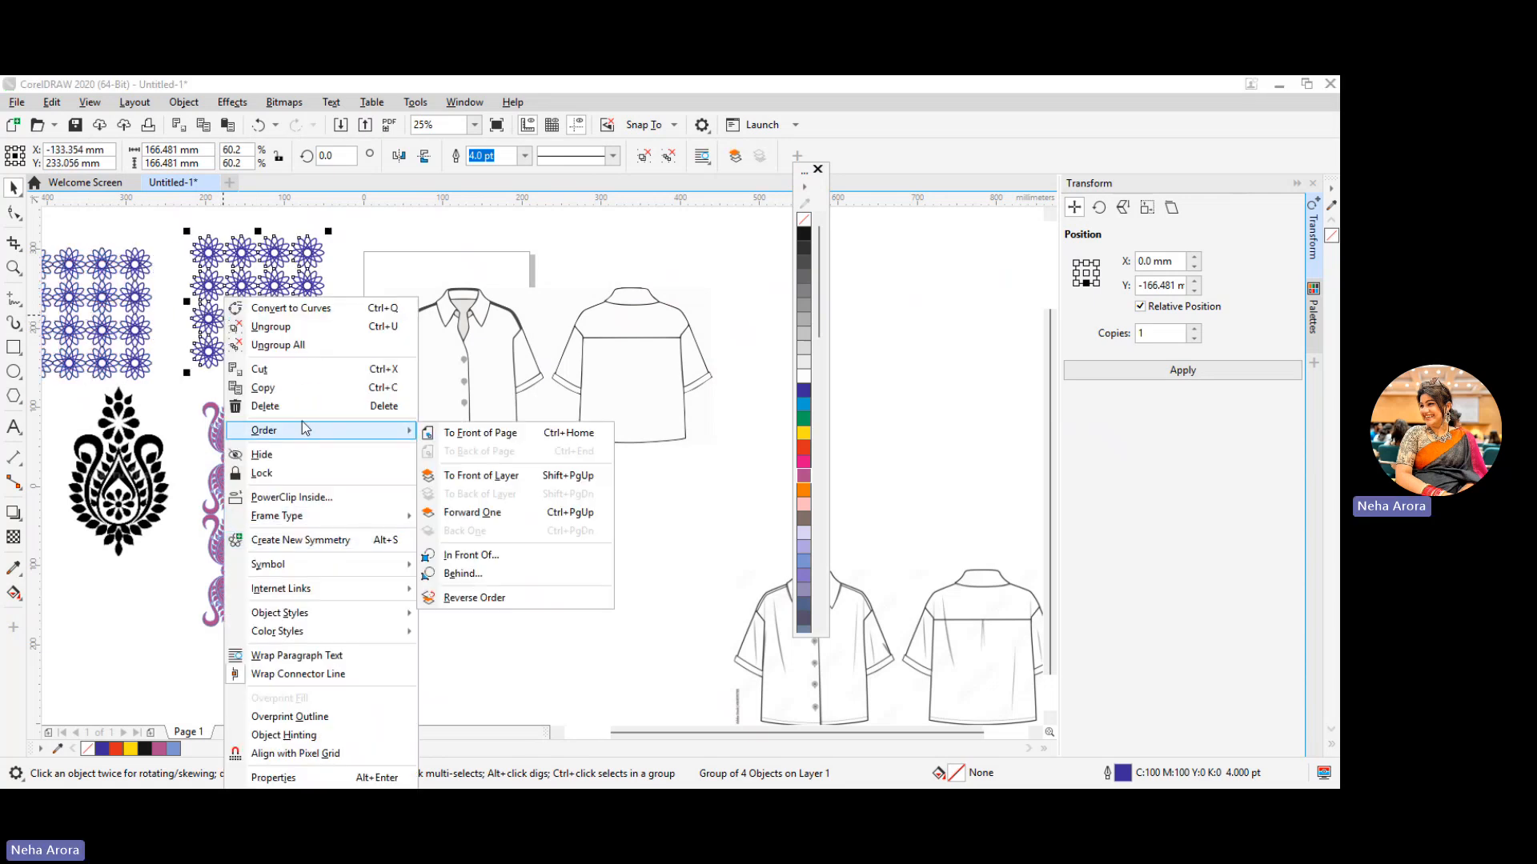
{"action": "left_click", "coordinate": [302, 499]}
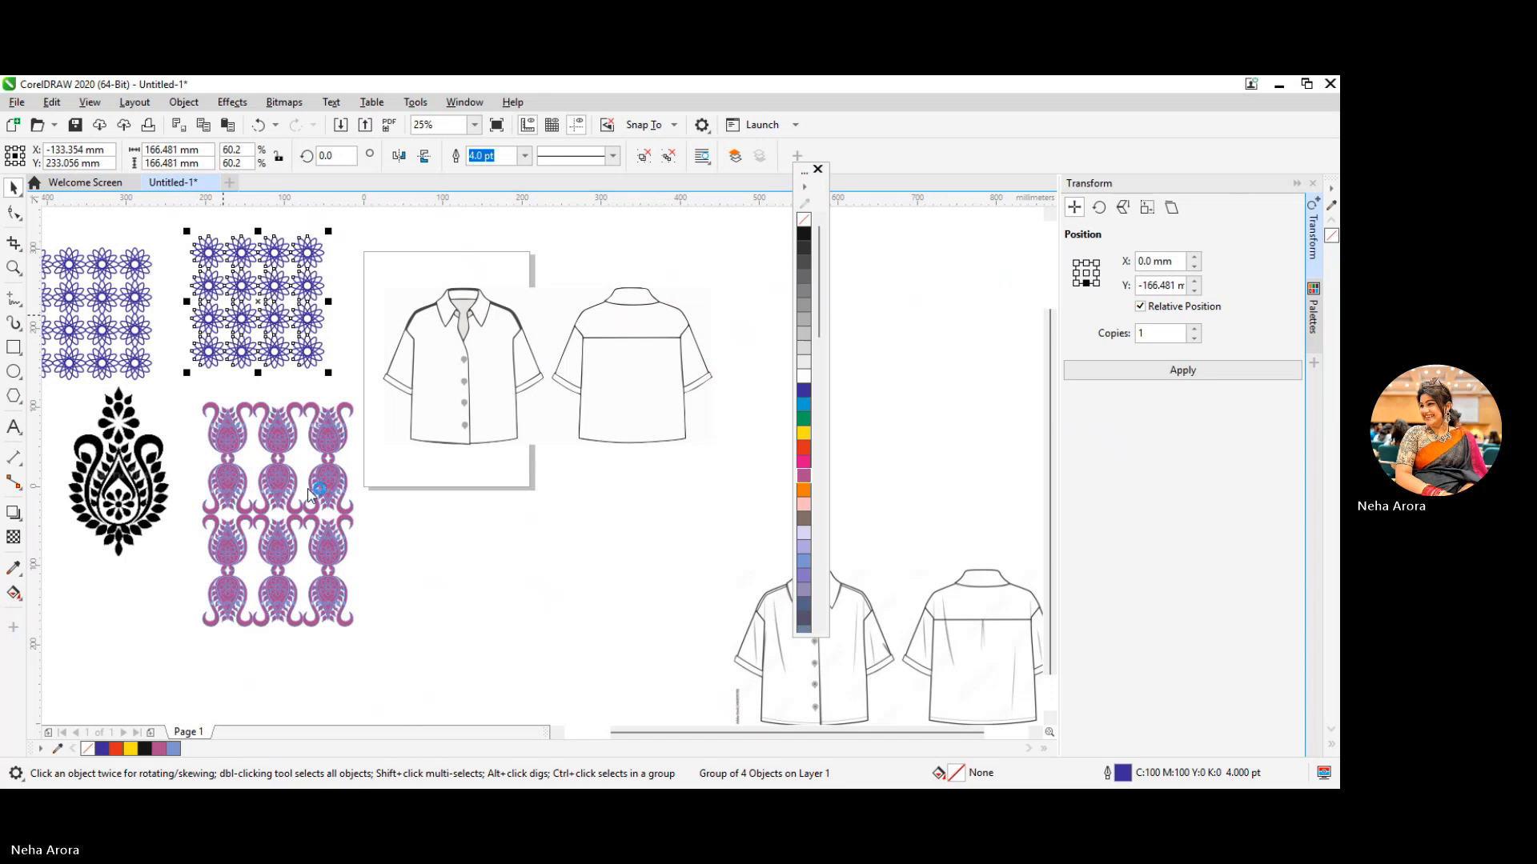
{"action": "left_click", "coordinate": [437, 379]}
PowerClip the remaining blue floral pattern inside the front shirt's right body panel
{"action": "right_click", "coordinate": [135, 346]}
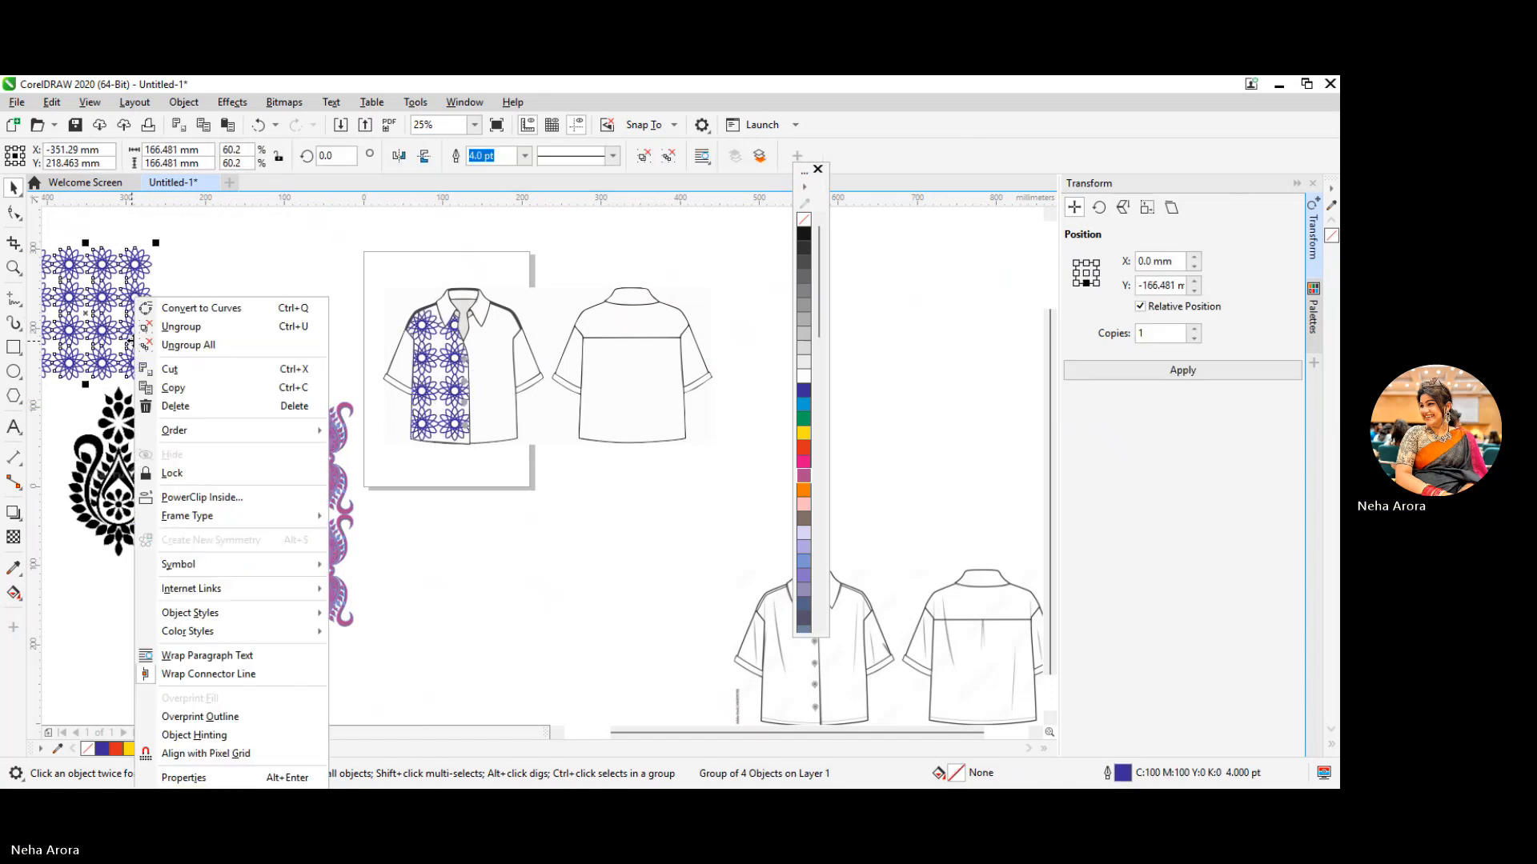
{"action": "left_click", "coordinate": [225, 499]}
{"action": "left_click", "coordinate": [490, 383]}
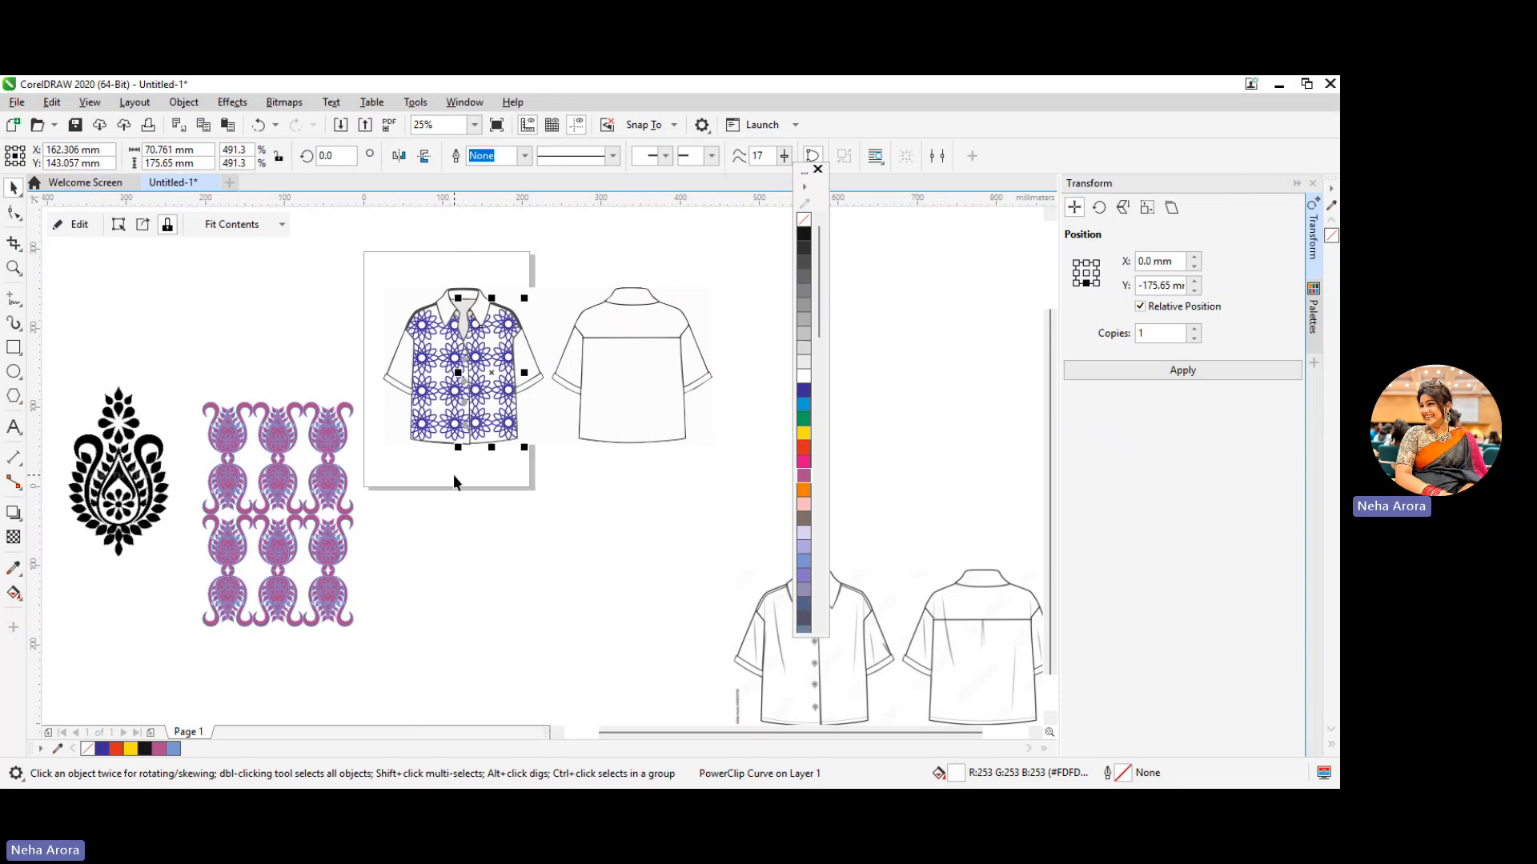
{"action": "scroll", "coordinate": [458, 472], "scroll_direction": "up", "scroll_amount": 2}
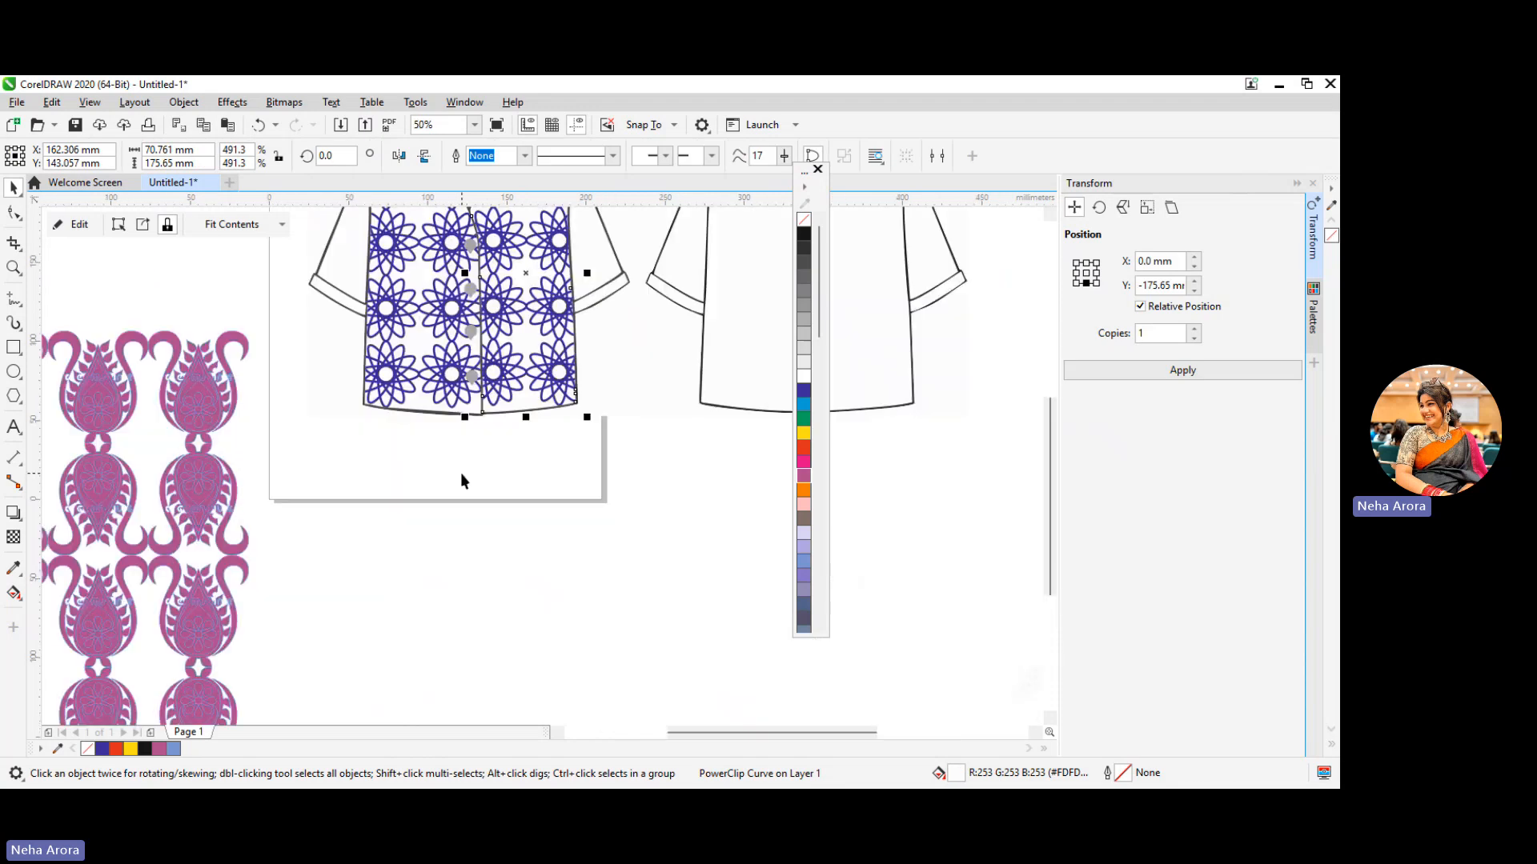
{"action": "left_click_drag", "start_coordinate": [1048, 513], "coordinate": [1048, 440]}
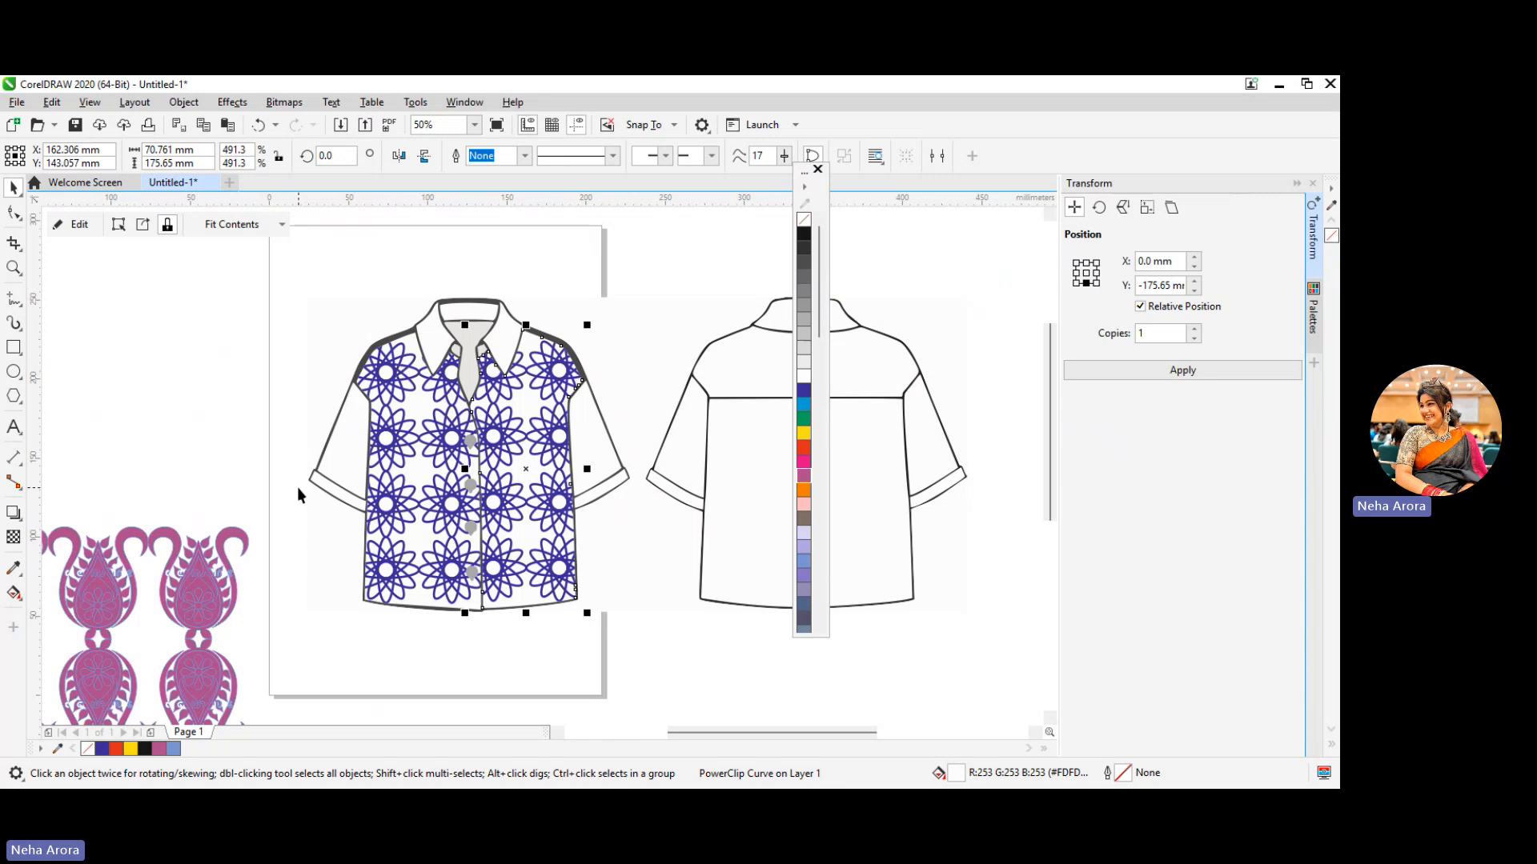
Fill the front shirt's right sleeve with blue (C100 M100) and both sleeve cuffs with black
{"action": "left_click", "coordinate": [612, 457]}
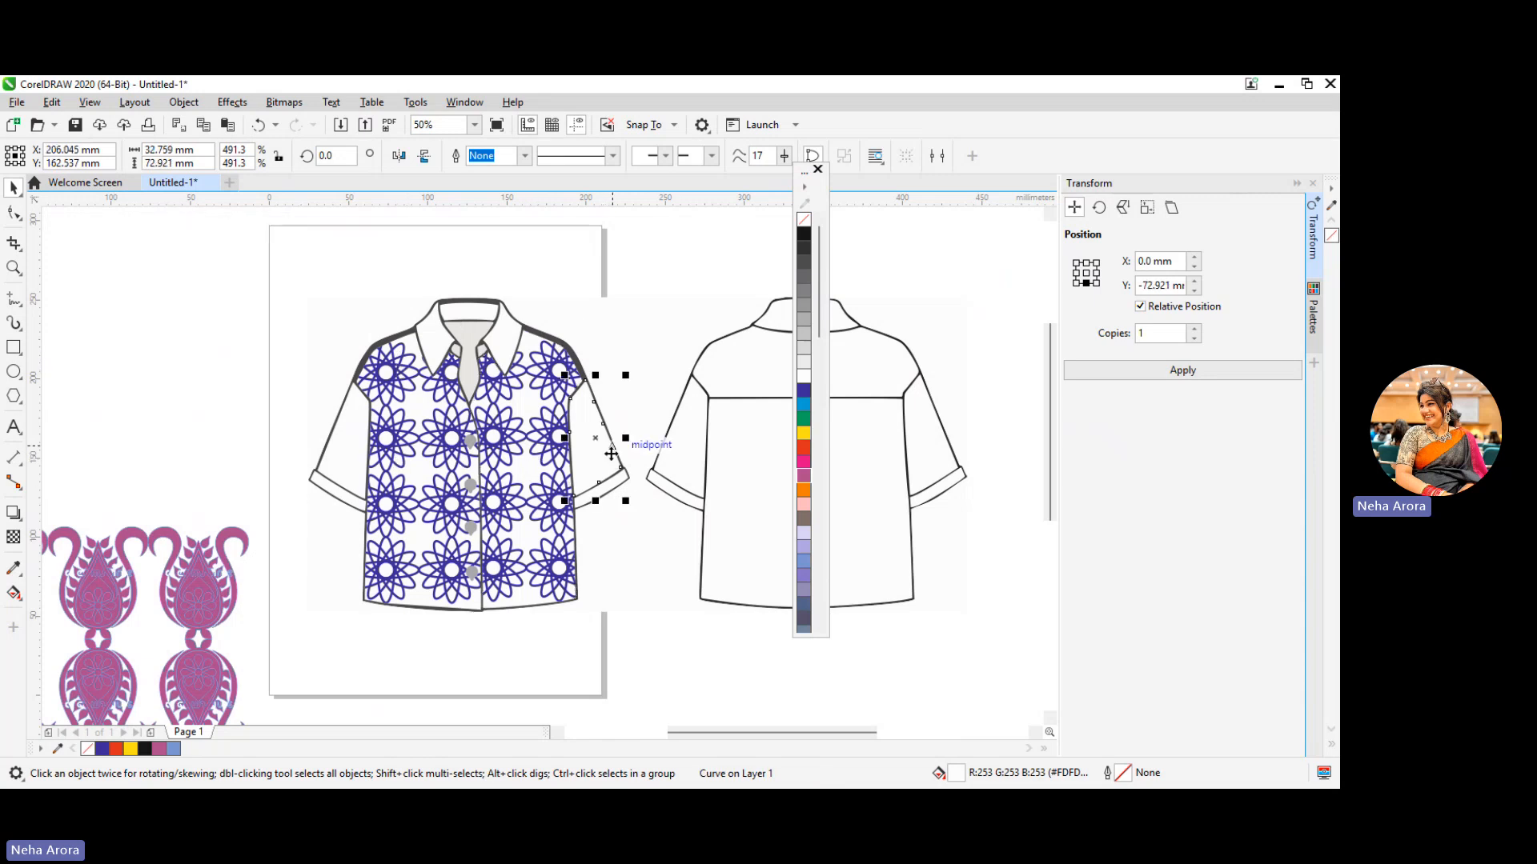
{"action": "left_click", "coordinate": [807, 392]}
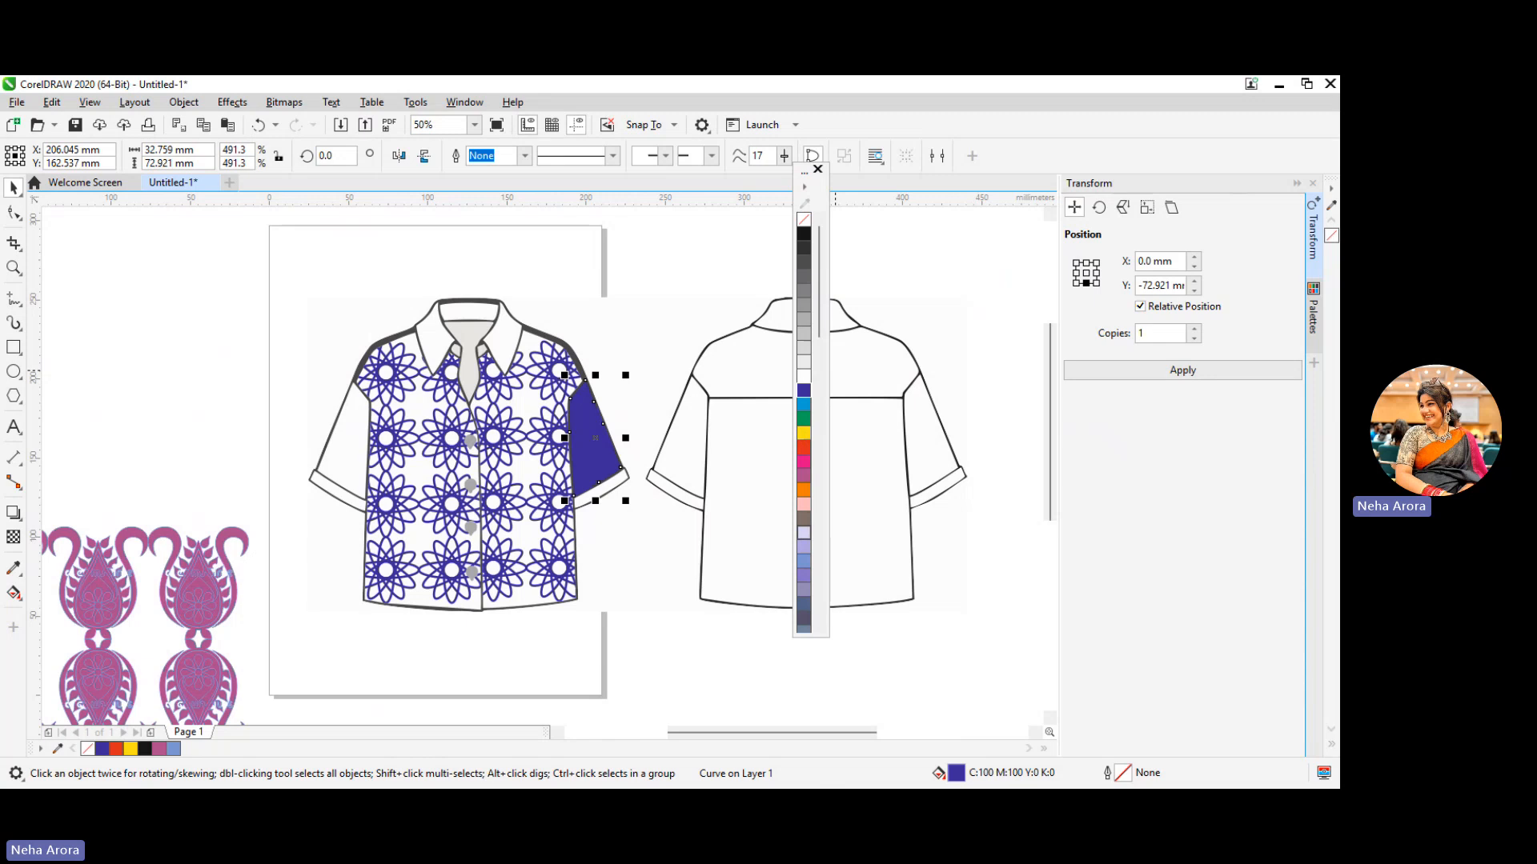
{"action": "left_click", "coordinate": [604, 490]}
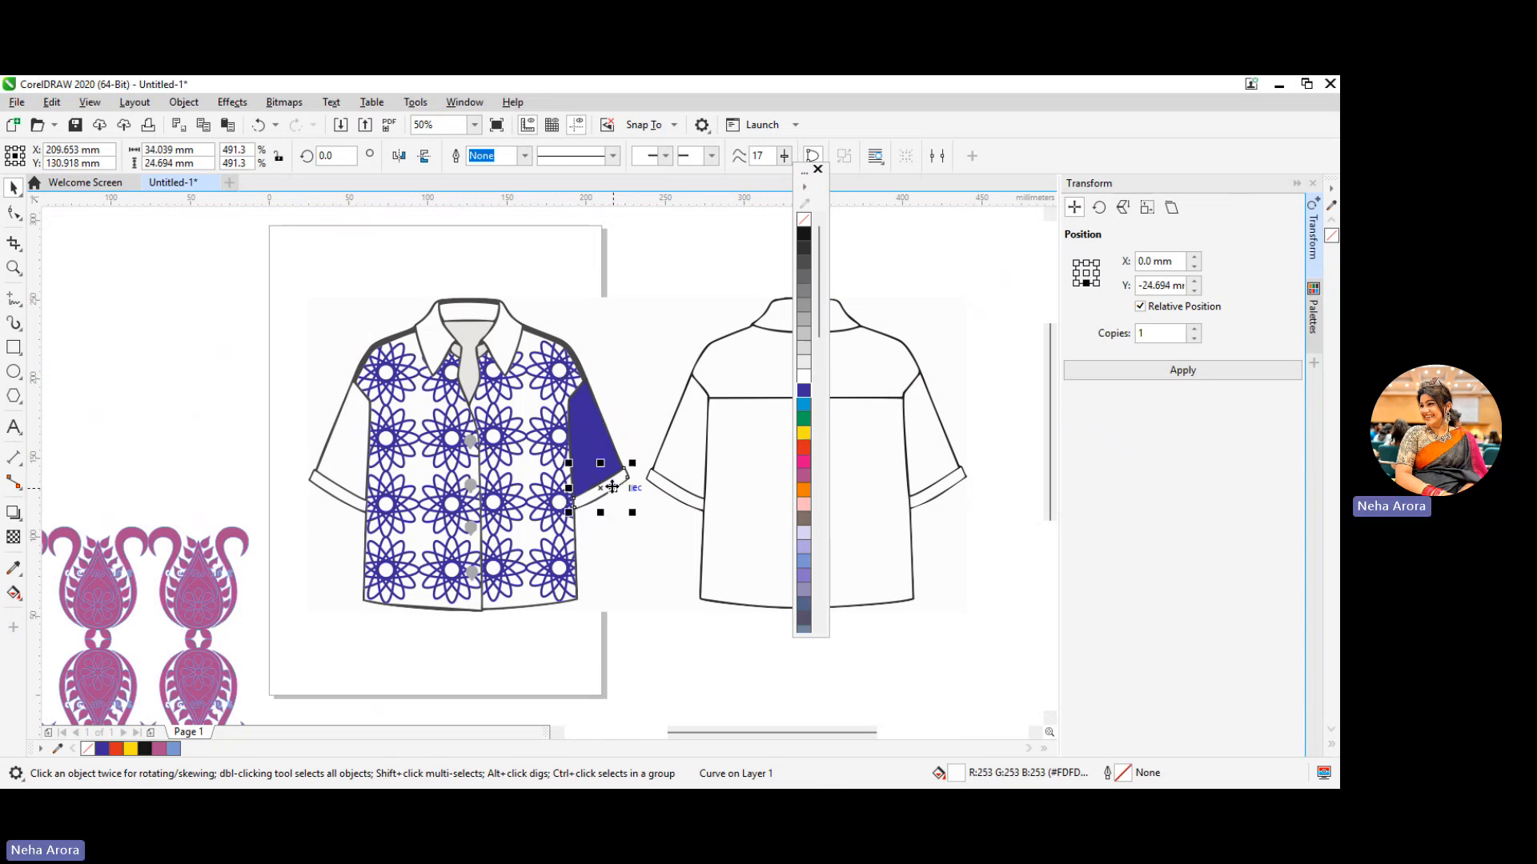
{"action": "left_click", "coordinate": [804, 234]}
{"action": "left_click", "coordinate": [342, 492]}
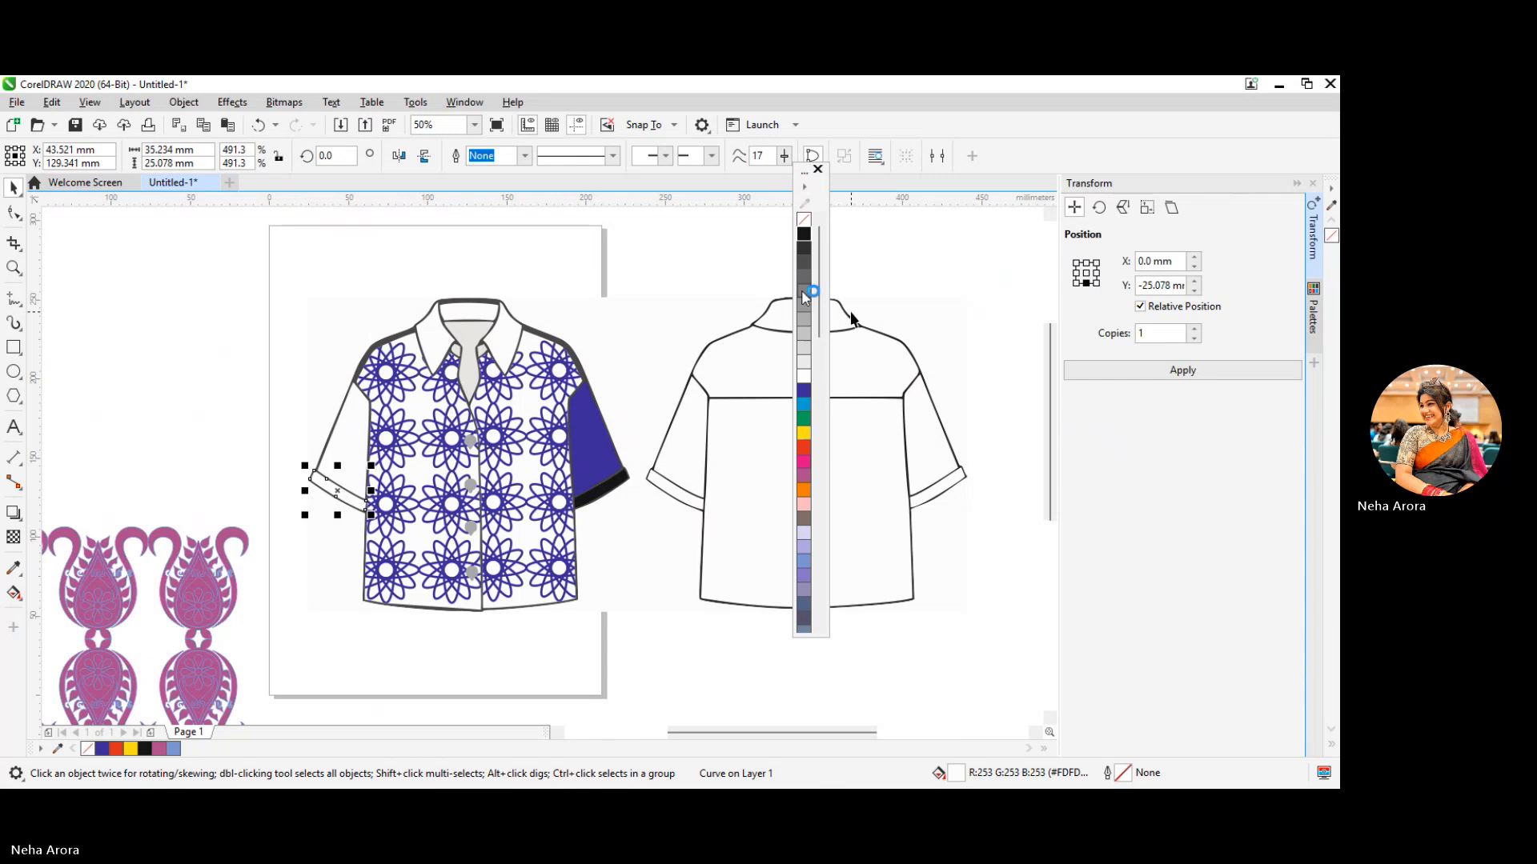
{"action": "left_click", "coordinate": [803, 235]}
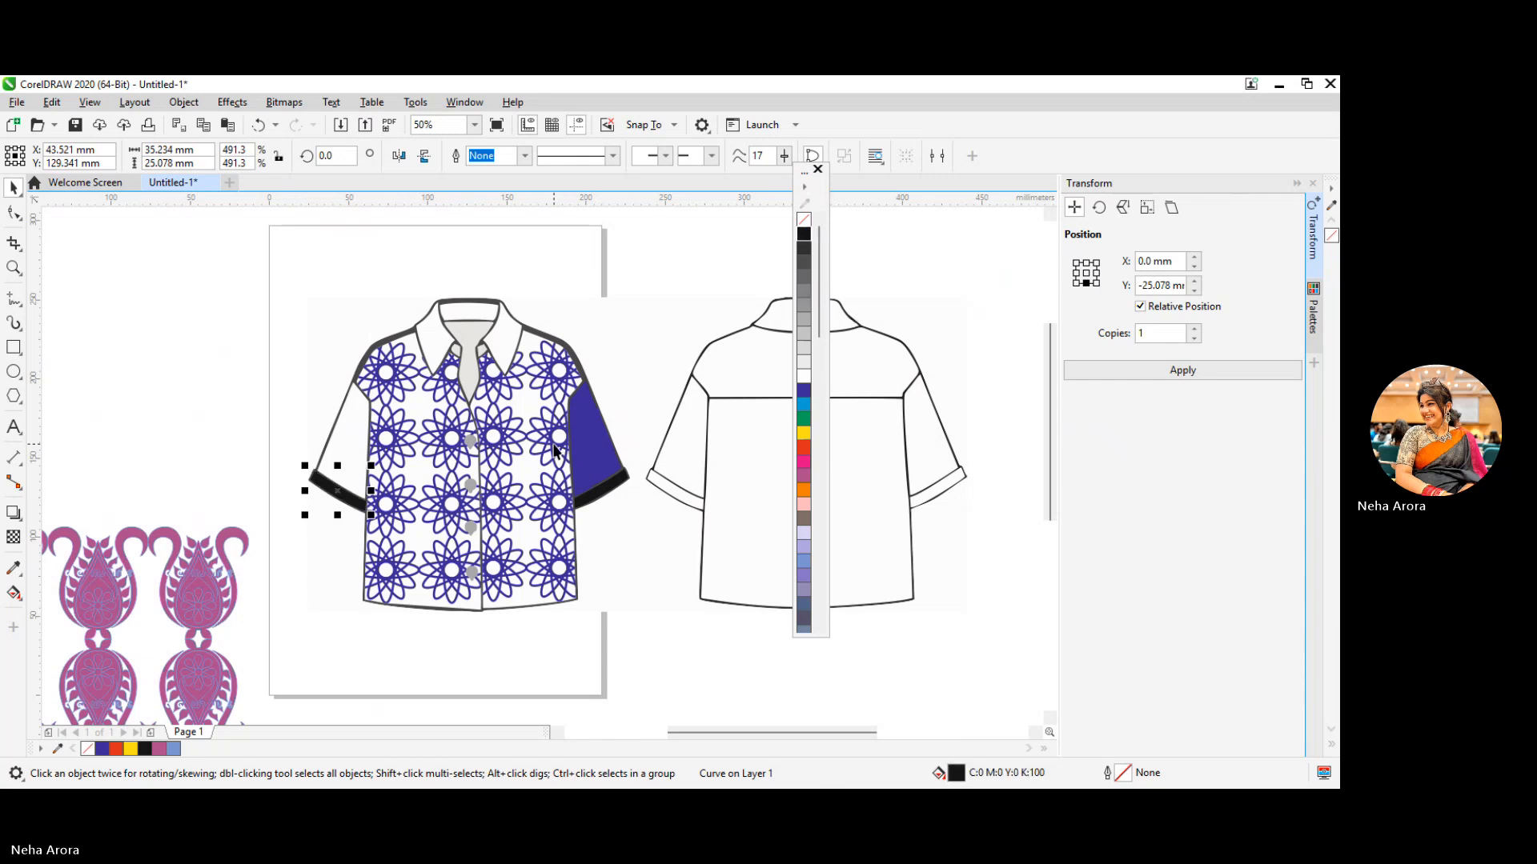
{"action": "left_click", "coordinate": [372, 436]}
{"action": "left_click", "coordinate": [803, 391]}
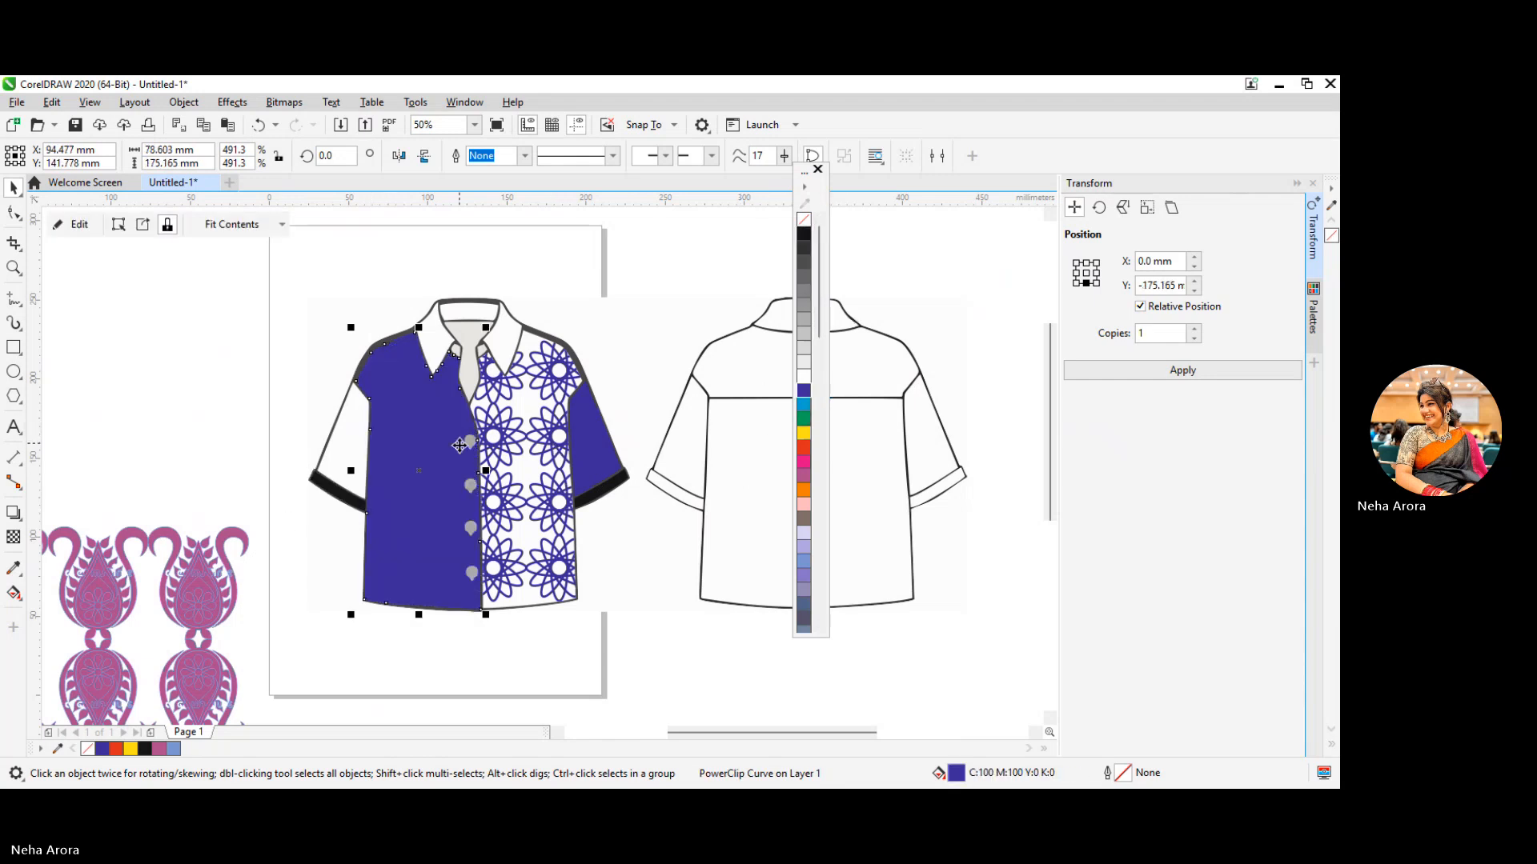
{"action": "key", "text": "ctrl+z"}
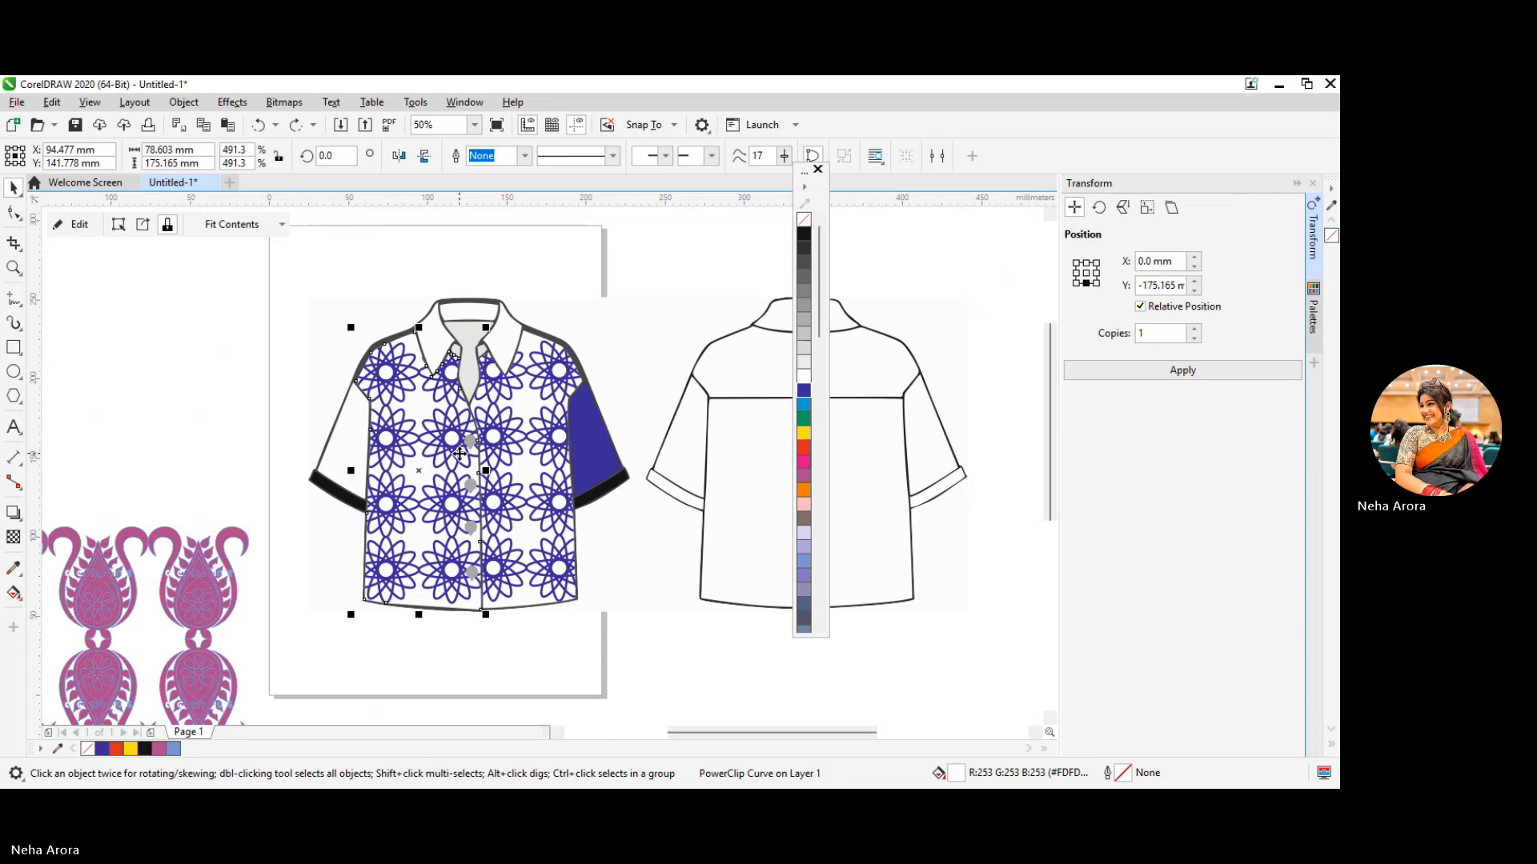
Fill the front shirt's left sleeve and both collar flaps with the same blue
{"action": "left_click", "coordinate": [365, 445]}
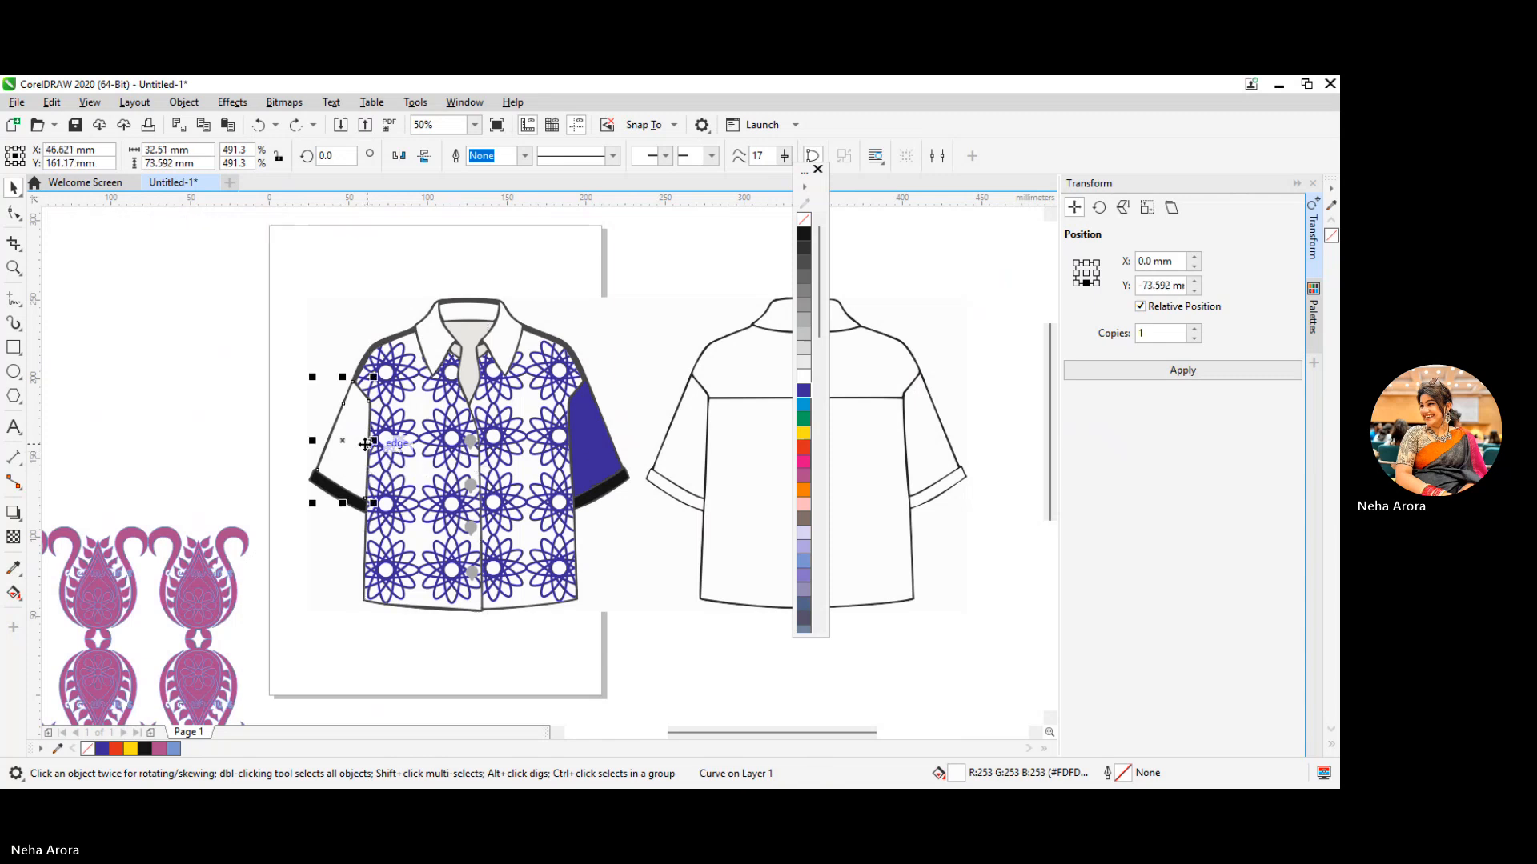
{"action": "left_click", "coordinate": [804, 391]}
{"action": "left_click", "coordinate": [437, 333]}
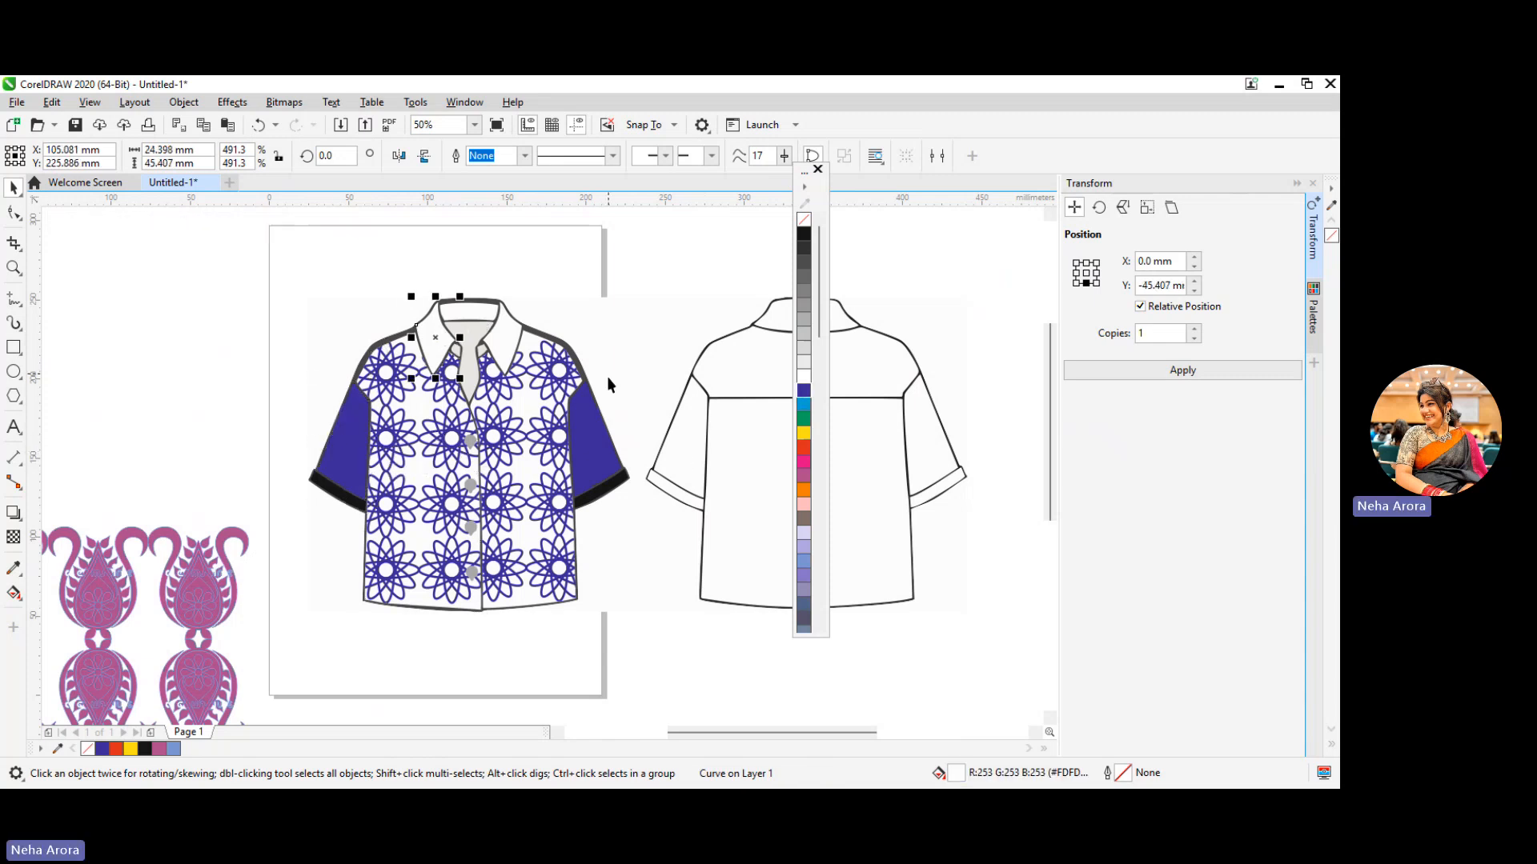
{"action": "left_click", "coordinate": [516, 333]}
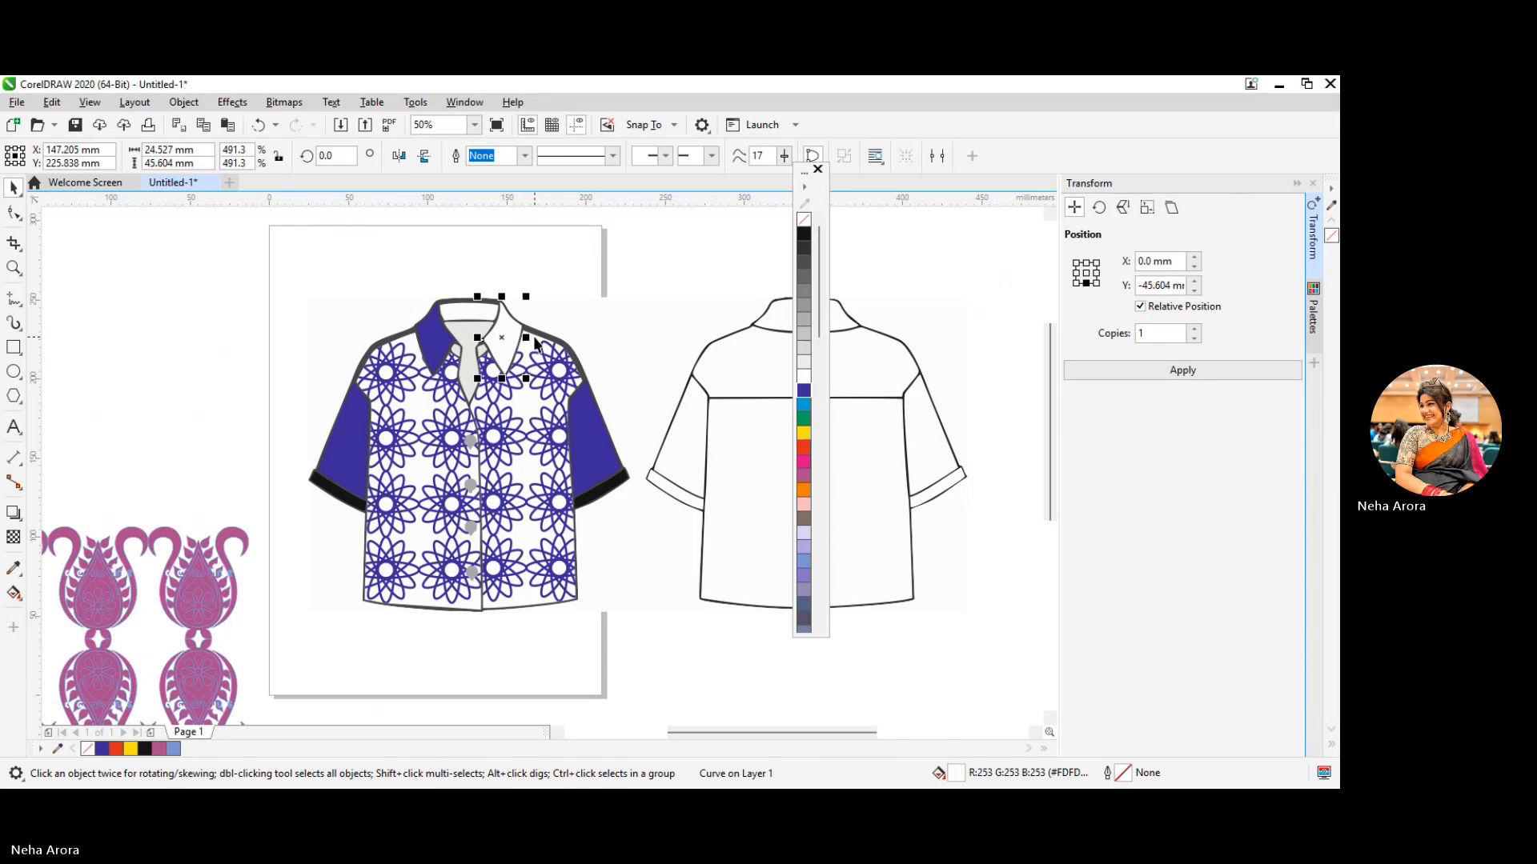
{"action": "left_click", "coordinate": [804, 390]}
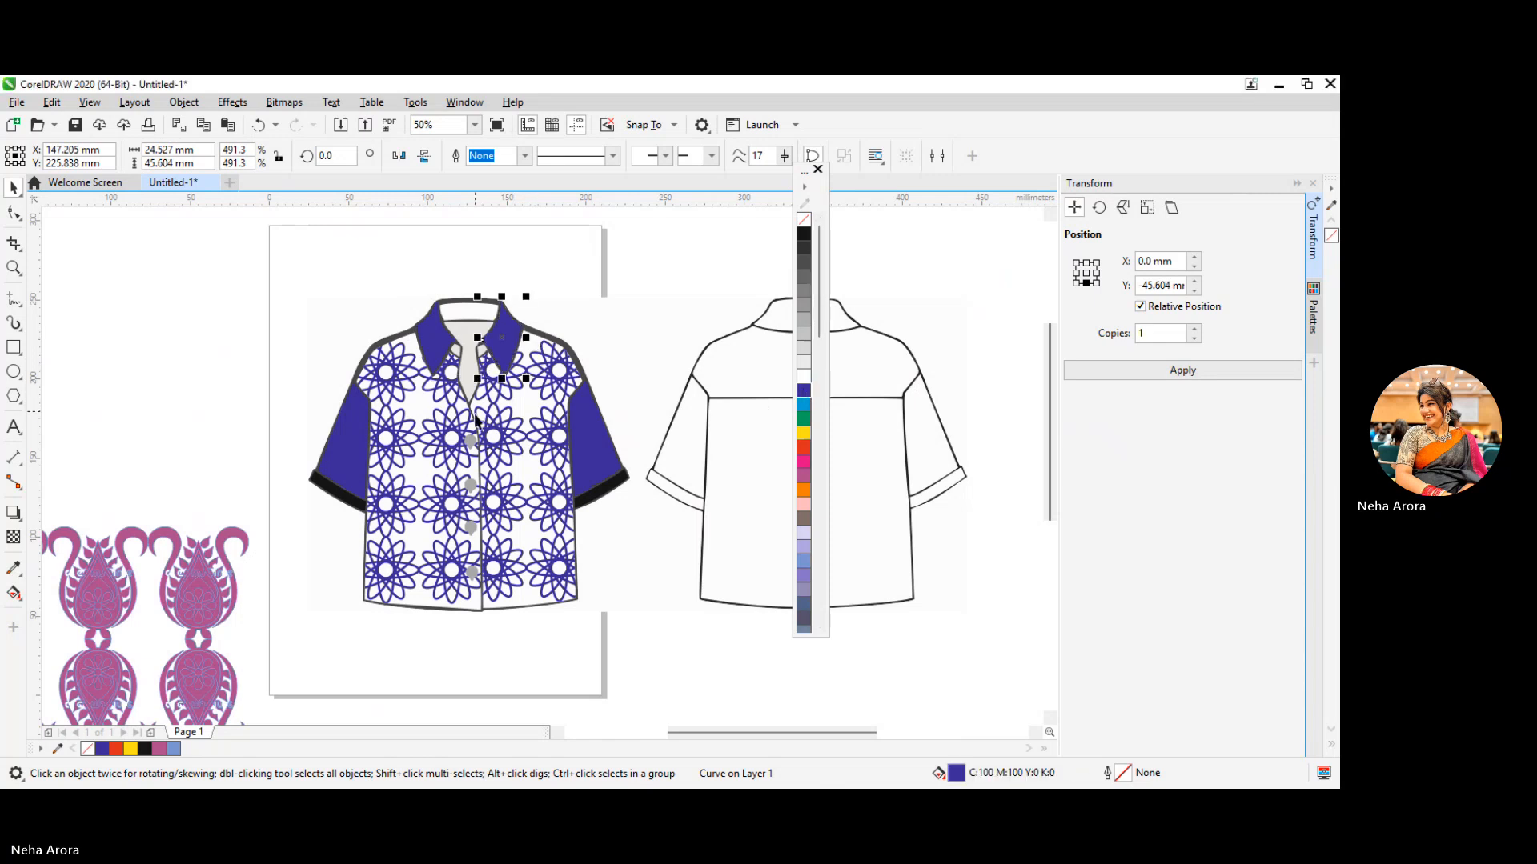
Fill the two small pieces beside the neckline opening, under the collar flaps, with blue
{"action": "left_click", "coordinate": [455, 356]}
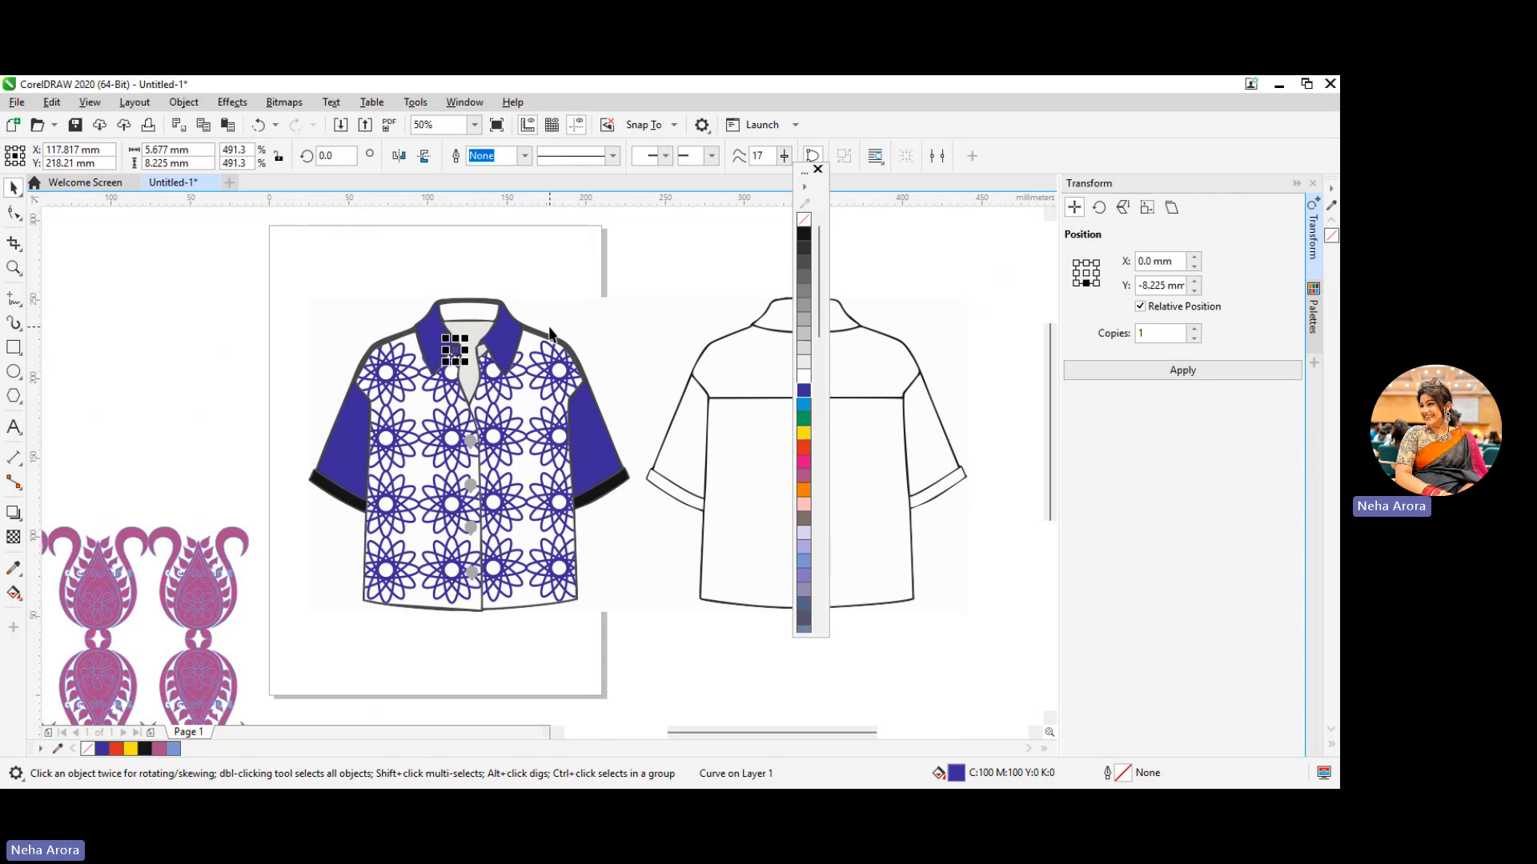
{"action": "scroll", "coordinate": [549, 329], "scroll_direction": "up", "scroll_amount": 2}
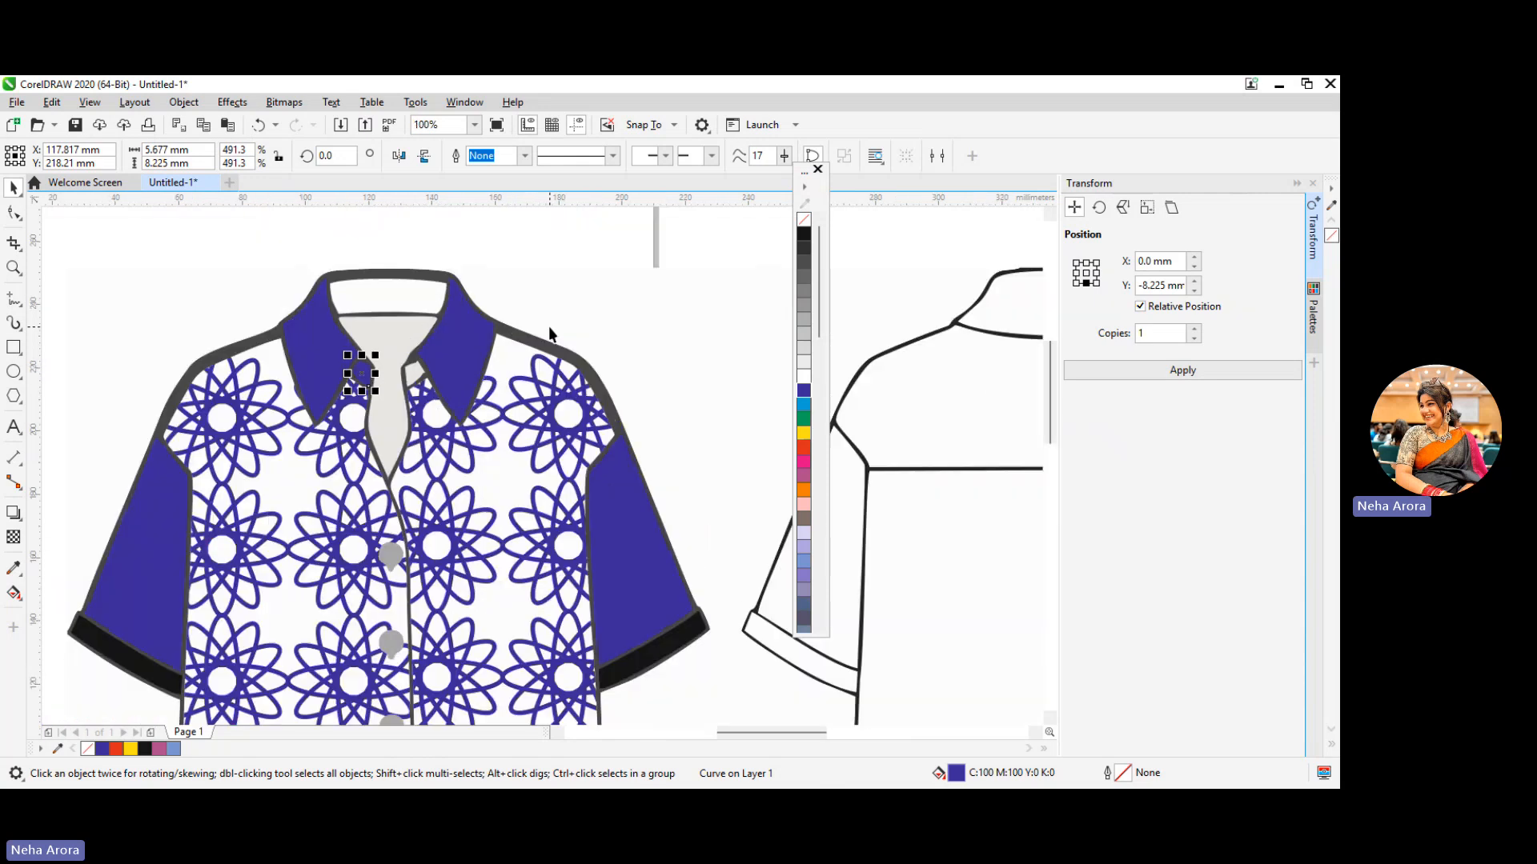
{"action": "left_click", "coordinate": [415, 373]}
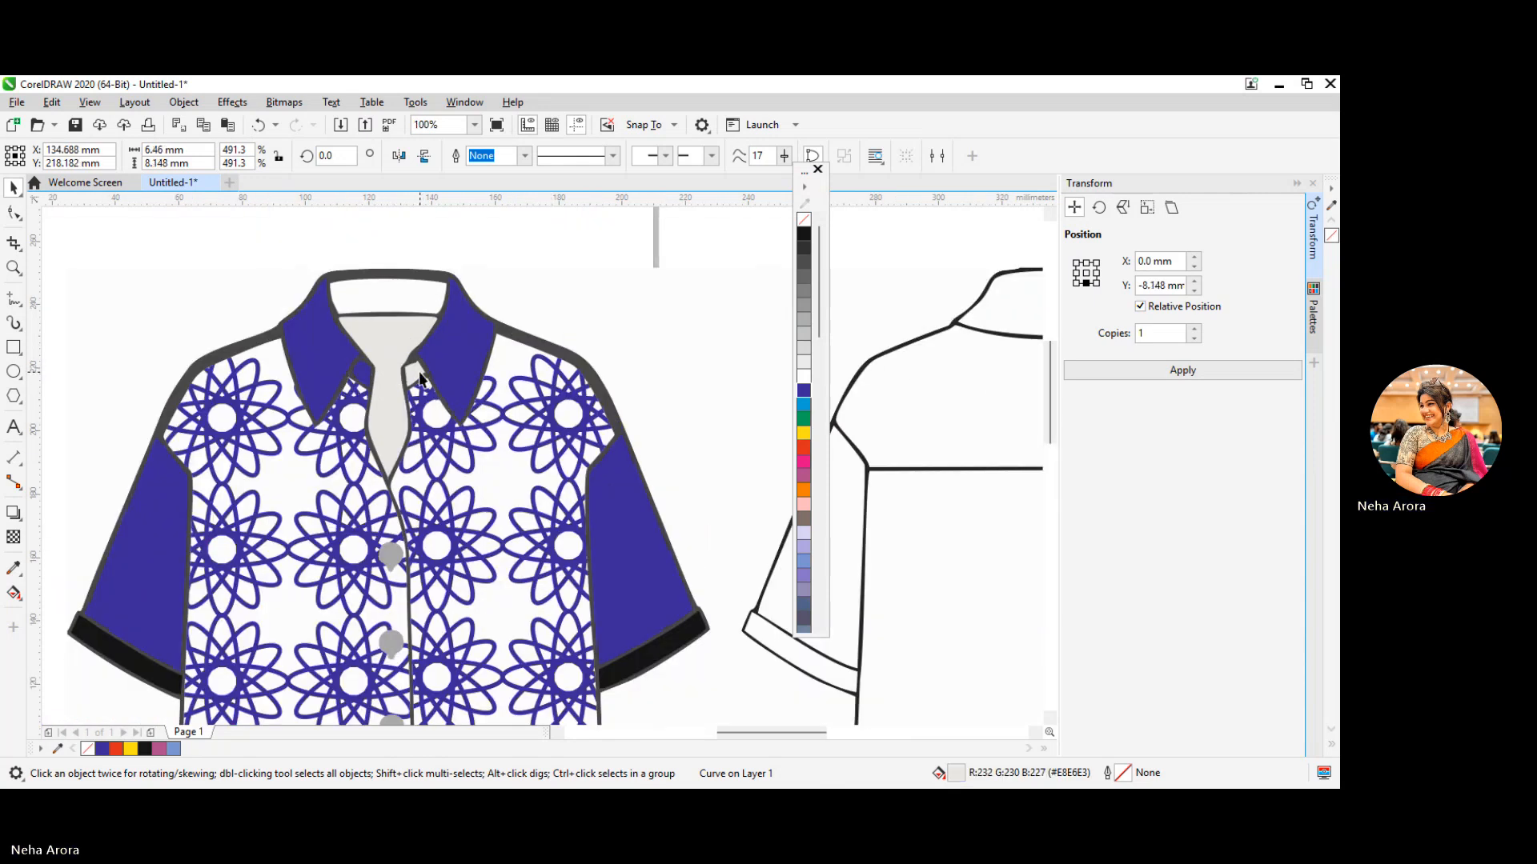
{"action": "left_click", "coordinate": [804, 390]}
{"action": "scroll", "coordinate": [483, 516], "scroll_direction": "down", "scroll_amount": 1}
Try a white fill and a blue fill on the front shirt's top button
{"action": "left_click", "coordinate": [434, 535]}
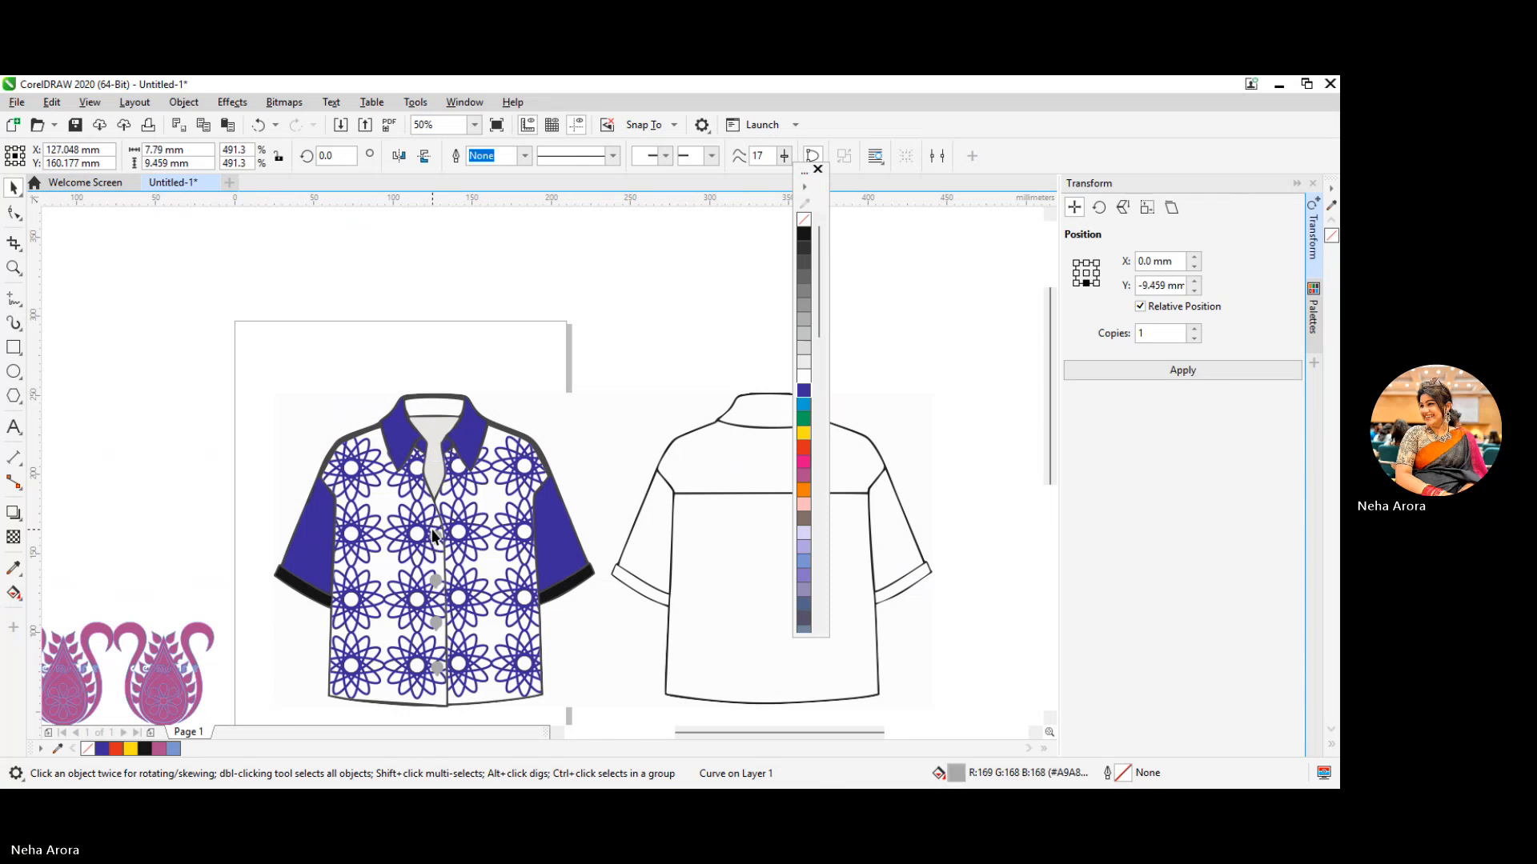
{"action": "left_click", "coordinate": [804, 376]}
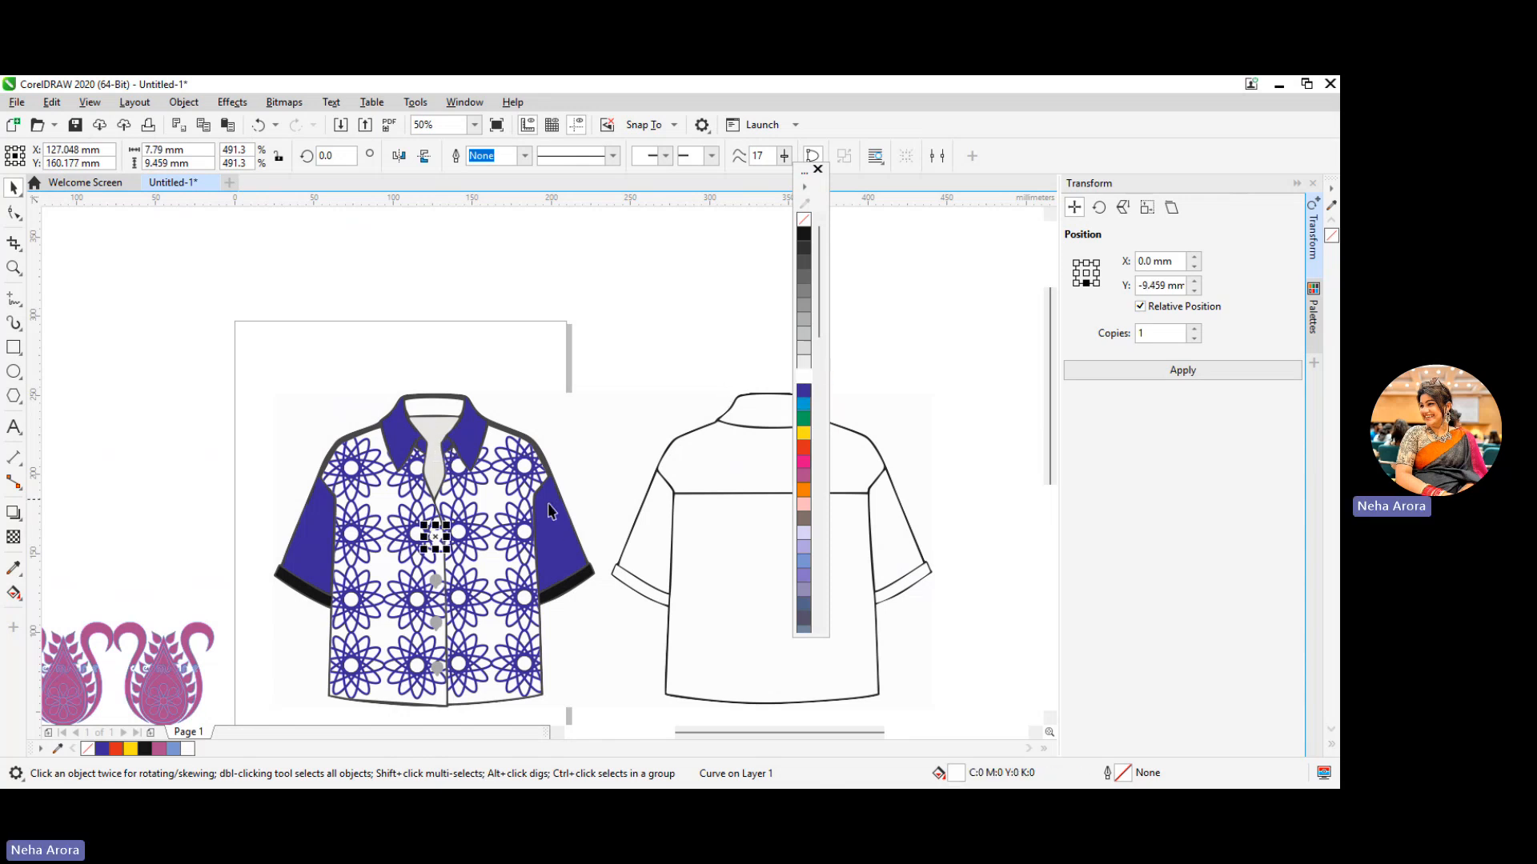
{"action": "scroll", "coordinate": [549, 516], "scroll_direction": "up", "scroll_amount": 2}
{"action": "scroll", "coordinate": [542, 532], "scroll_direction": "down", "scroll_amount": 1}
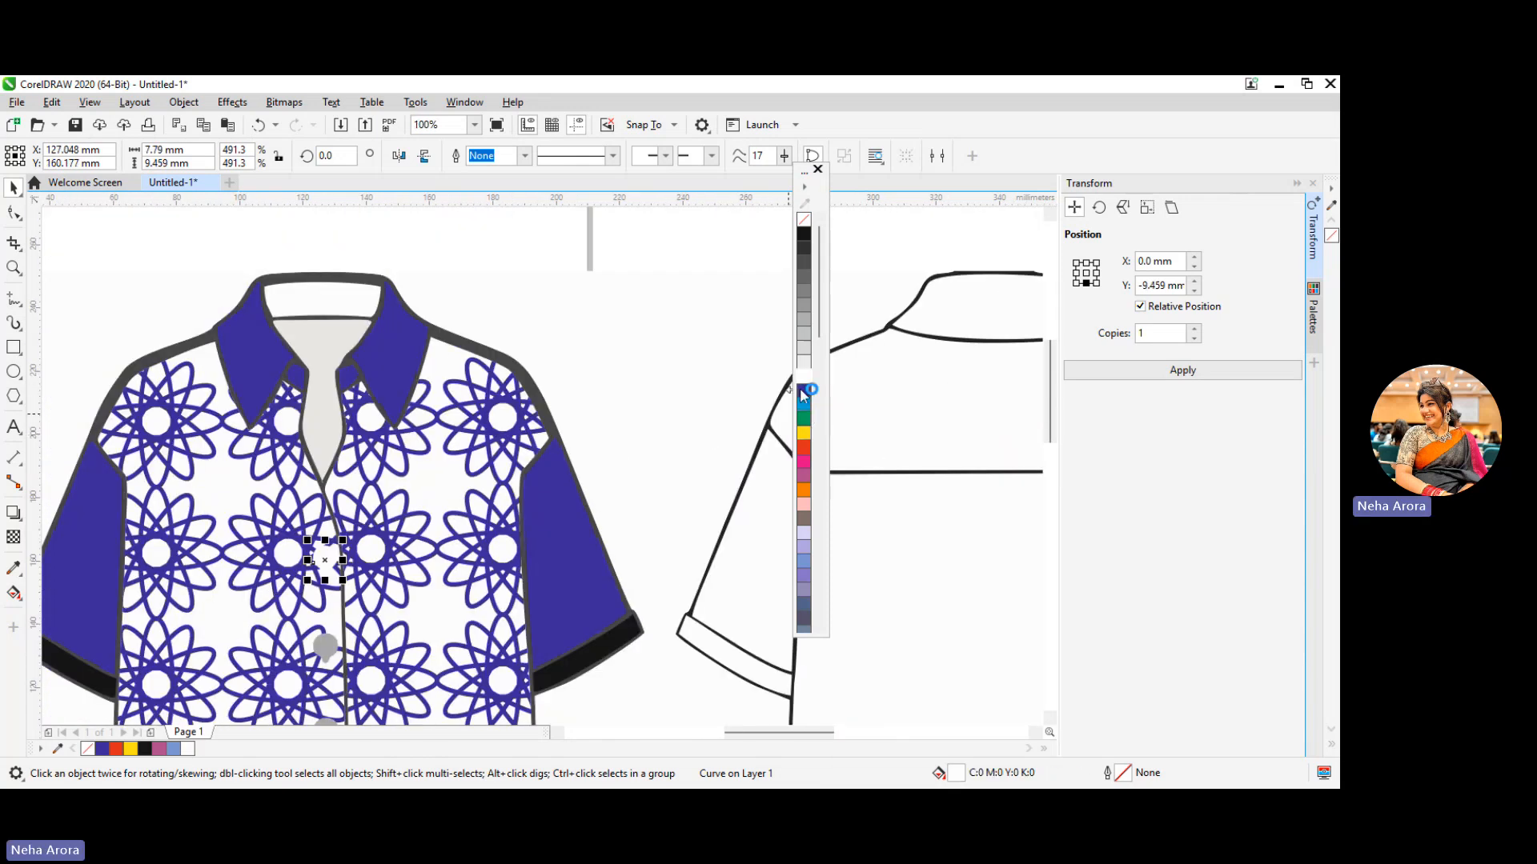
{"action": "left_click", "coordinate": [805, 392]}
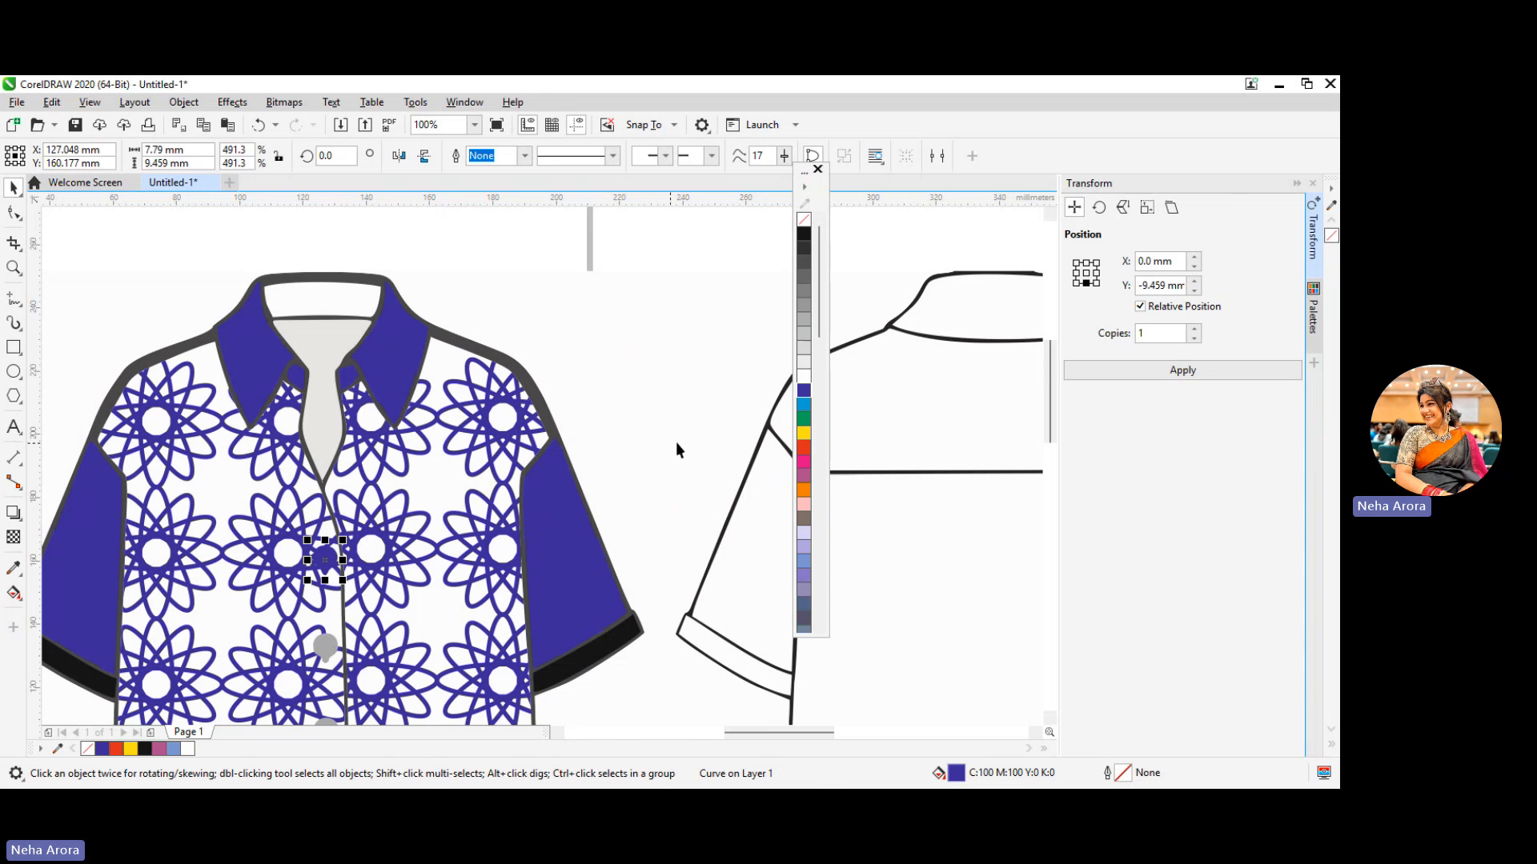
Fill all four buttons down the front shirt's placket with black
{"action": "left_click", "coordinate": [804, 234]}
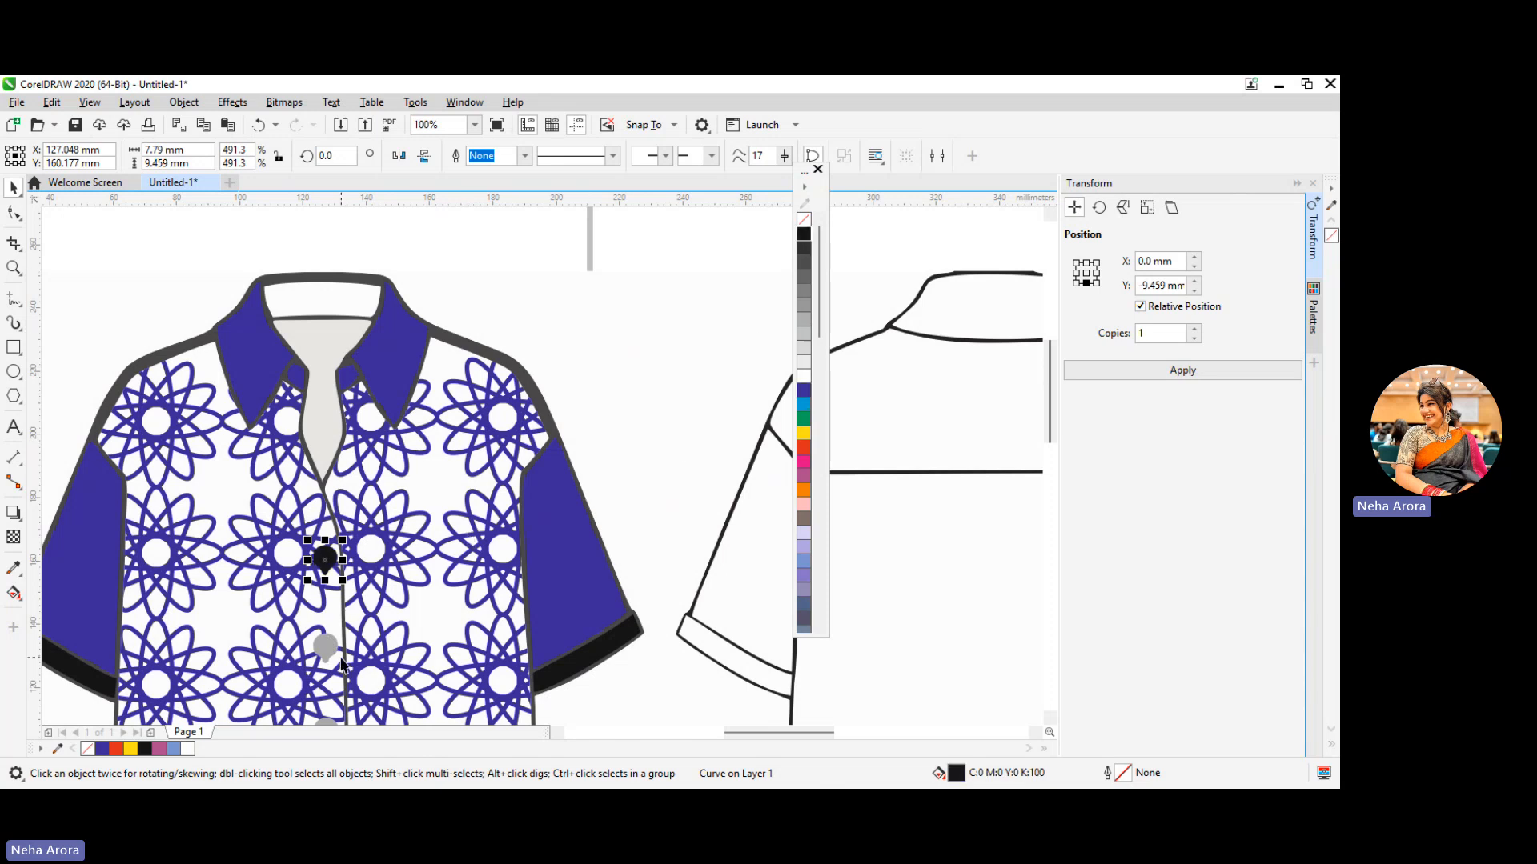
{"action": "left_click", "coordinate": [325, 645]}
{"action": "left_click", "coordinate": [803, 234]}
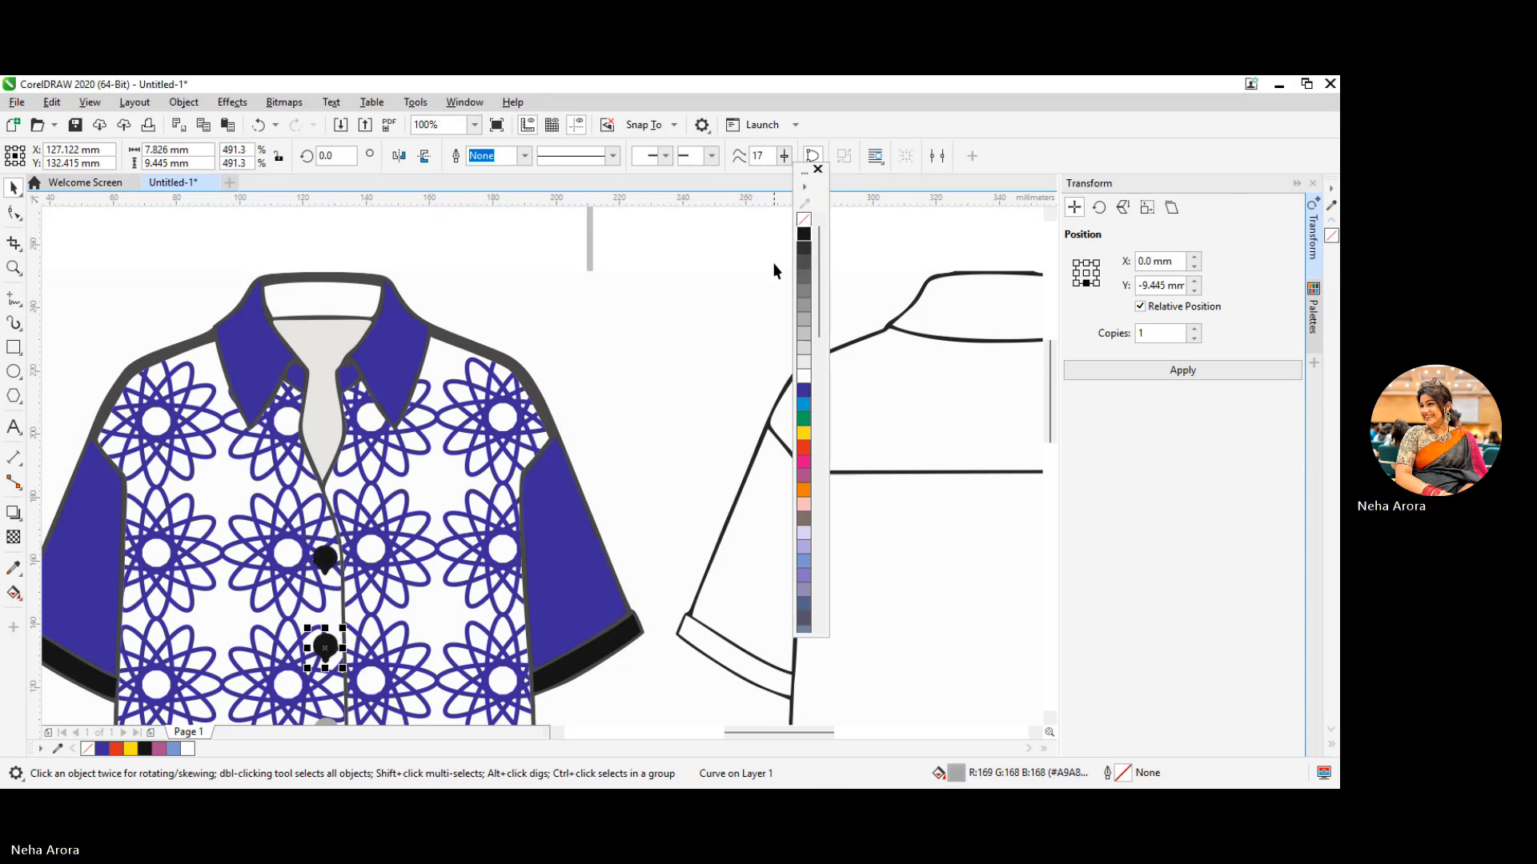
{"action": "scroll", "coordinate": [418, 615], "scroll_direction": "down", "scroll_amount": 2}
{"action": "left_click", "coordinate": [373, 672]}
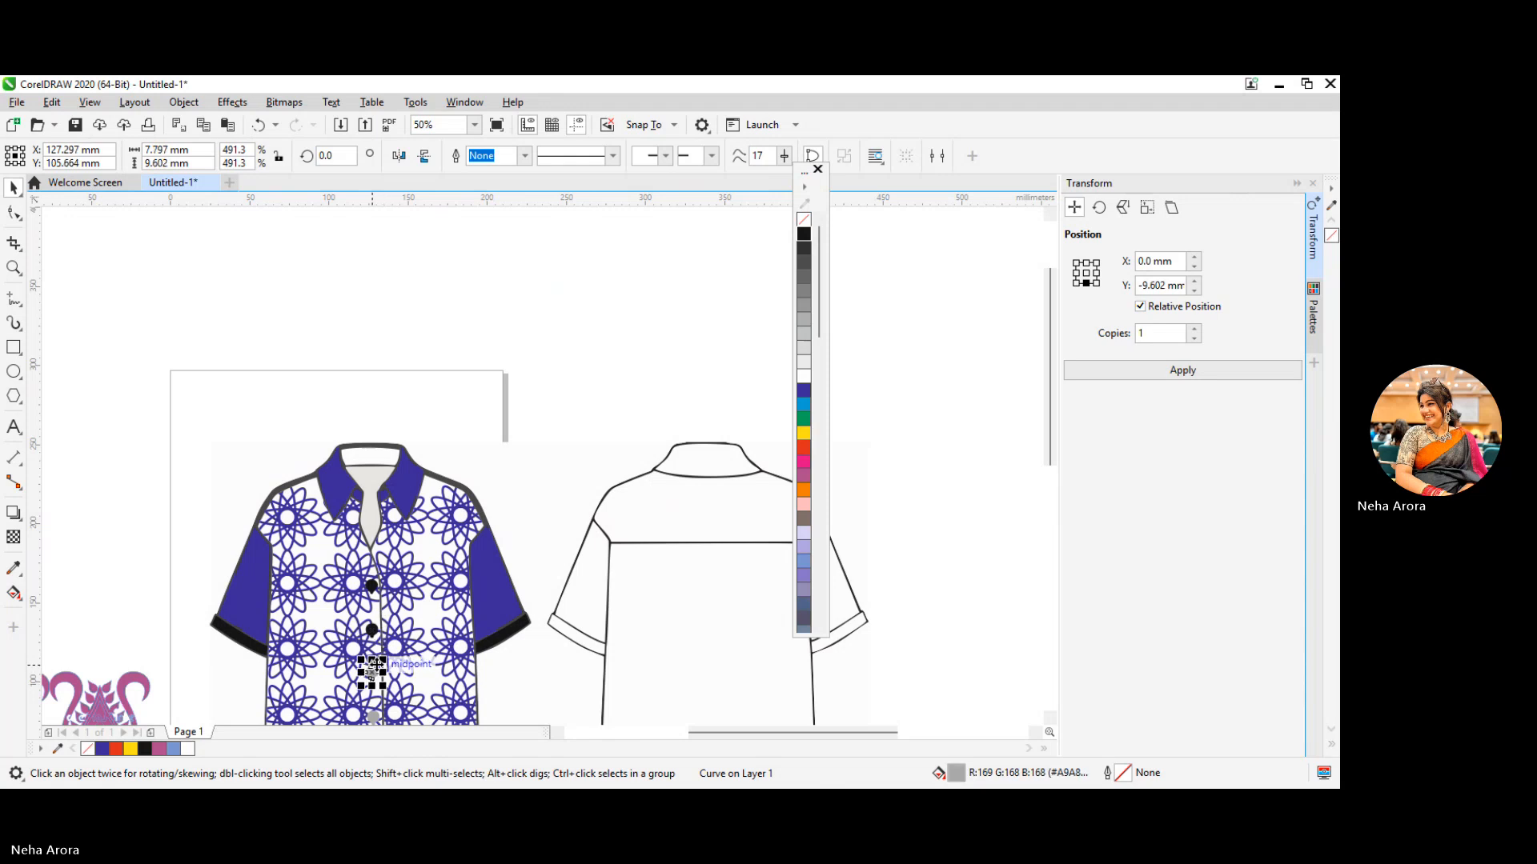
{"action": "left_click", "coordinate": [803, 234]}
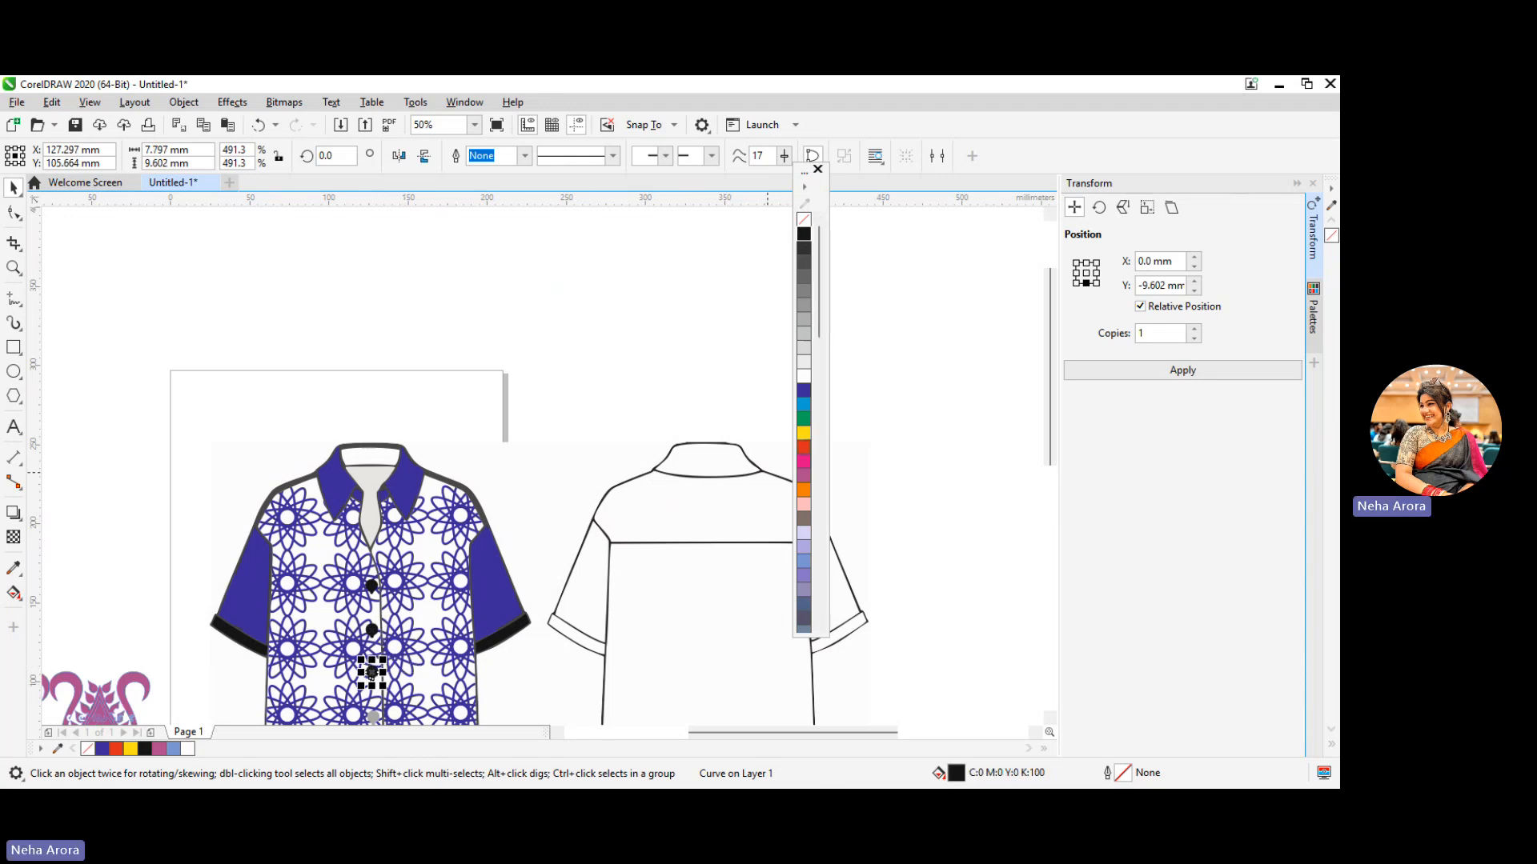
{"action": "scroll", "coordinate": [1045, 316], "scroll_direction": "down", "scroll_amount": 5}
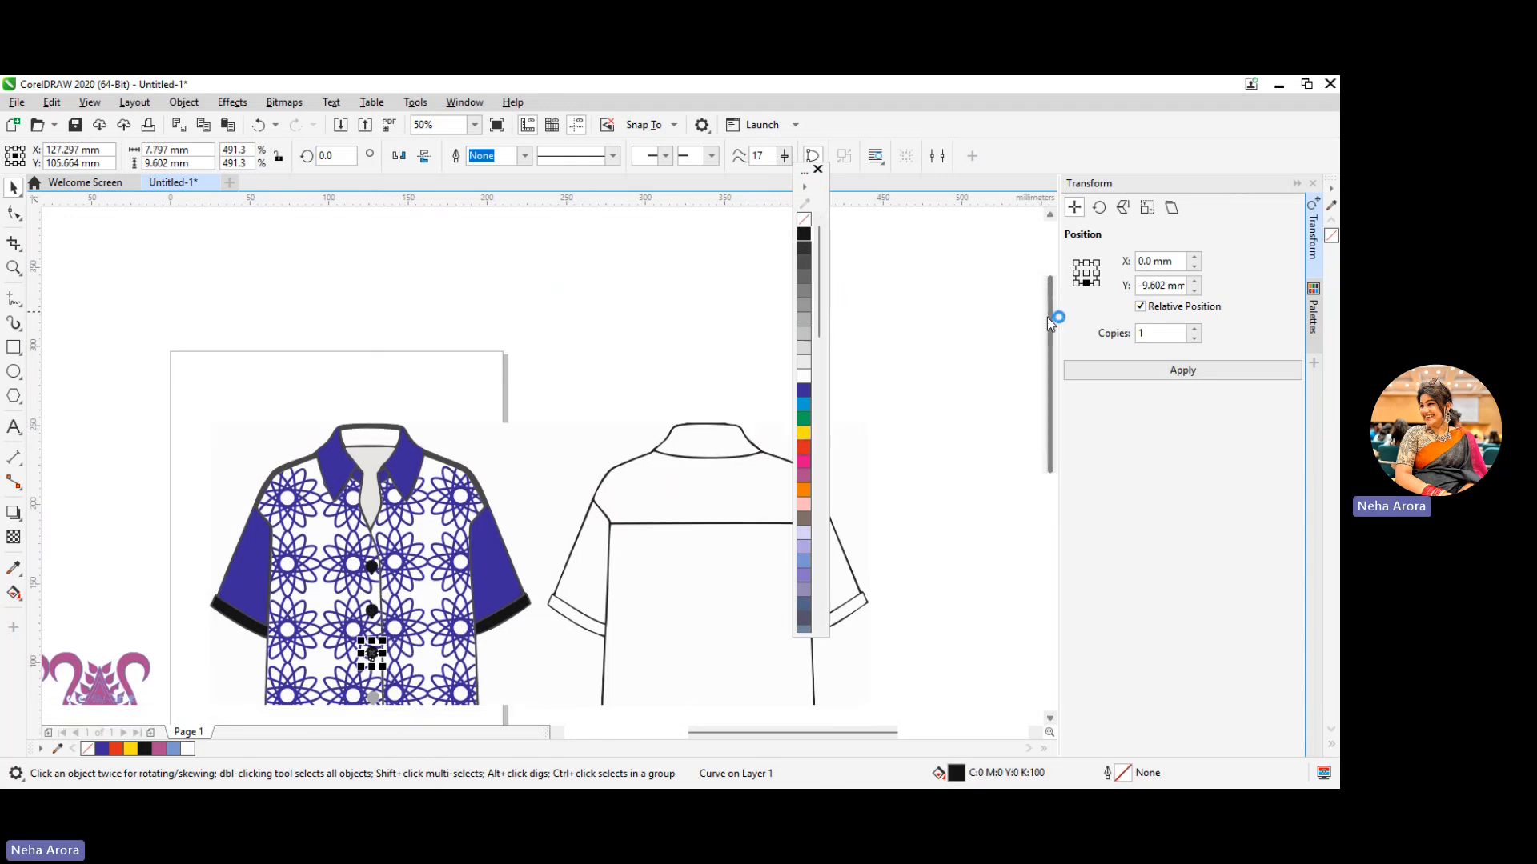
{"action": "left_click", "coordinate": [373, 564]}
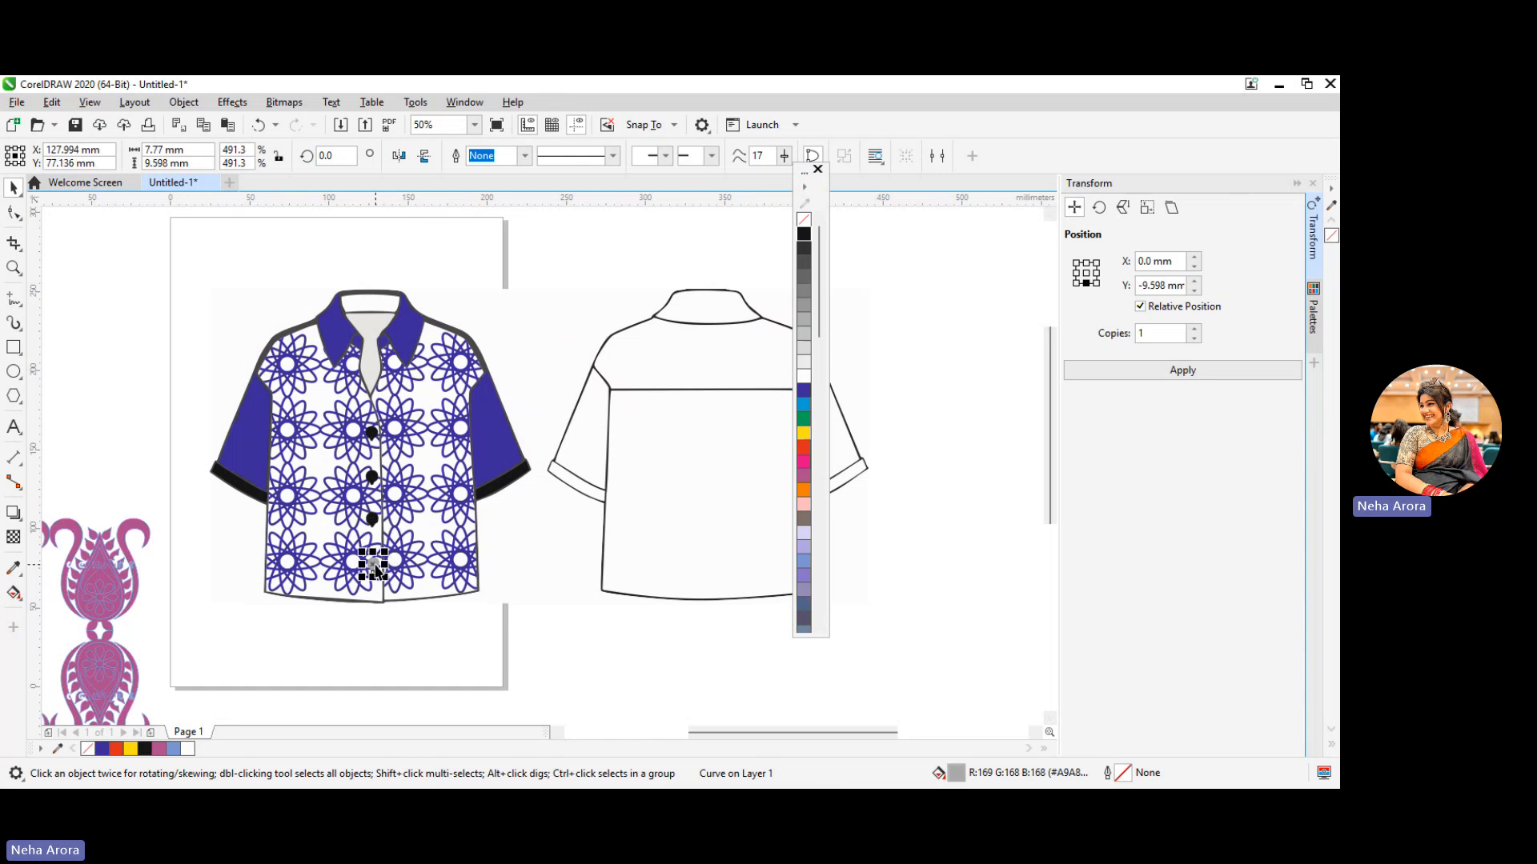
{"action": "left_click", "coordinate": [803, 234]}
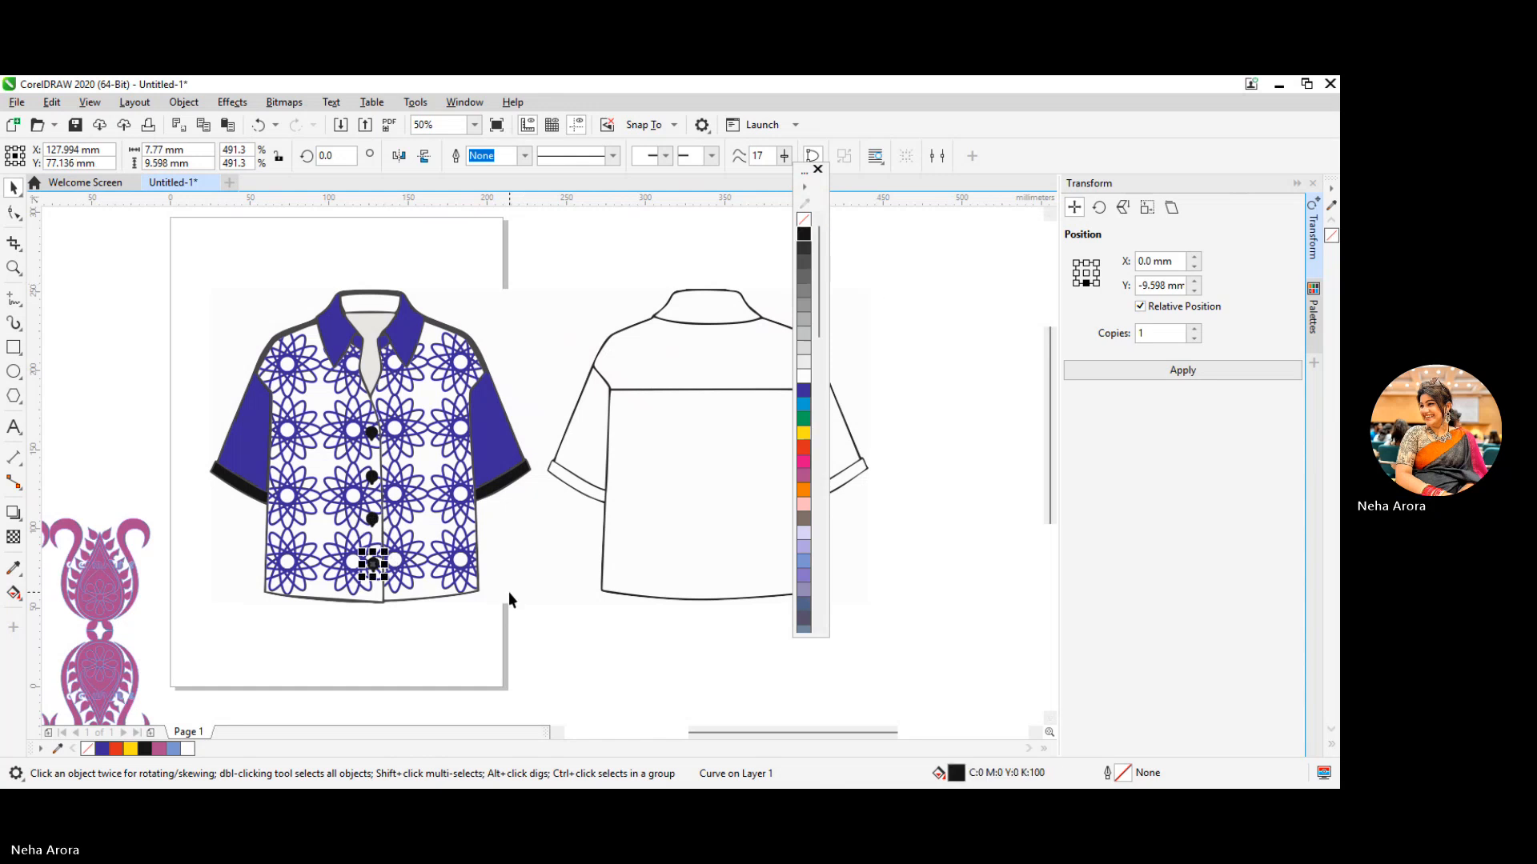
Fill the collar band above the front shirt's neckline with blue and clear the selection
{"action": "left_click", "coordinate": [370, 302]}
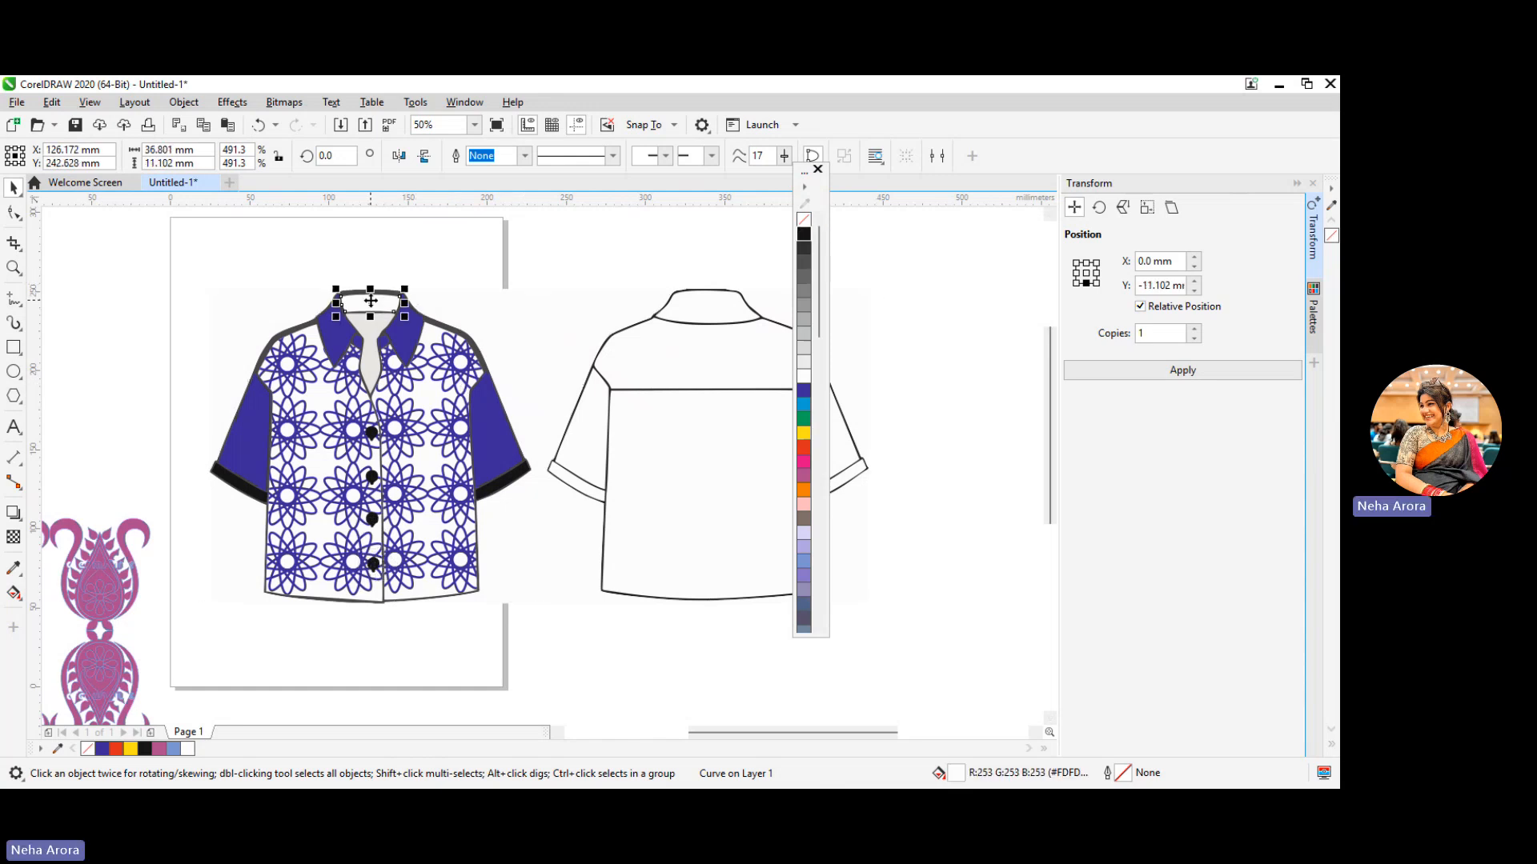
{"action": "left_click", "coordinate": [804, 391]}
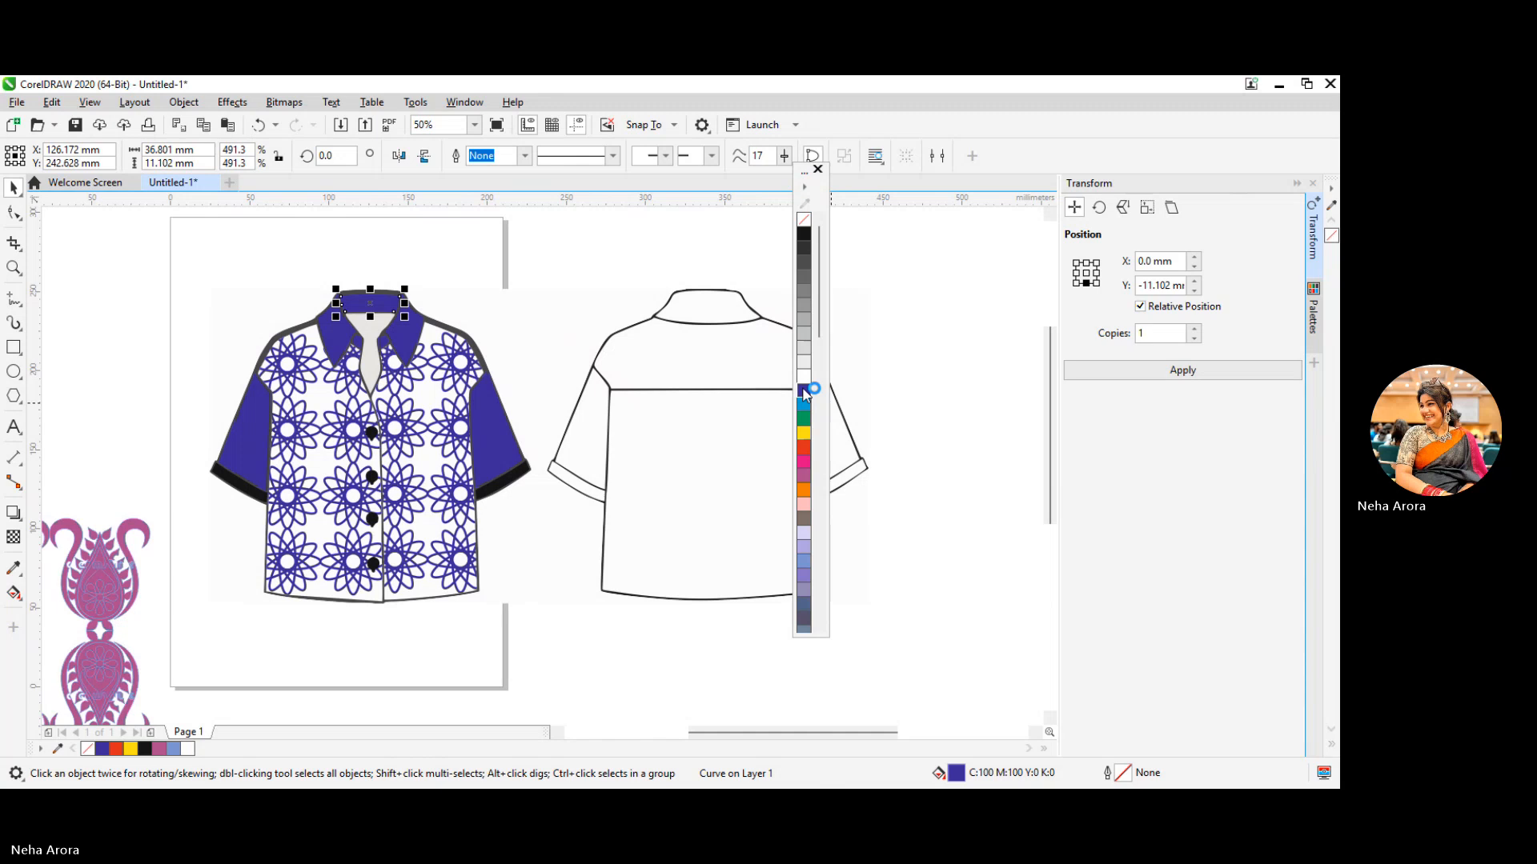
{"action": "left_click", "coordinate": [525, 320]}
{"action": "left_click", "coordinate": [424, 637]}
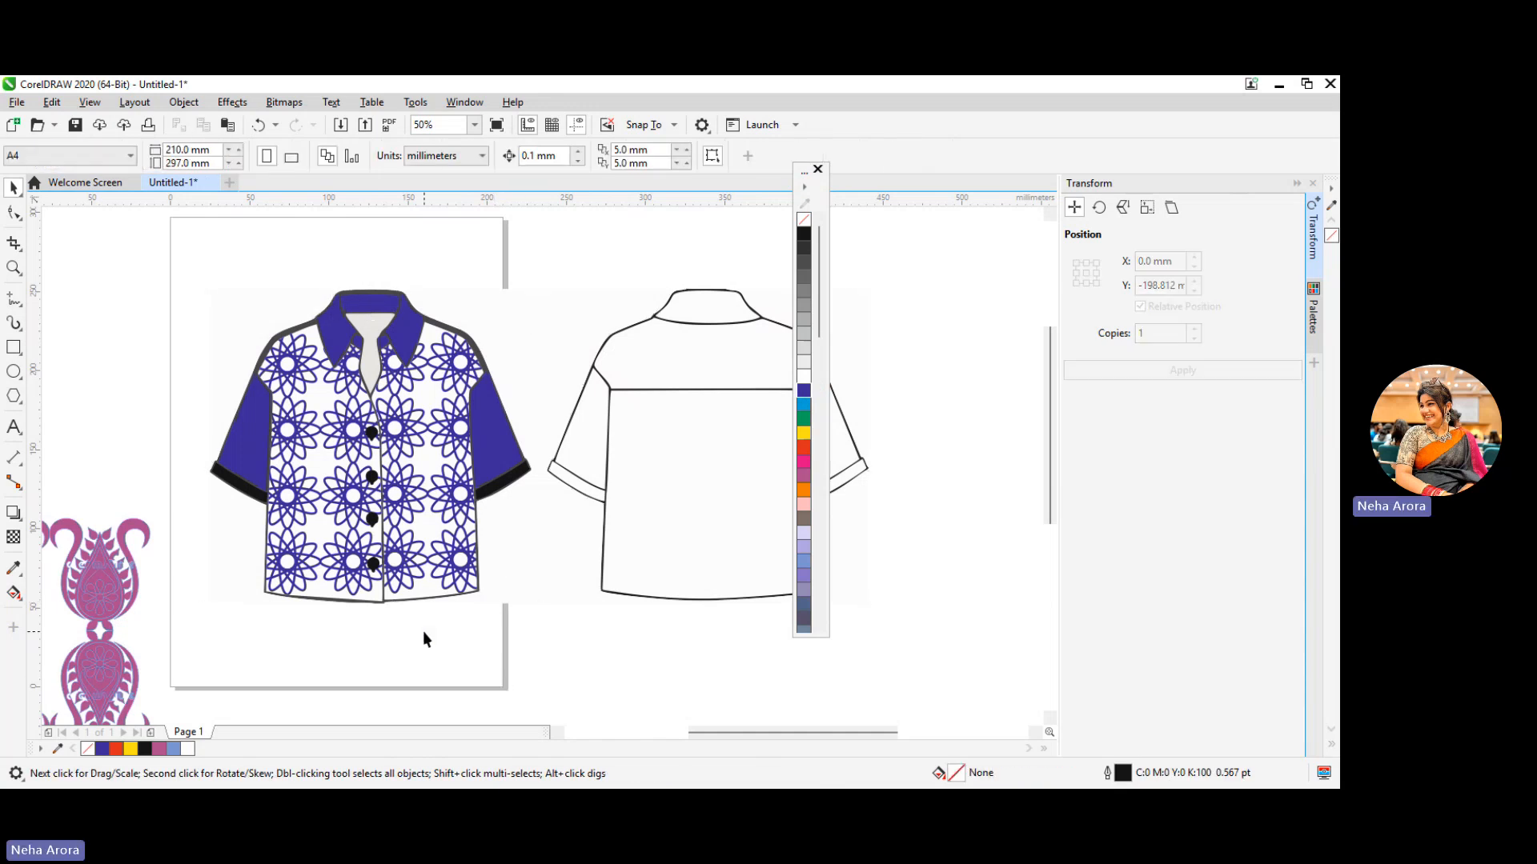
Select all the pieces of the front shirt and set their outline width to 2.0 pt
{"action": "left_click", "coordinate": [508, 478]}
{"action": "left_click_drag", "start_coordinate": [541, 643], "coordinate": [215, 236]}
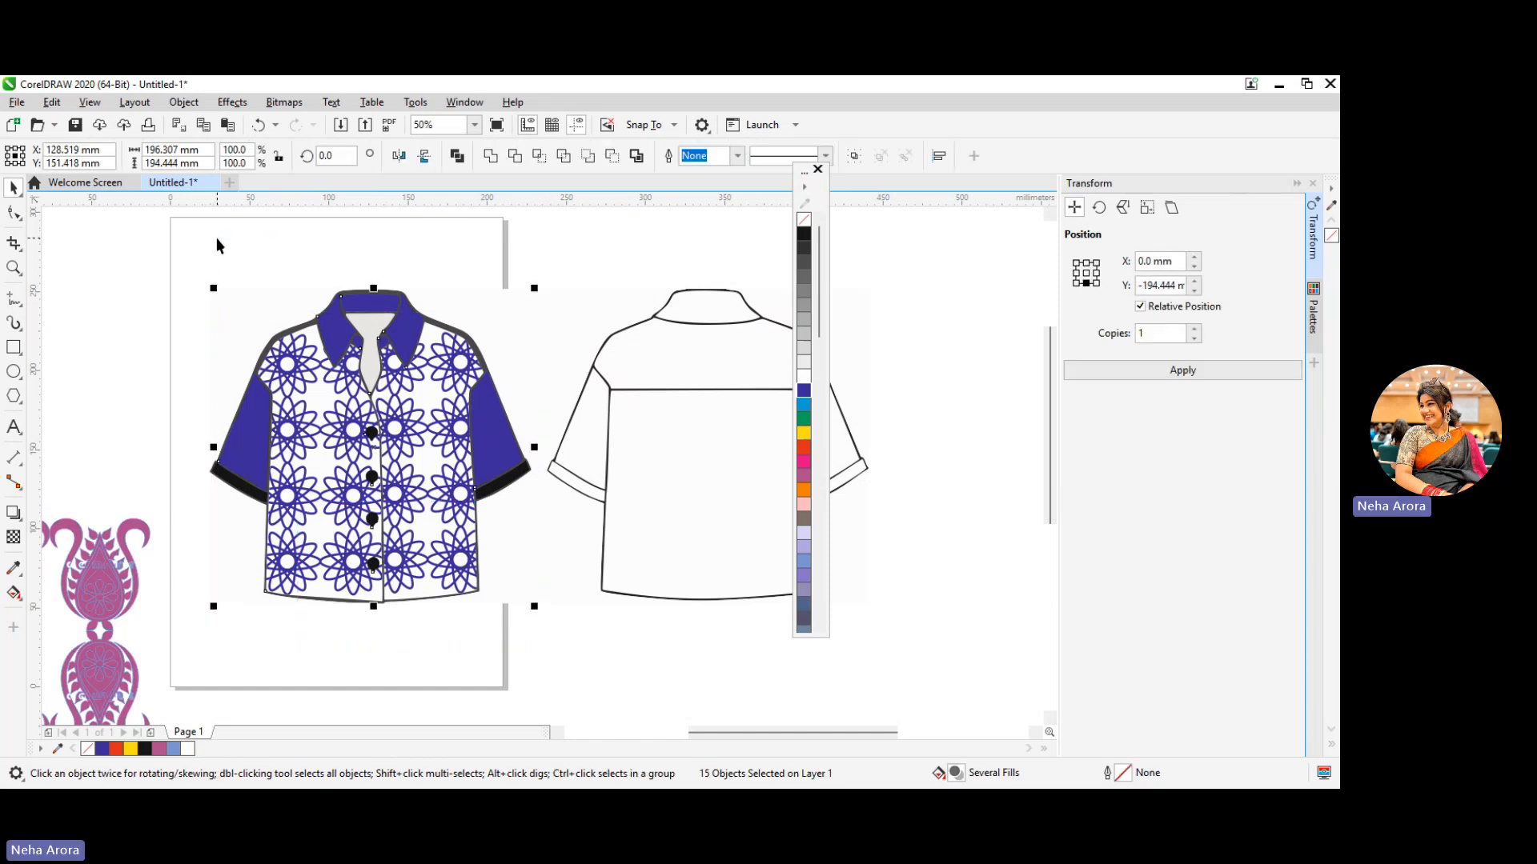
{"action": "left_click", "coordinate": [737, 155]}
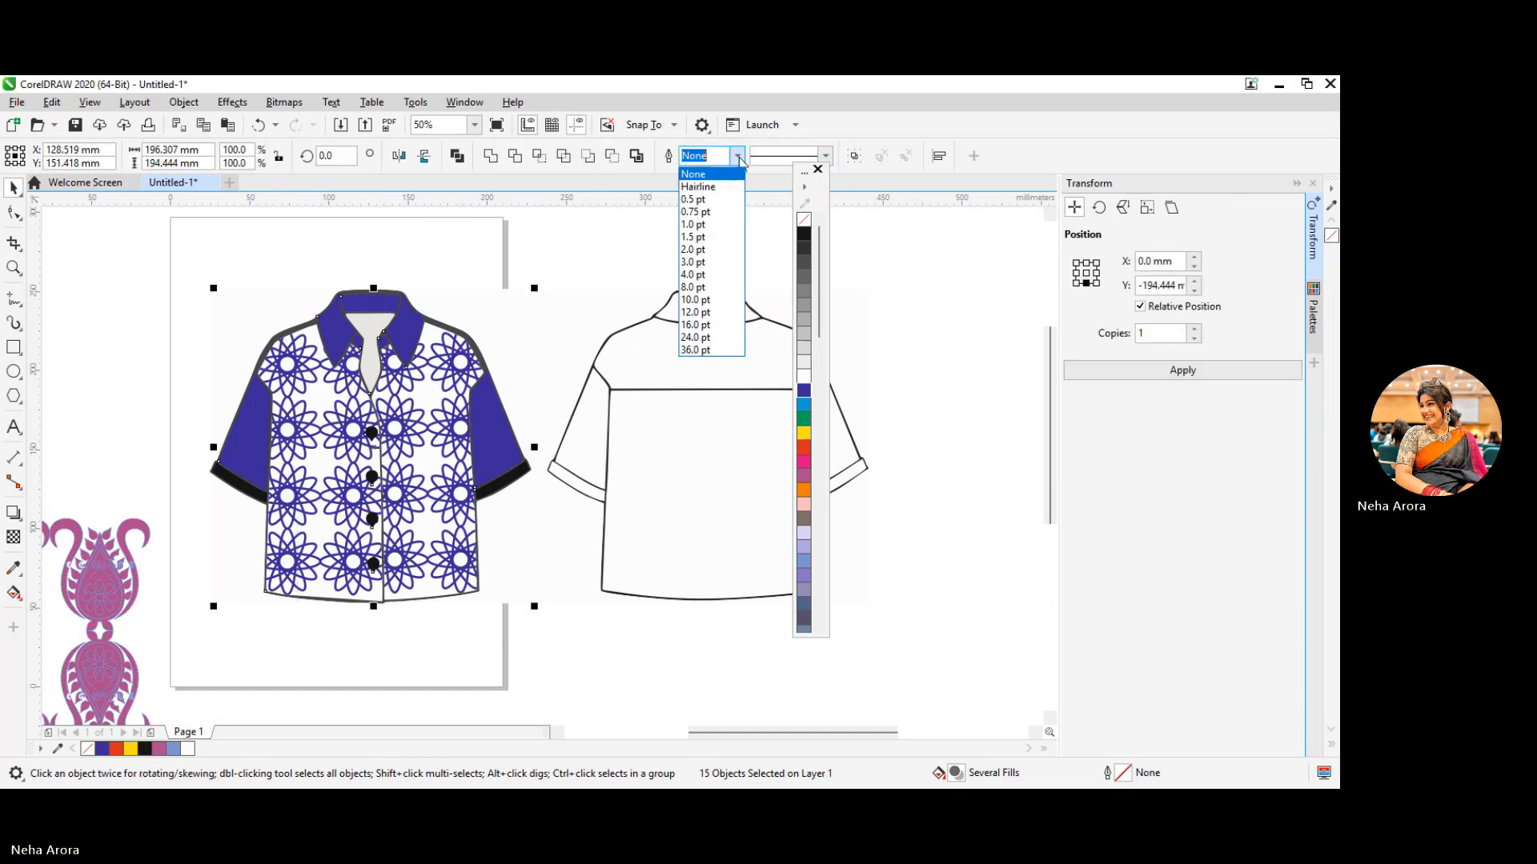
{"action": "left_click", "coordinate": [710, 253]}
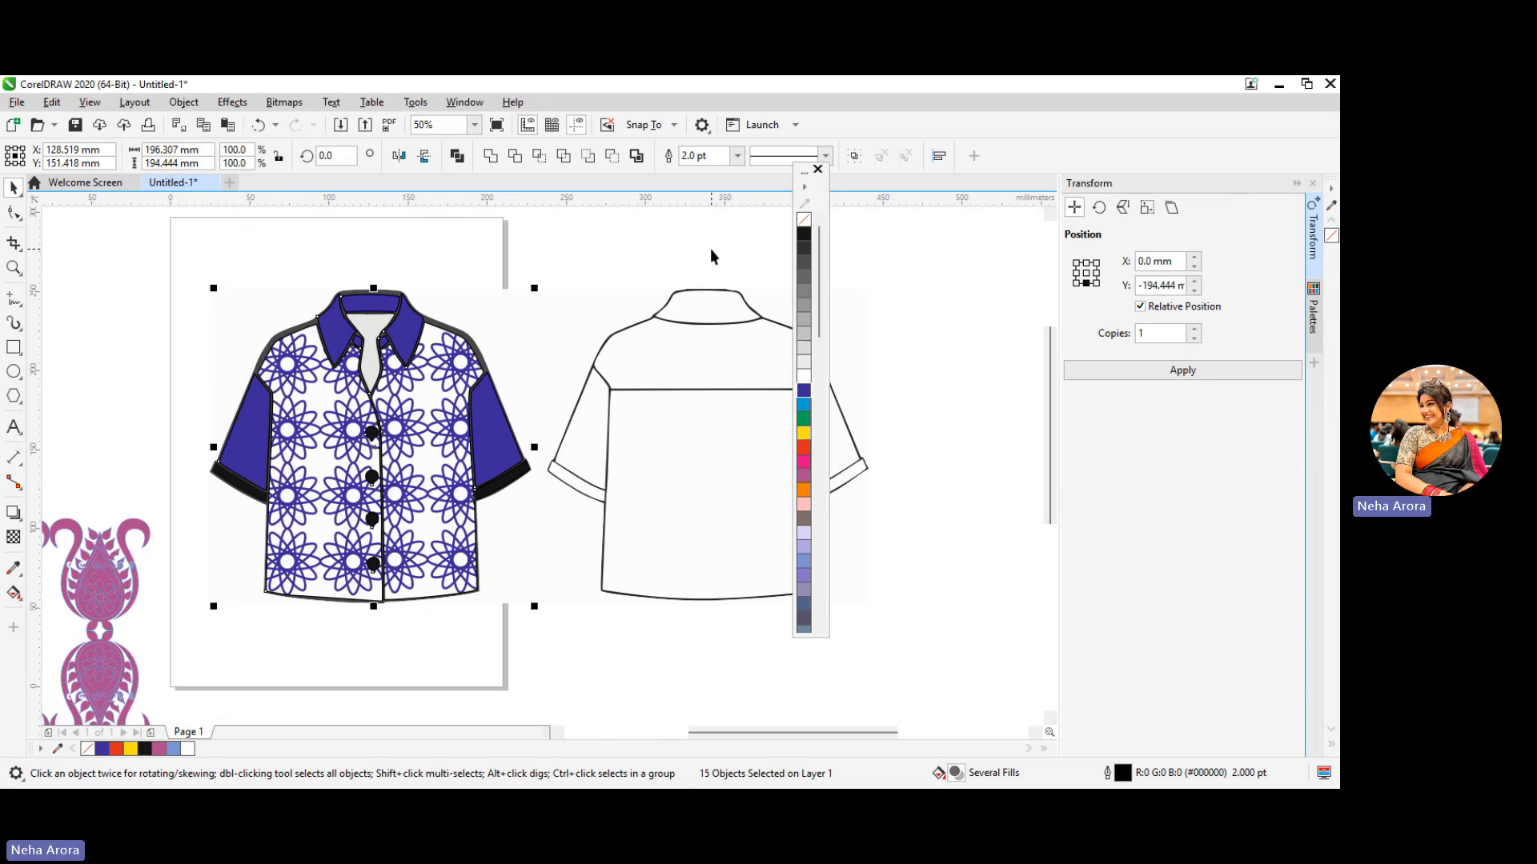
Try an 8.0 pt outline width on the front shirt's pieces and return it to 2.0 pt
{"action": "left_click", "coordinate": [737, 156]}
{"action": "left_click", "coordinate": [718, 288]}
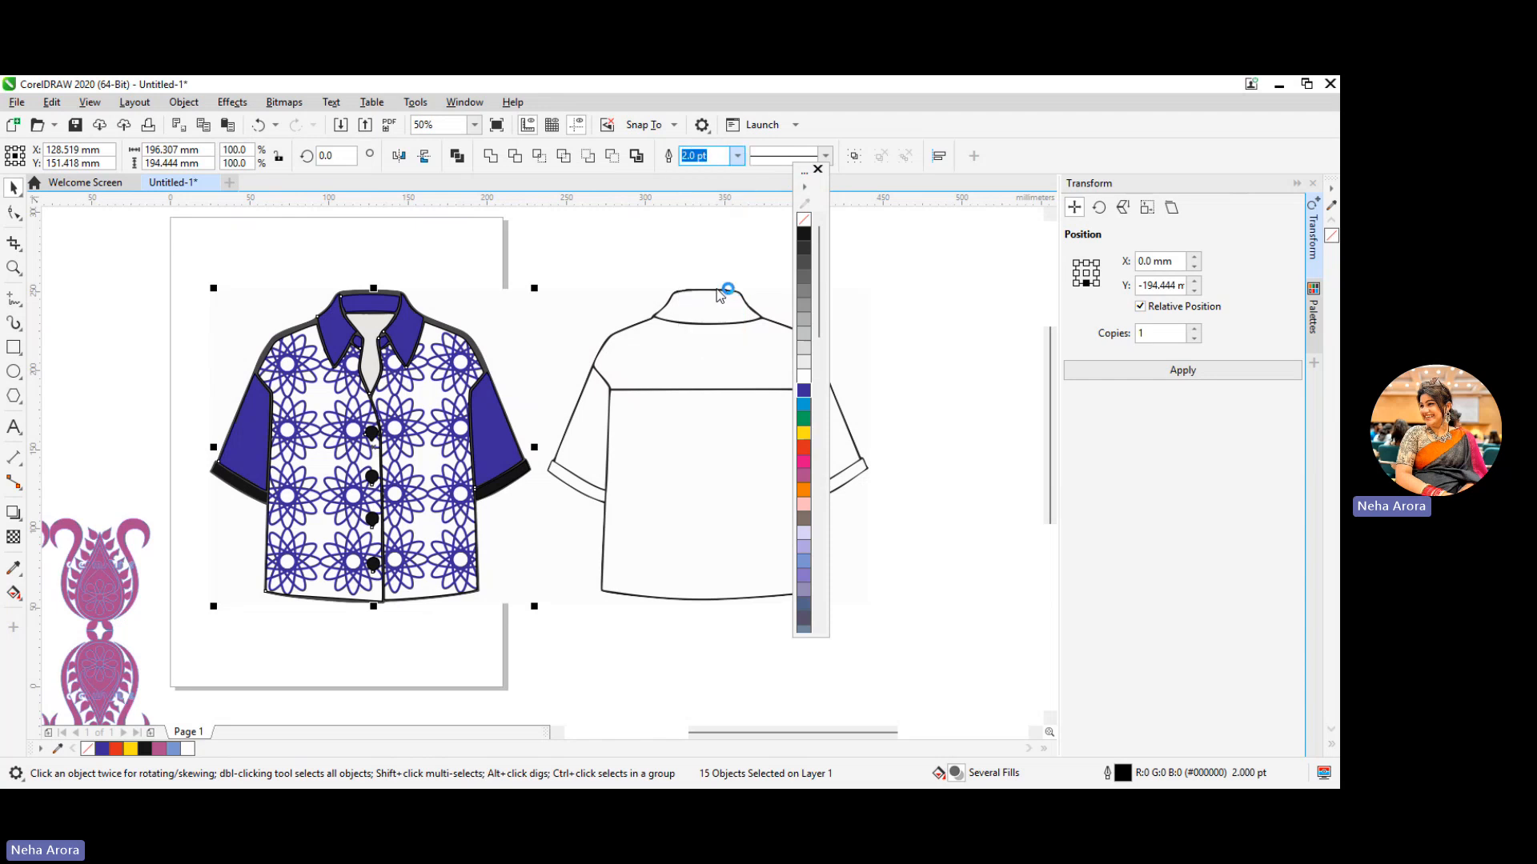
{"action": "left_click", "coordinate": [737, 156]}
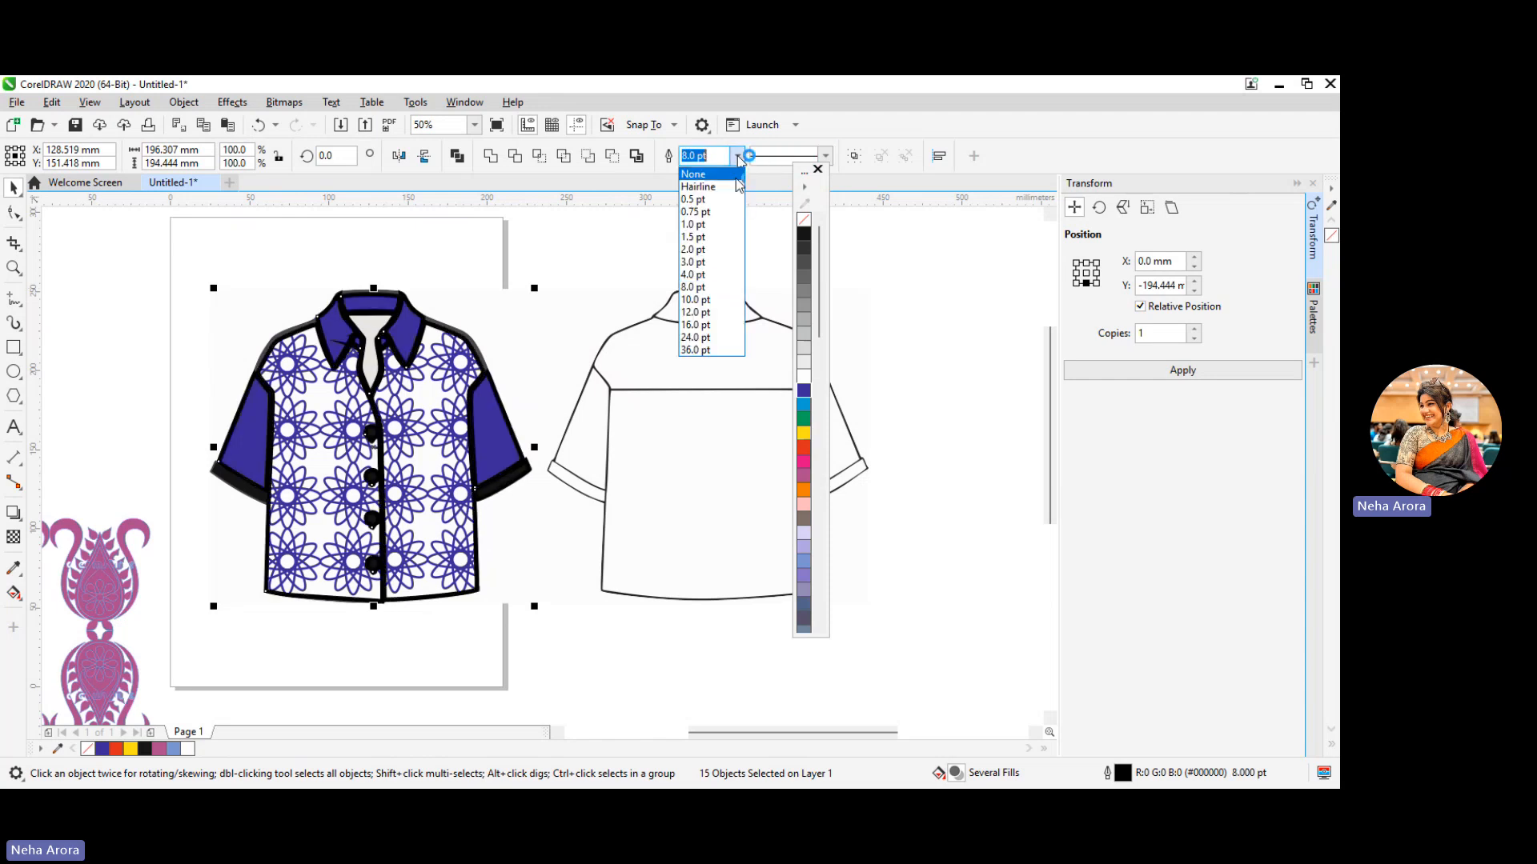
{"action": "left_click", "coordinate": [723, 248]}
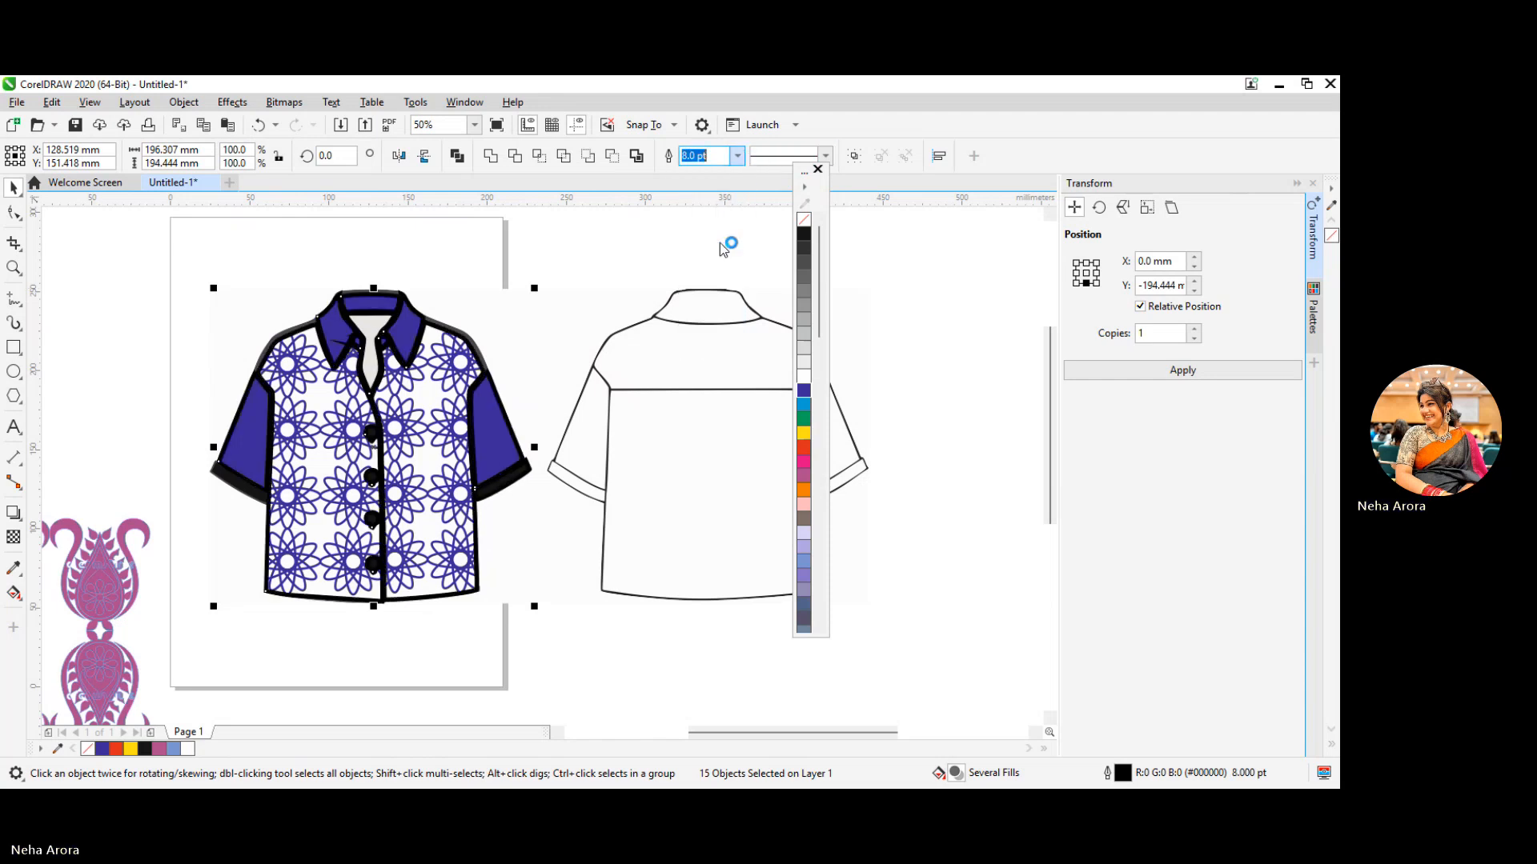
Set the front shirt pieces' outline width to 1.5 pt, clear the selection and check the outline at the hem
{"action": "left_click", "coordinate": [737, 156]}
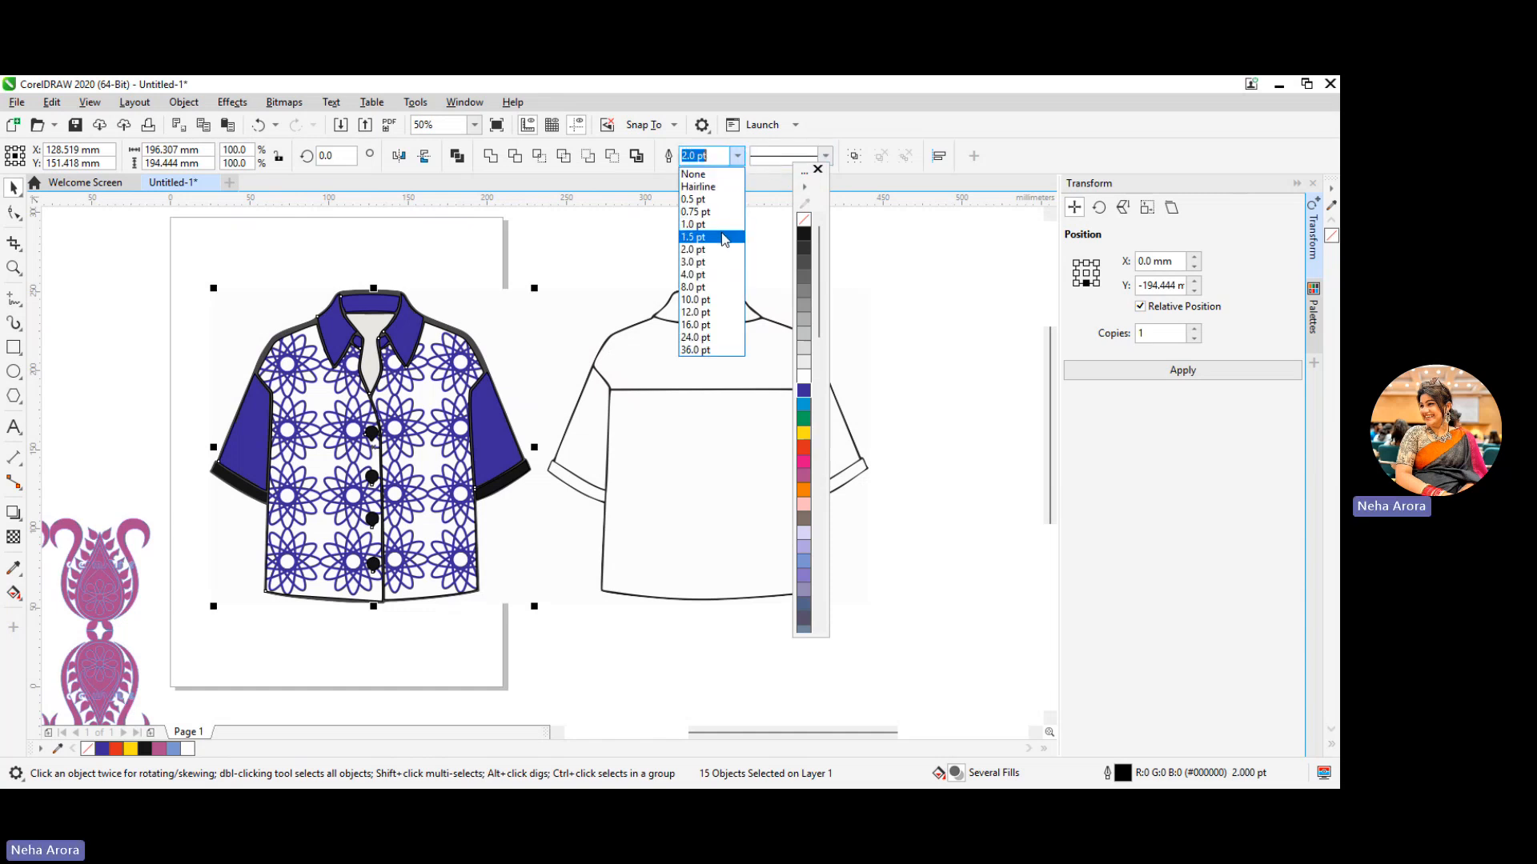
{"action": "left_click", "coordinate": [723, 237]}
{"action": "left_click", "coordinate": [581, 337]}
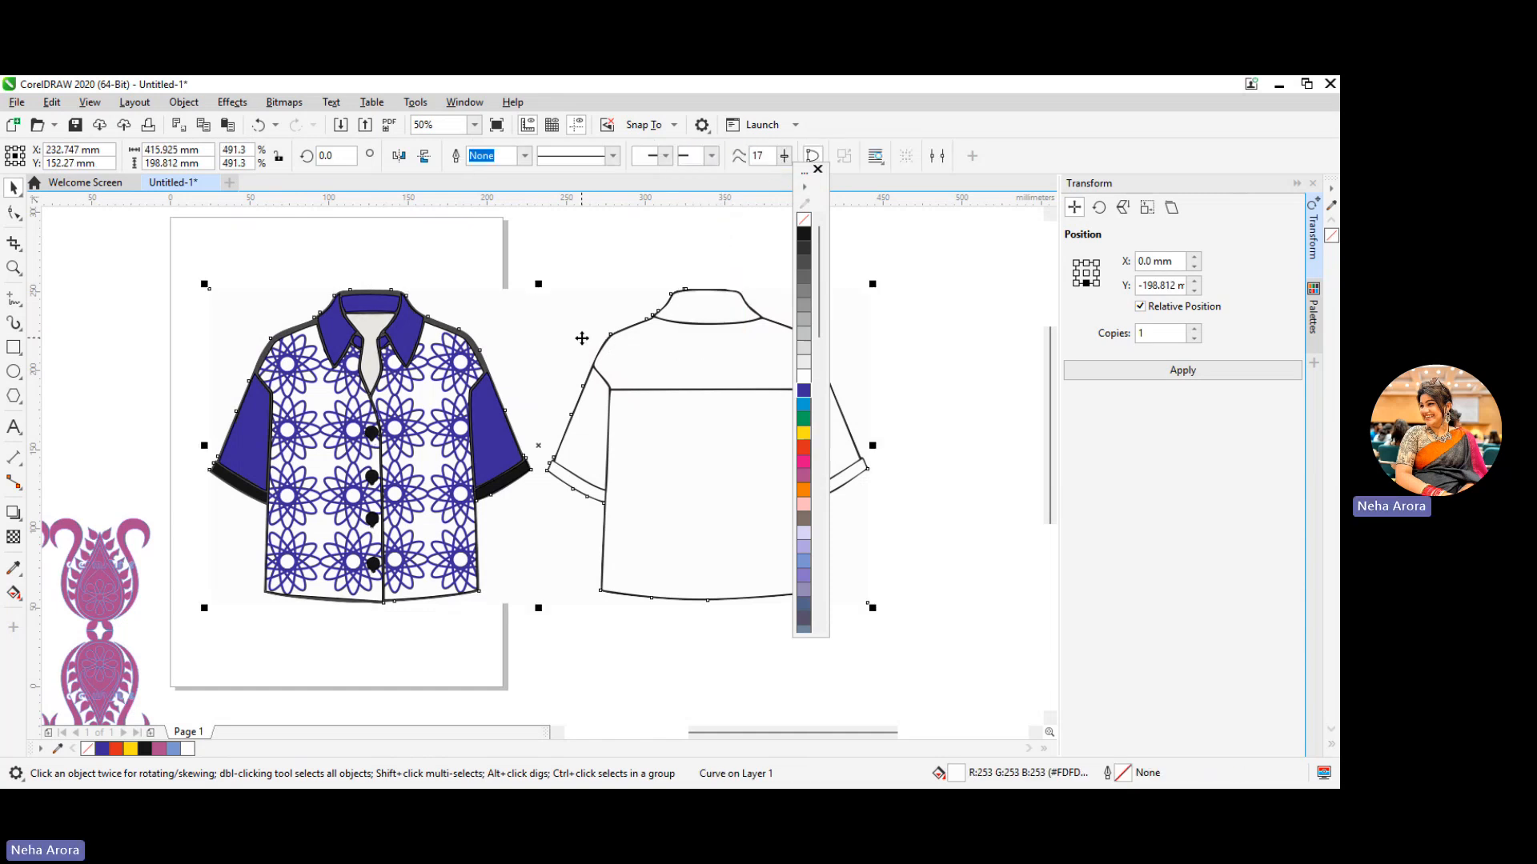
{"action": "left_click", "coordinate": [524, 643]}
{"action": "scroll", "coordinate": [395, 639], "scroll_direction": "up", "scroll_amount": 1}
{"action": "scroll", "coordinate": [395, 639], "scroll_direction": "up", "scroll_amount": 1}
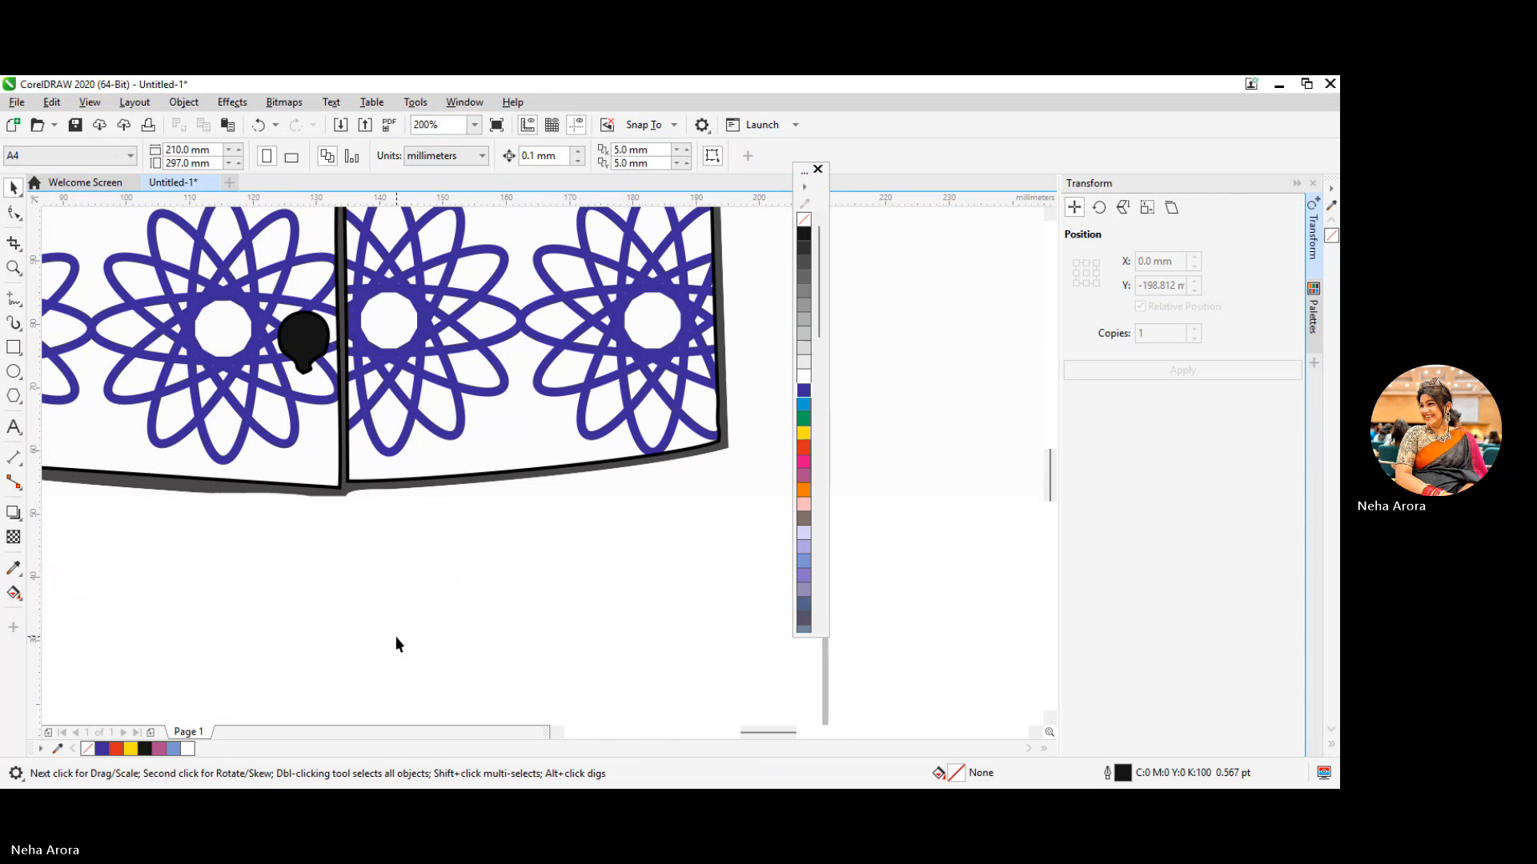
{"action": "scroll", "coordinate": [396, 636], "scroll_direction": "down", "scroll_amount": 2}
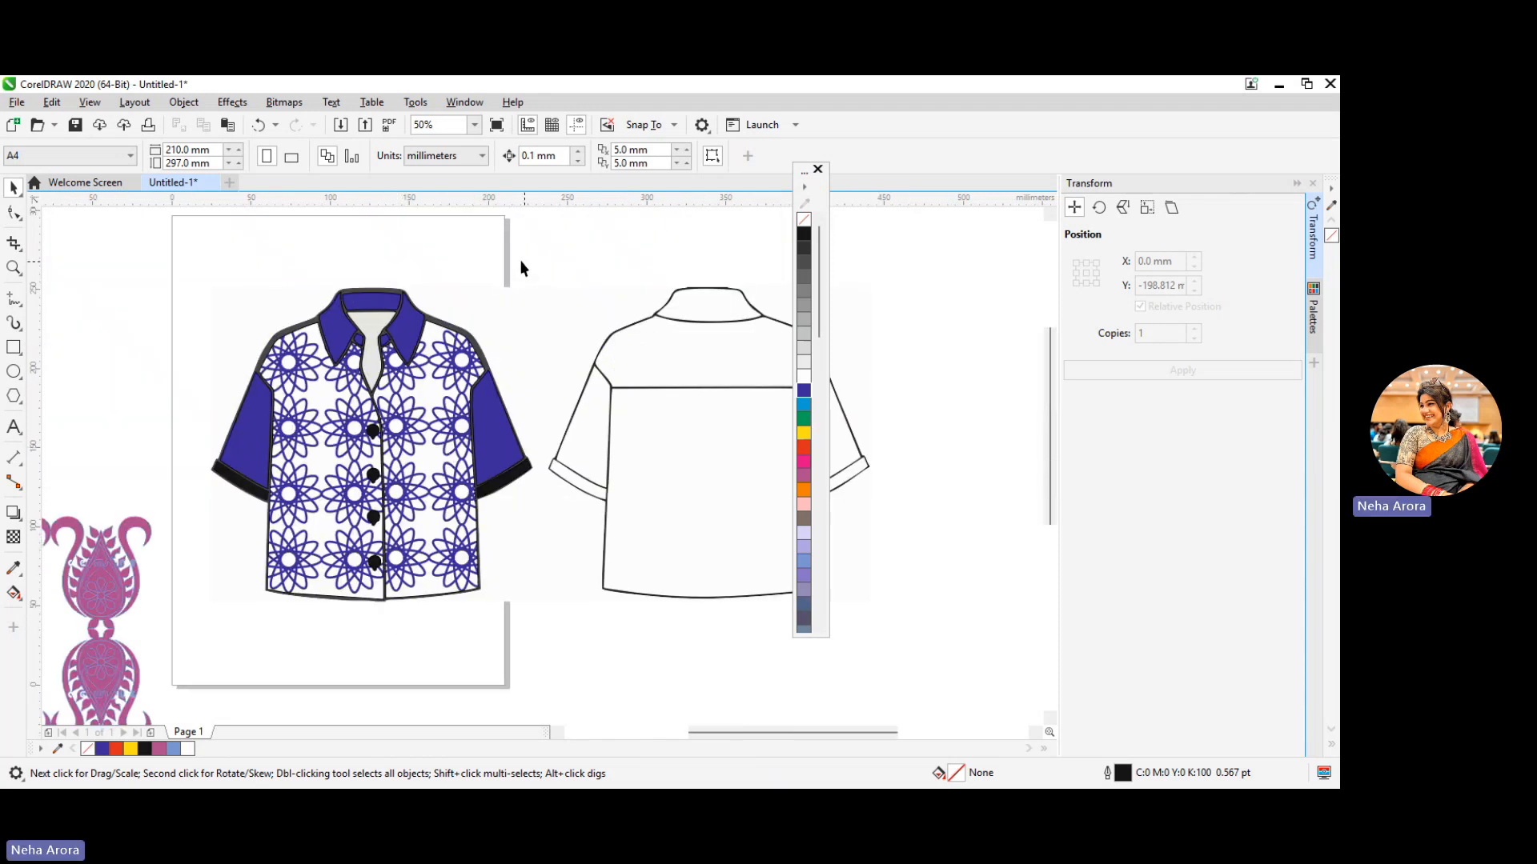
Group all the pieces of the front shirt and move the group up toward the page's upper-left corner
{"action": "left_click_drag", "start_coordinate": [591, 249], "coordinate": [192, 614]}
{"action": "right_click", "coordinate": [349, 544]}
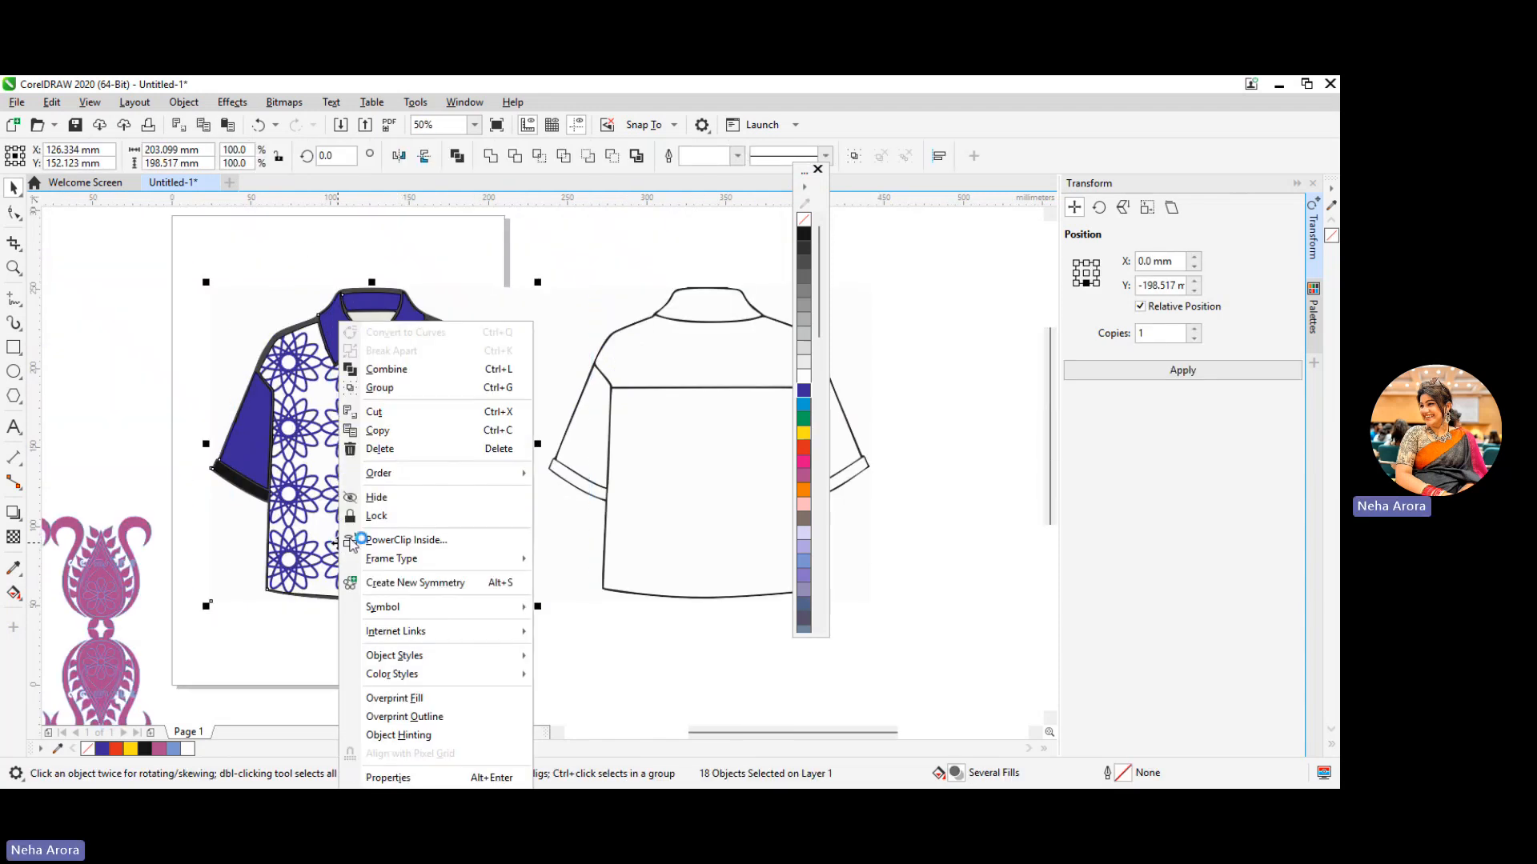
{"action": "left_click", "coordinate": [390, 387]}
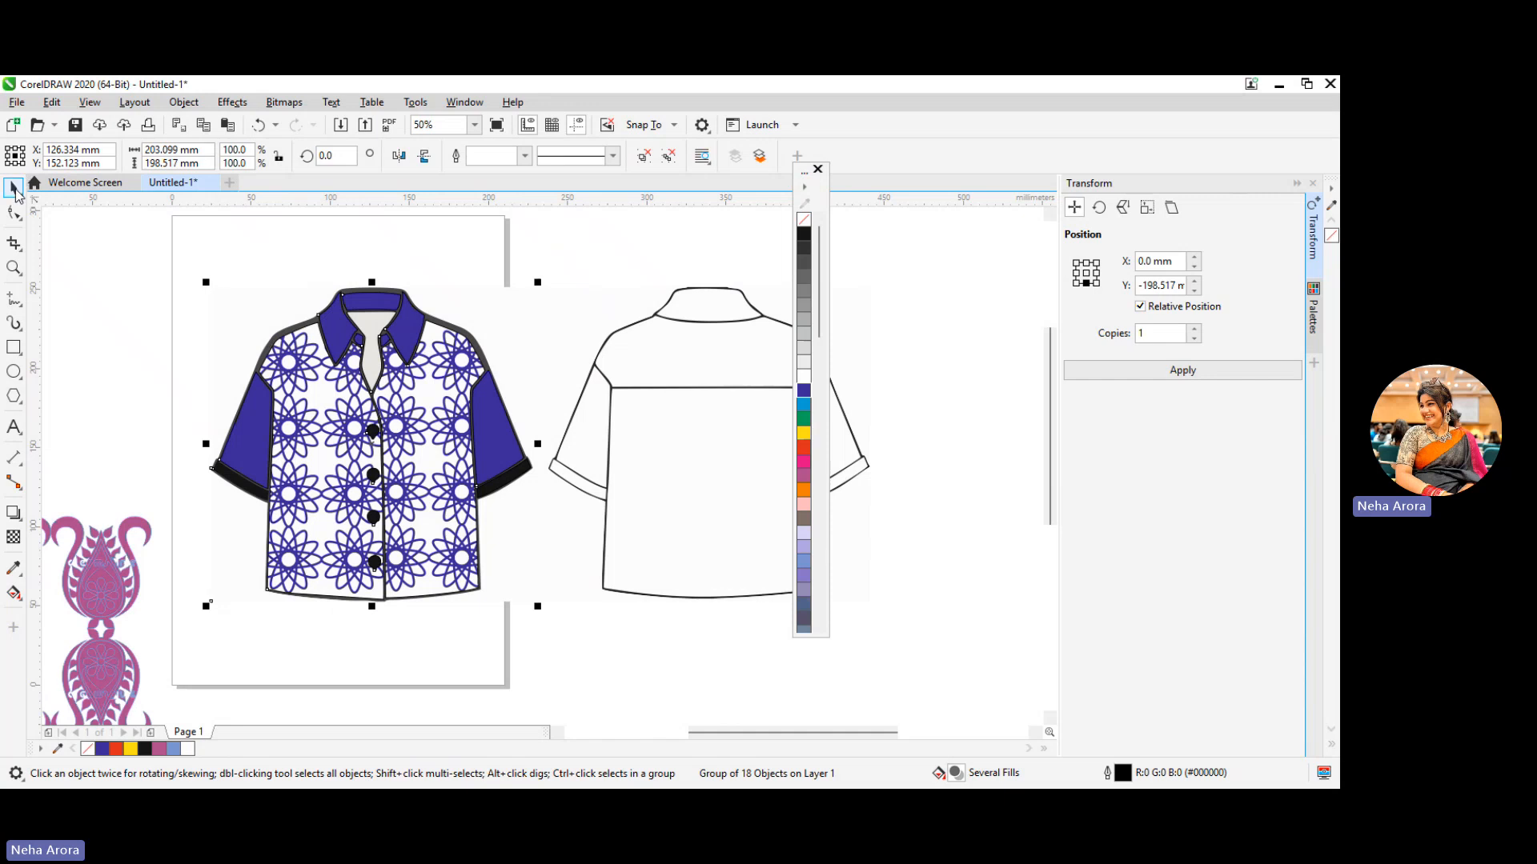
{"action": "left_click_drag", "start_coordinate": [442, 583], "coordinate": [342, 531]}
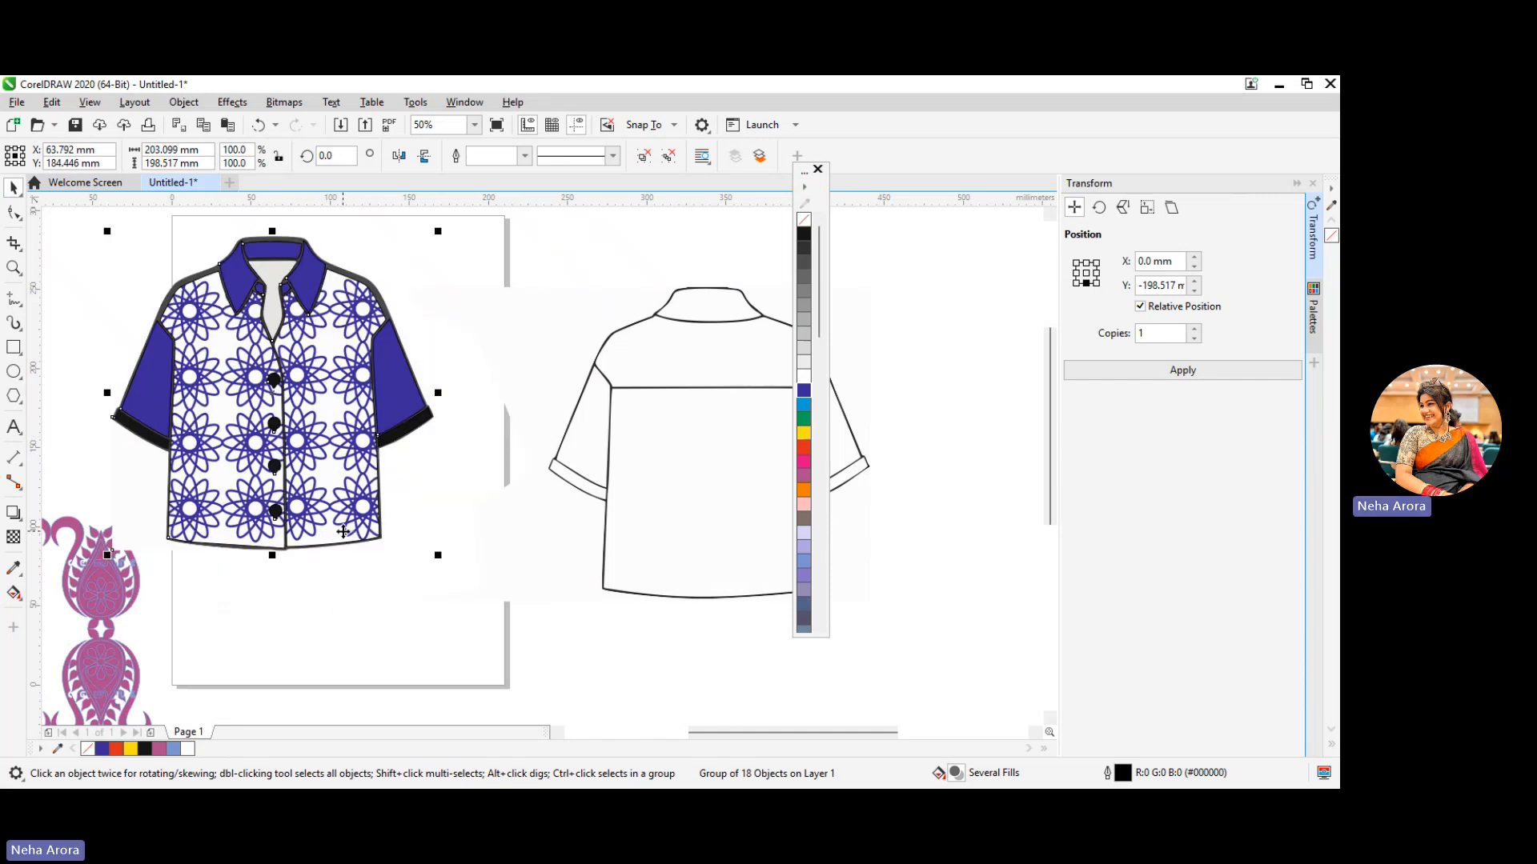
{"action": "scroll", "coordinate": [409, 600], "scroll_direction": "down", "scroll_amount": 3}
{"action": "scroll", "coordinate": [410, 600], "scroll_direction": "up", "scroll_amount": 3}
{"action": "left_click_drag", "start_coordinate": [722, 733], "coordinate": [624, 747]}
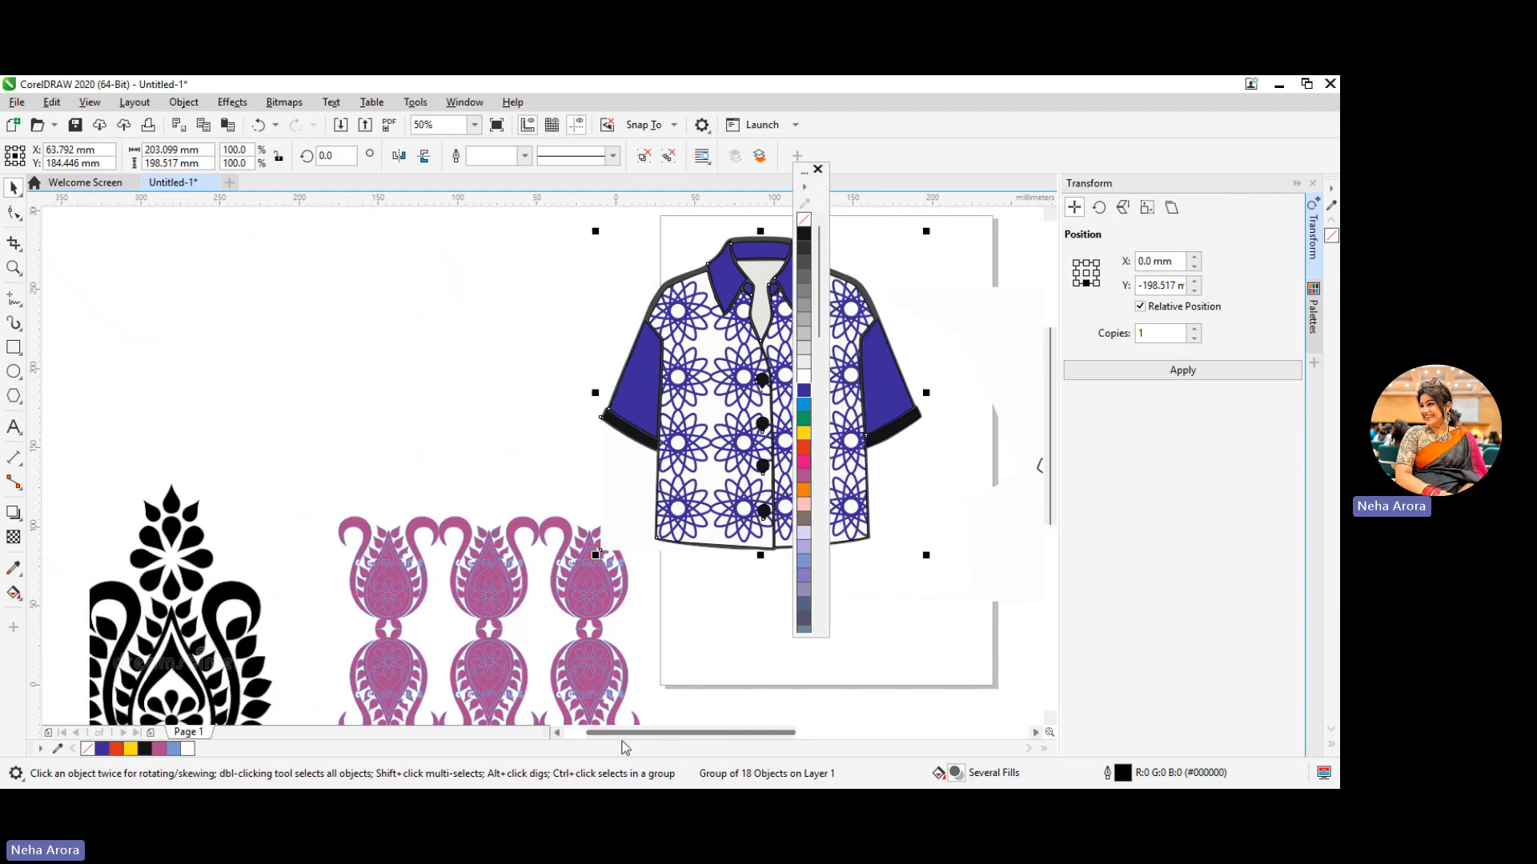
{"action": "scroll", "coordinate": [316, 531], "scroll_direction": "down", "scroll_amount": 3}
{"action": "scroll", "coordinate": [446, 557], "scroll_direction": "up", "scroll_amount": 5}
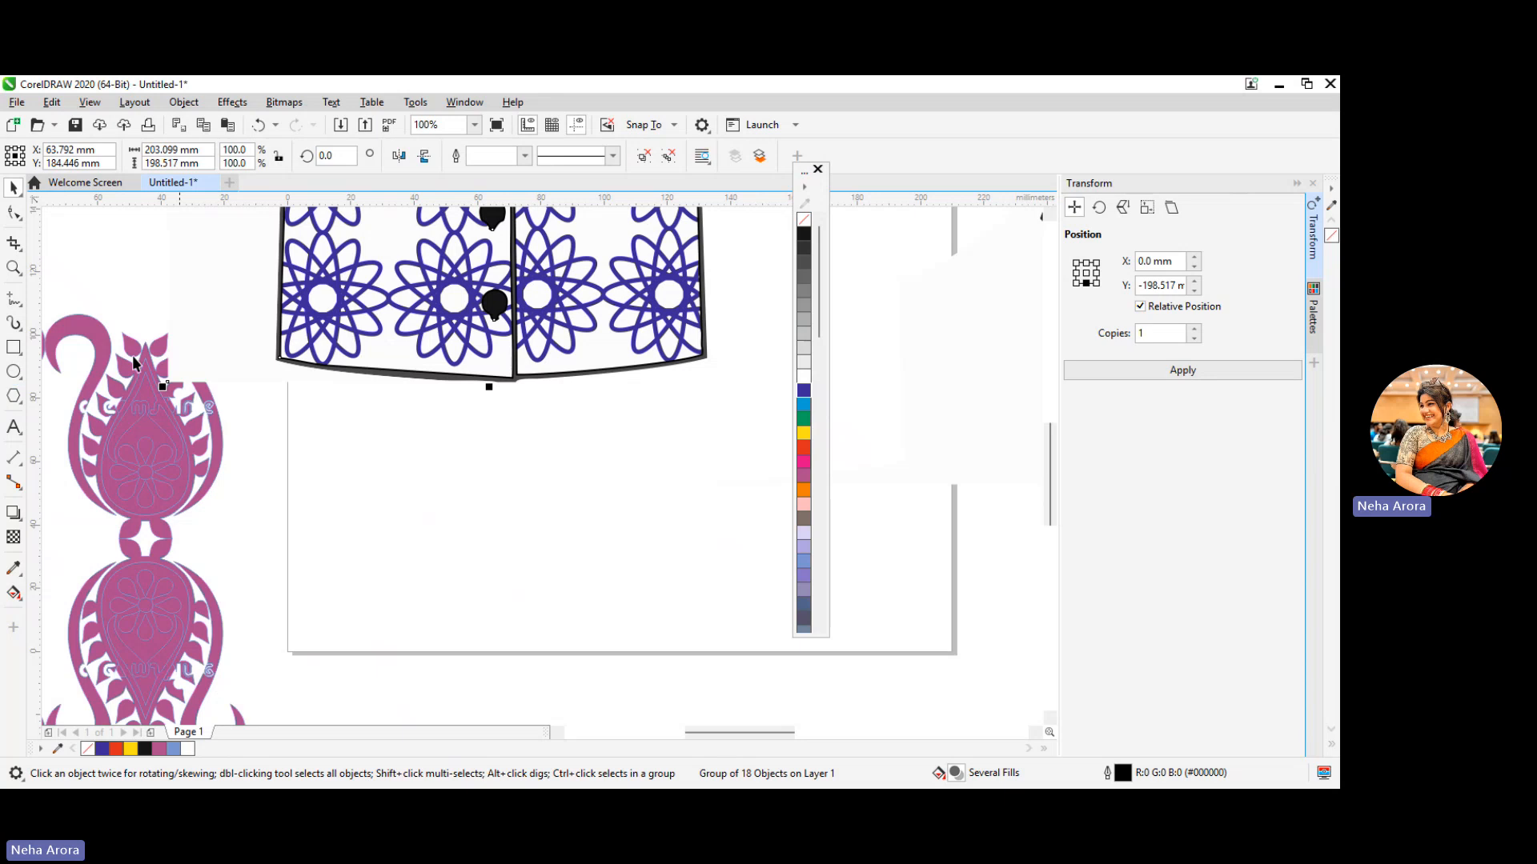
{"action": "left_click", "coordinate": [473, 103]}
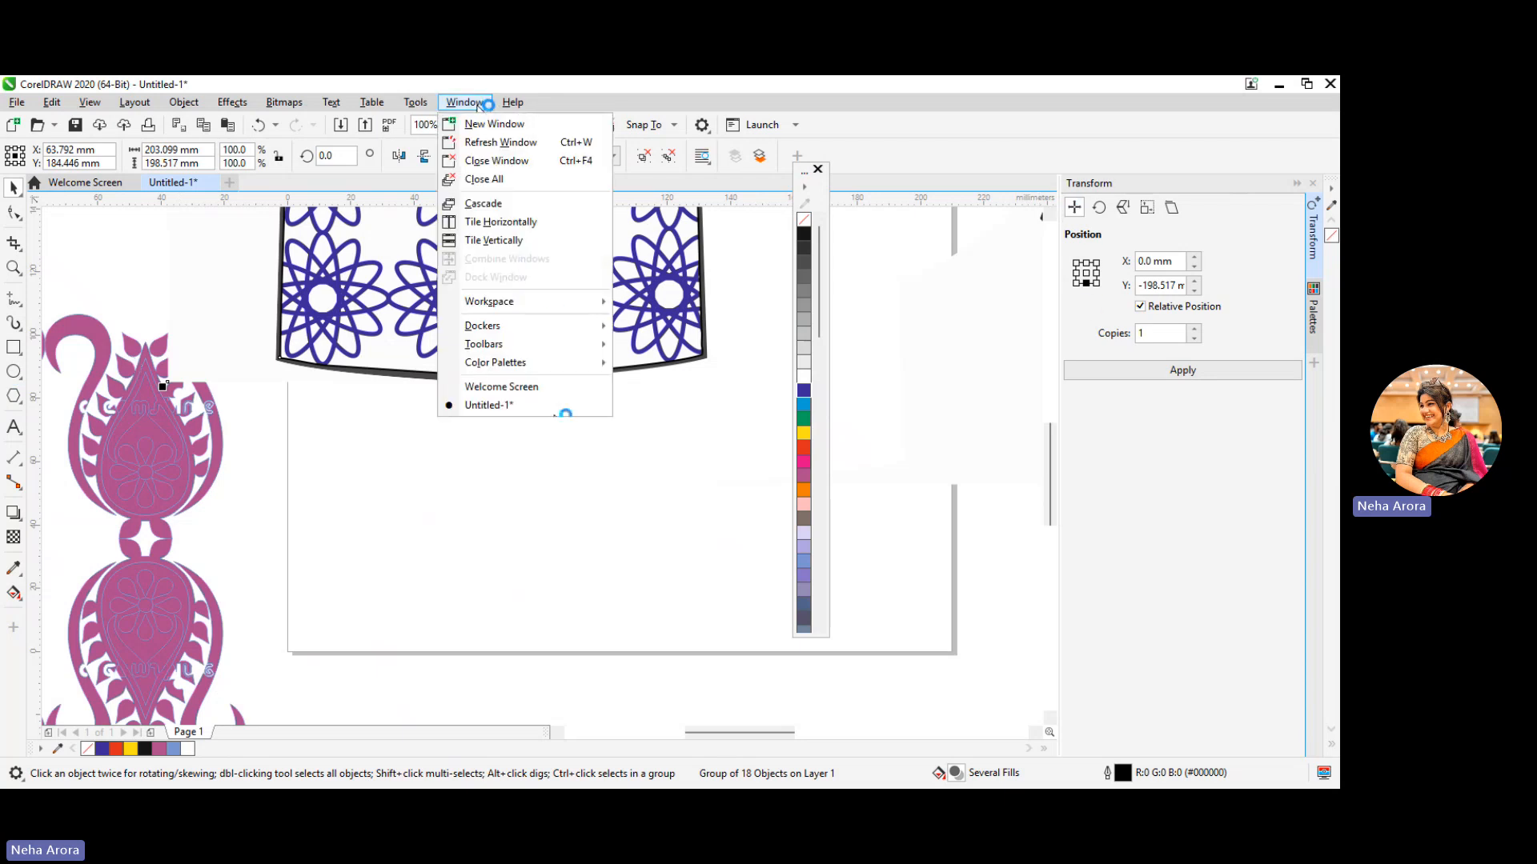
{"action": "mouse_move", "coordinate": [567, 323]}
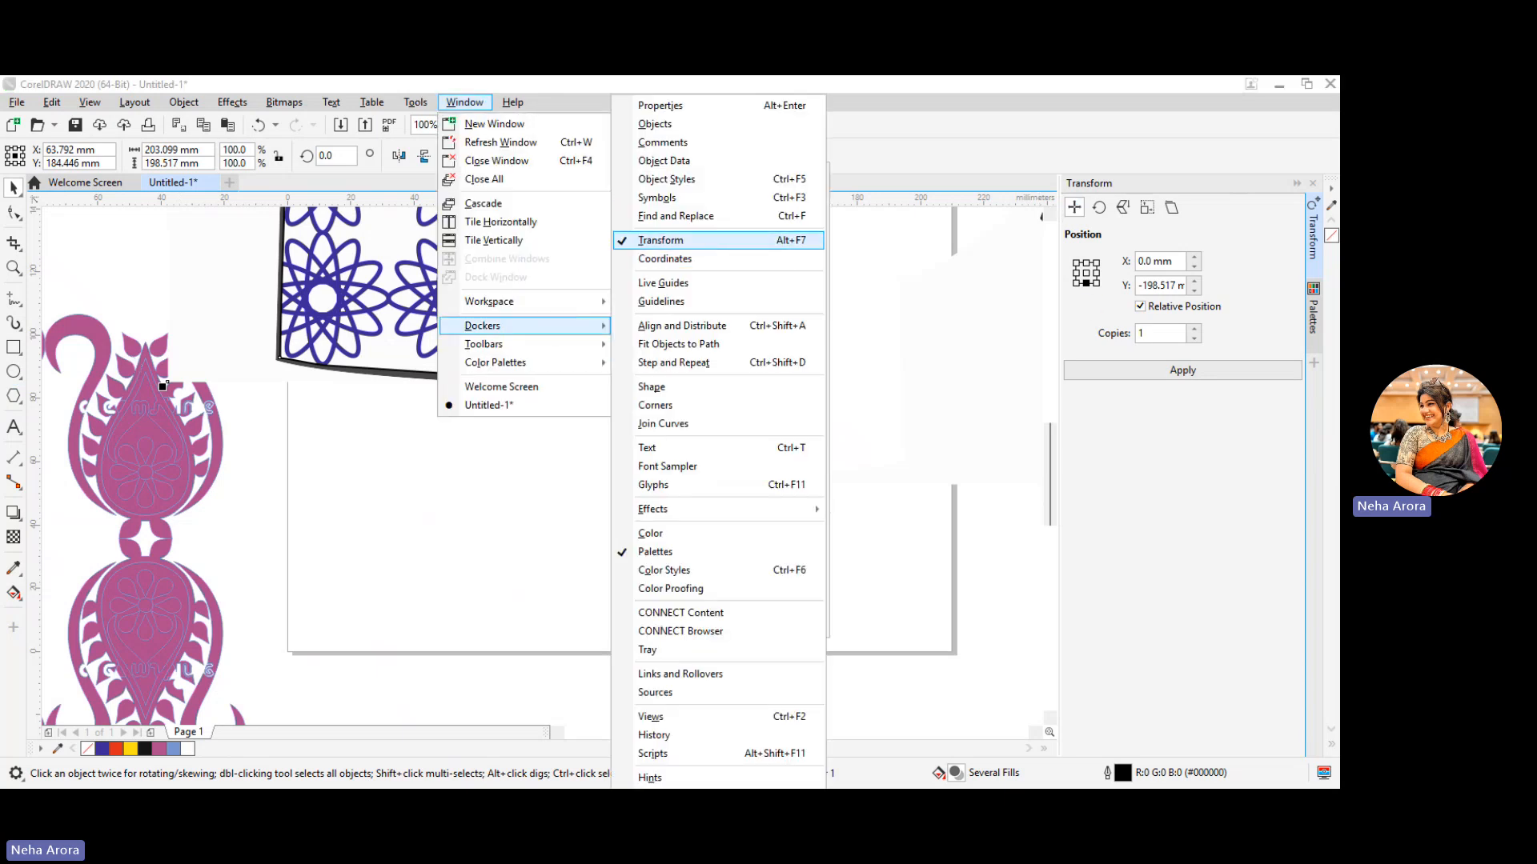
{"action": "left_click", "coordinate": [1115, 205]}
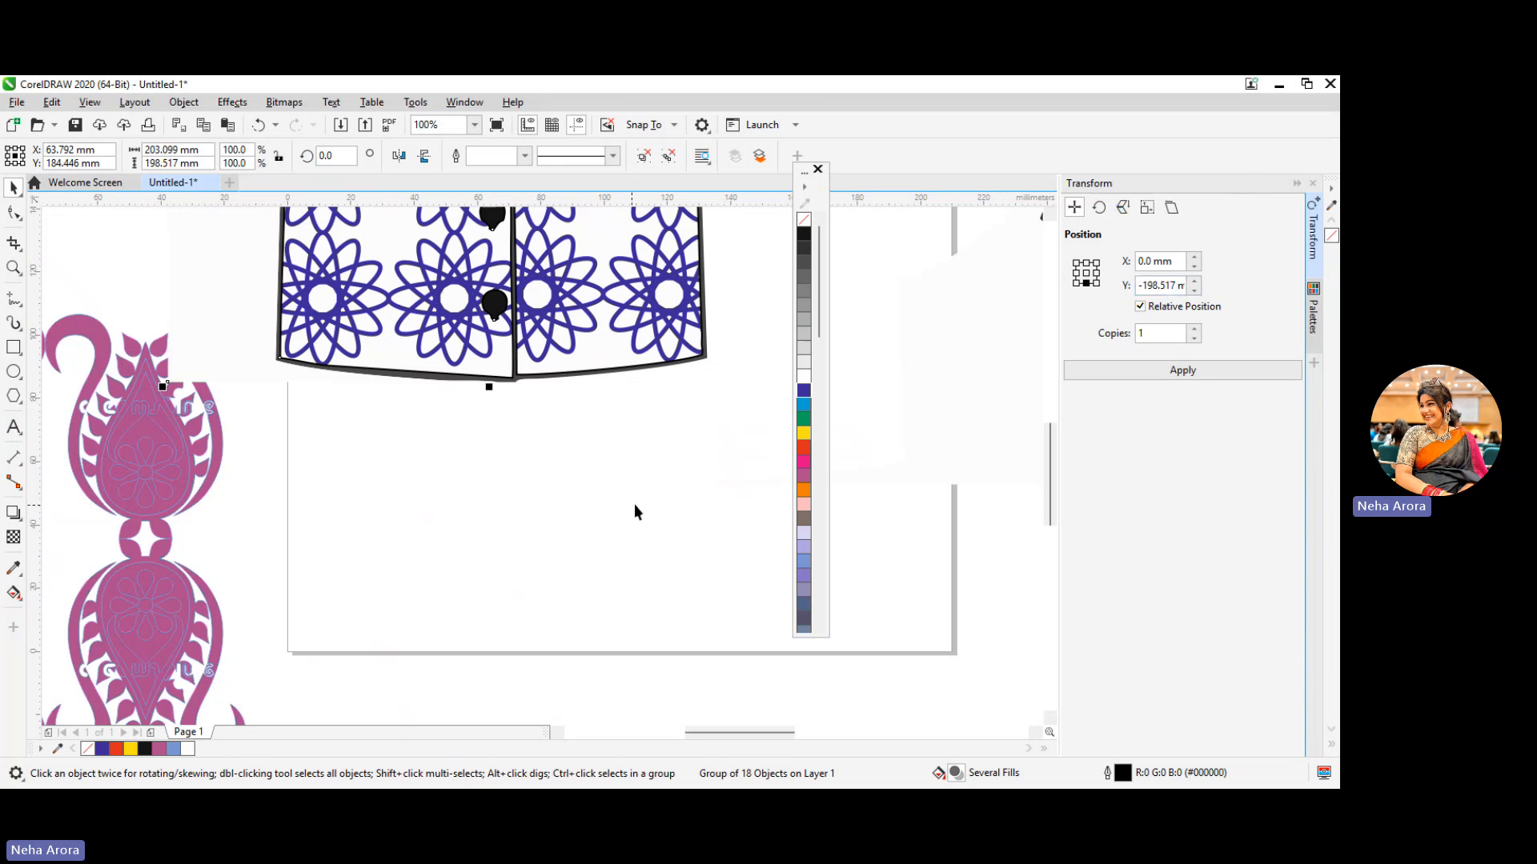
{"action": "scroll", "coordinate": [606, 512], "scroll_direction": "down", "scroll_amount": 2}
{"action": "scroll", "coordinate": [596, 673], "scroll_direction": "down", "scroll_amount": 1}
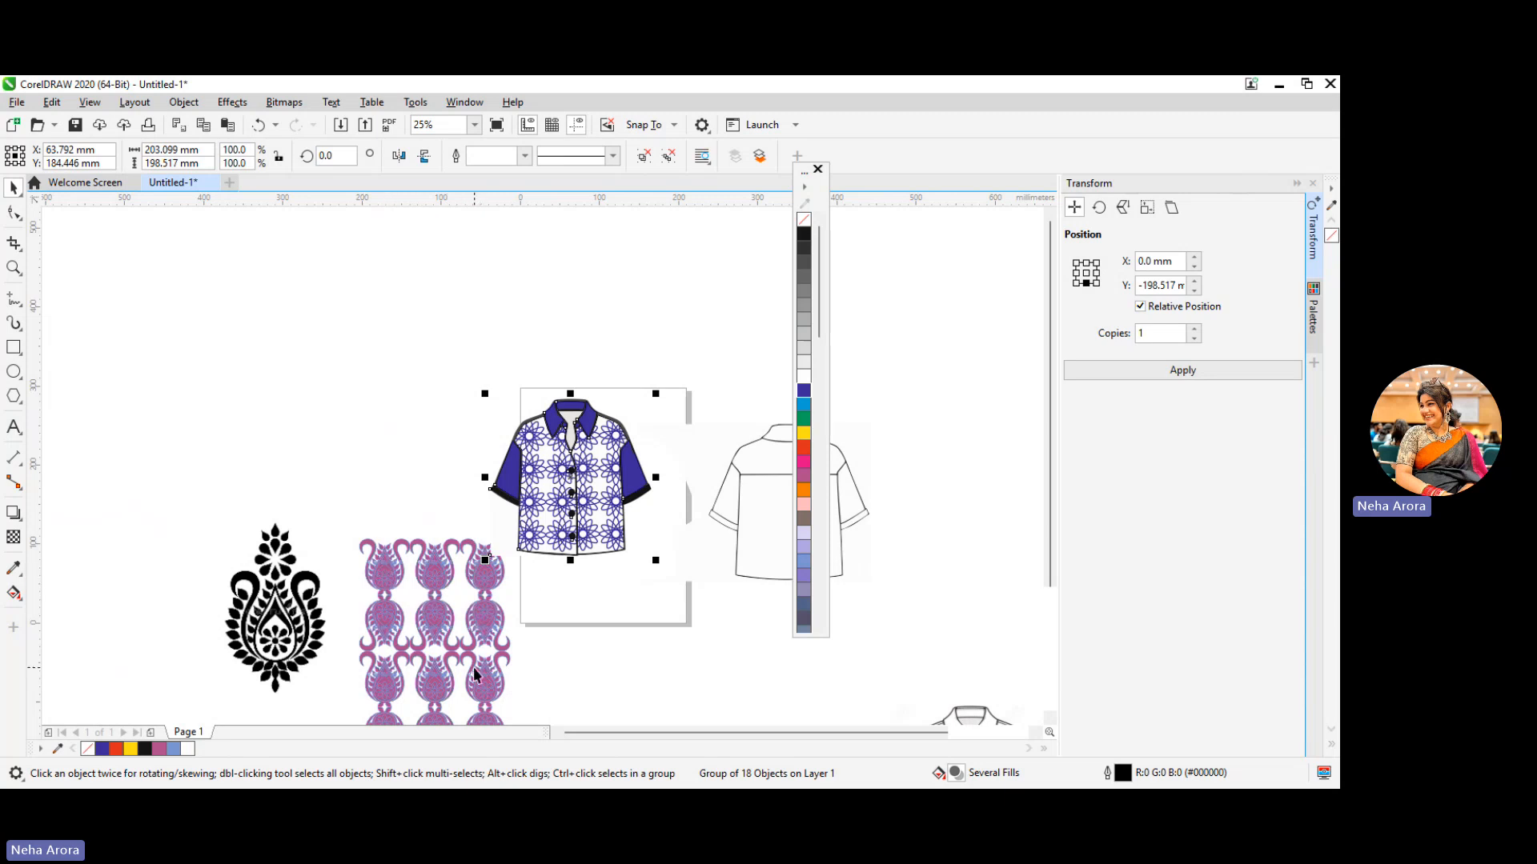
{"action": "scroll", "coordinate": [484, 640], "scroll_direction": "up", "scroll_amount": 5}
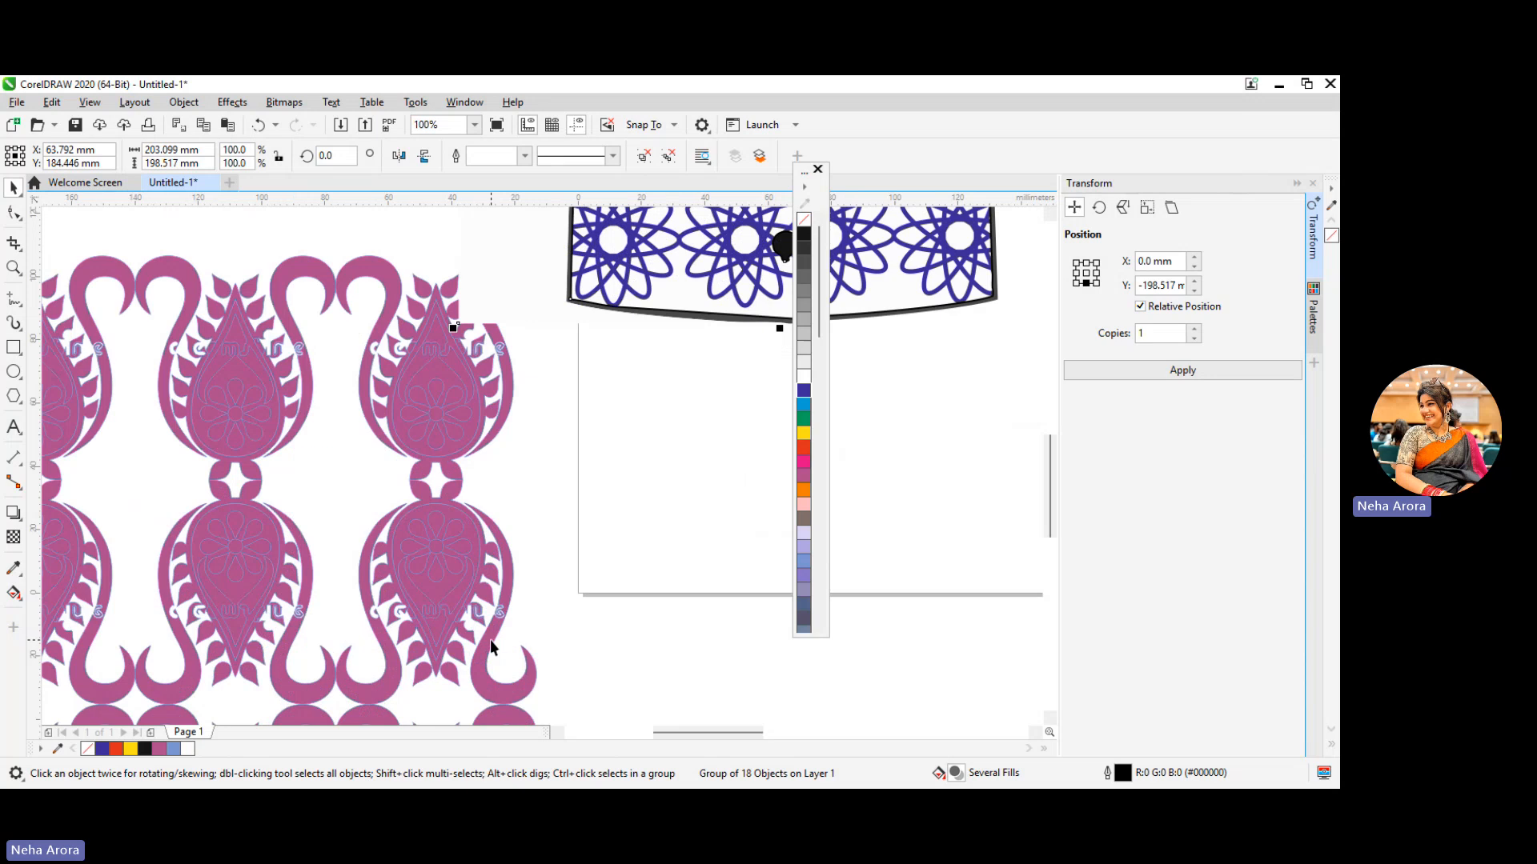
{"action": "scroll", "coordinate": [490, 640], "scroll_direction": "down", "scroll_amount": 5}
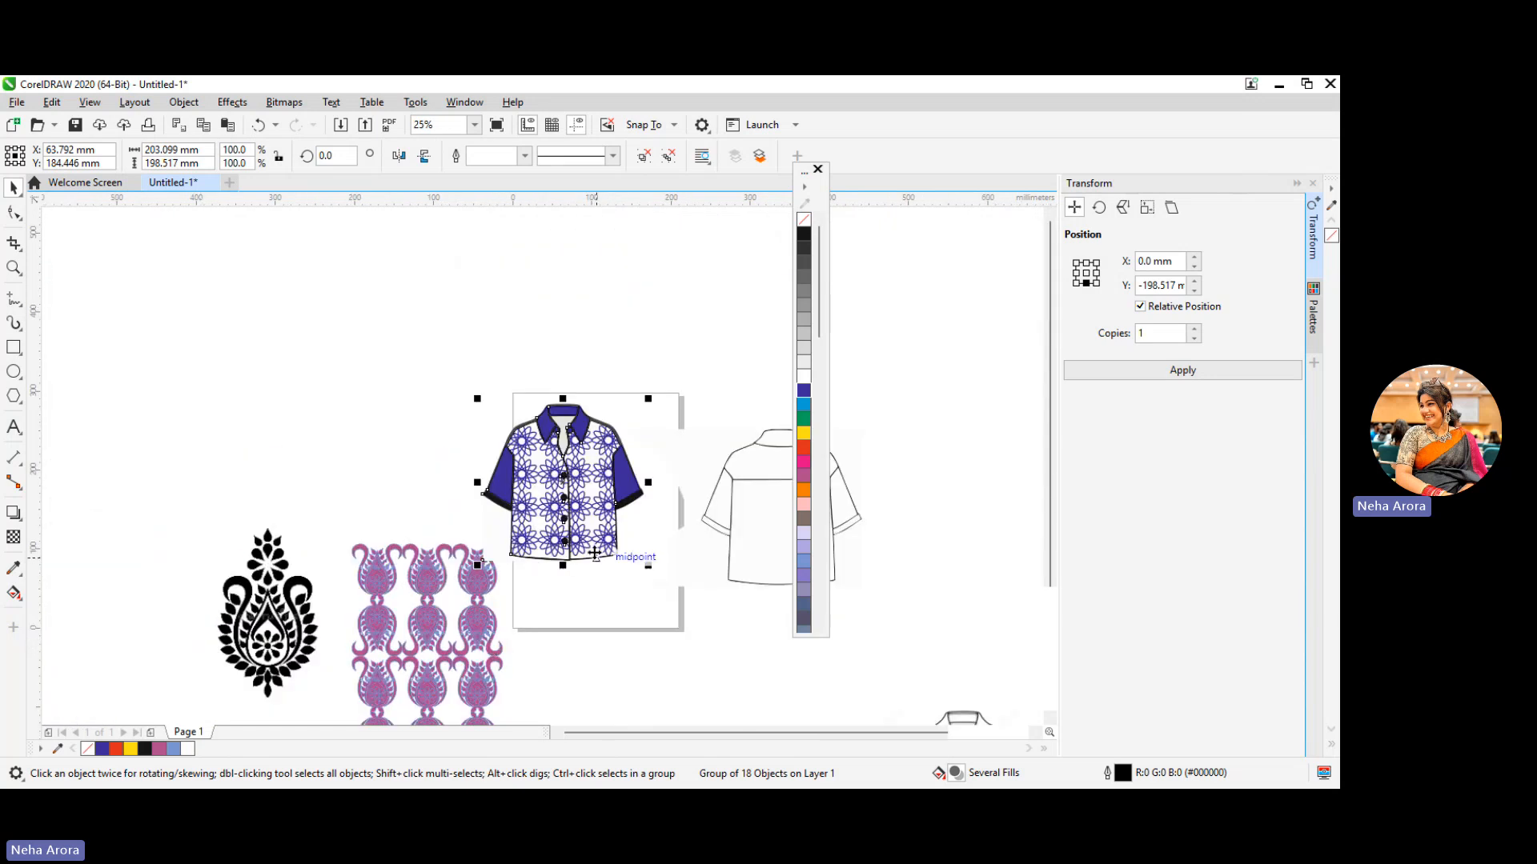
Select the back shirt's pieces, try moving them above the front shirt, and undo the move
{"action": "left_click", "coordinate": [761, 480]}
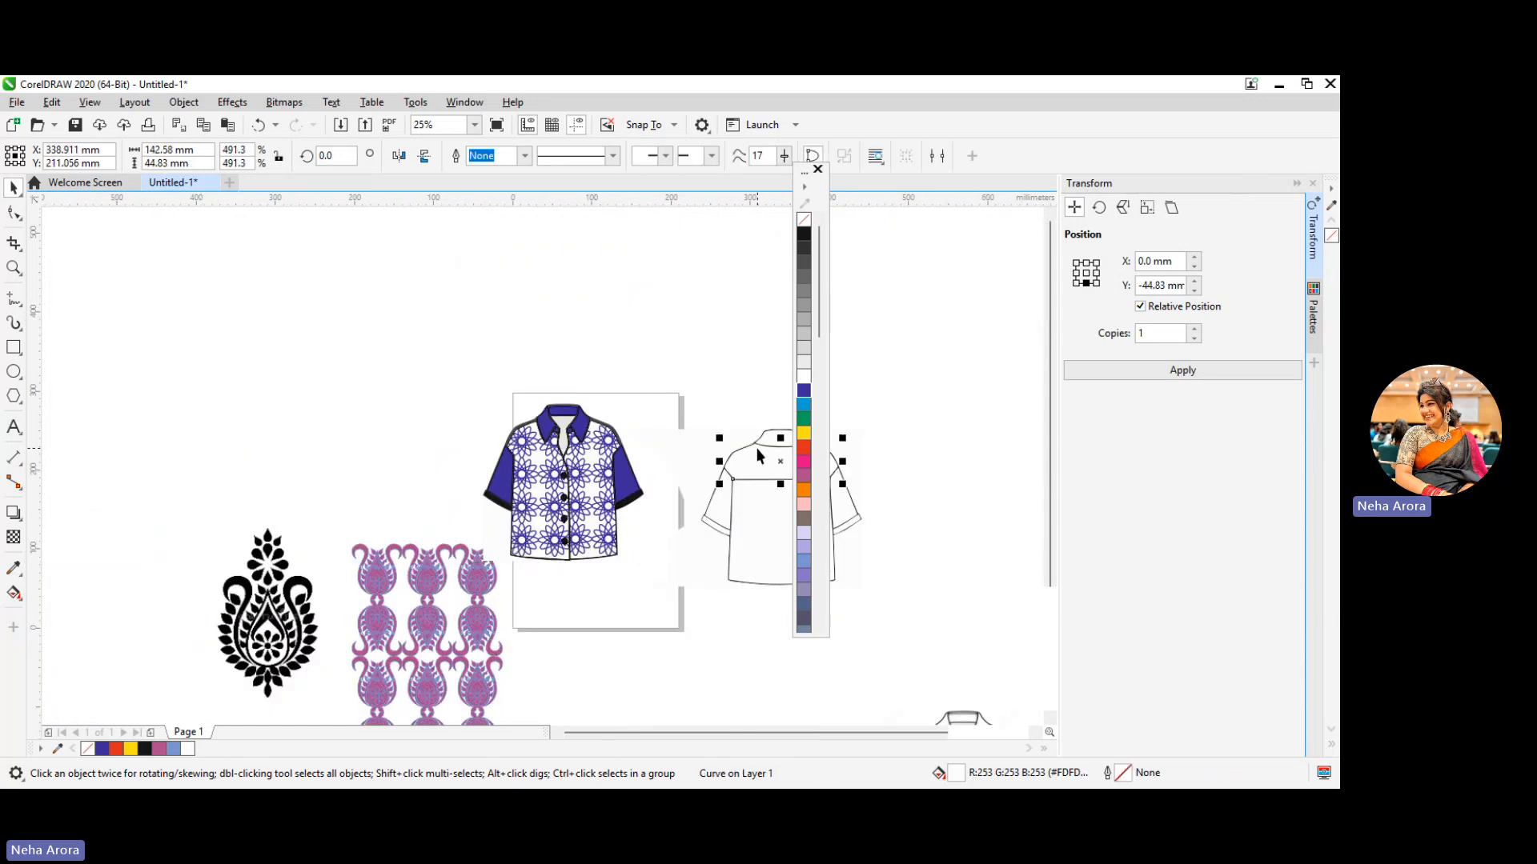
{"action": "left_click_drag", "start_coordinate": [705, 412], "coordinate": [863, 653]}
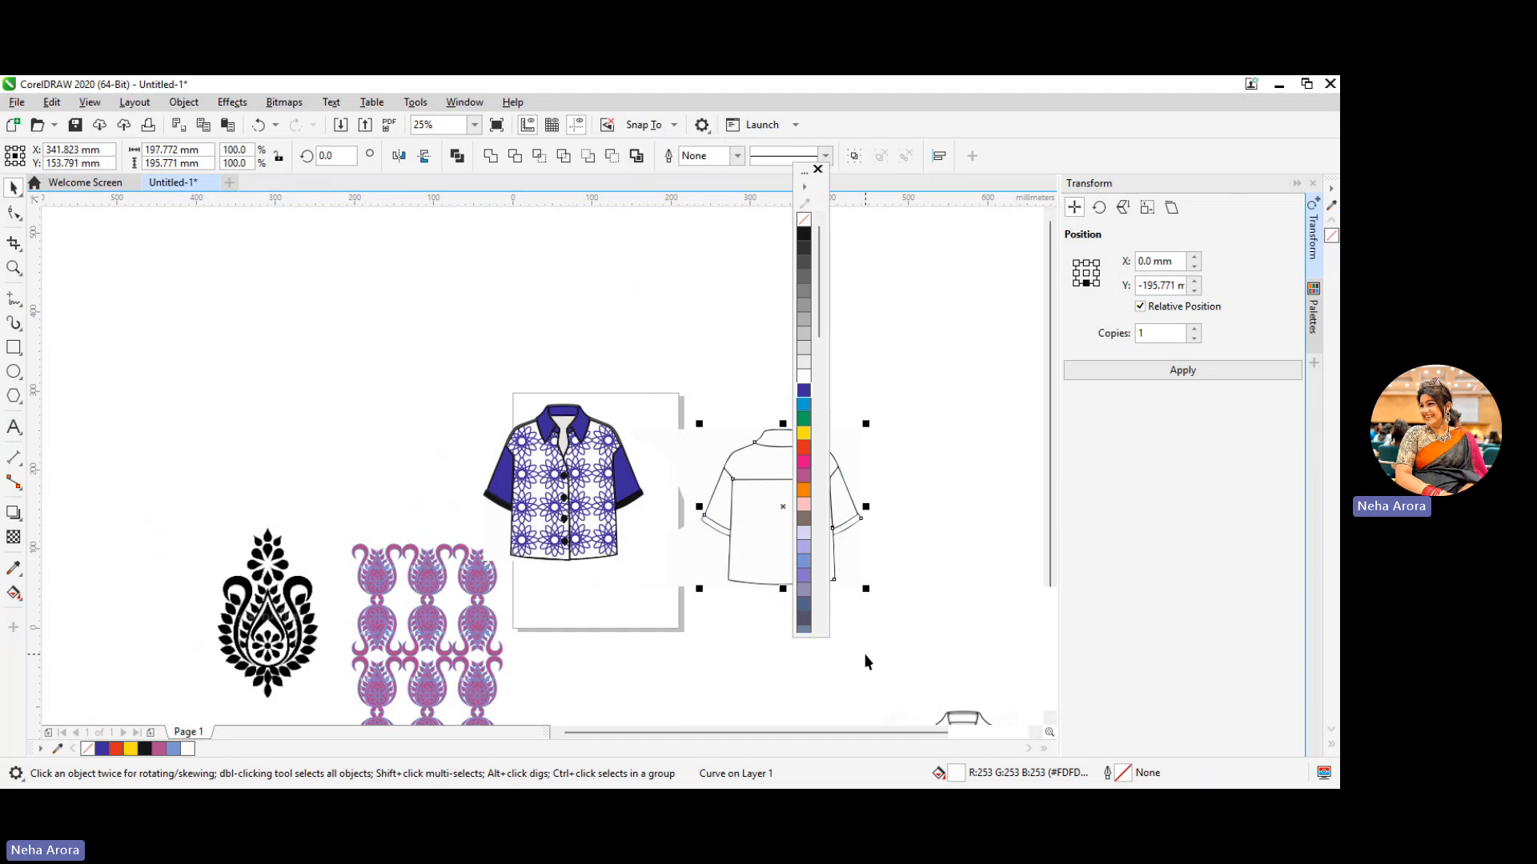
{"action": "left_click_drag", "start_coordinate": [762, 539], "coordinate": [624, 363]}
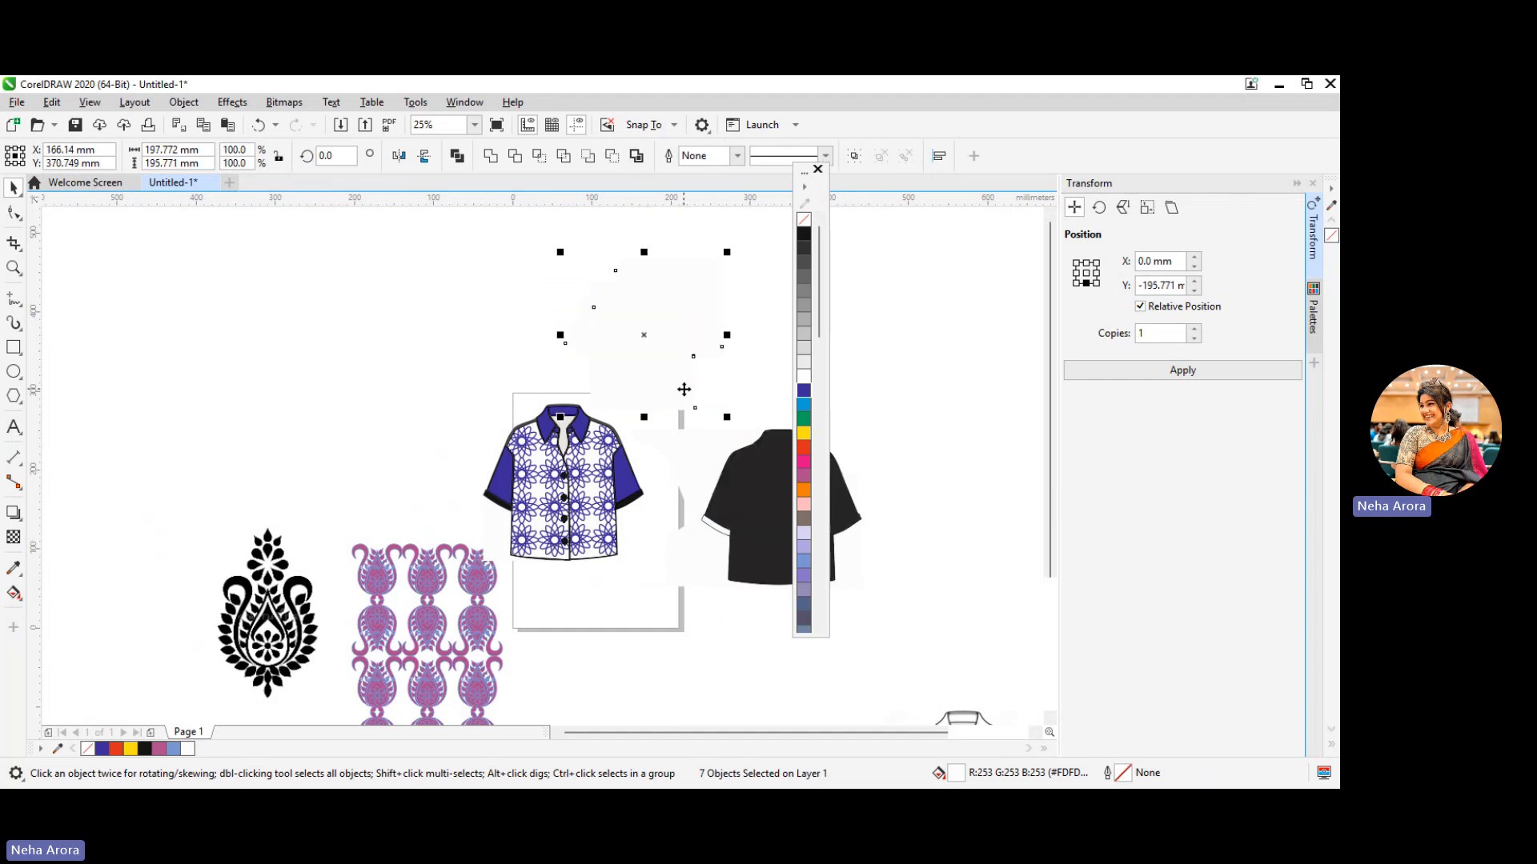
{"action": "key", "text": "ctrl+z"}
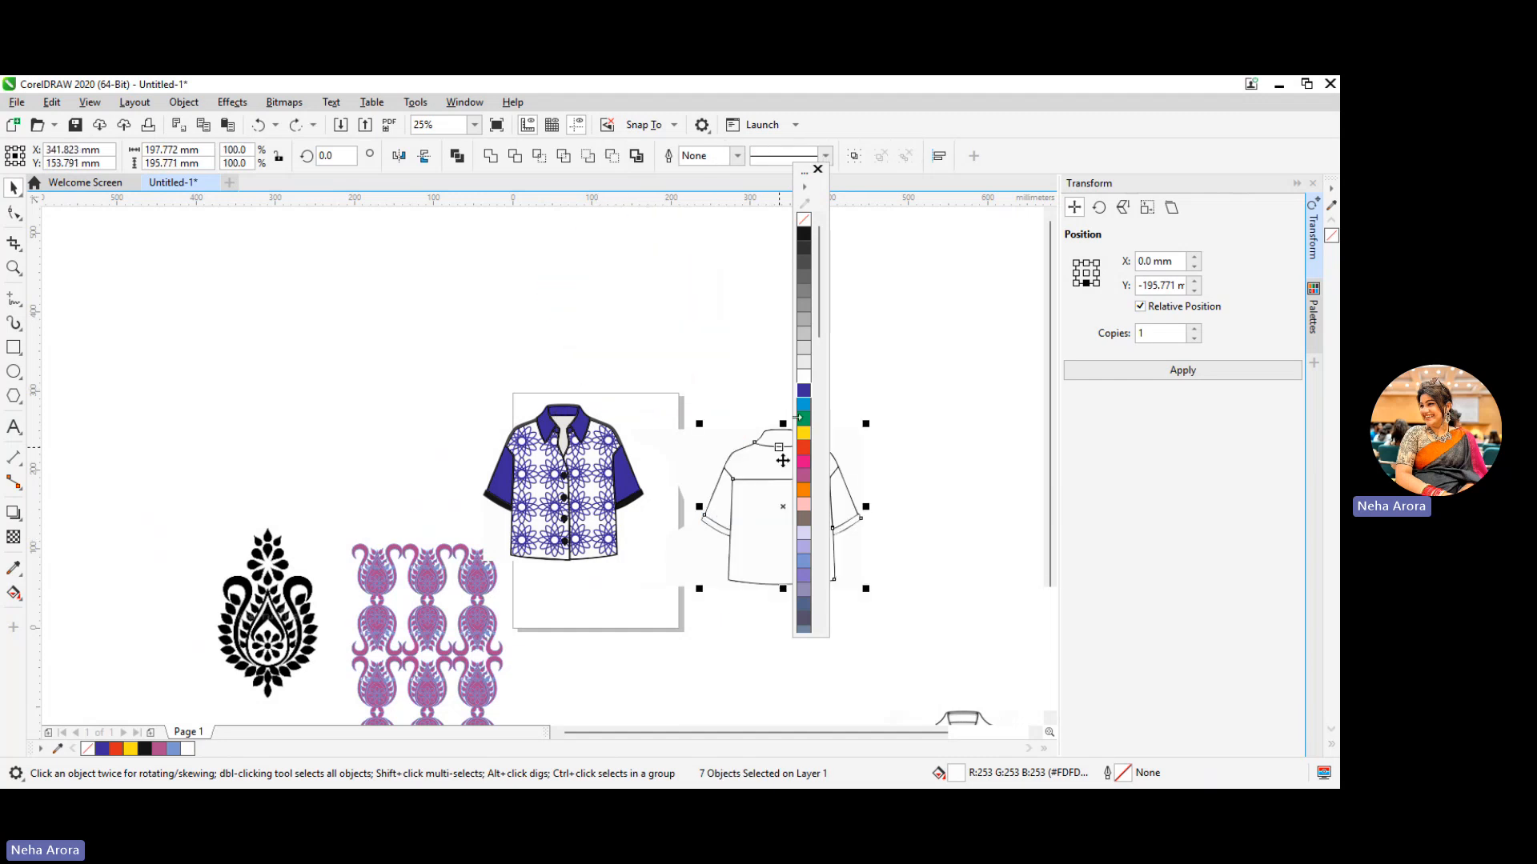
Try a blue fill on all the selected back shirt pieces at once and undo it
{"action": "left_click", "coordinate": [803, 392]}
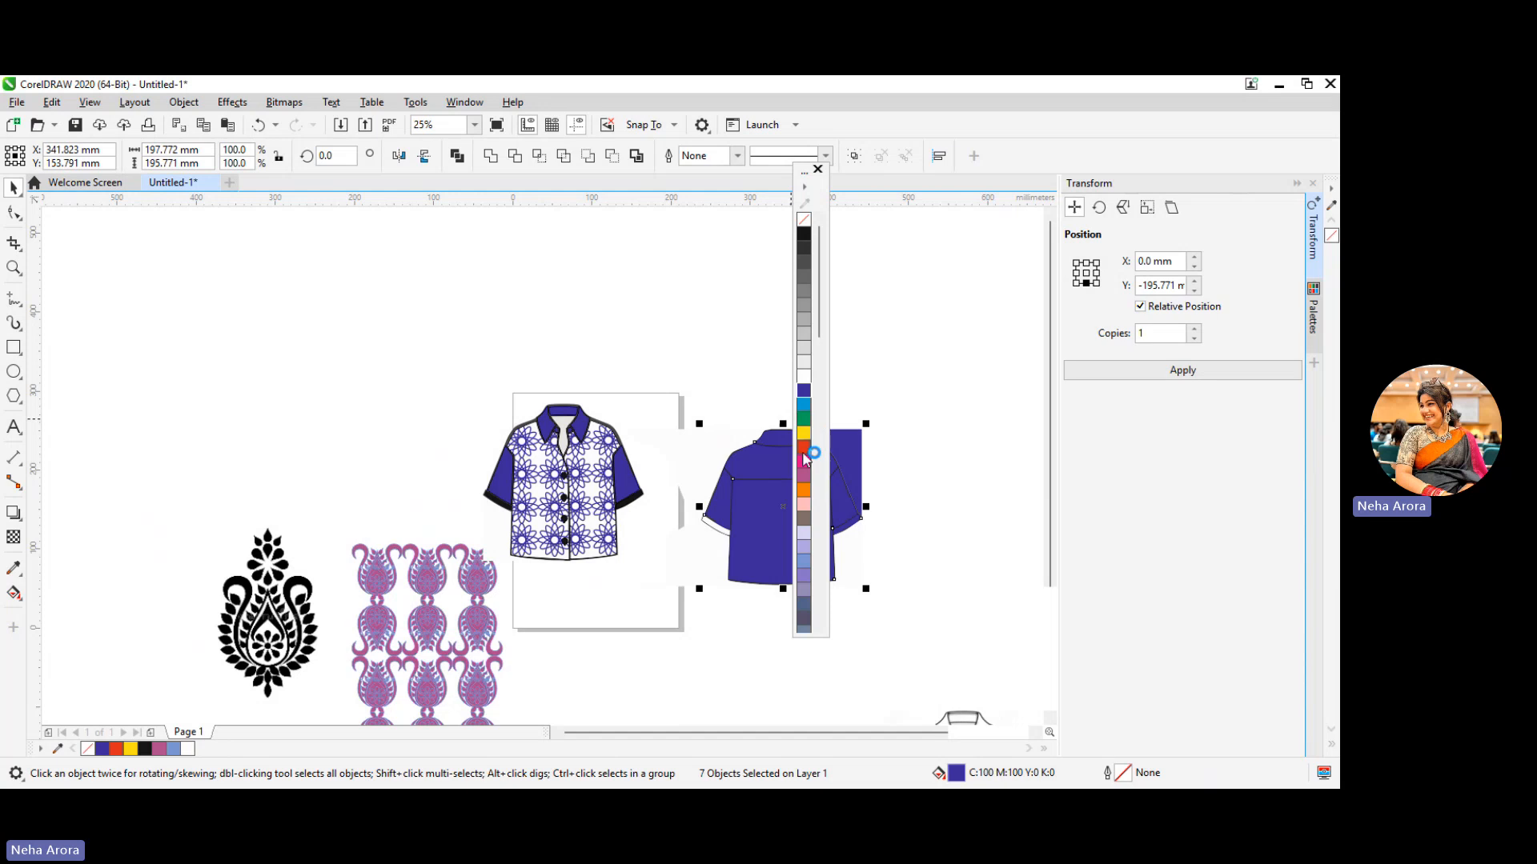
{"action": "left_click", "coordinate": [667, 353]}
{"action": "key", "text": "ctrl+z"}
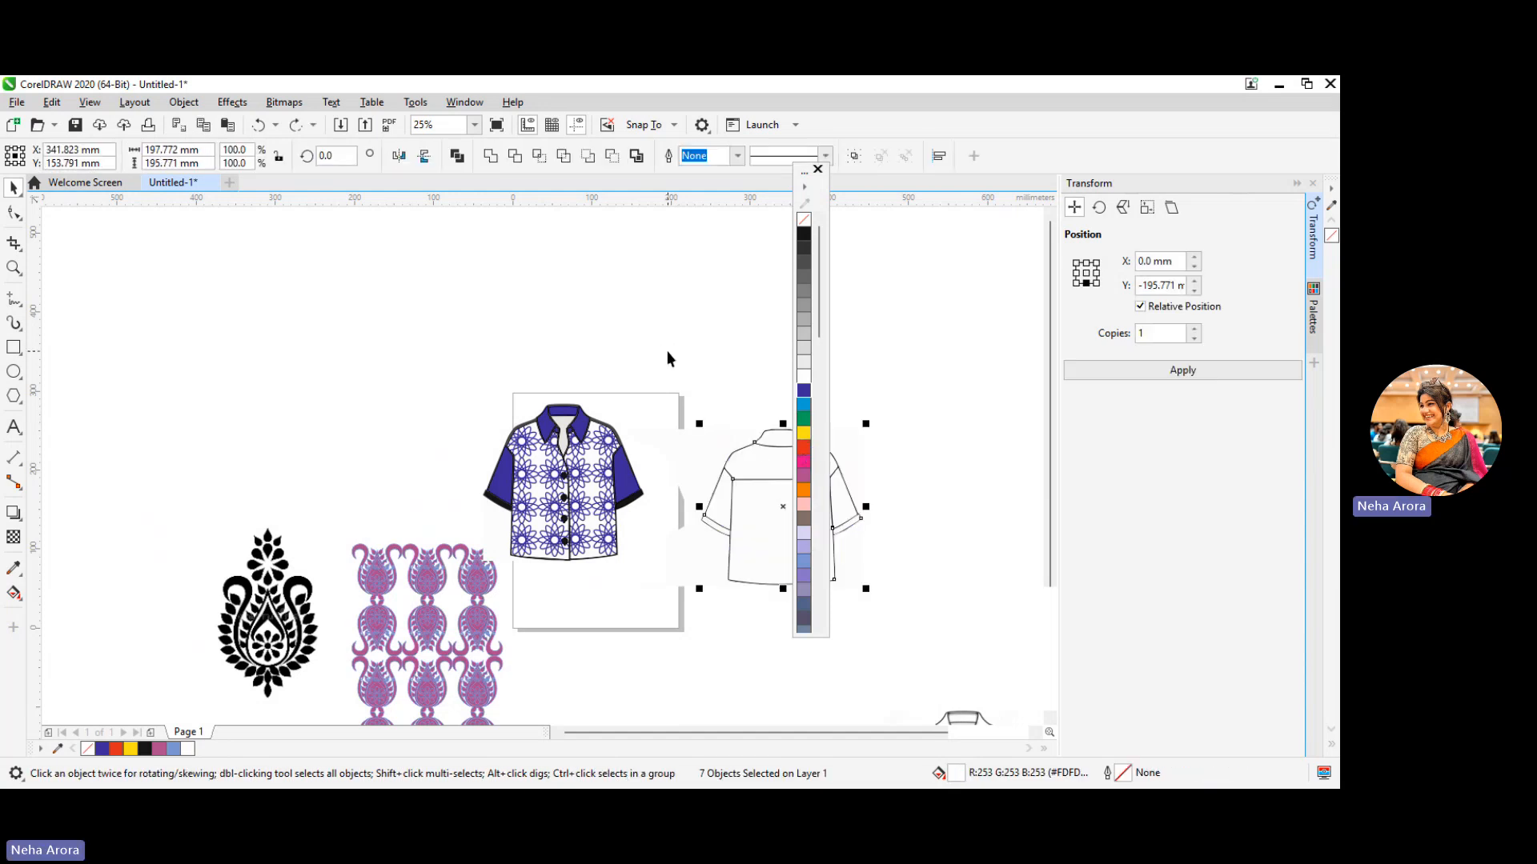
Switch the selected back shirt pieces to node editing
{"action": "left_click", "coordinate": [777, 451]}
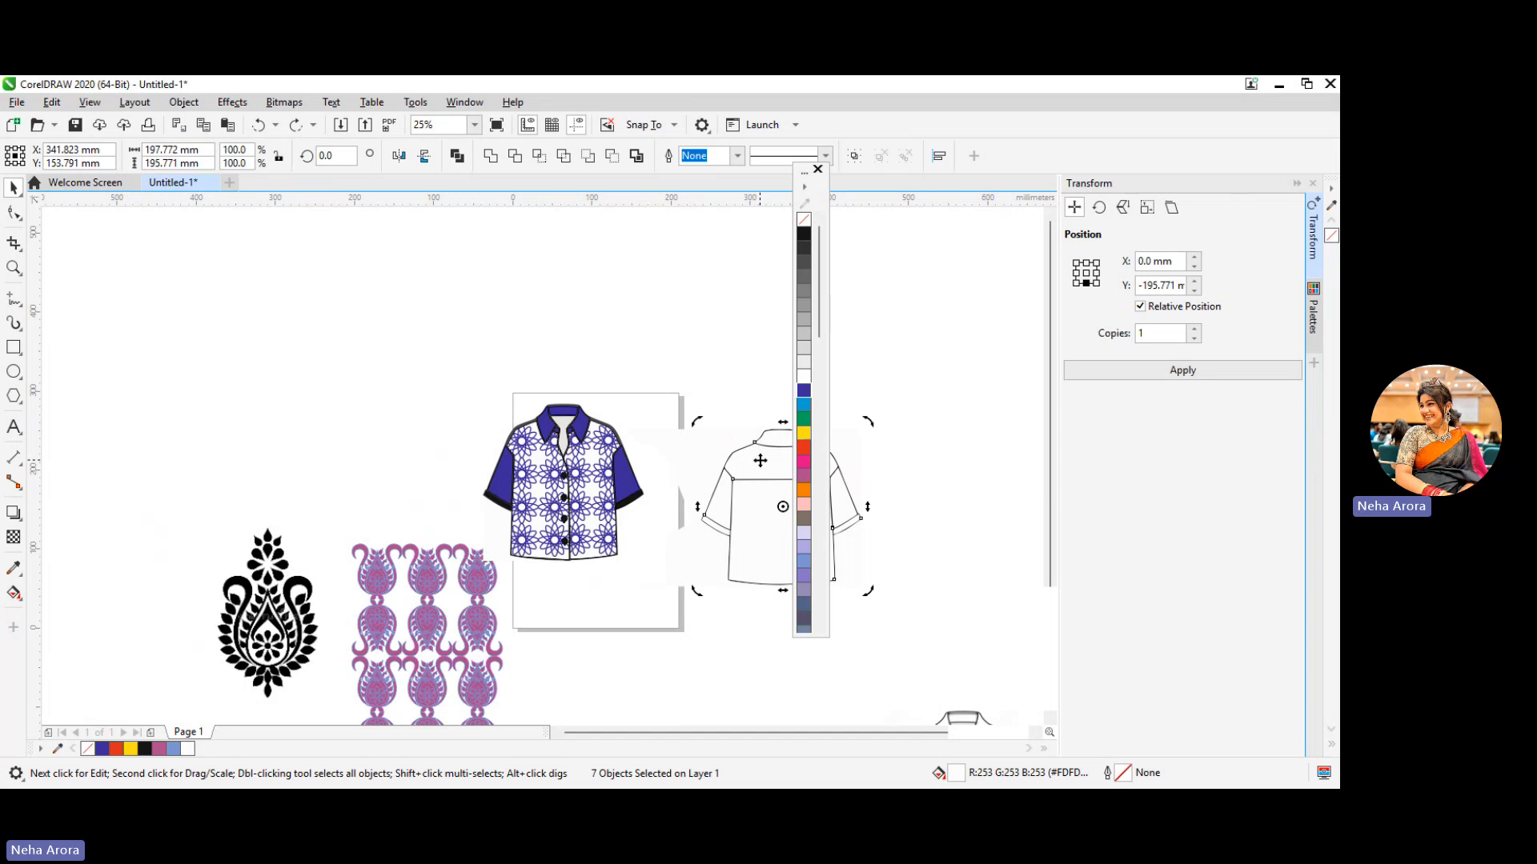
{"action": "right_click", "coordinate": [761, 460]}
{"action": "left_click", "coordinate": [696, 374]}
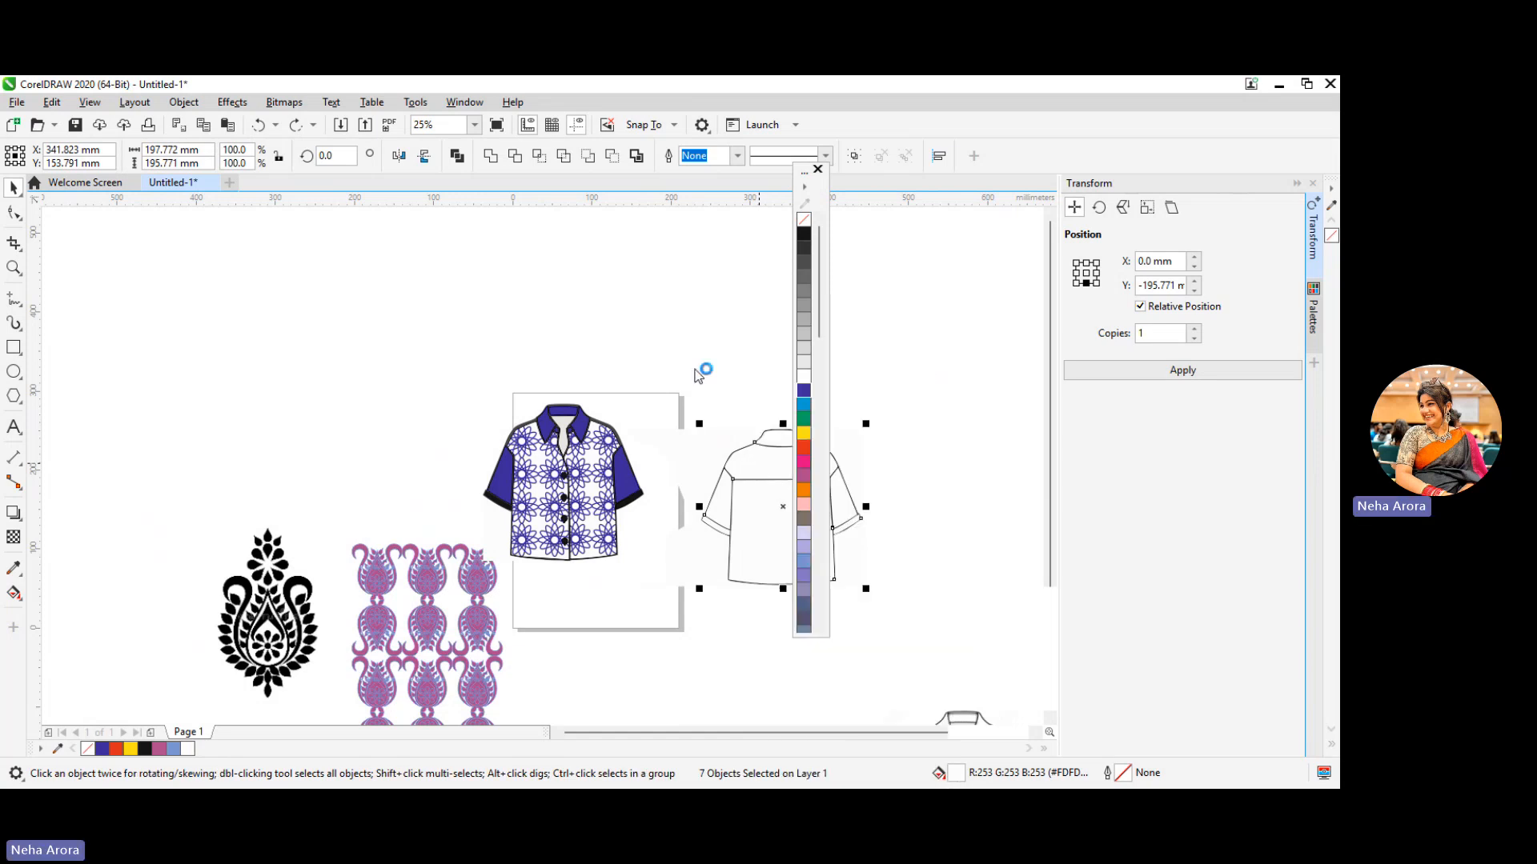
{"action": "left_click", "coordinate": [759, 472]}
{"action": "left_click", "coordinate": [757, 474]}
{"action": "left_click", "coordinate": [754, 475]}
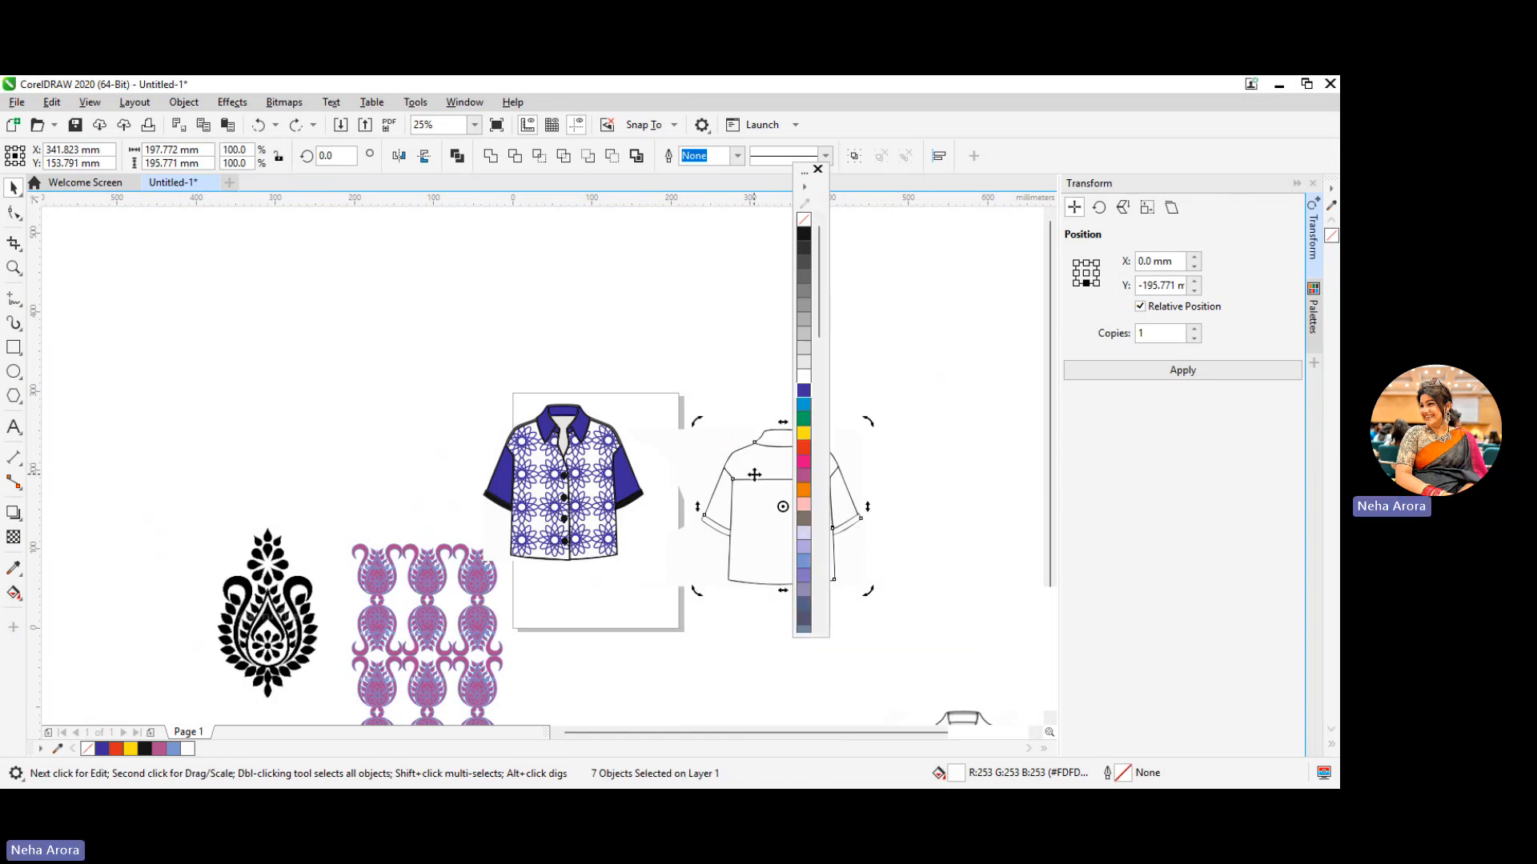
{"action": "left_click", "coordinate": [754, 474]}
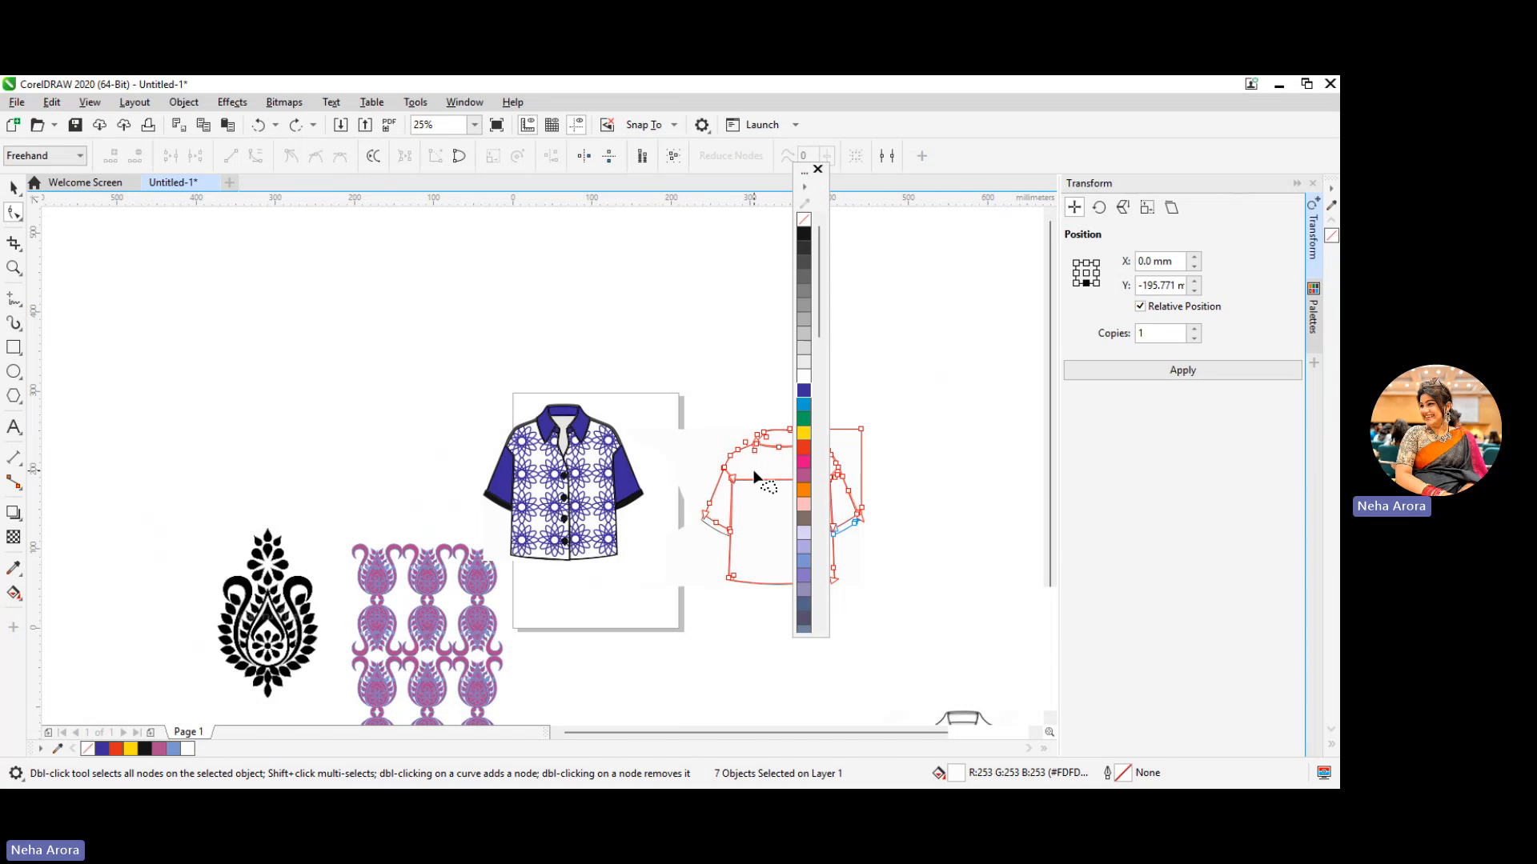
Try a blue fill on the back shirt pieces while their nodes are shown, and undo the fill
{"action": "left_click", "coordinate": [803, 390]}
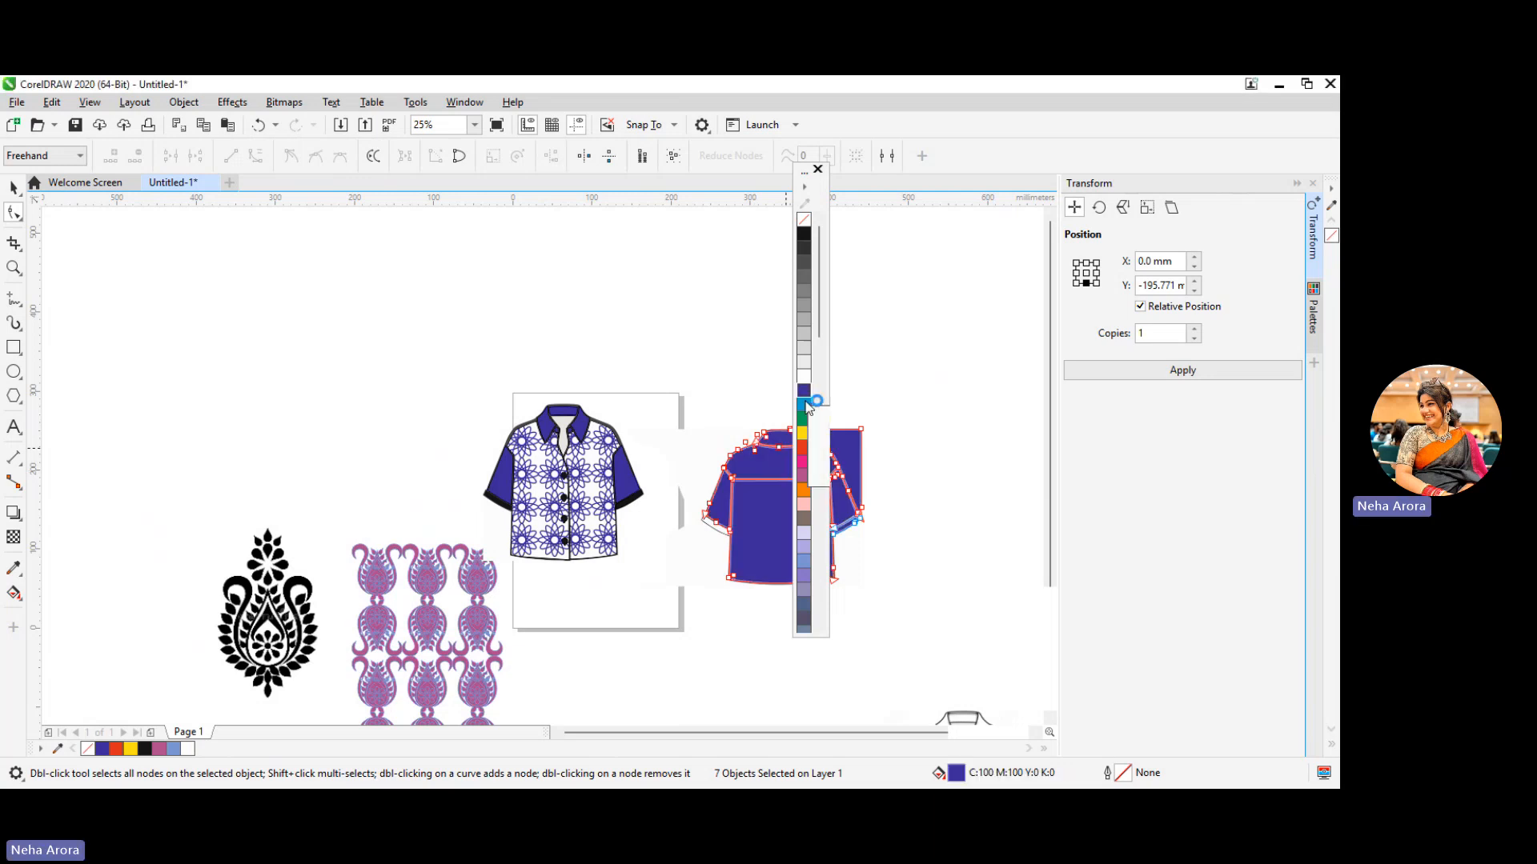
{"action": "key", "text": "ctrl+z"}
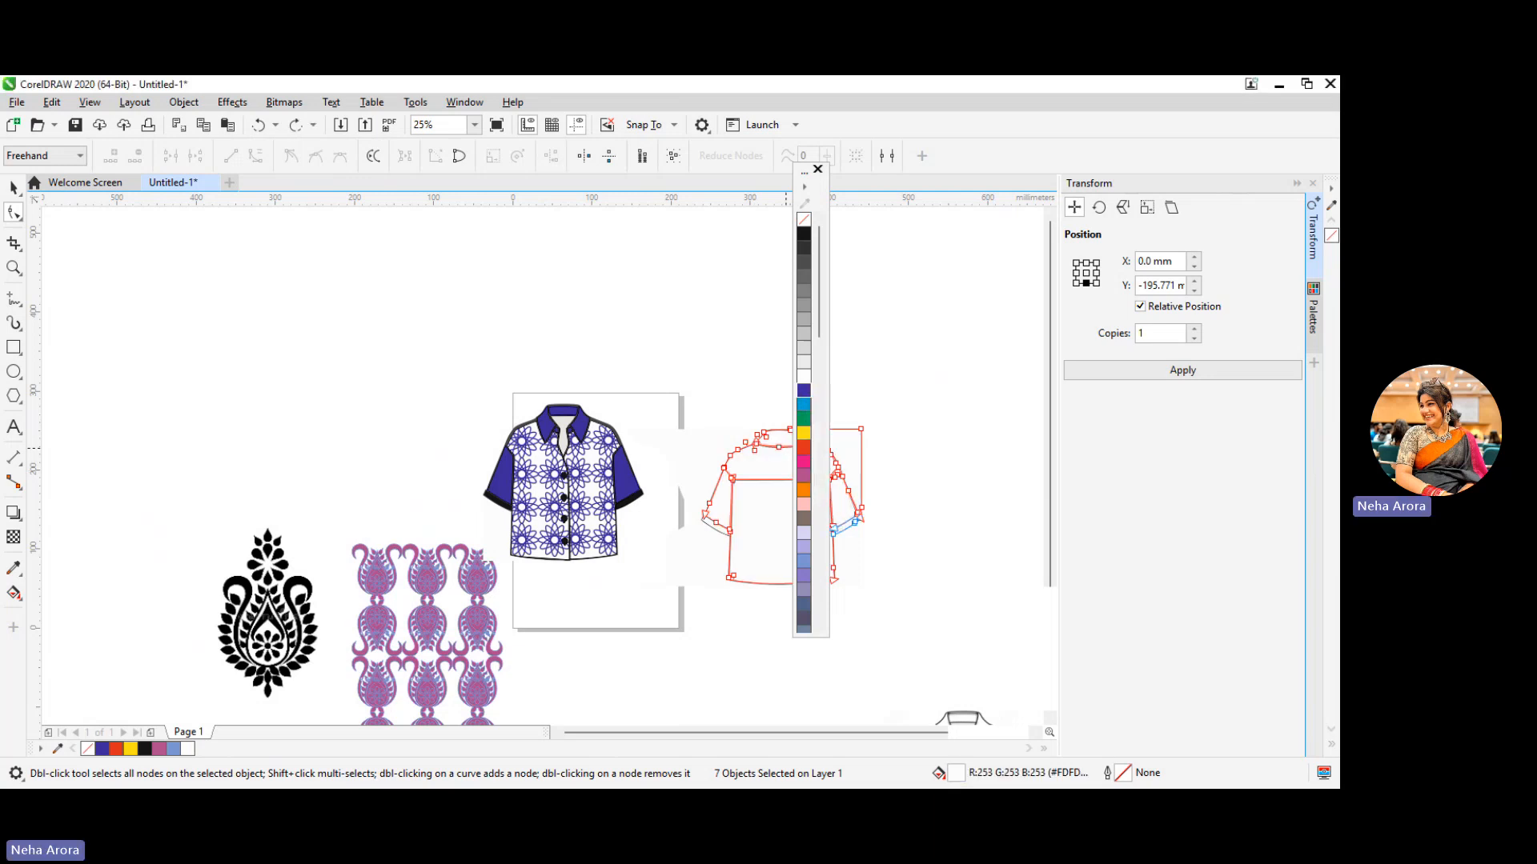
{"action": "left_click", "coordinate": [627, 806]}
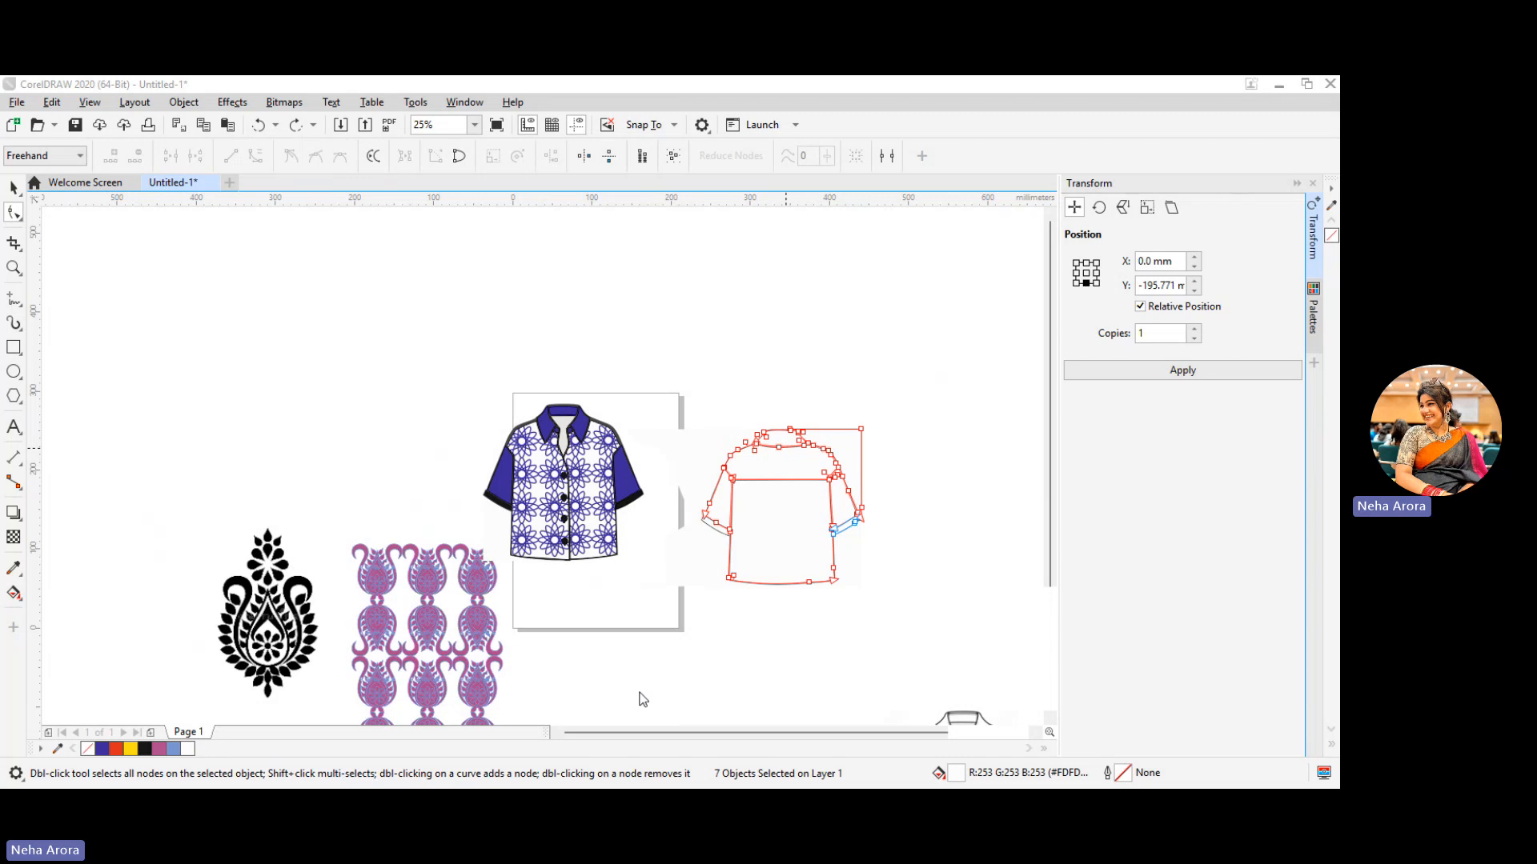